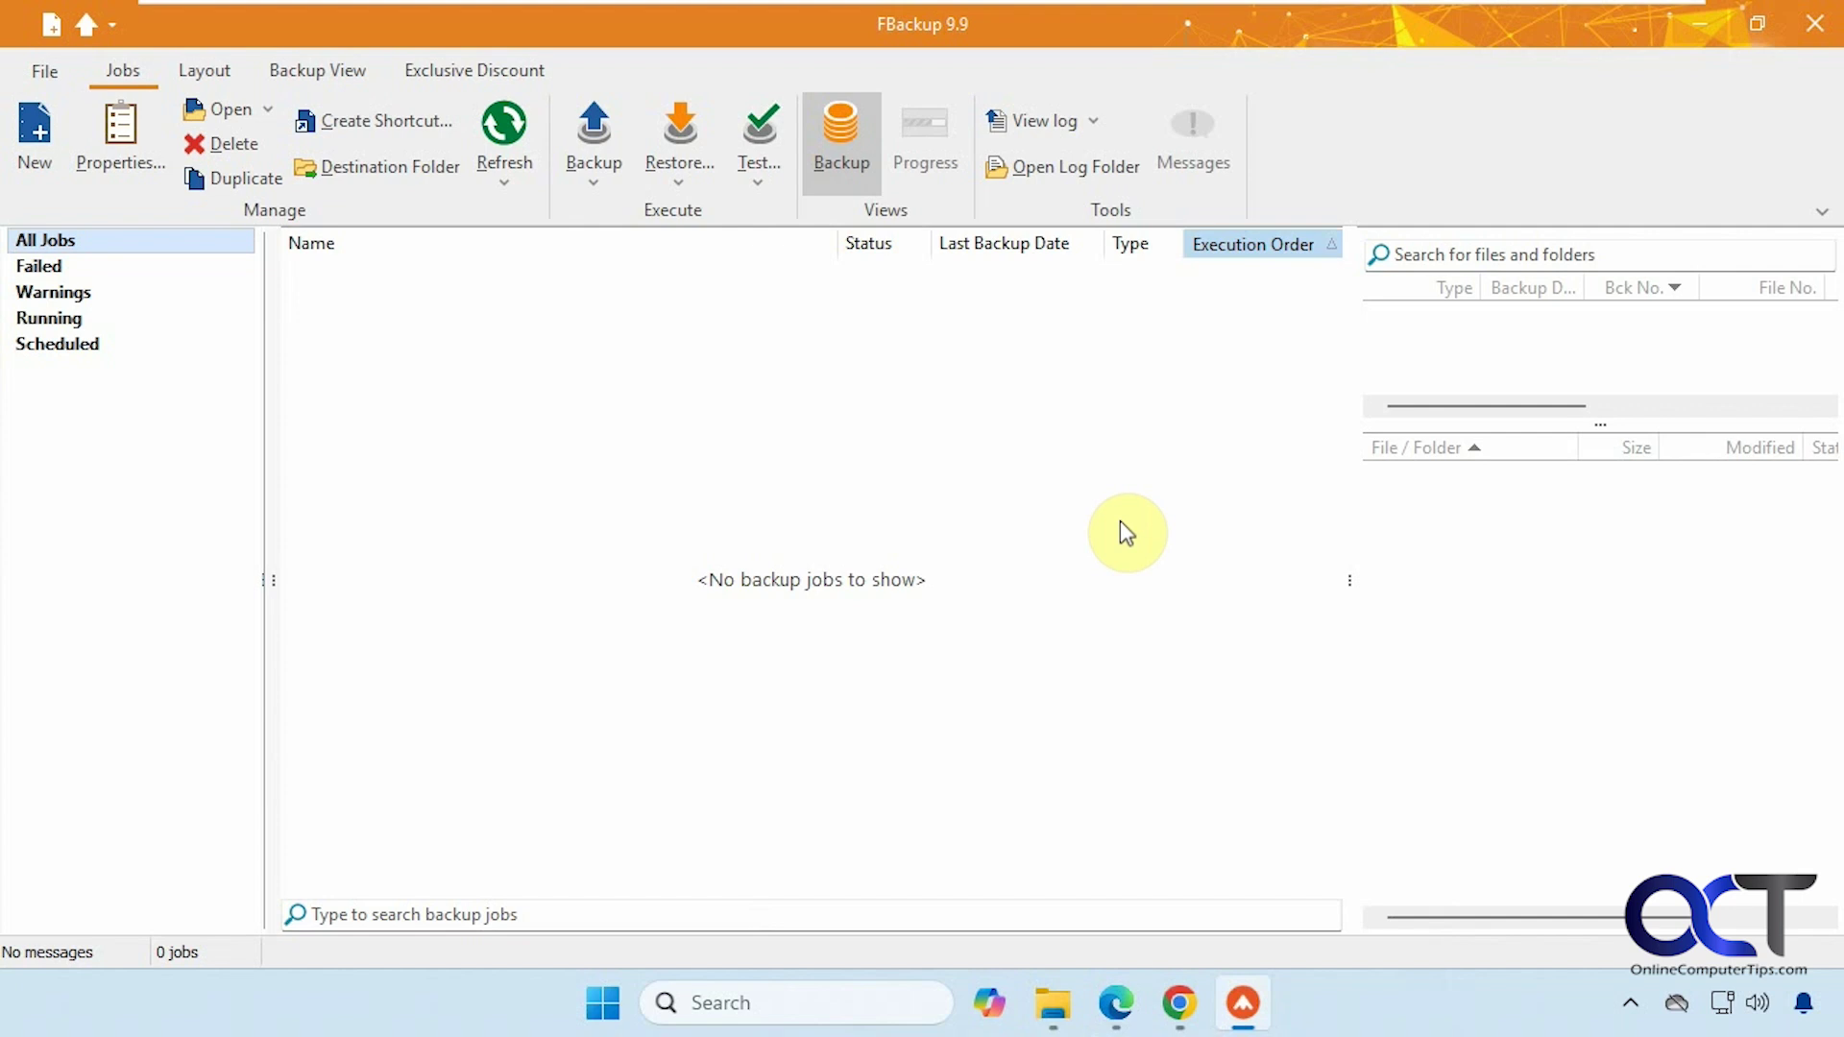
- Bring the FBackup vs Backup4all comparison page forward and scroll down to its Backup feature rows
mouse_move(1117, 1003)
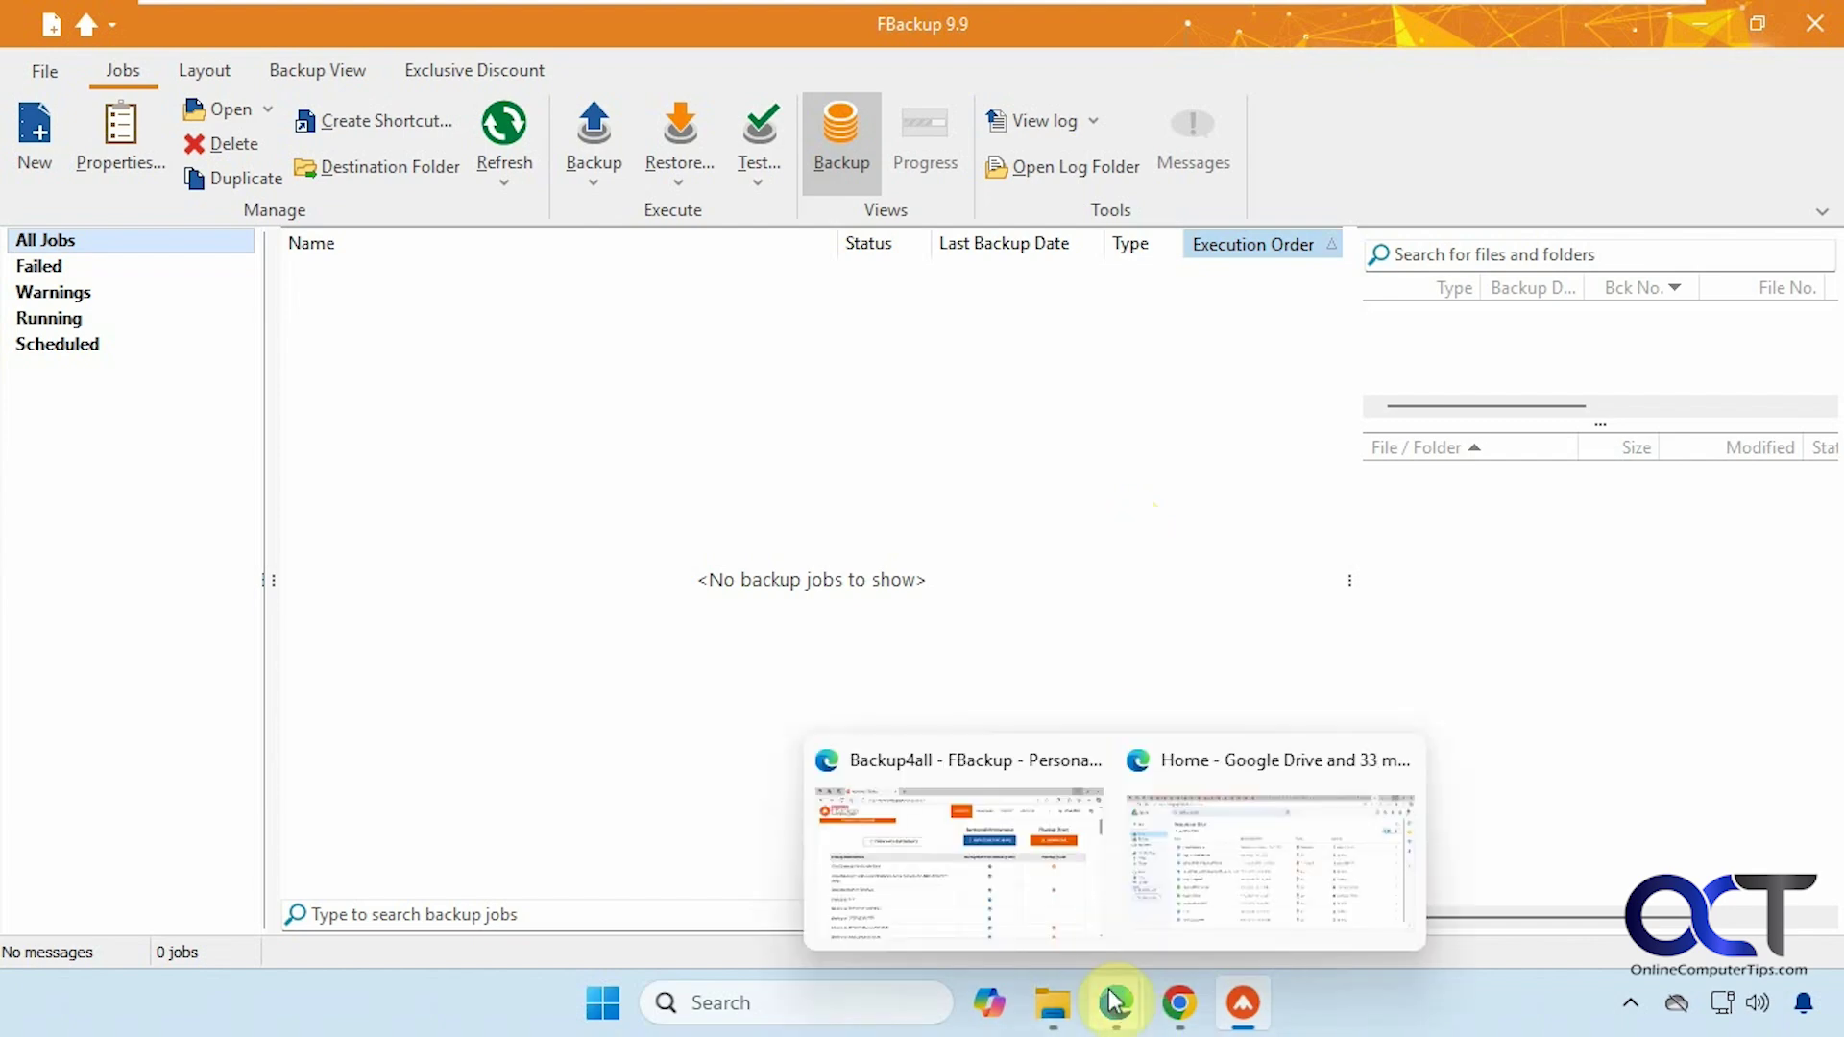
click(1030, 892)
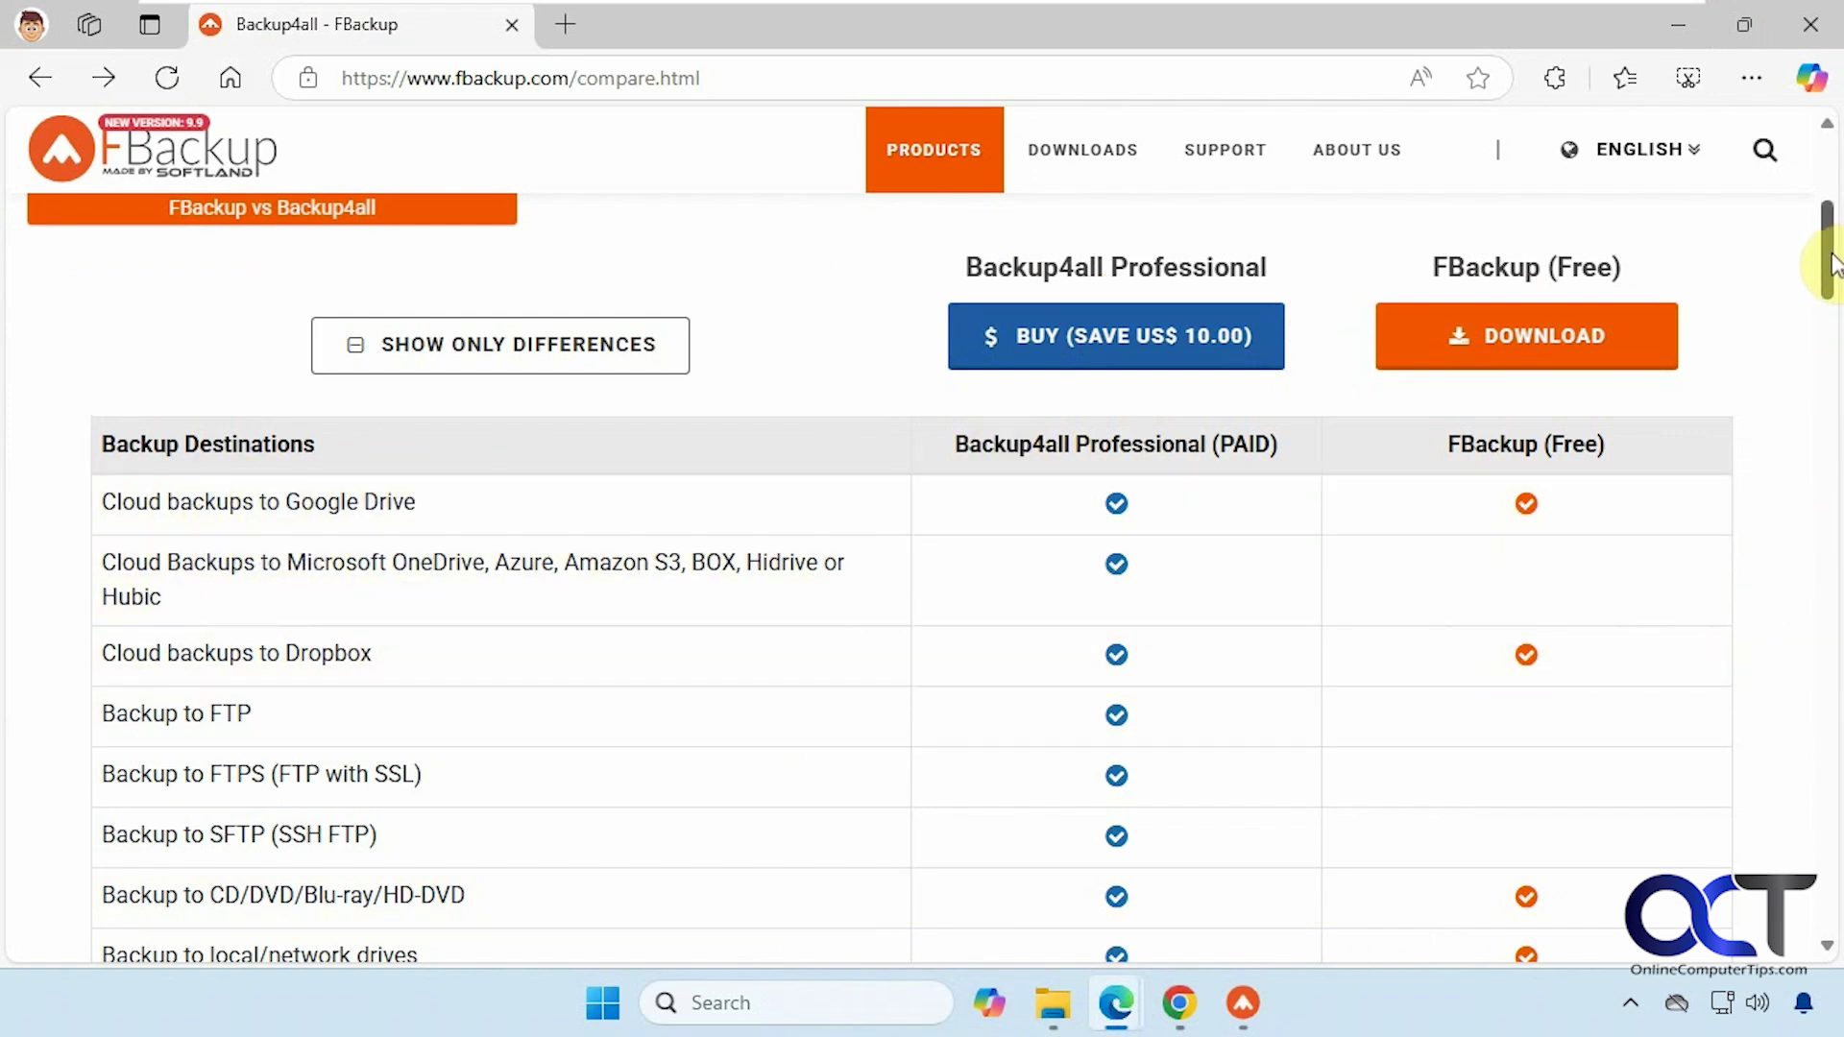
drag(1837, 255, 1834, 315)
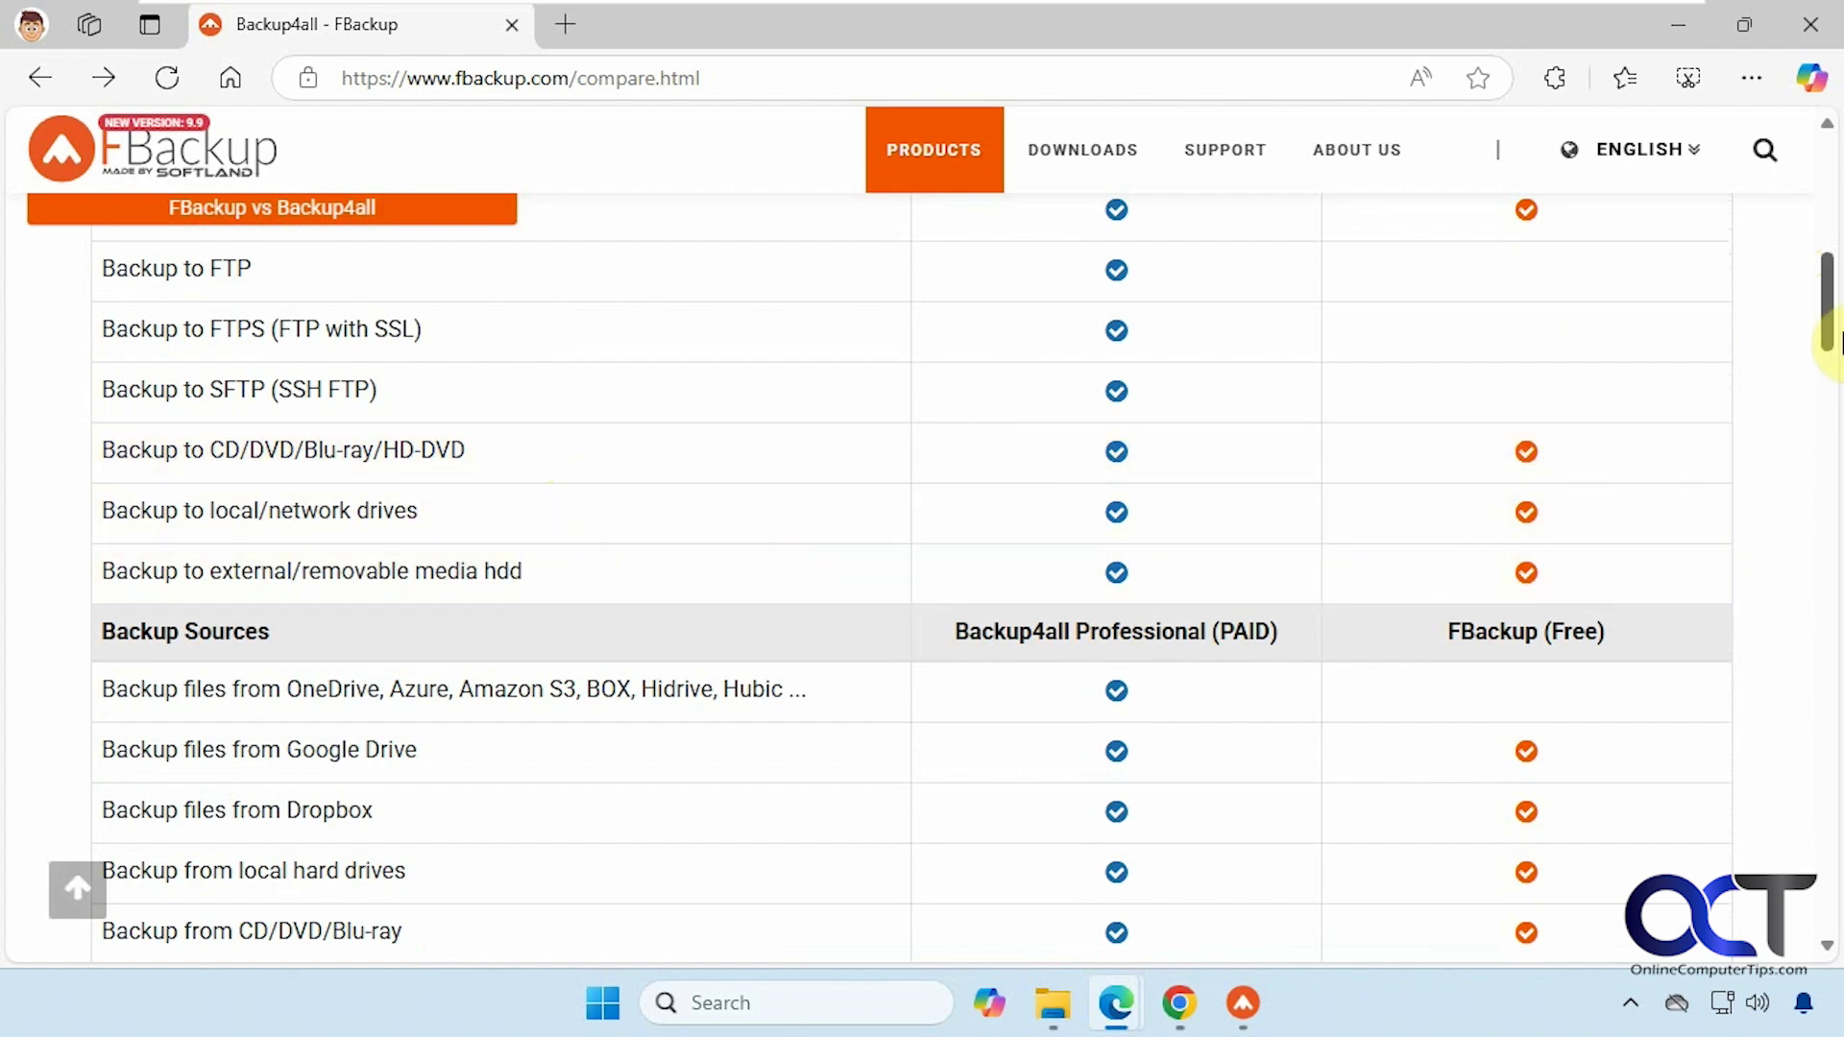
drag(1828, 313, 1833, 353)
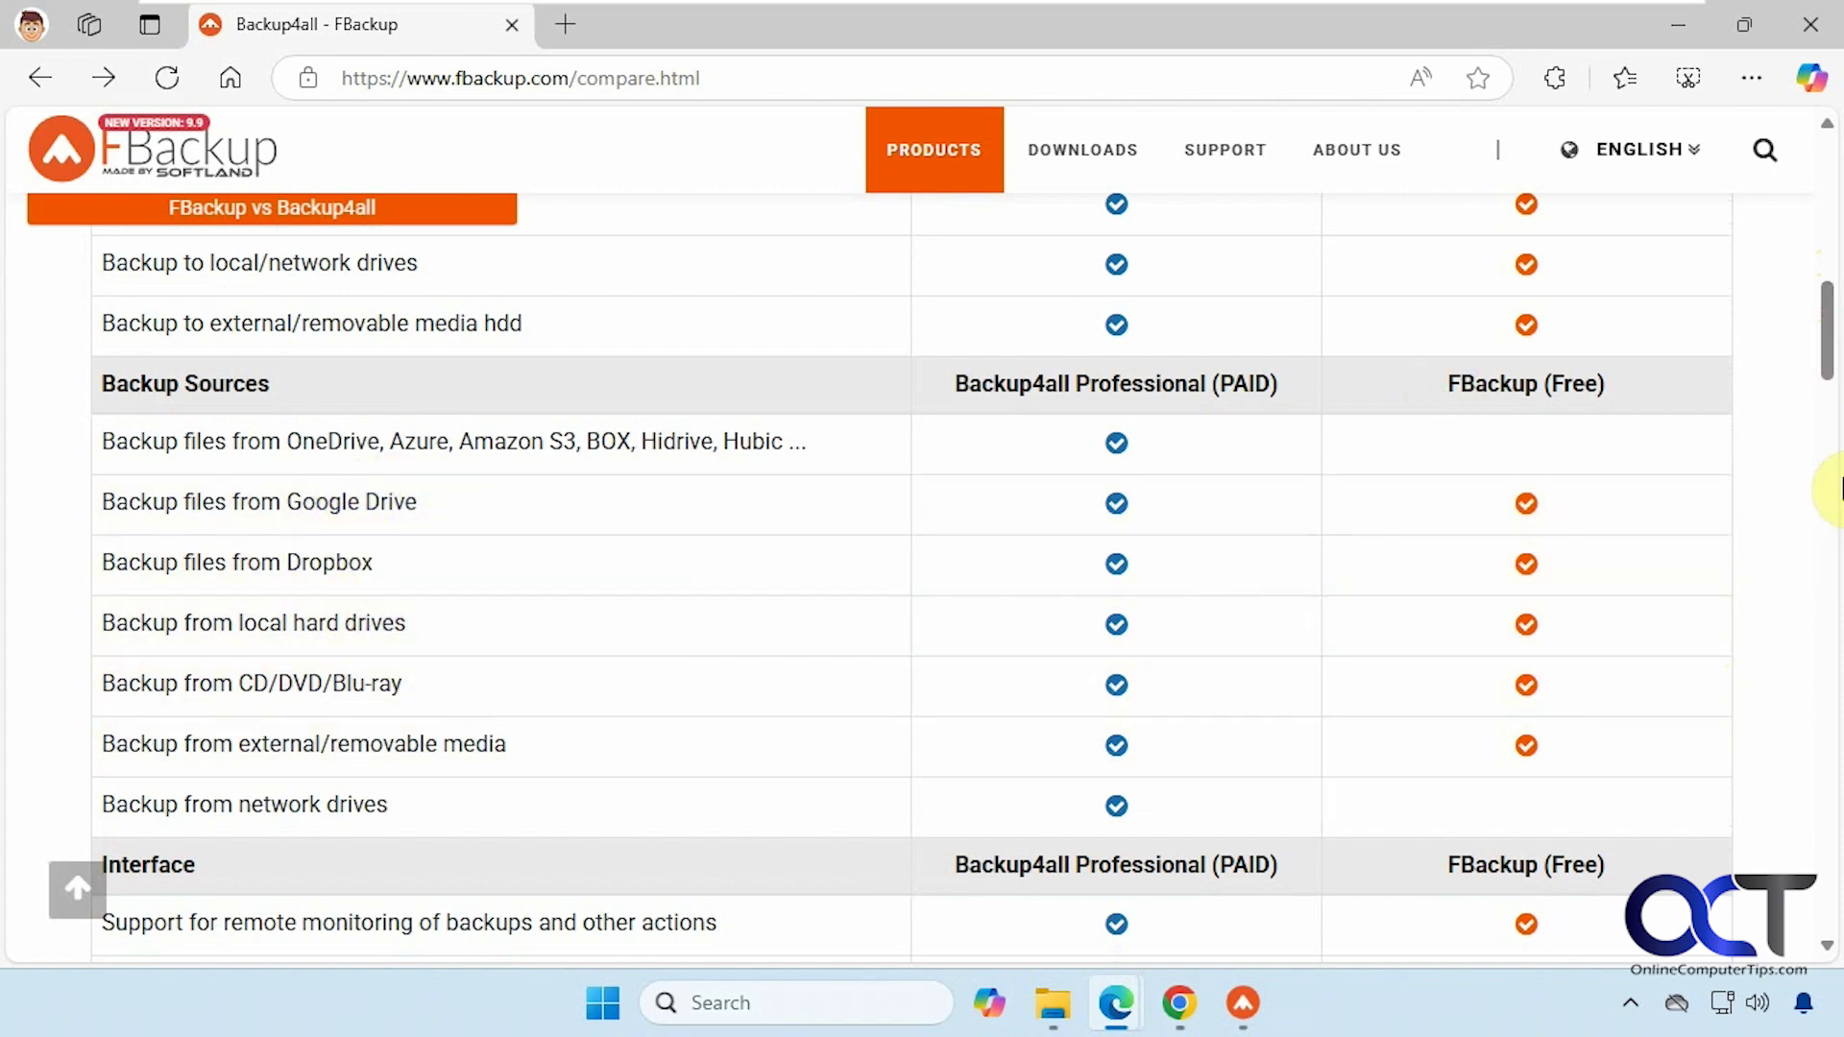
drag(1830, 360, 1828, 413)
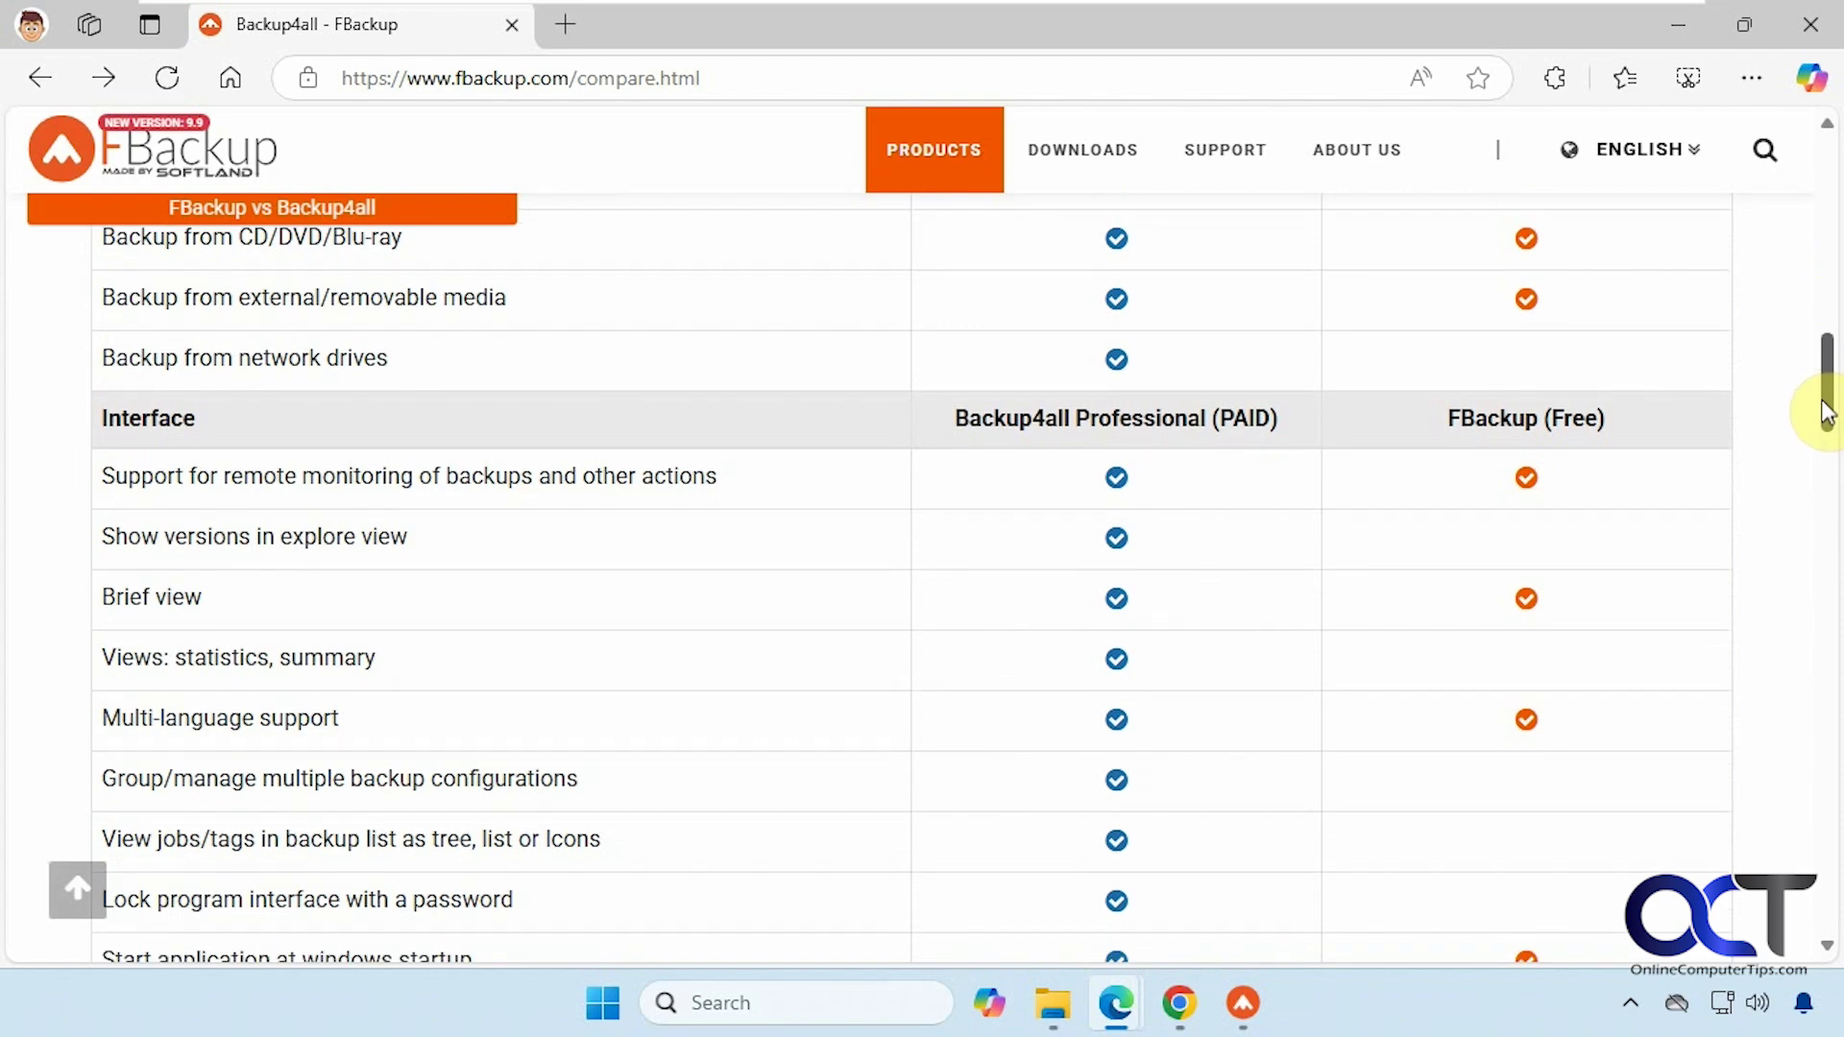
drag(1828, 413, 1830, 550)
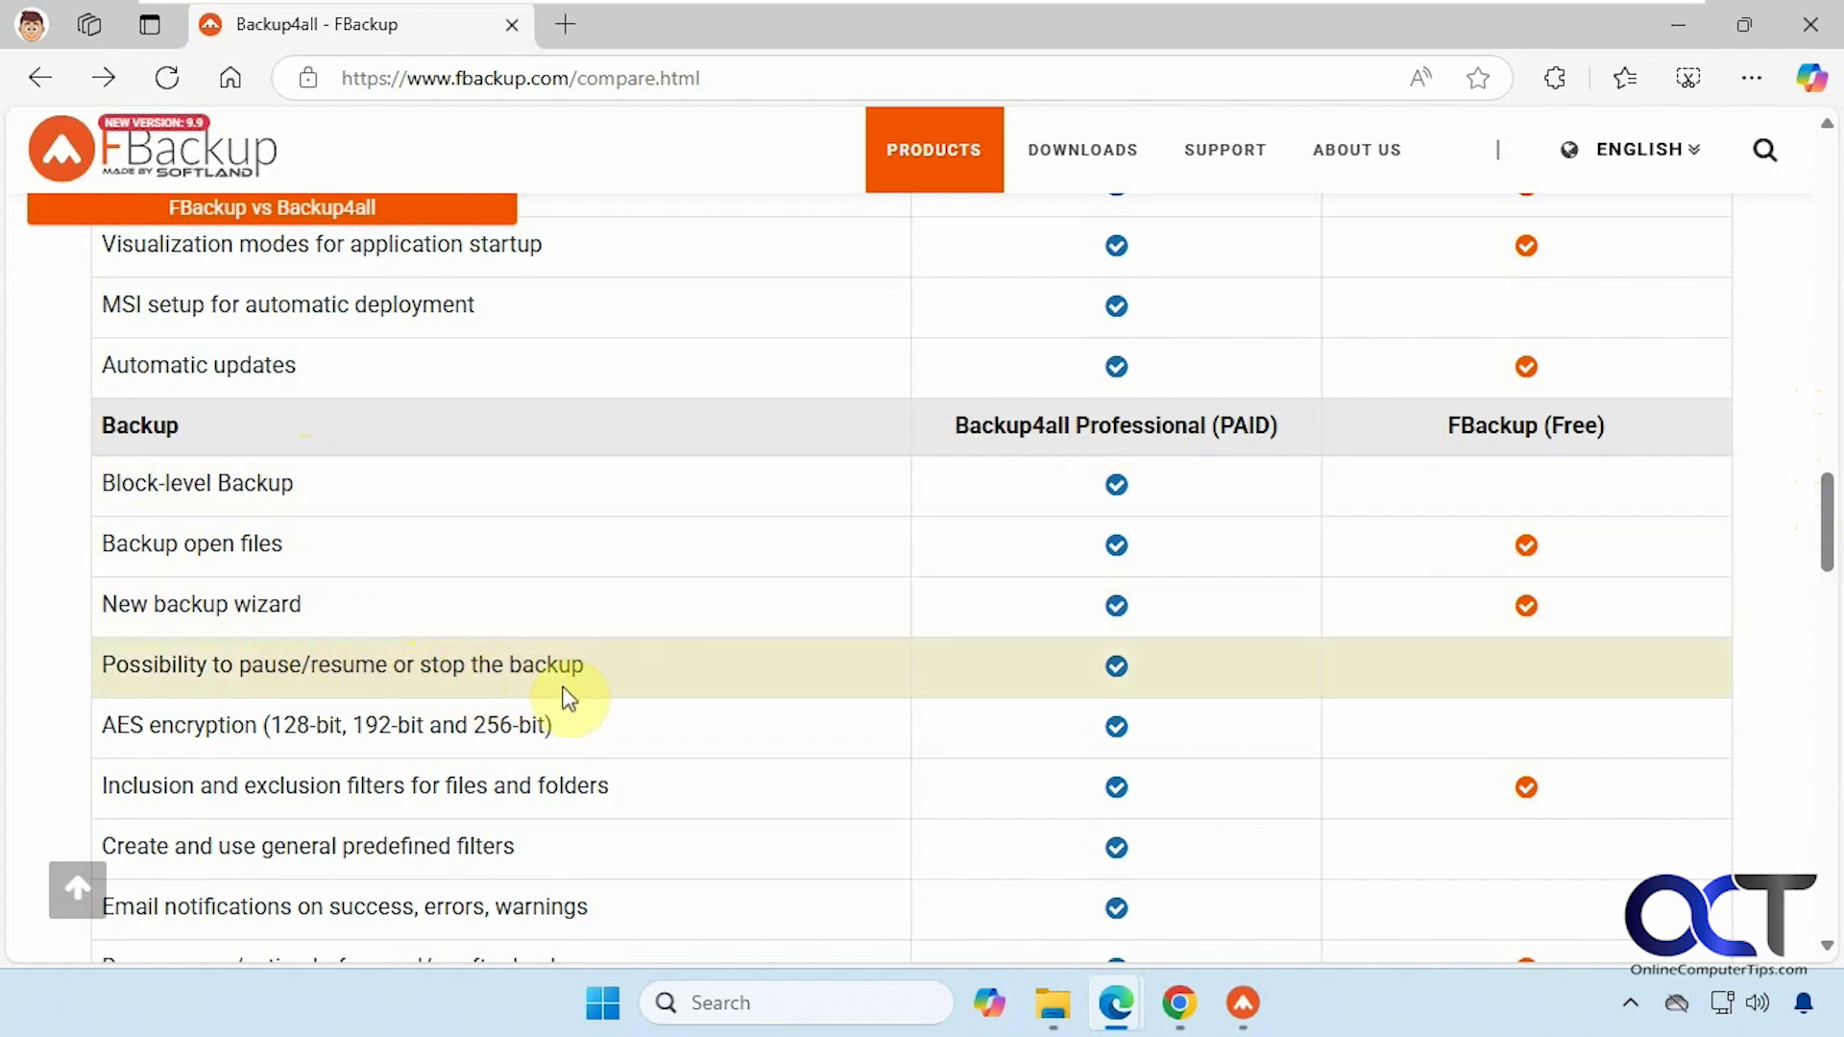
- Scroll through the rest of the comparison table to the bottom of the page
drag(1830, 543, 1828, 659)
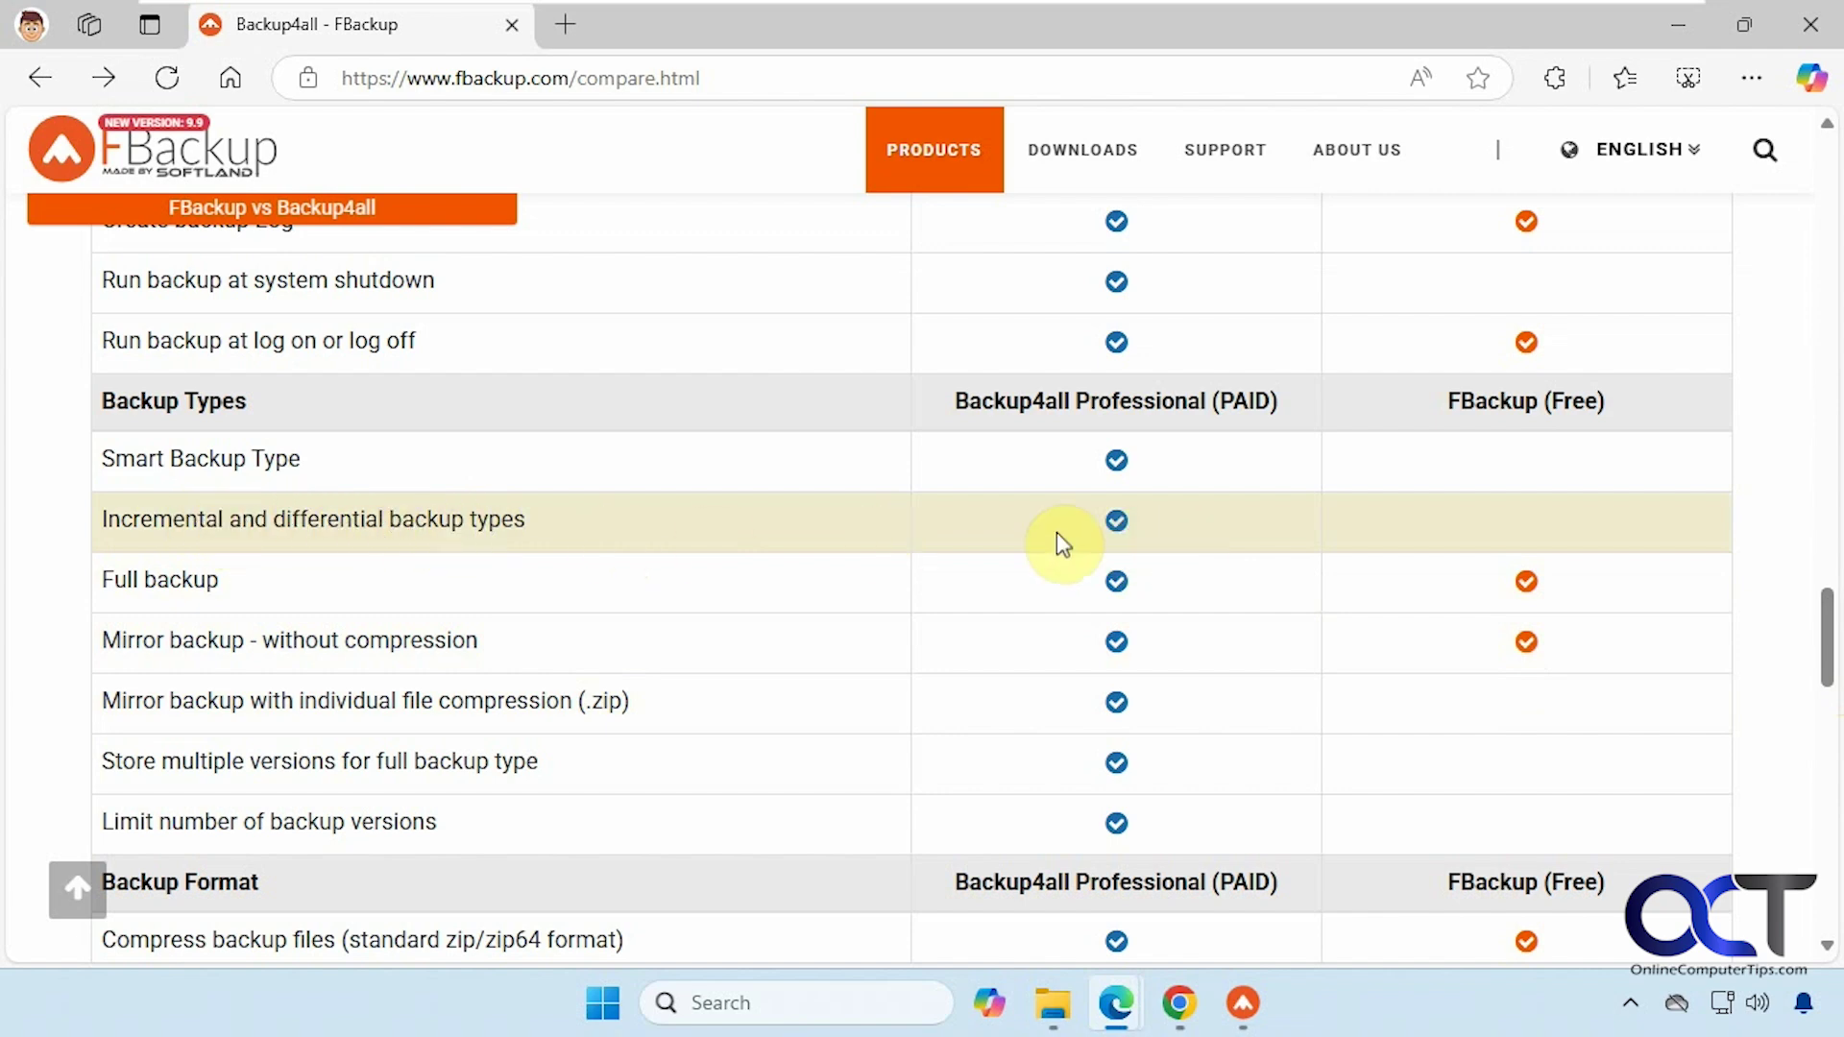
drag(1825, 616, 1832, 675)
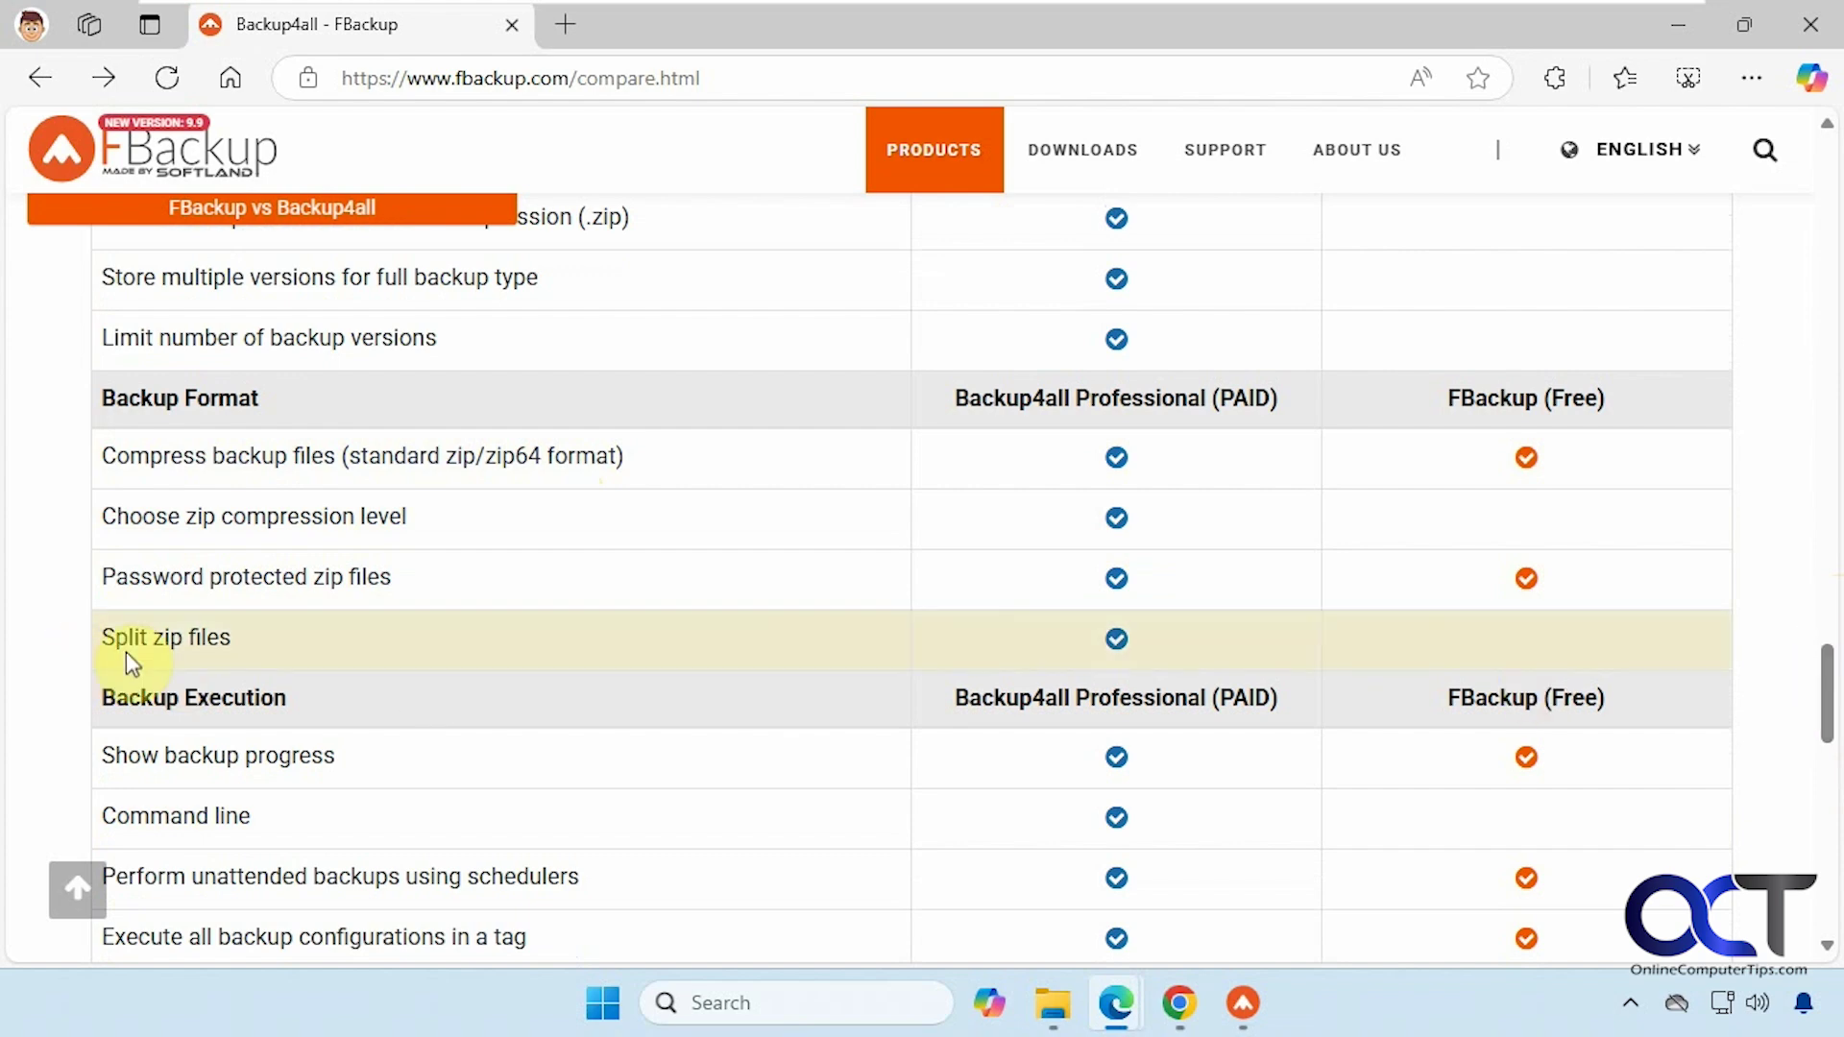
scroll(1828, 692, down, 1)
scroll(1830, 701, down, 1)
drag(1830, 722, 1830, 830)
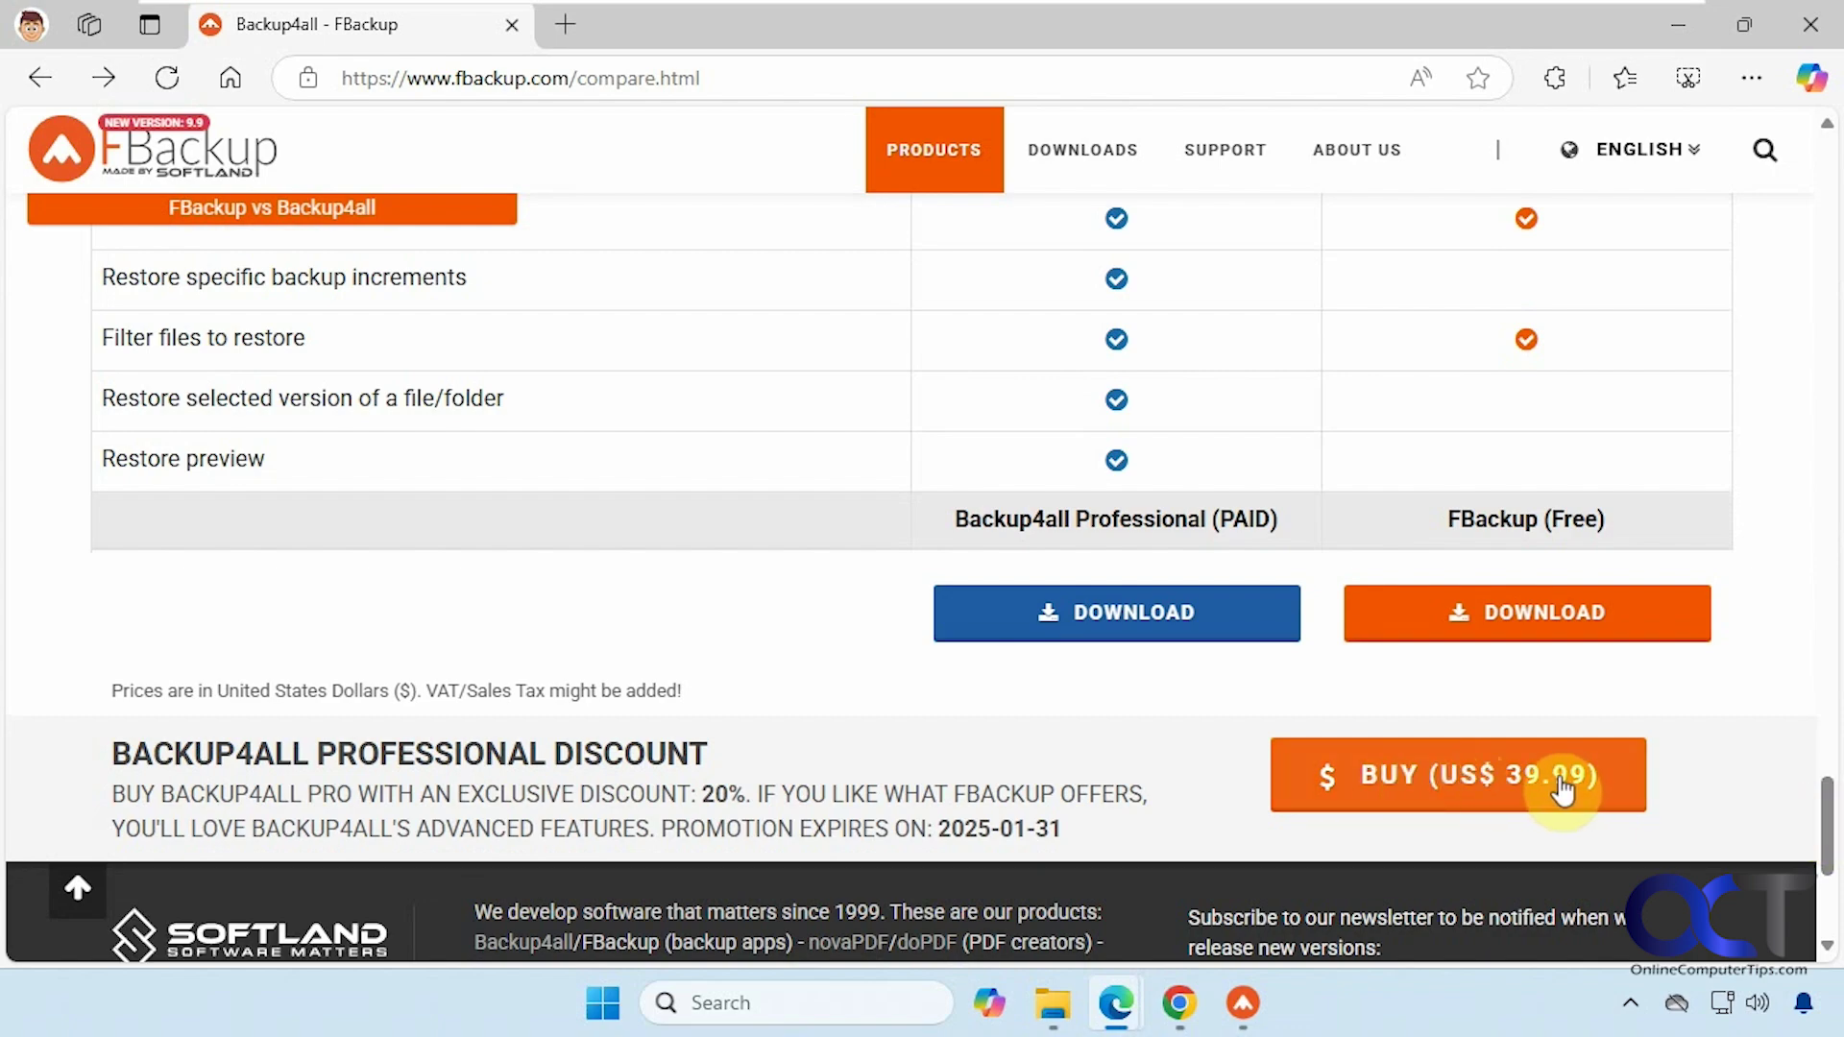
- Return to the top, check the ENGLISH language menu, and minimize Edge
drag(1830, 844, 1825, 204)
click(1710, 303)
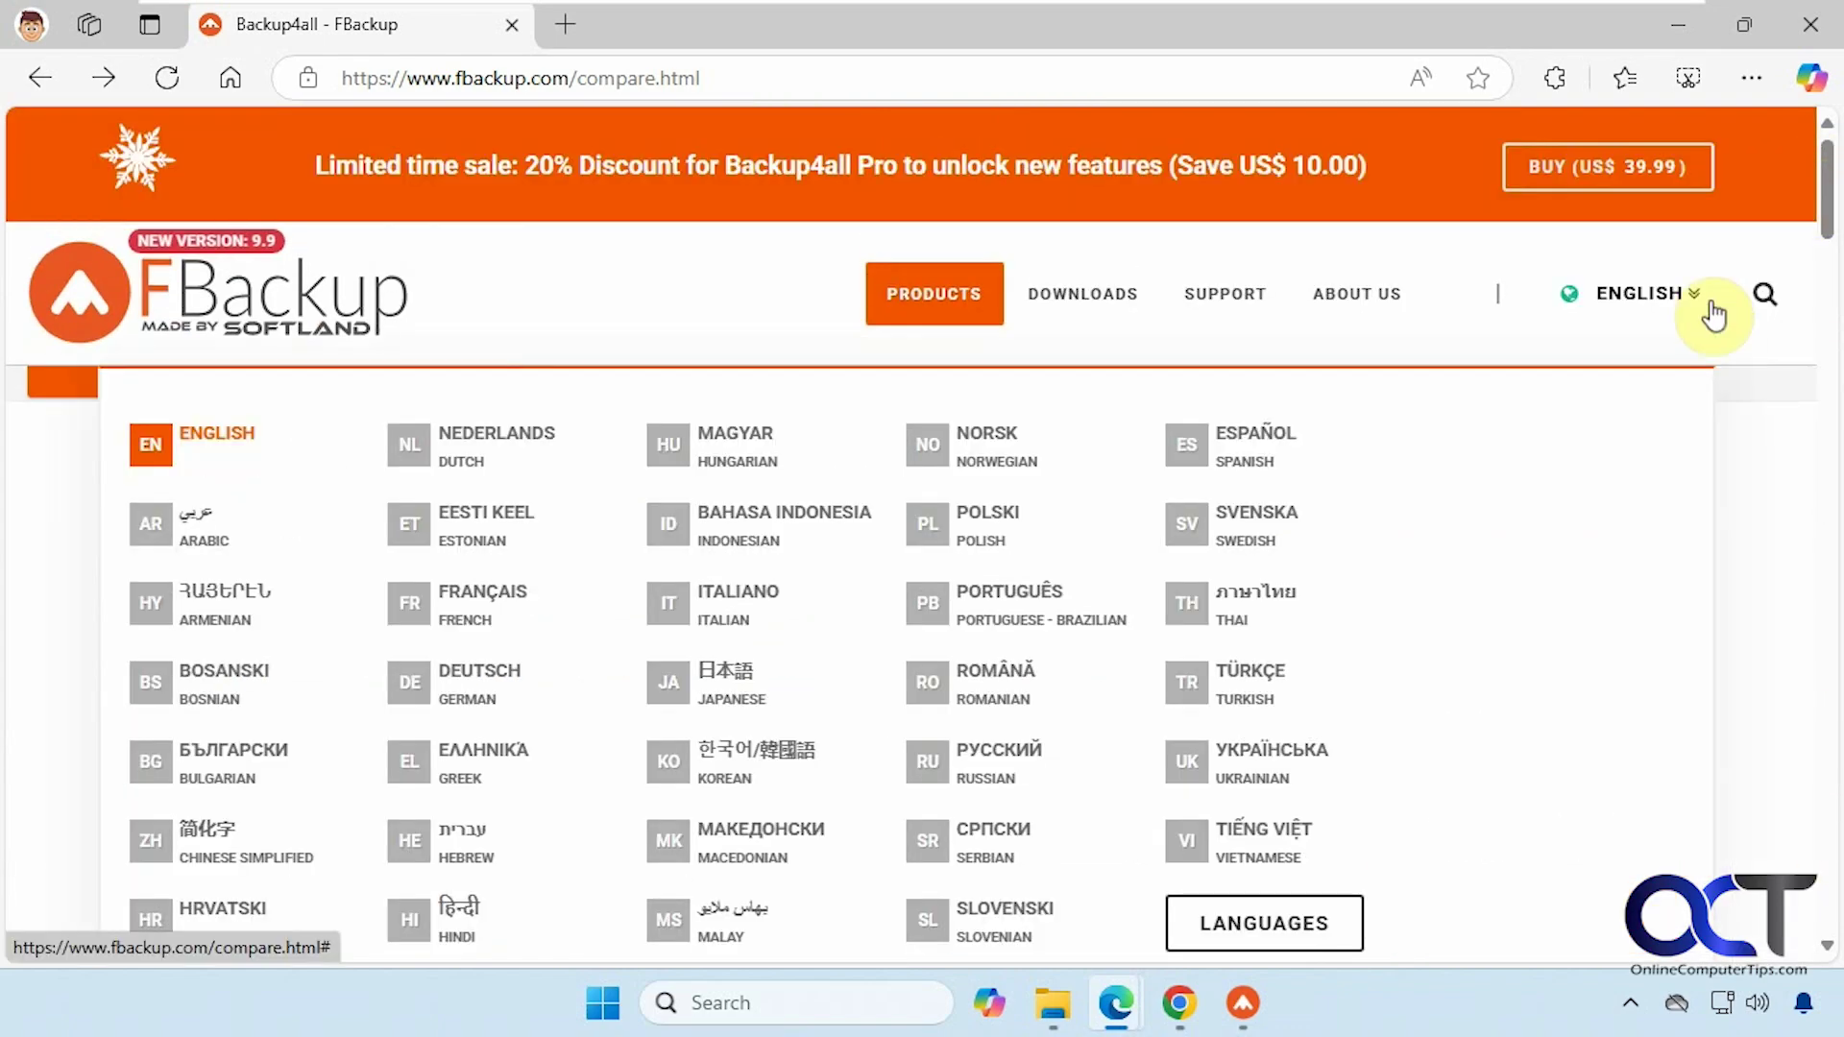
click(1677, 24)
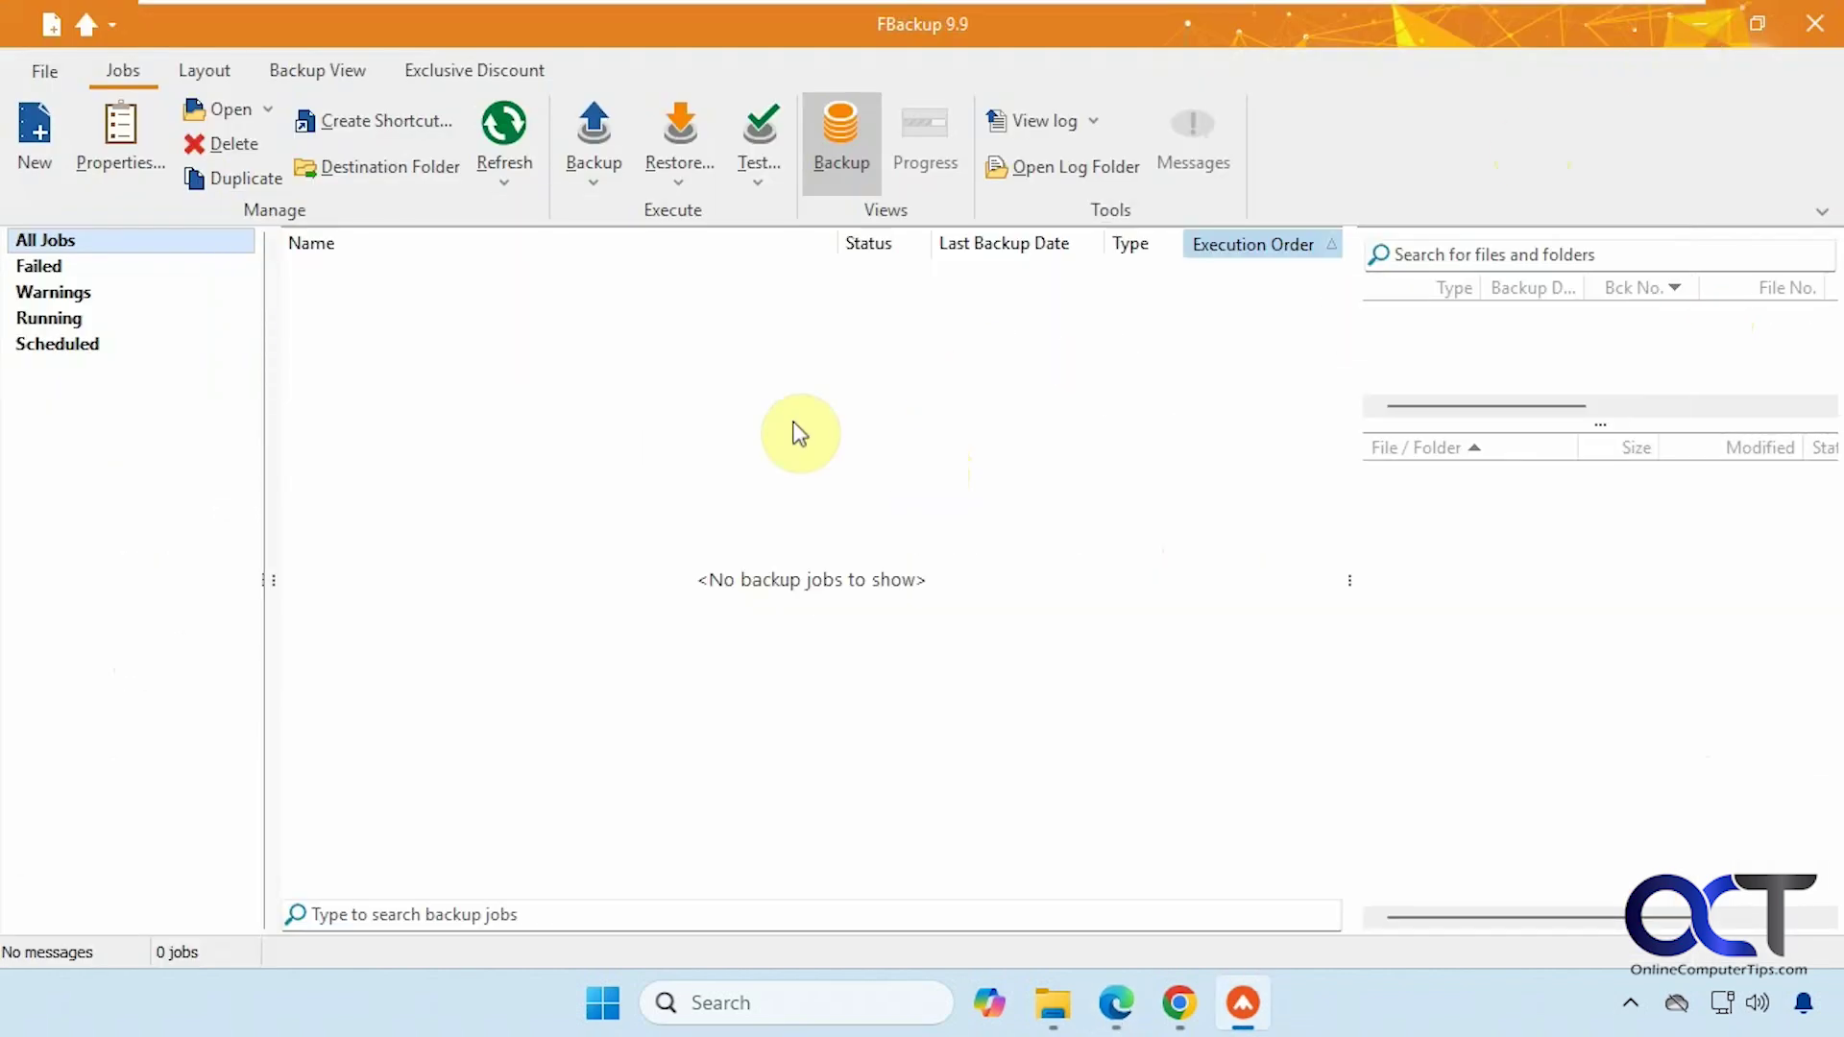
click(43, 72)
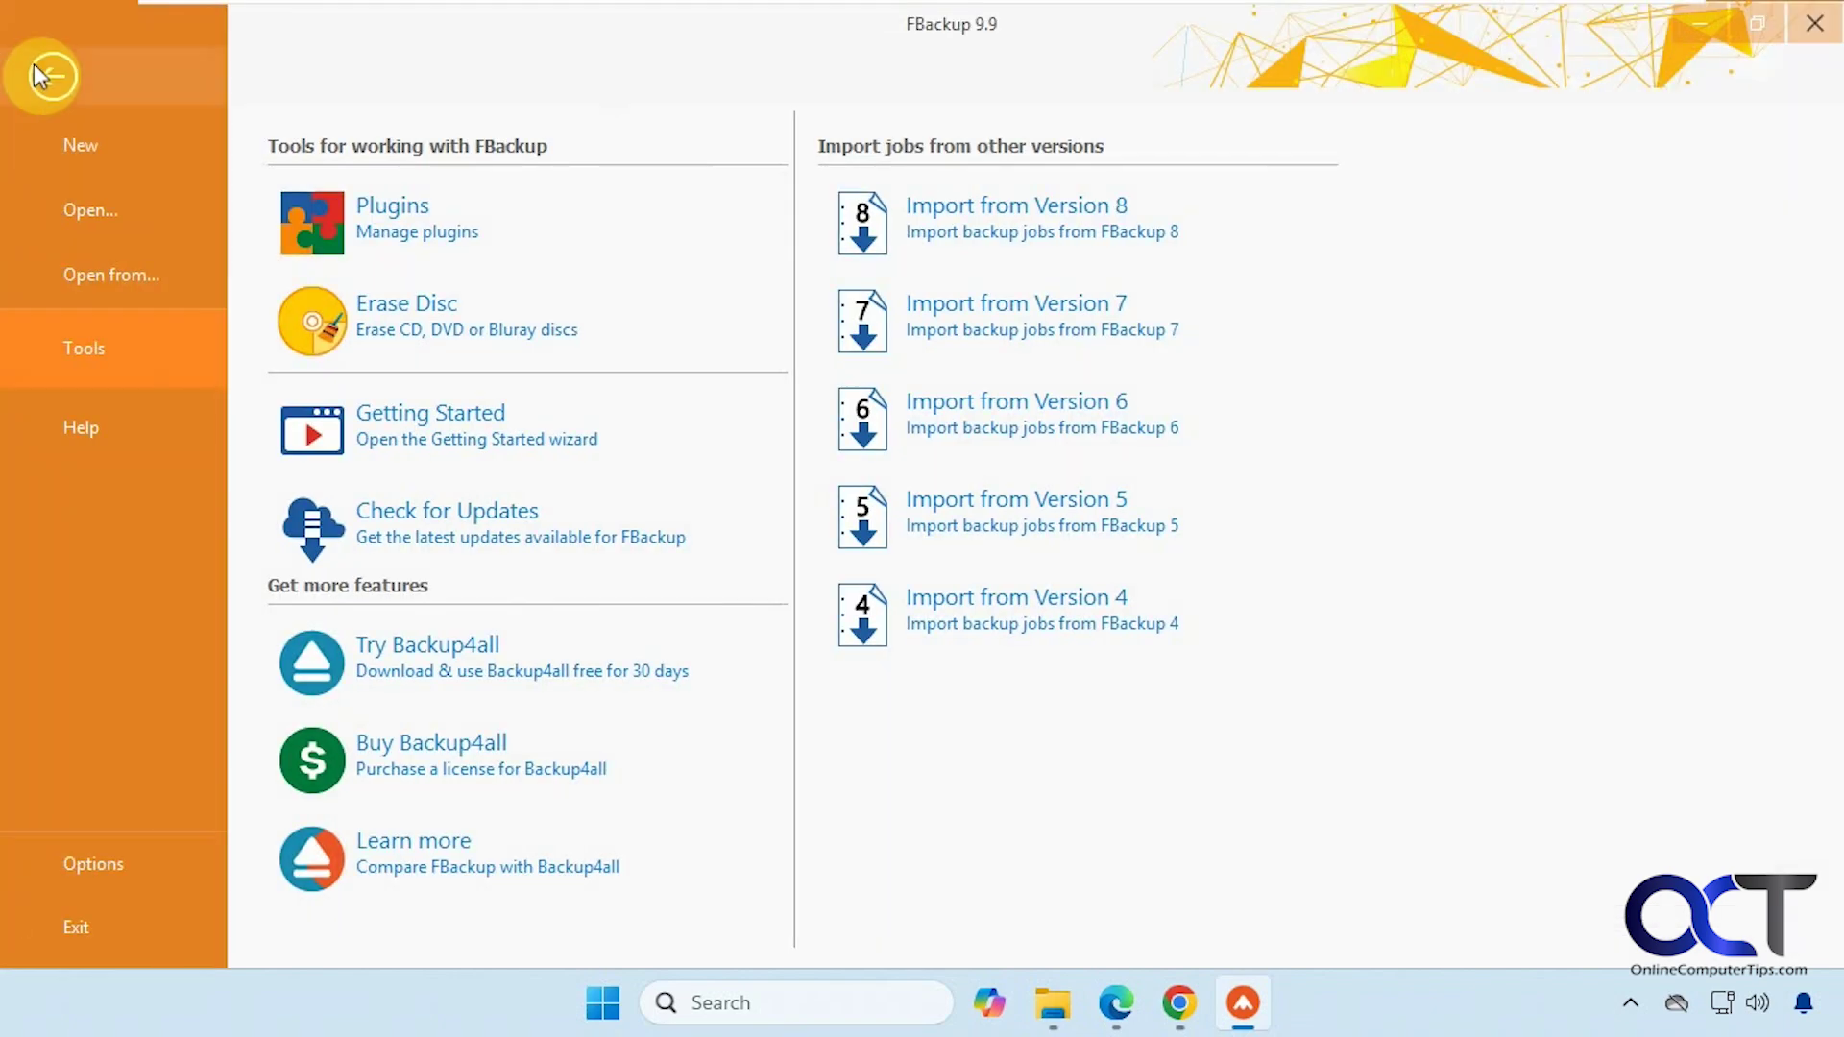
click(417, 224)
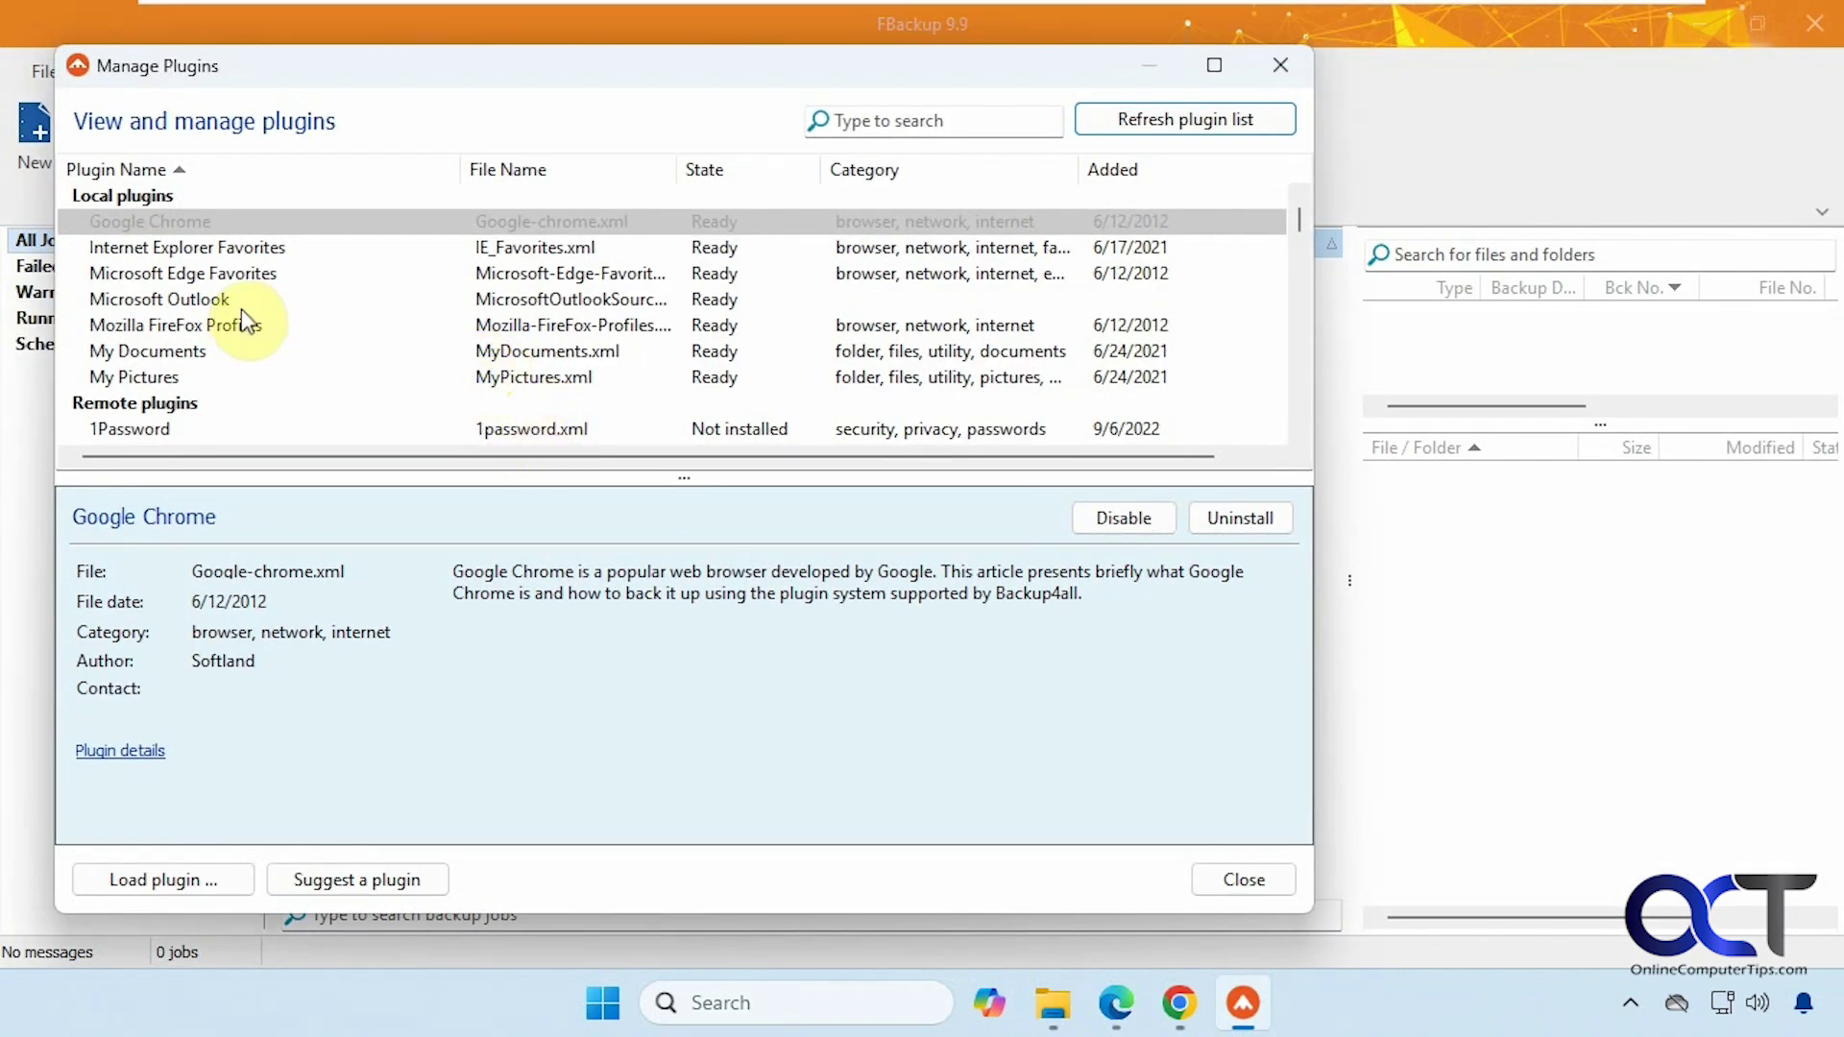
scroll(242, 312, down, 2)
scroll(240, 309, down, 3)
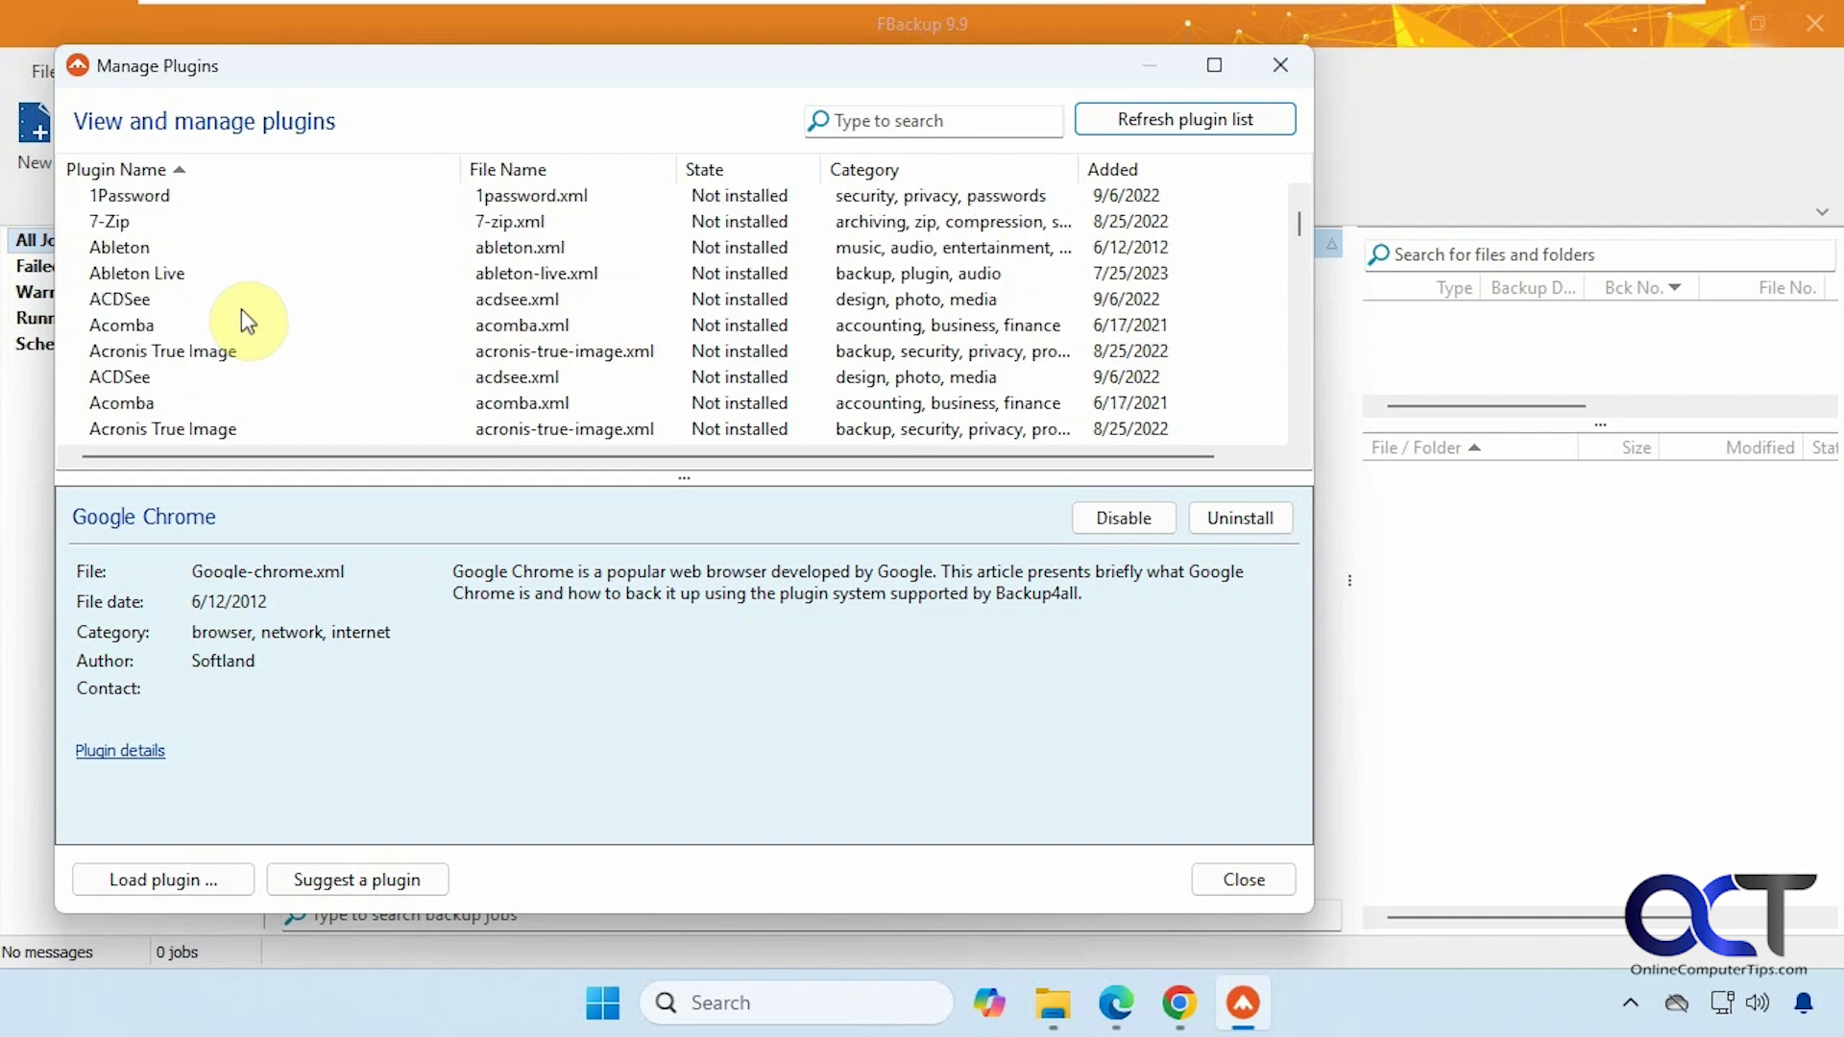
scroll(240, 309, down, 6)
scroll(240, 309, down, 6)
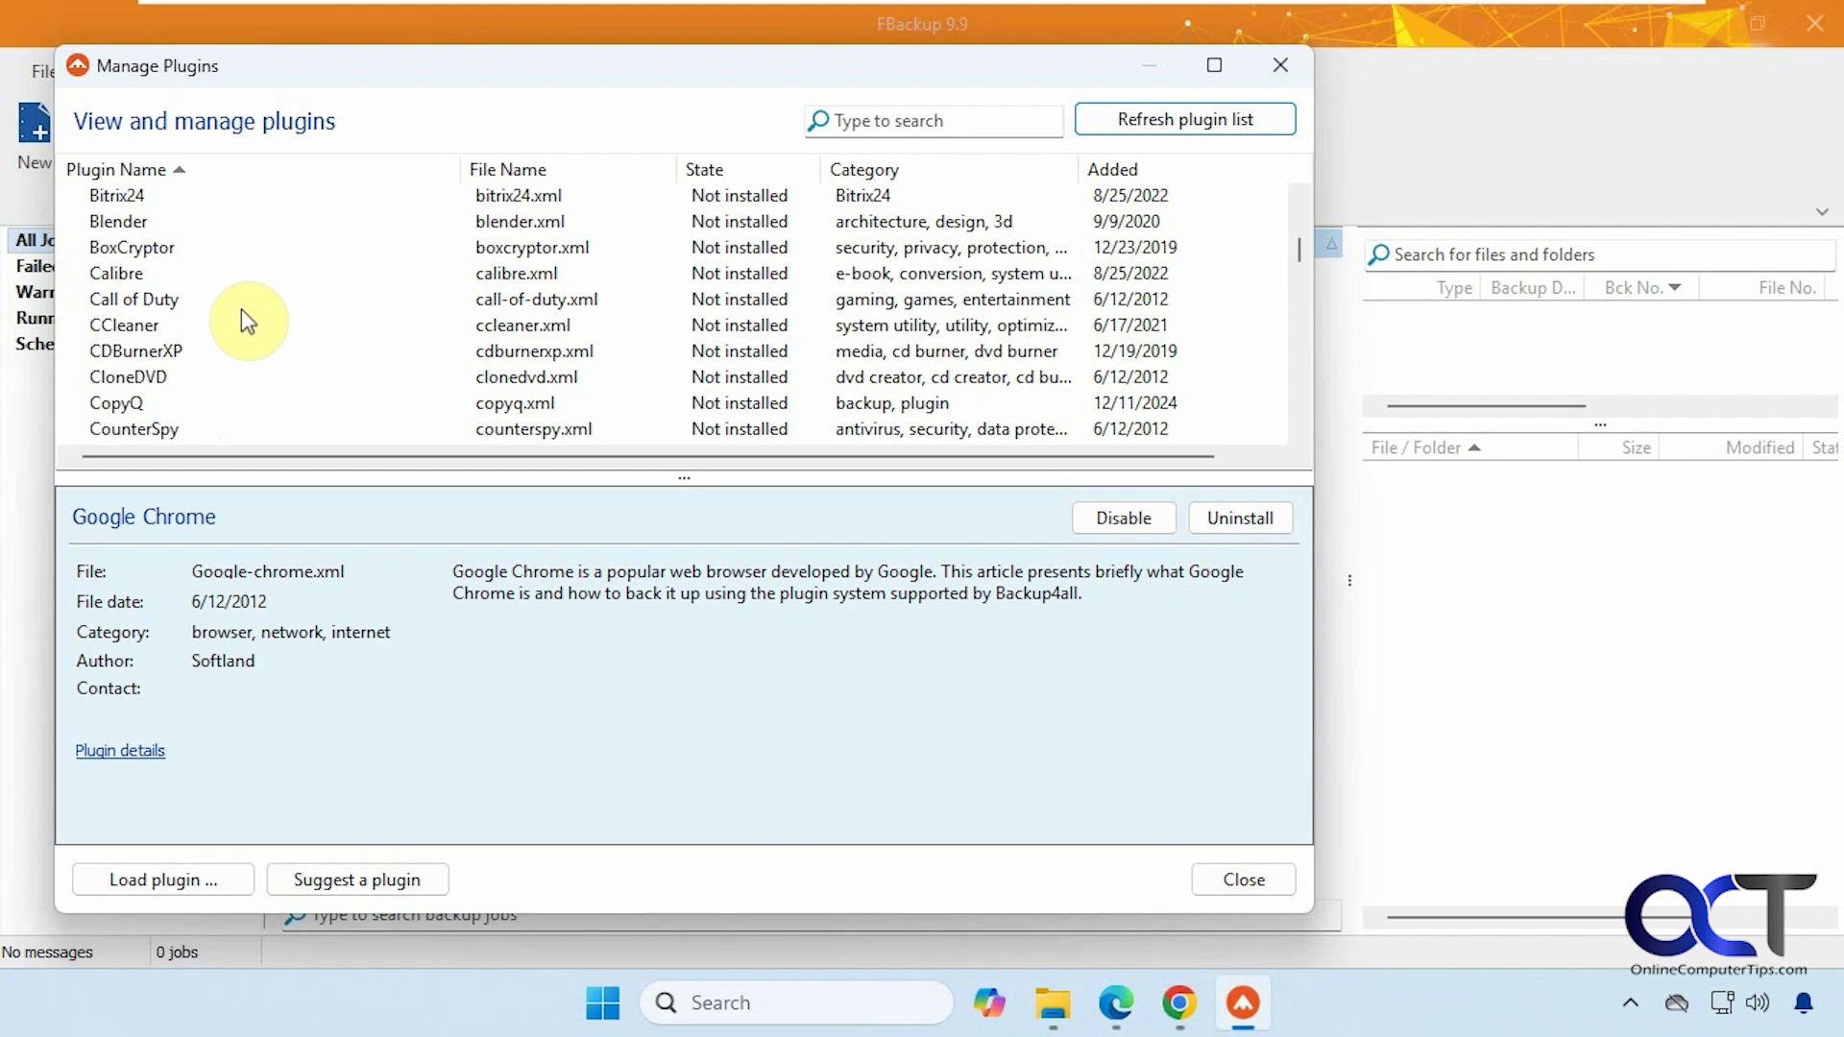
click(1244, 880)
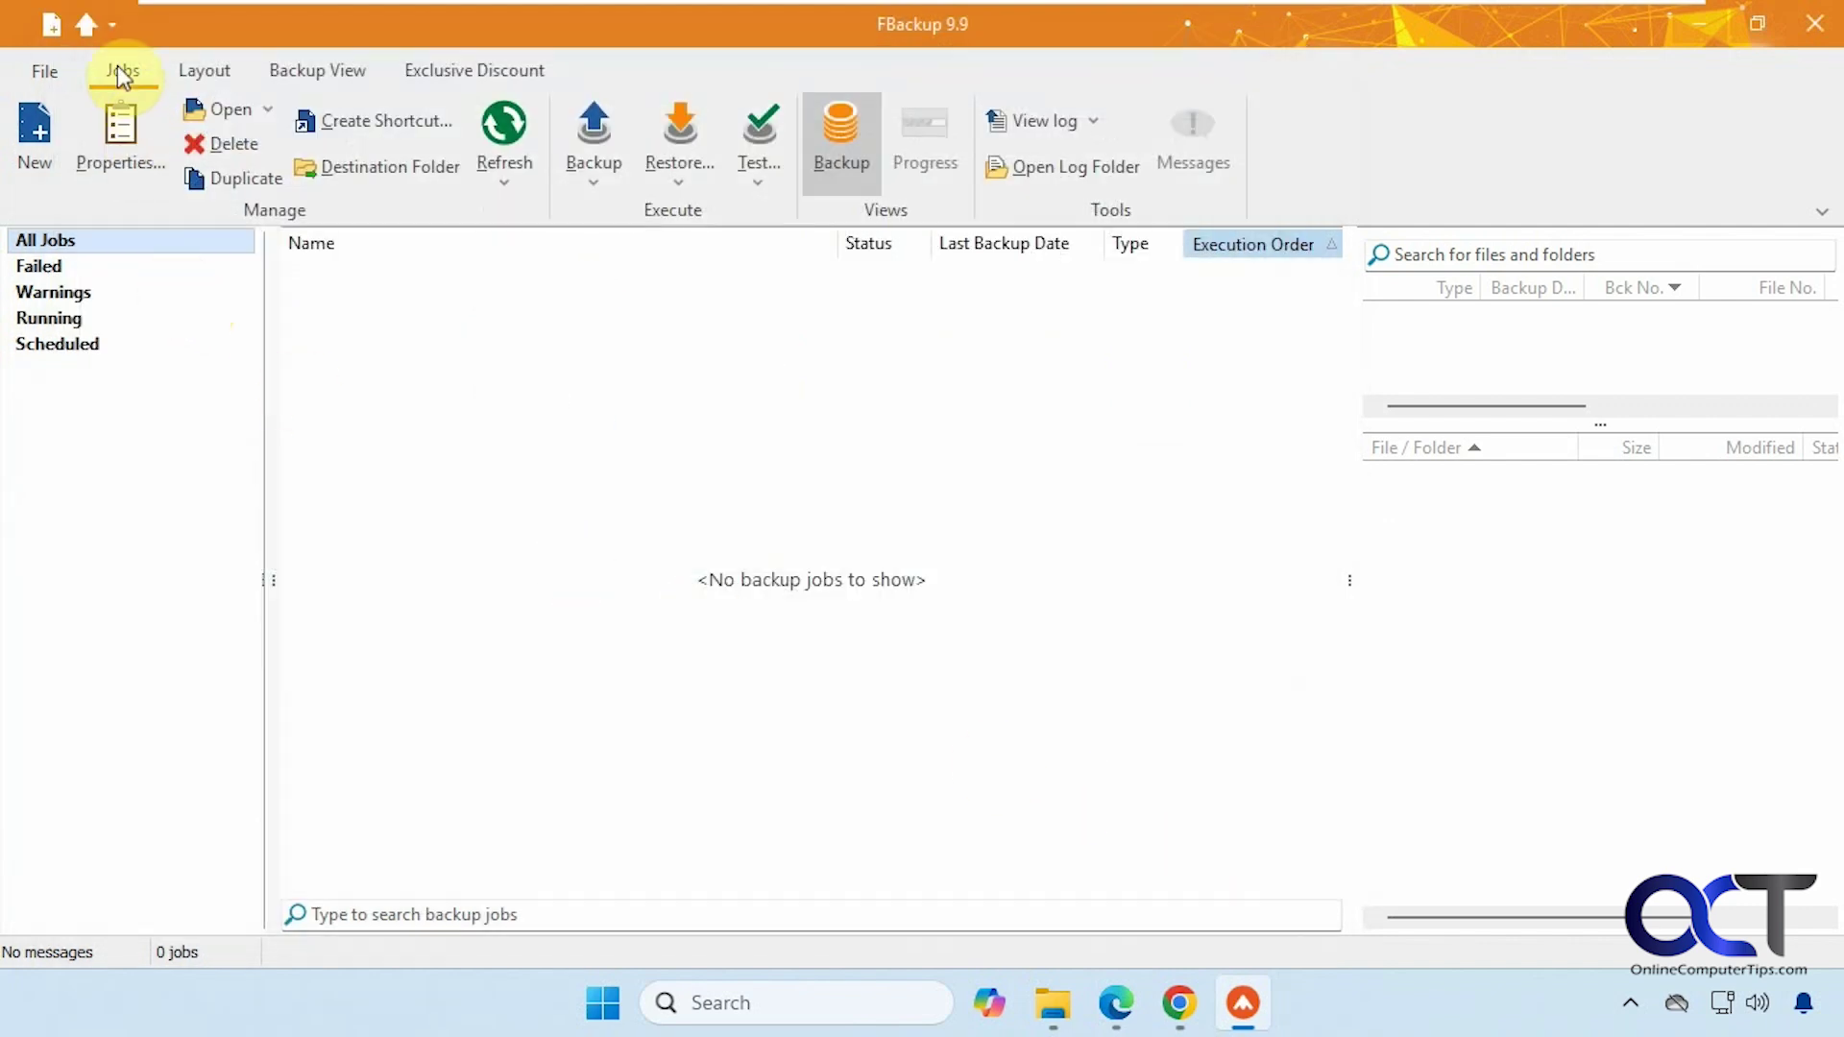
click(204, 71)
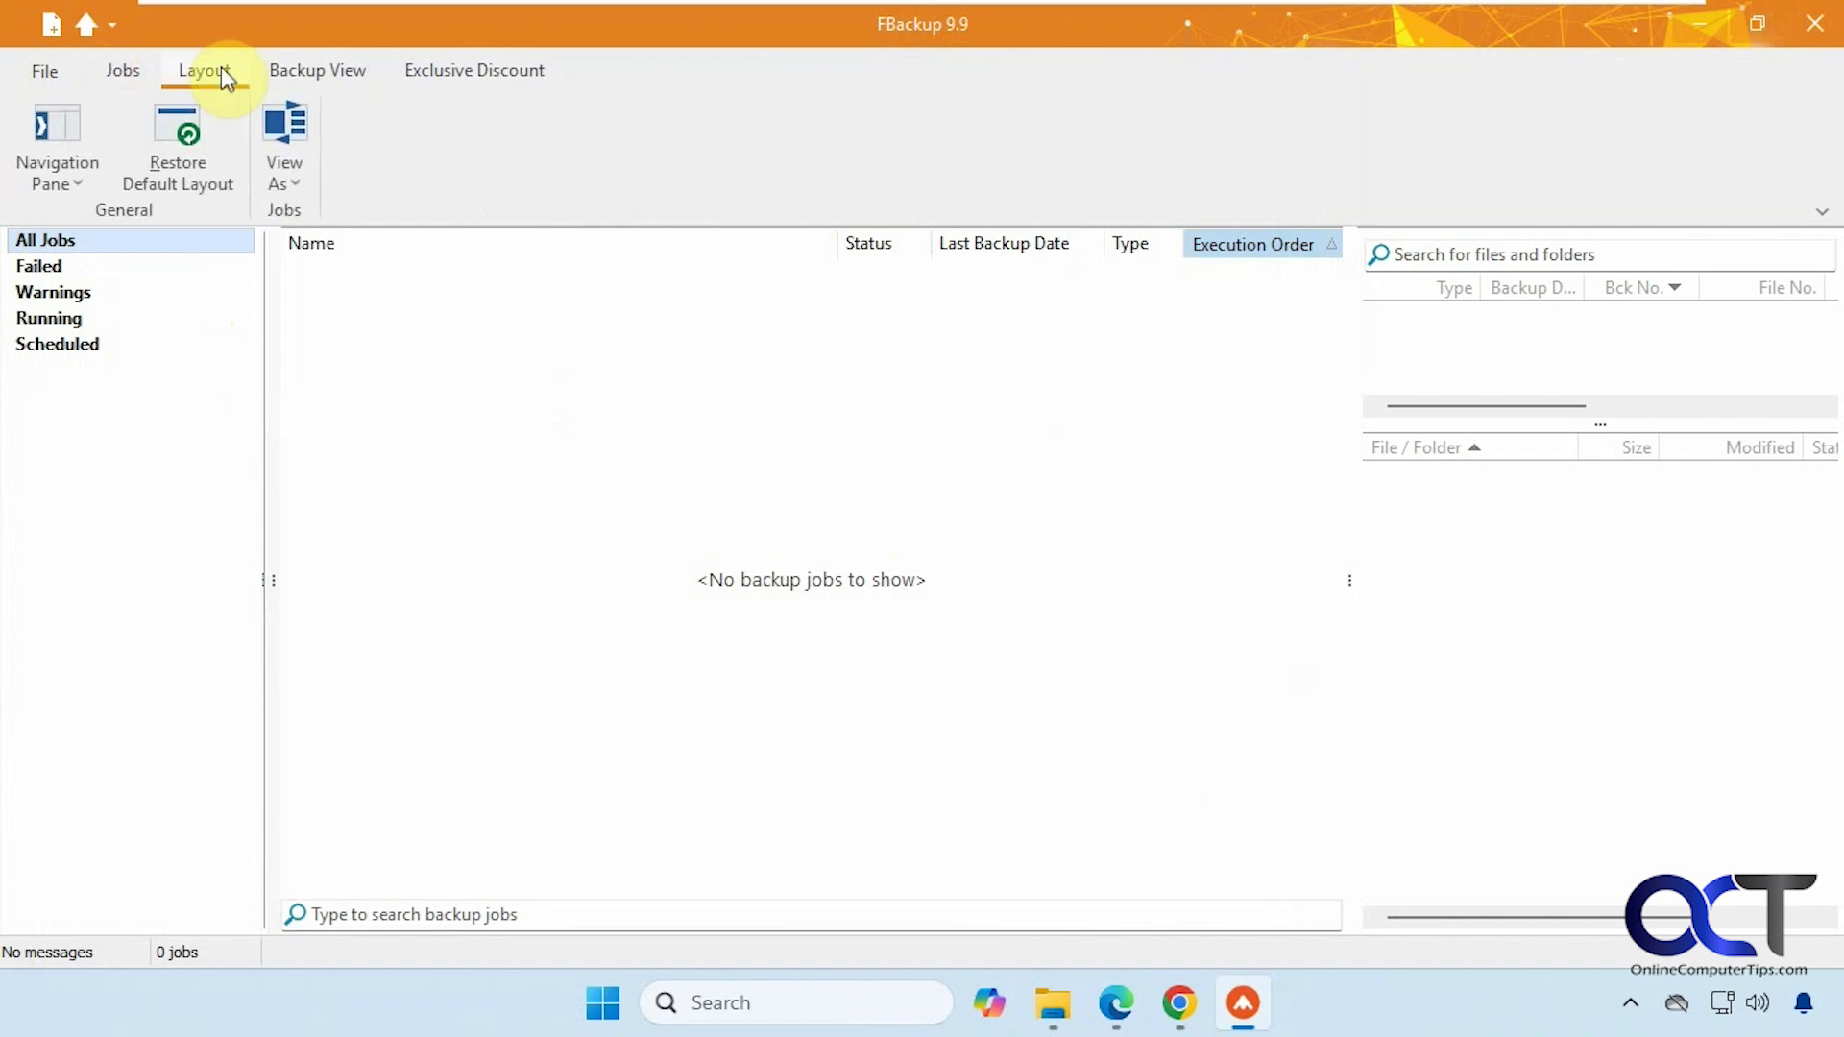
click(324, 75)
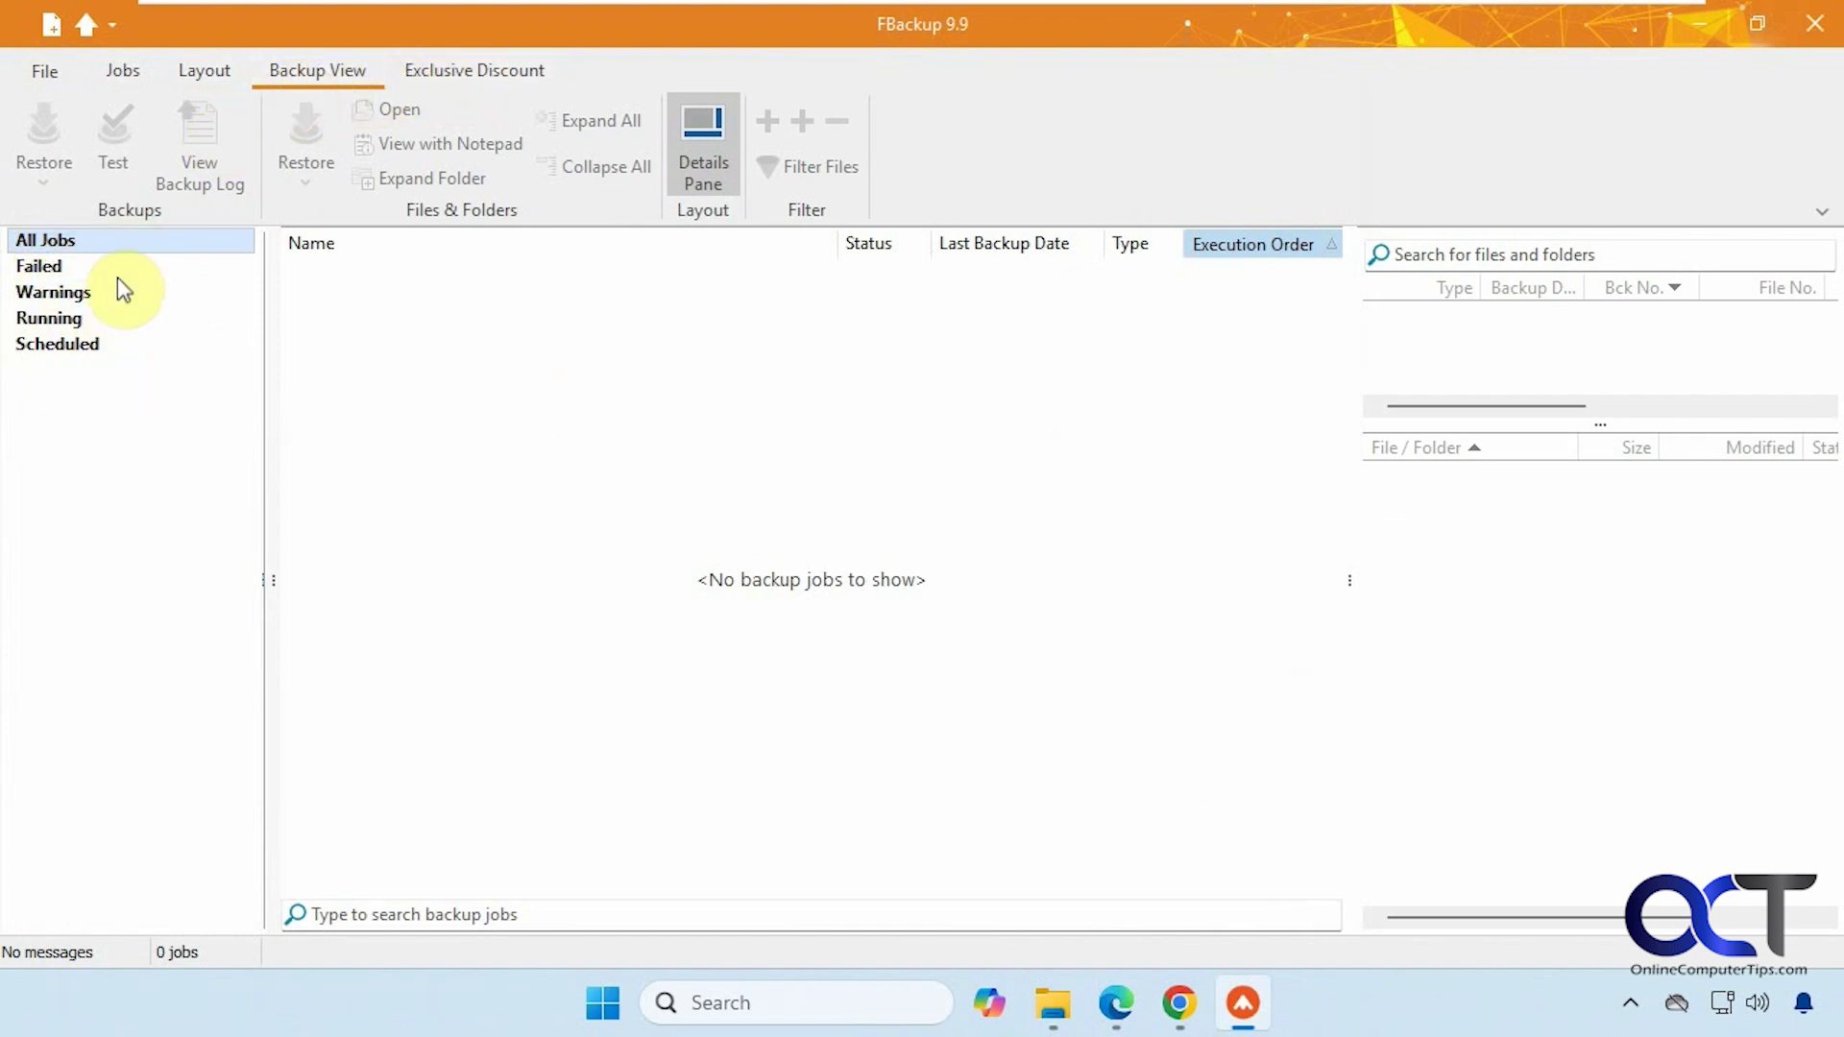
click(144, 72)
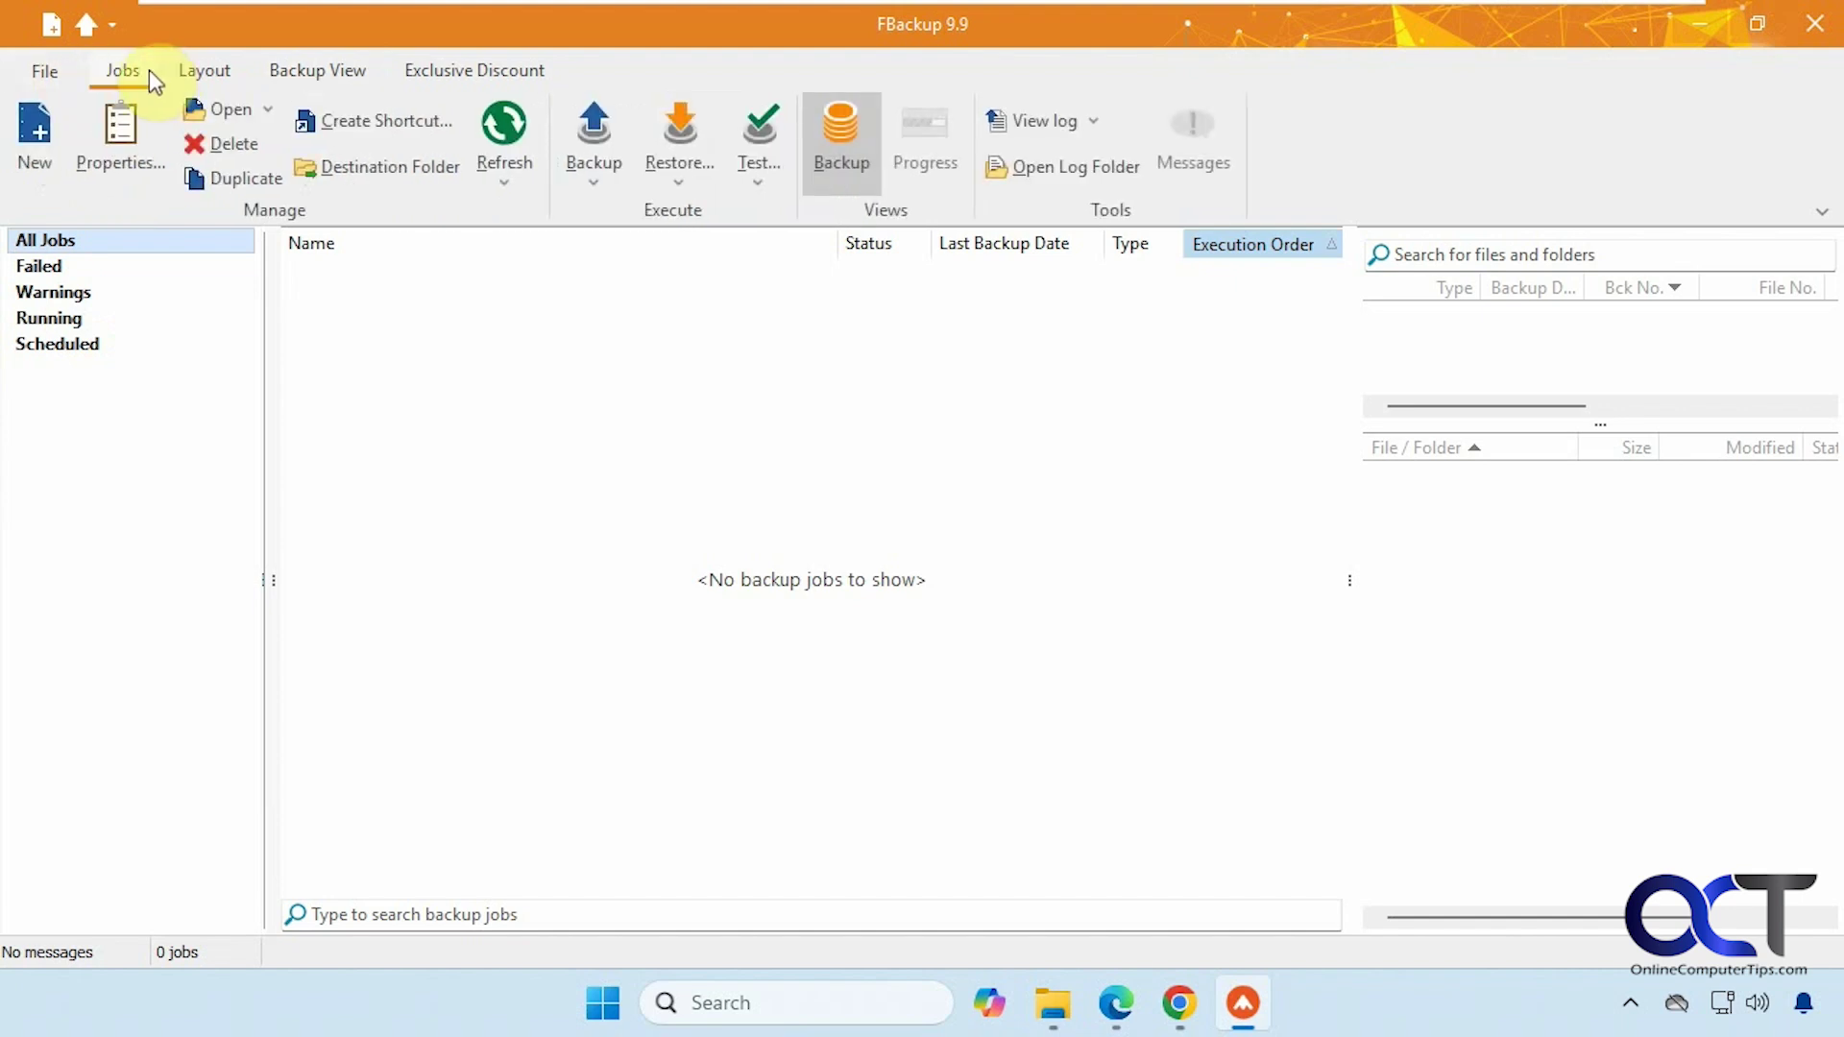
click(1057, 1003)
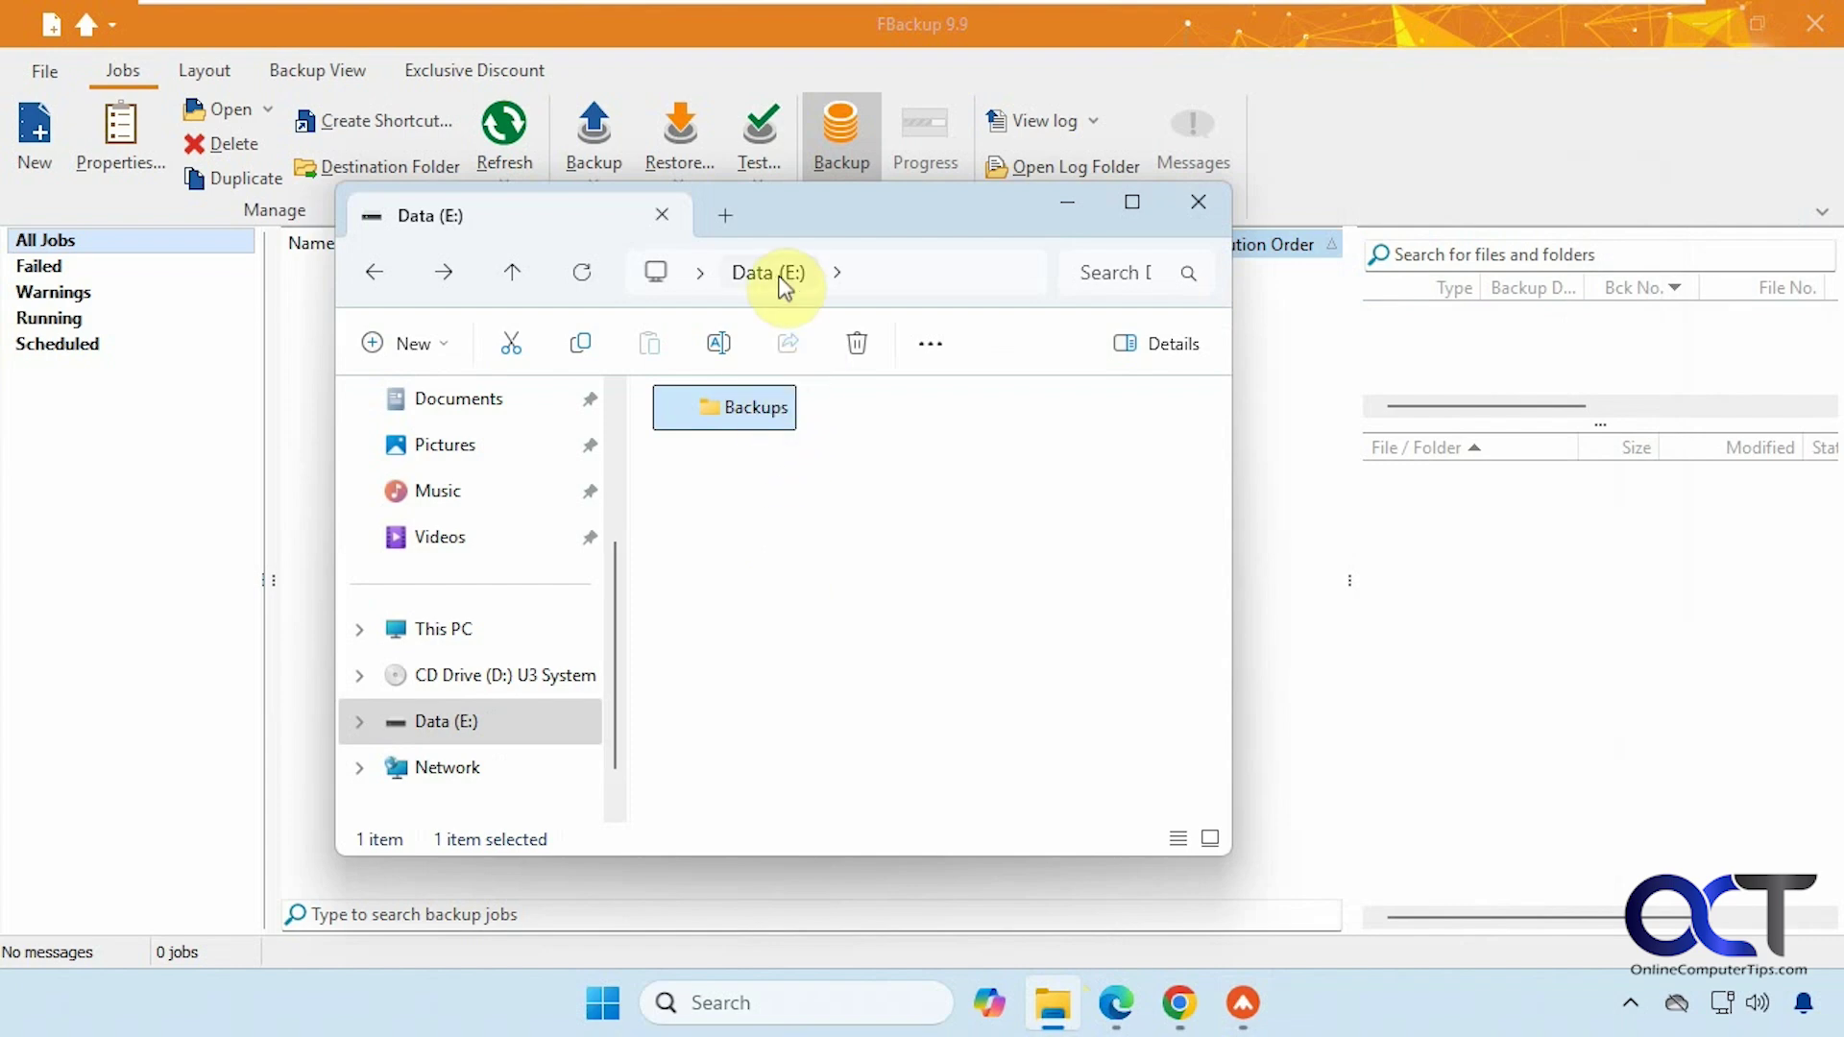
click(1069, 205)
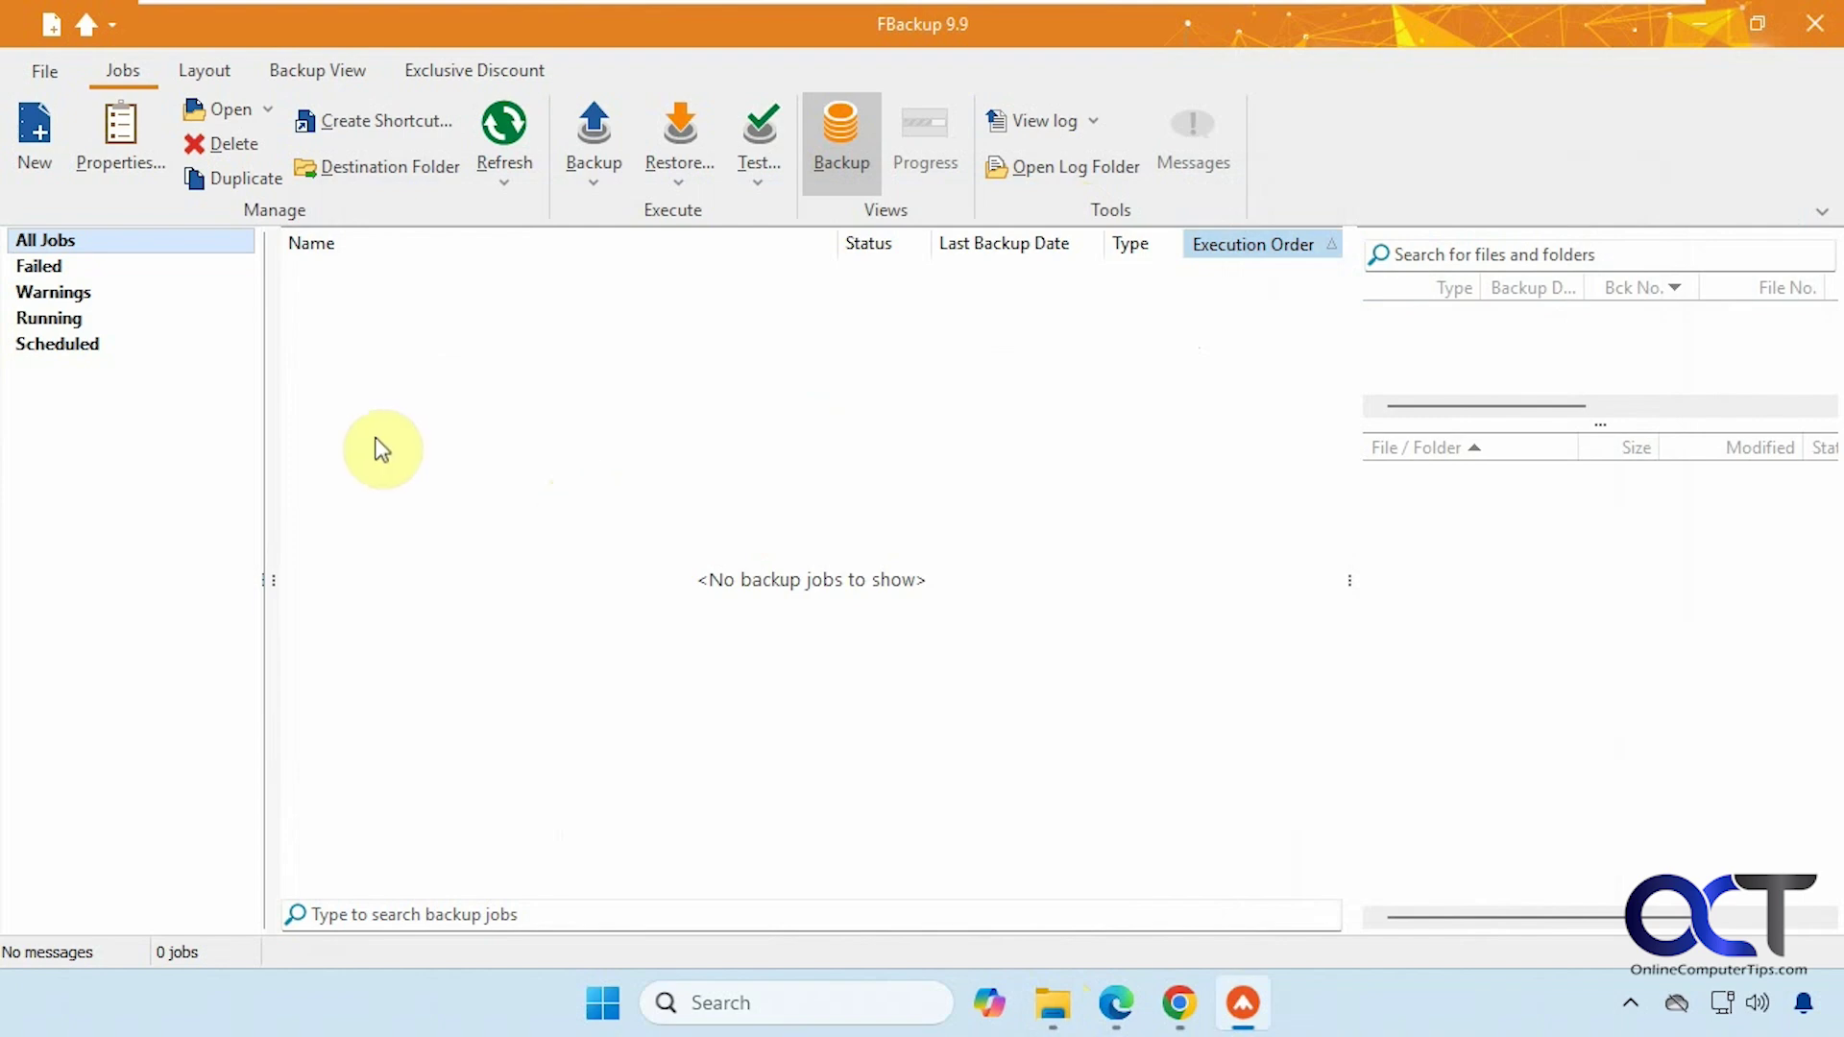
- Start a new backup job and look over the Google Drive online and network destination options
click(32, 144)
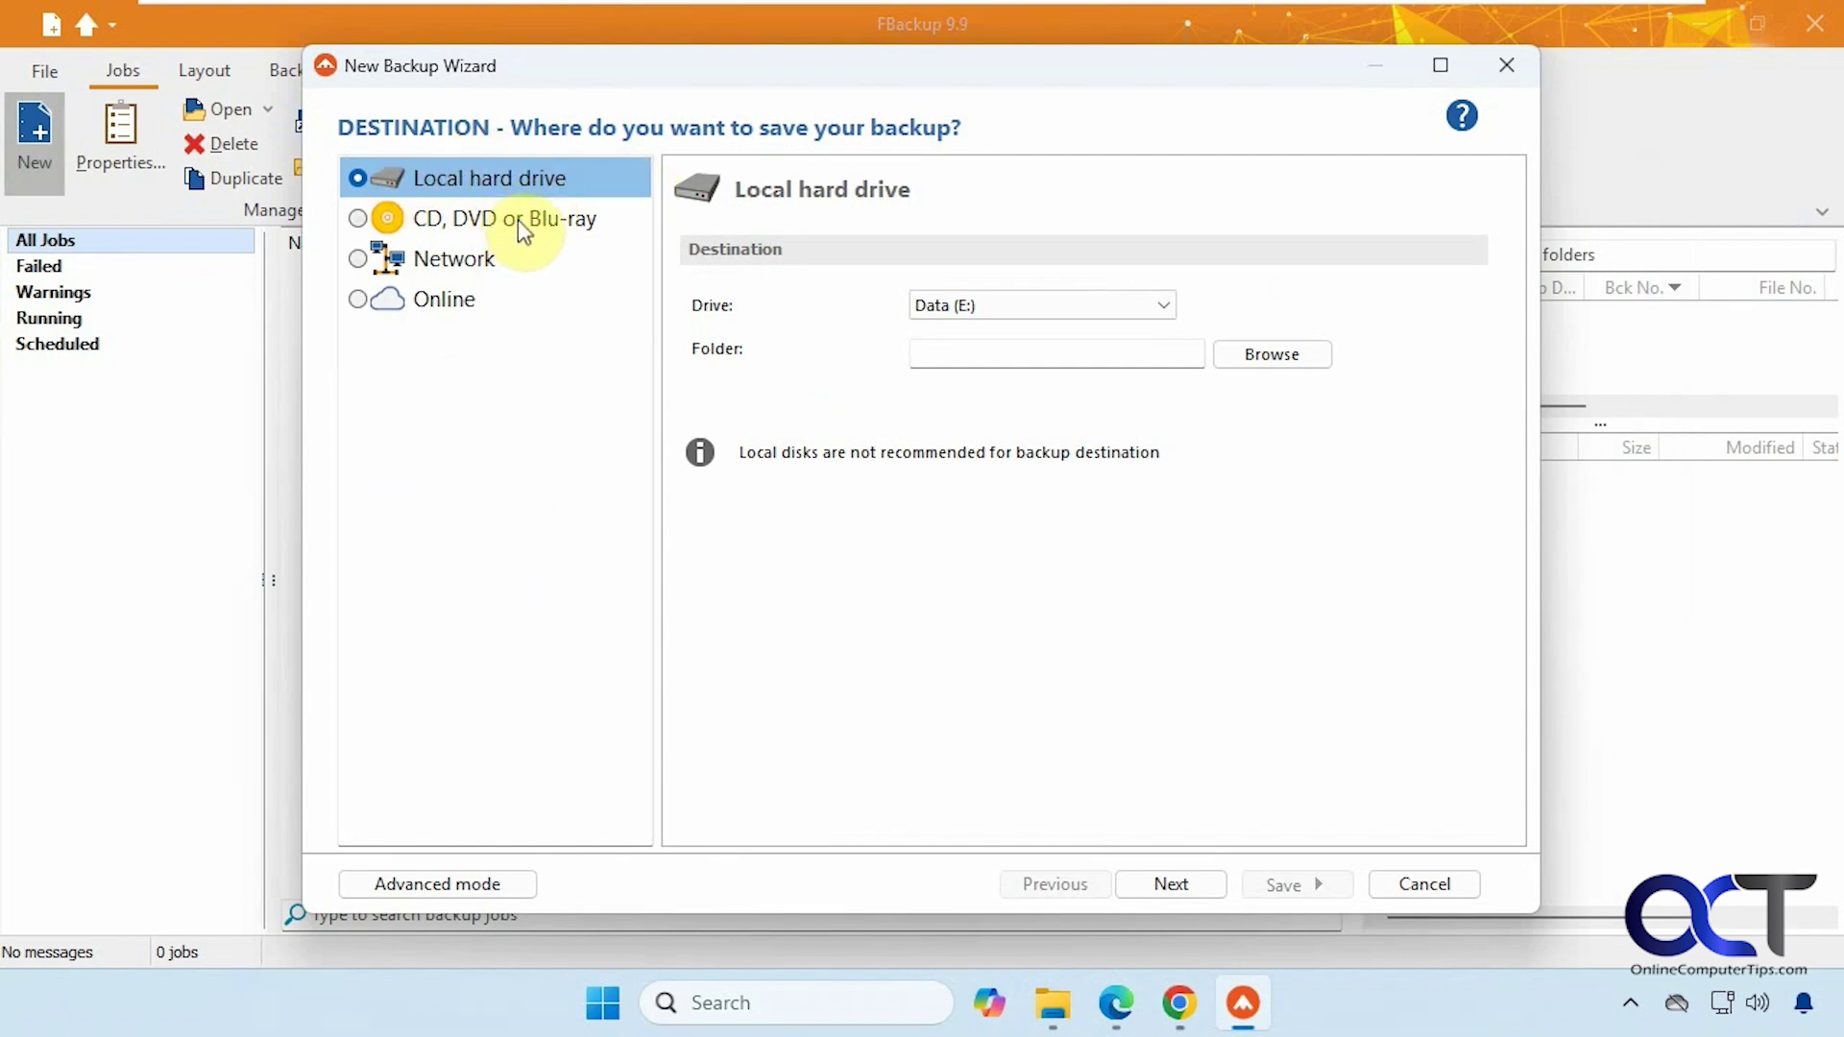
click(470, 299)
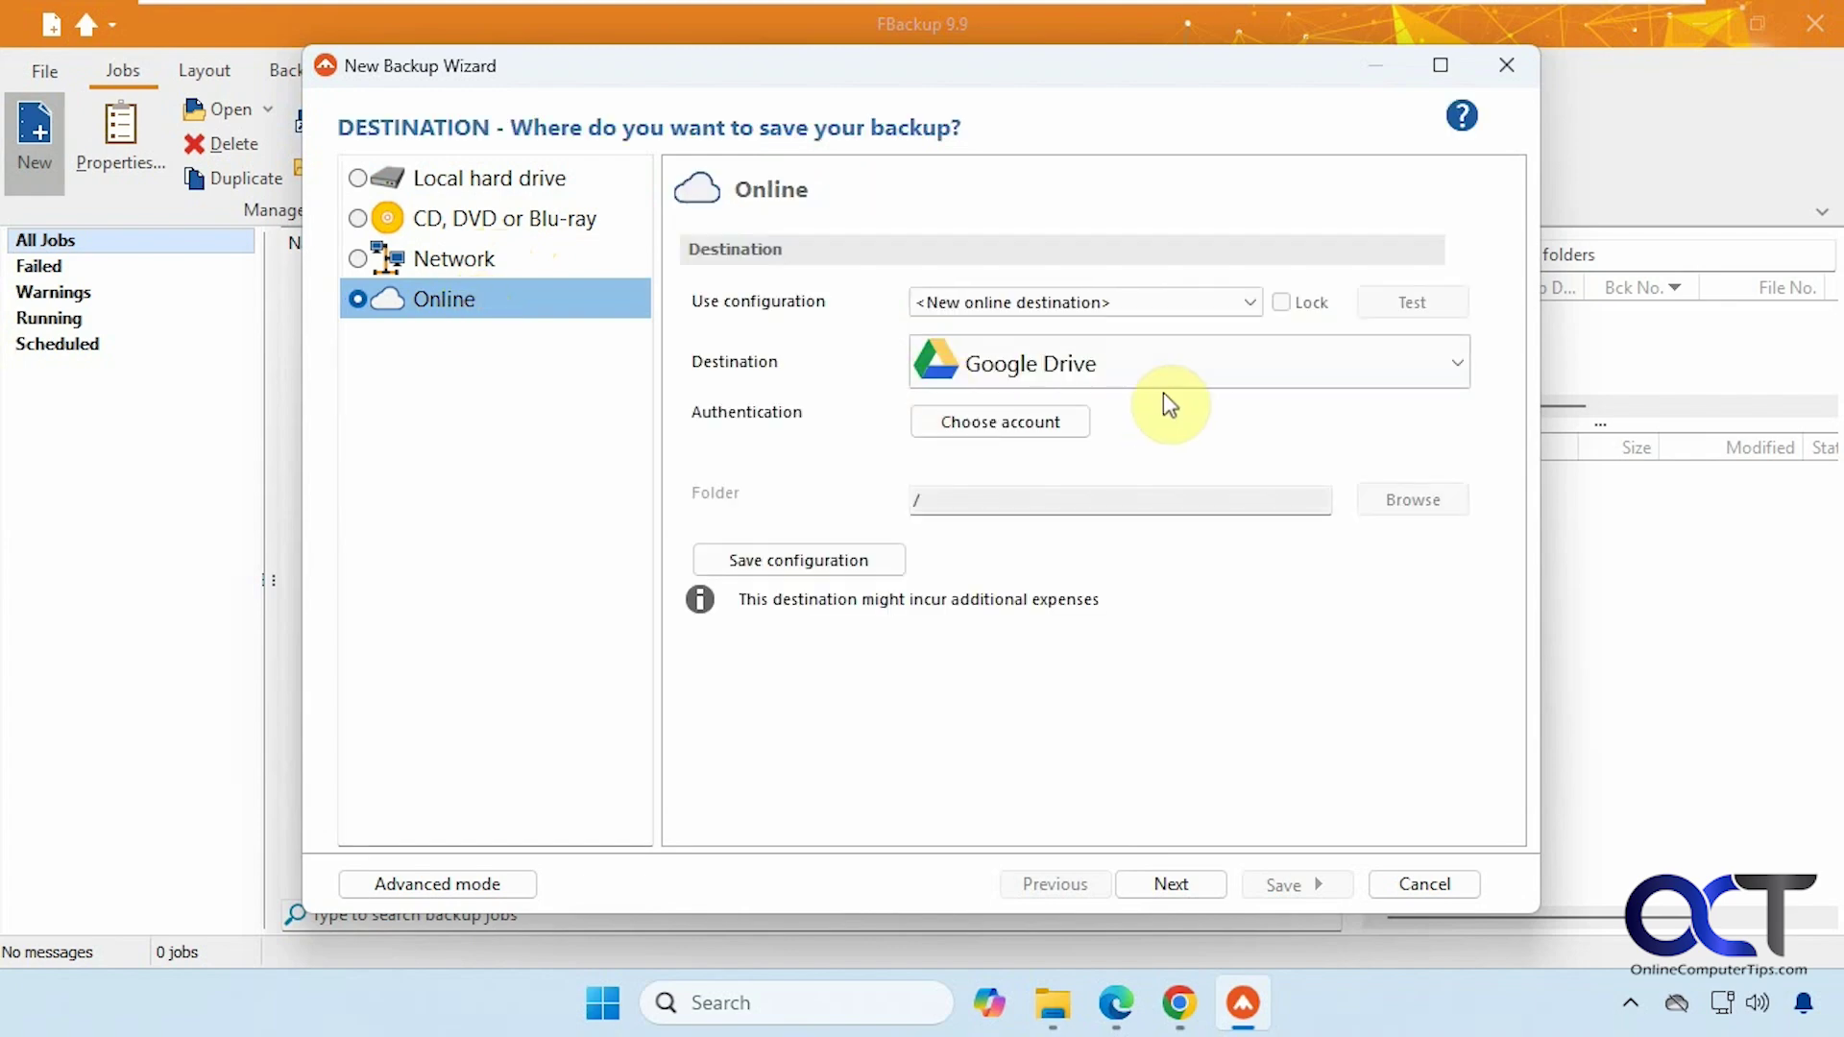
click(1170, 365)
click(1159, 557)
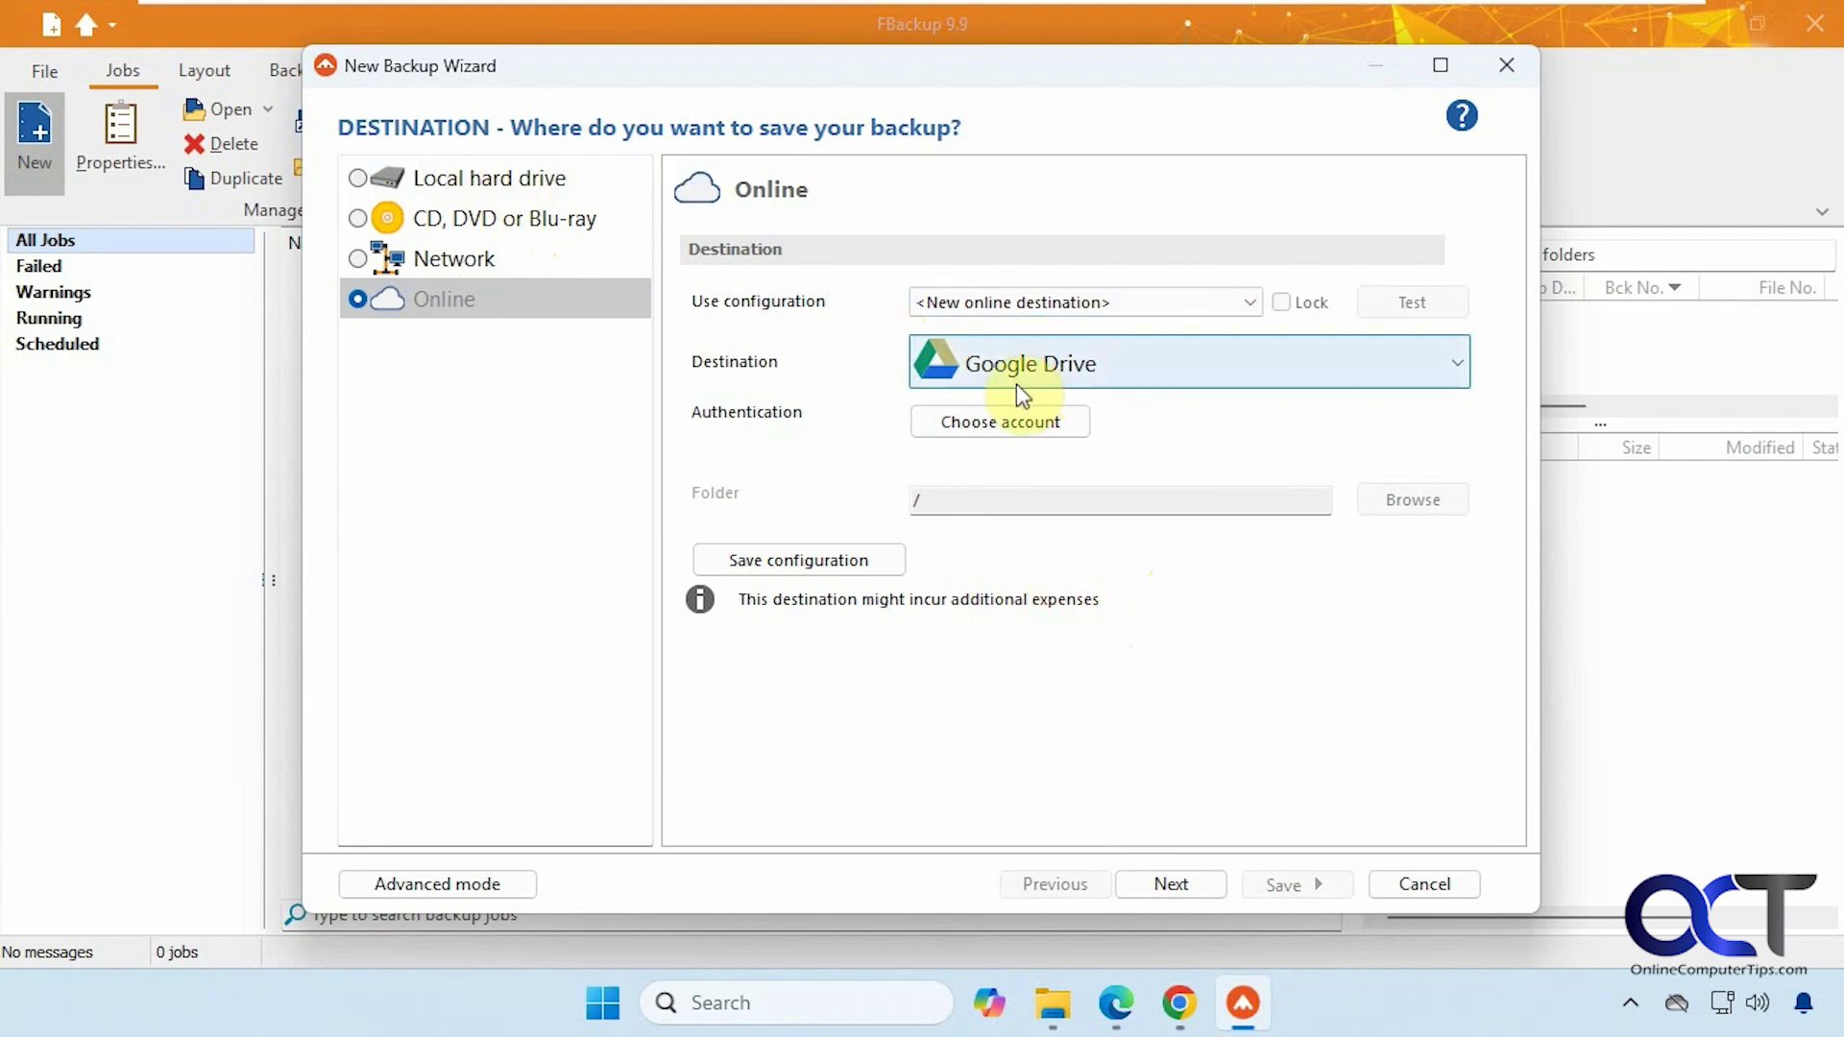
click(476, 255)
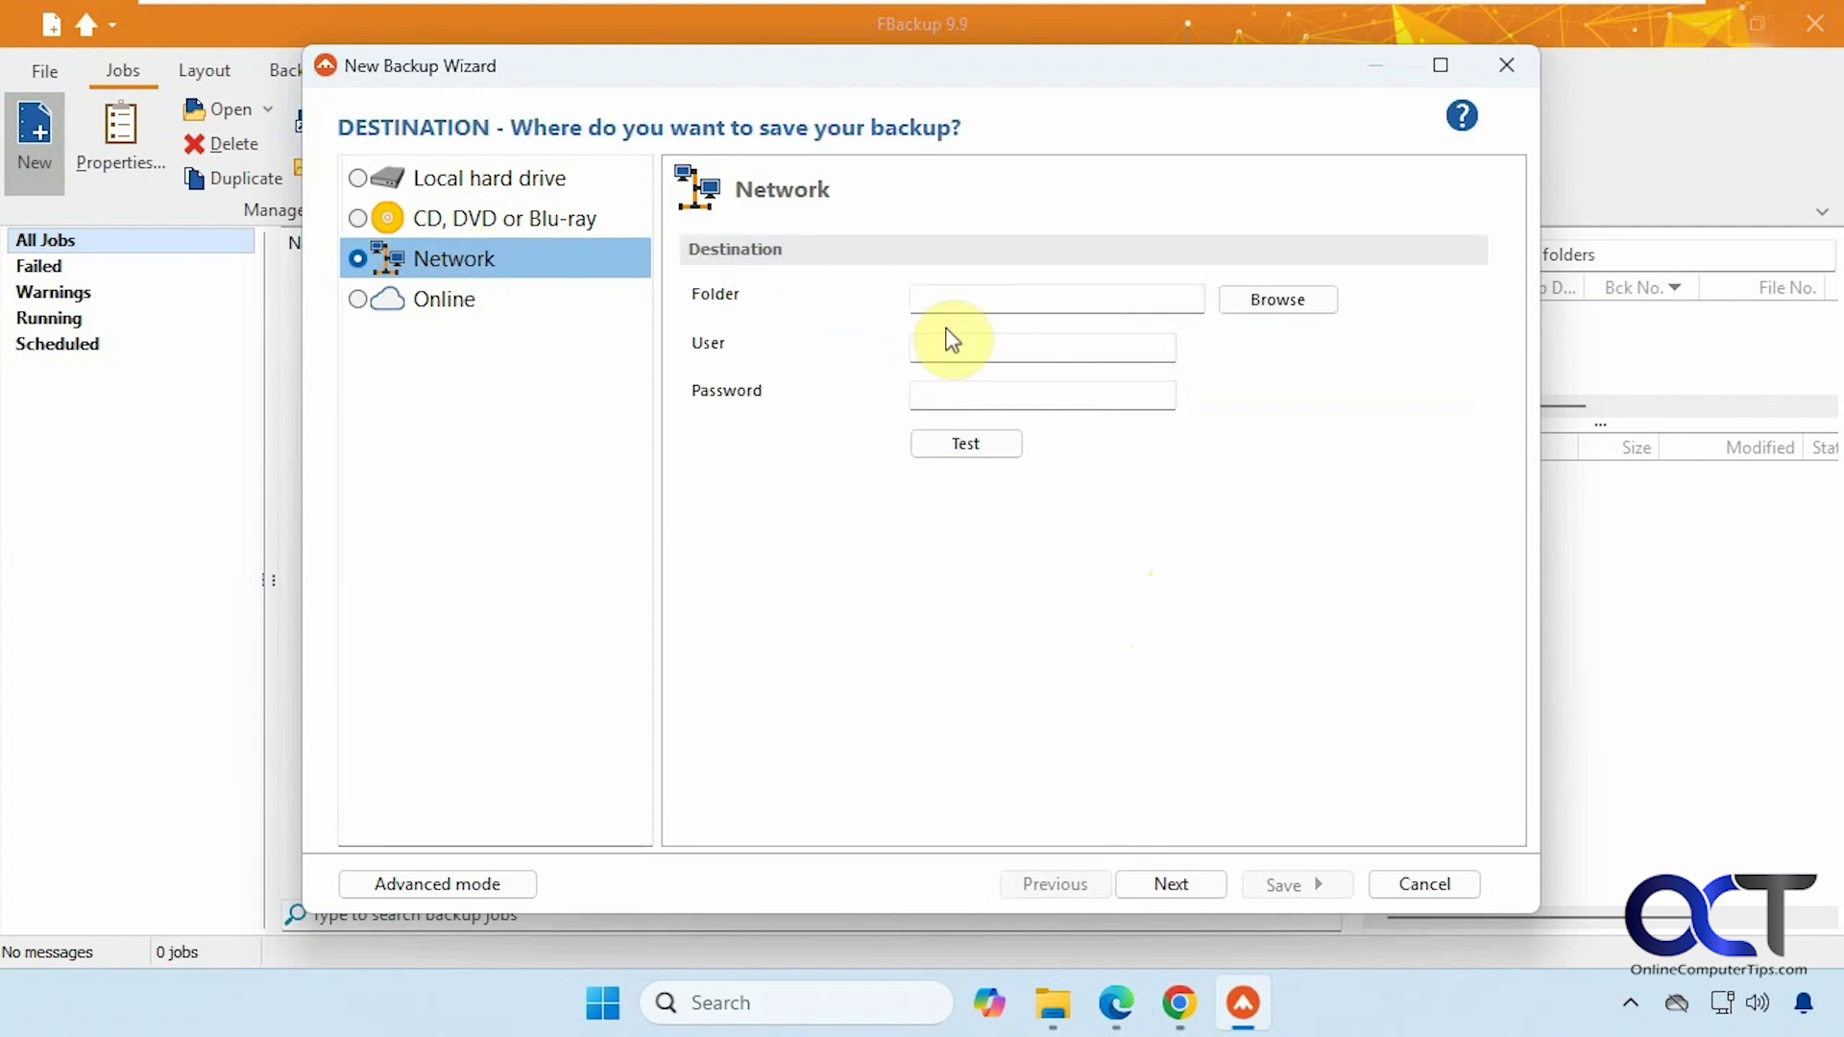
- Set the destination to the local Backups folder on Data (E:) and continue
click(510, 178)
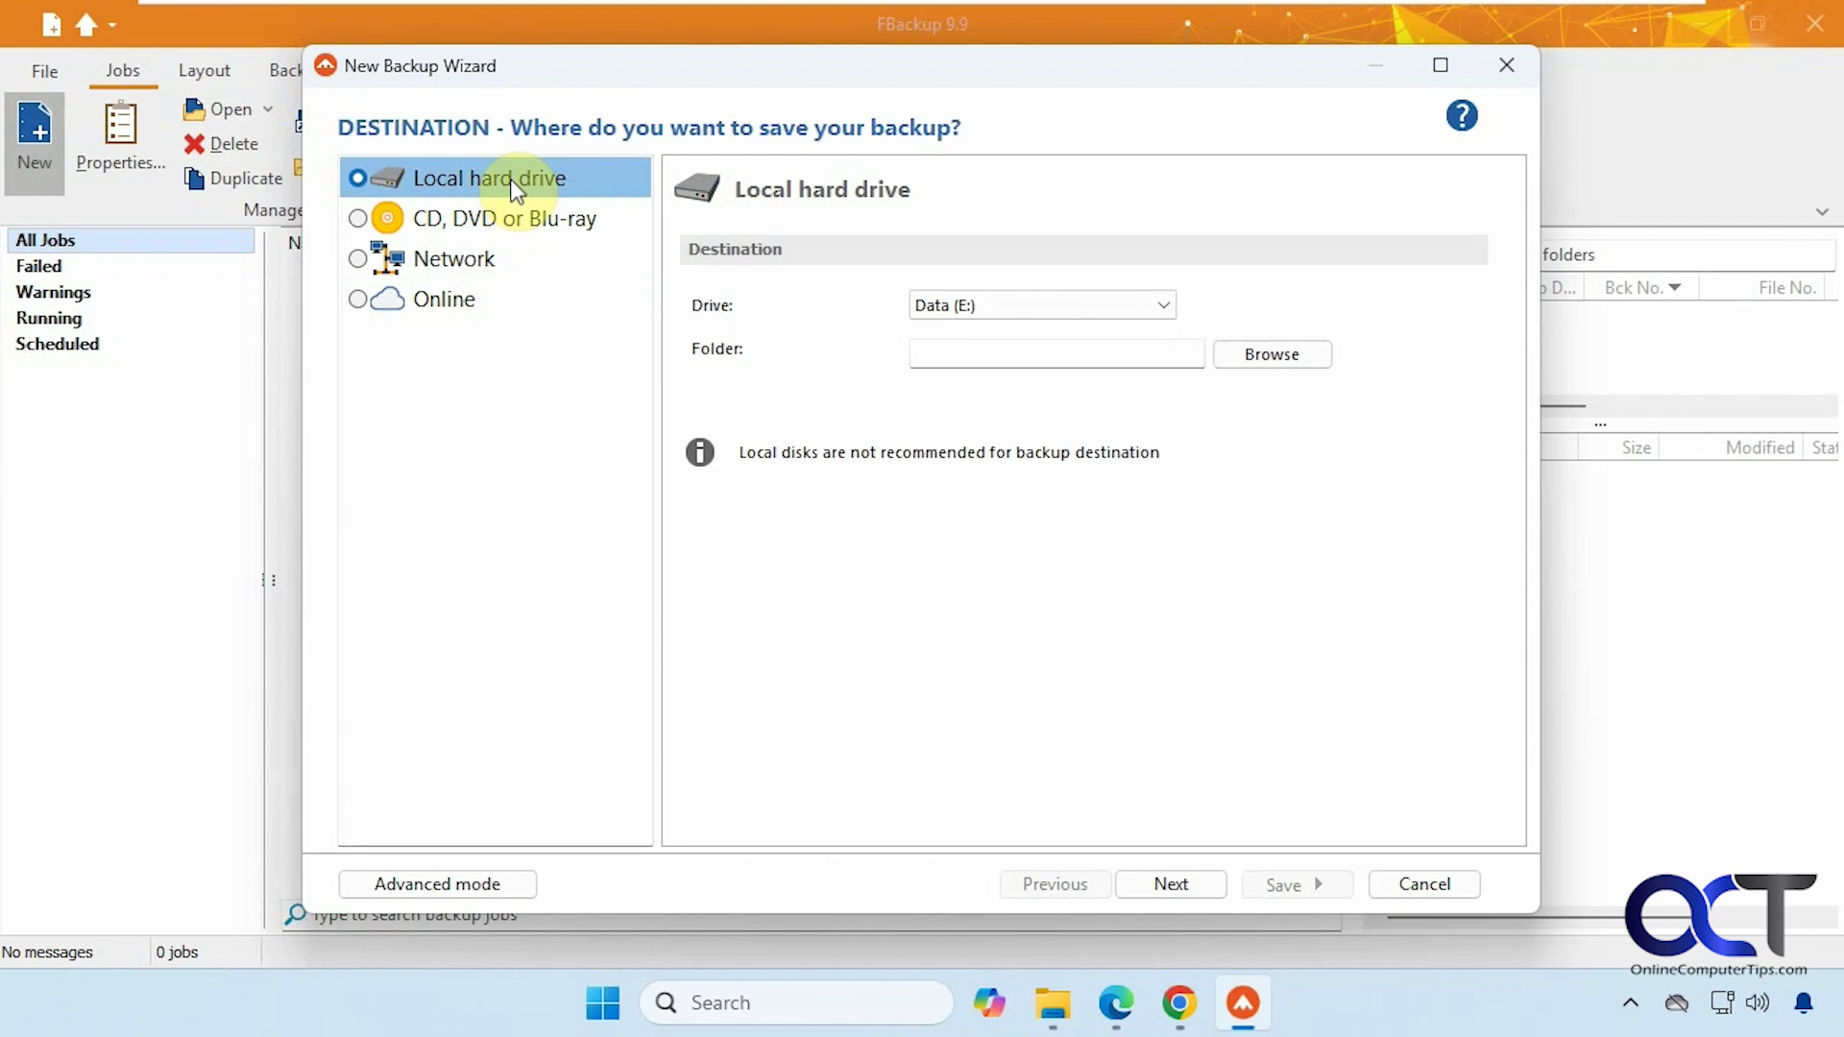
click(1234, 353)
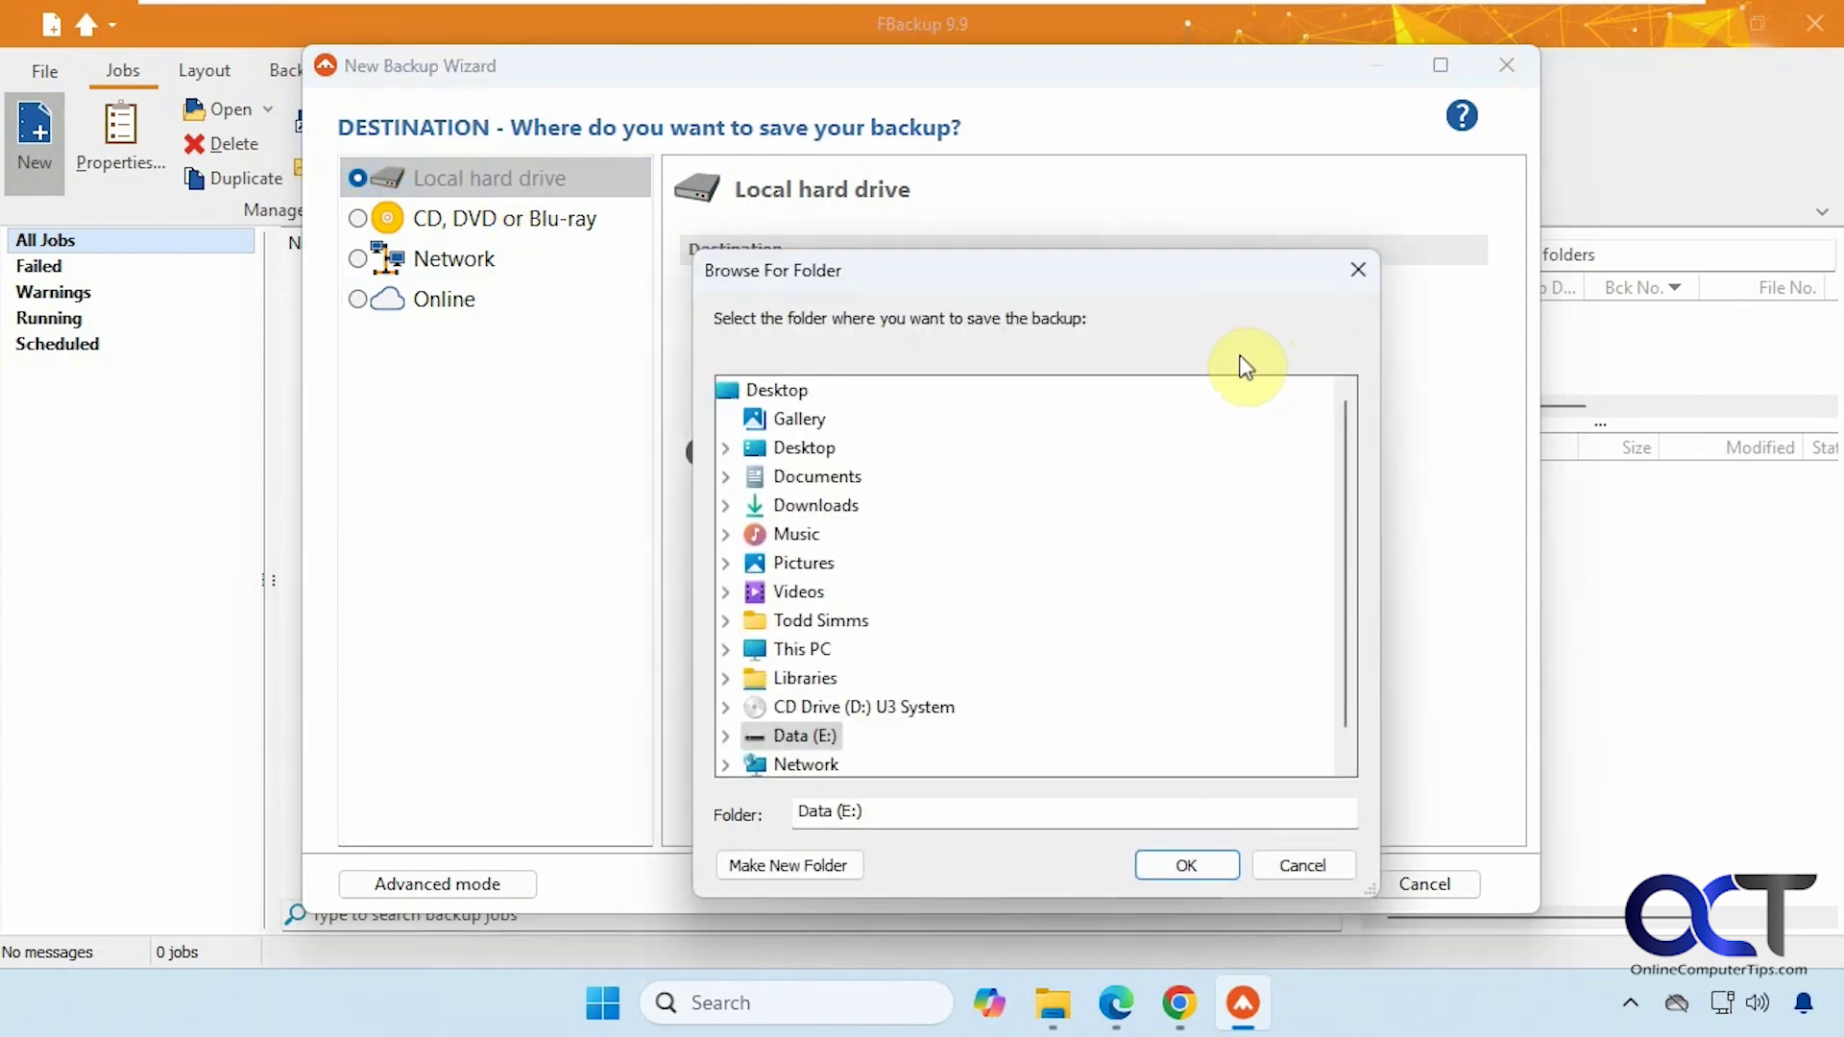
click(728, 736)
click(816, 764)
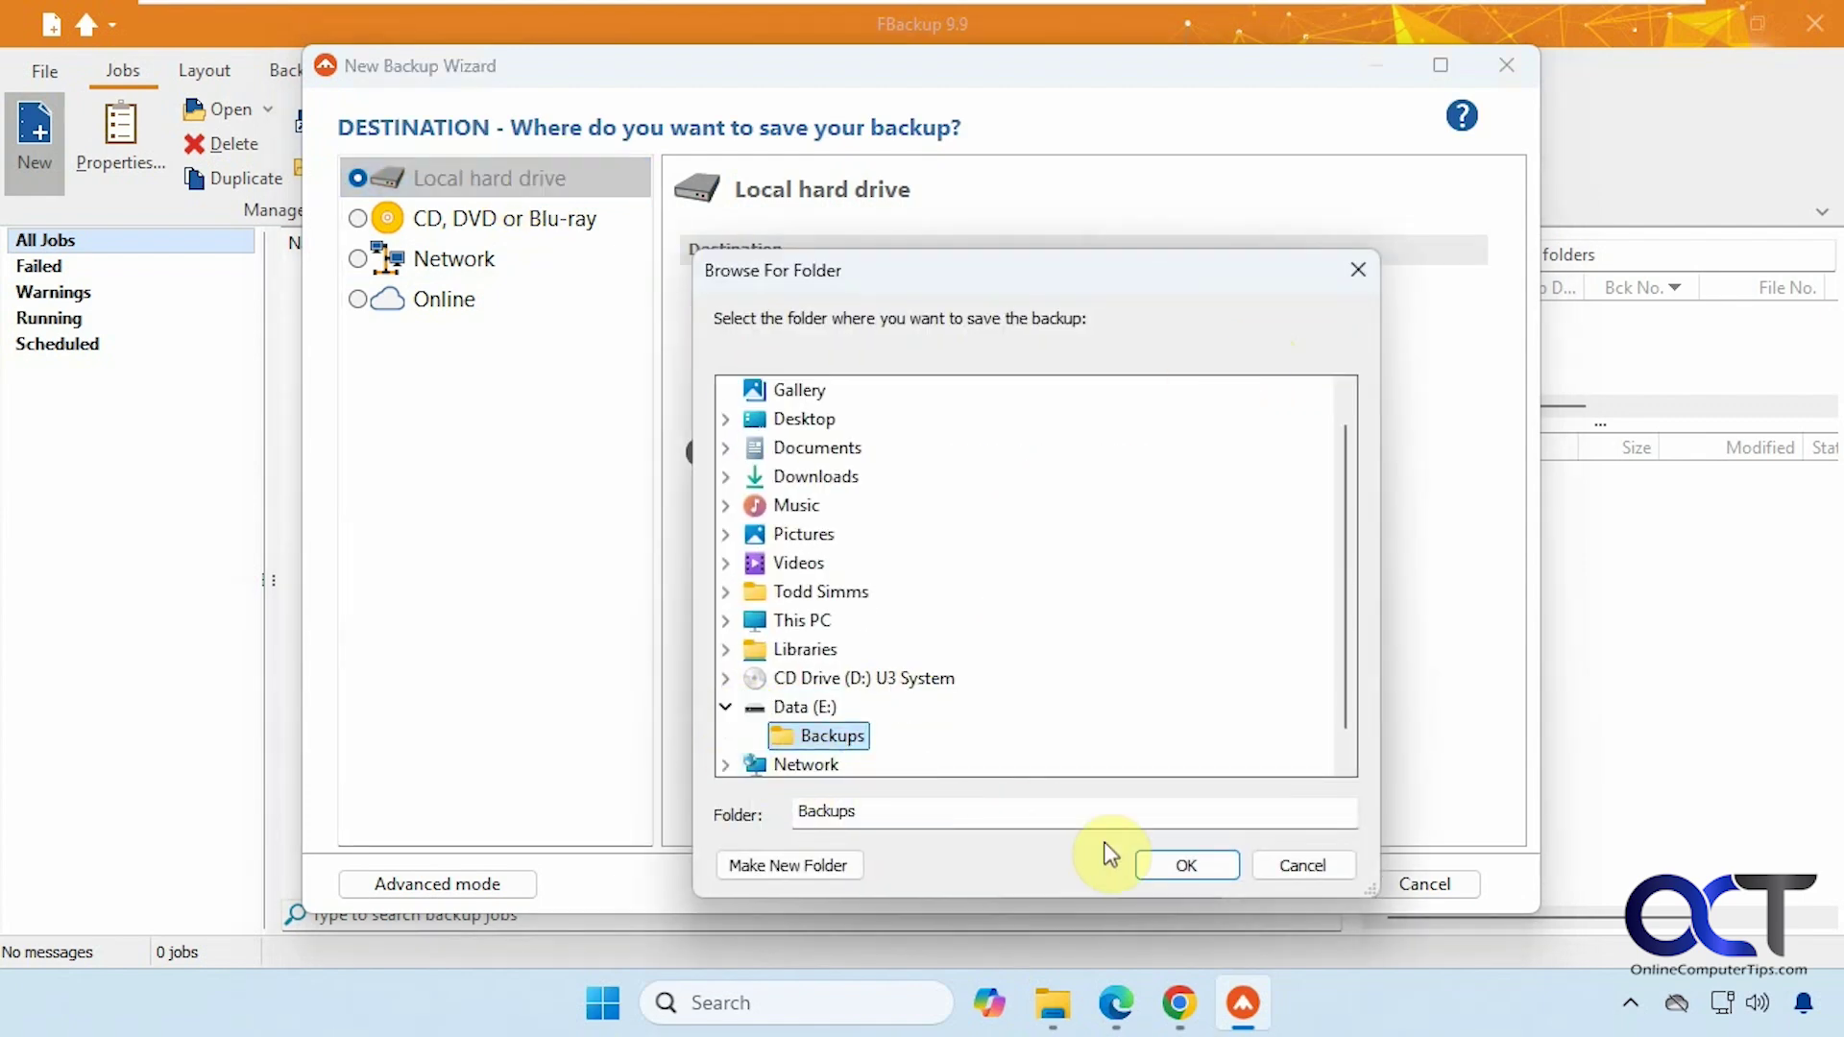
click(1170, 864)
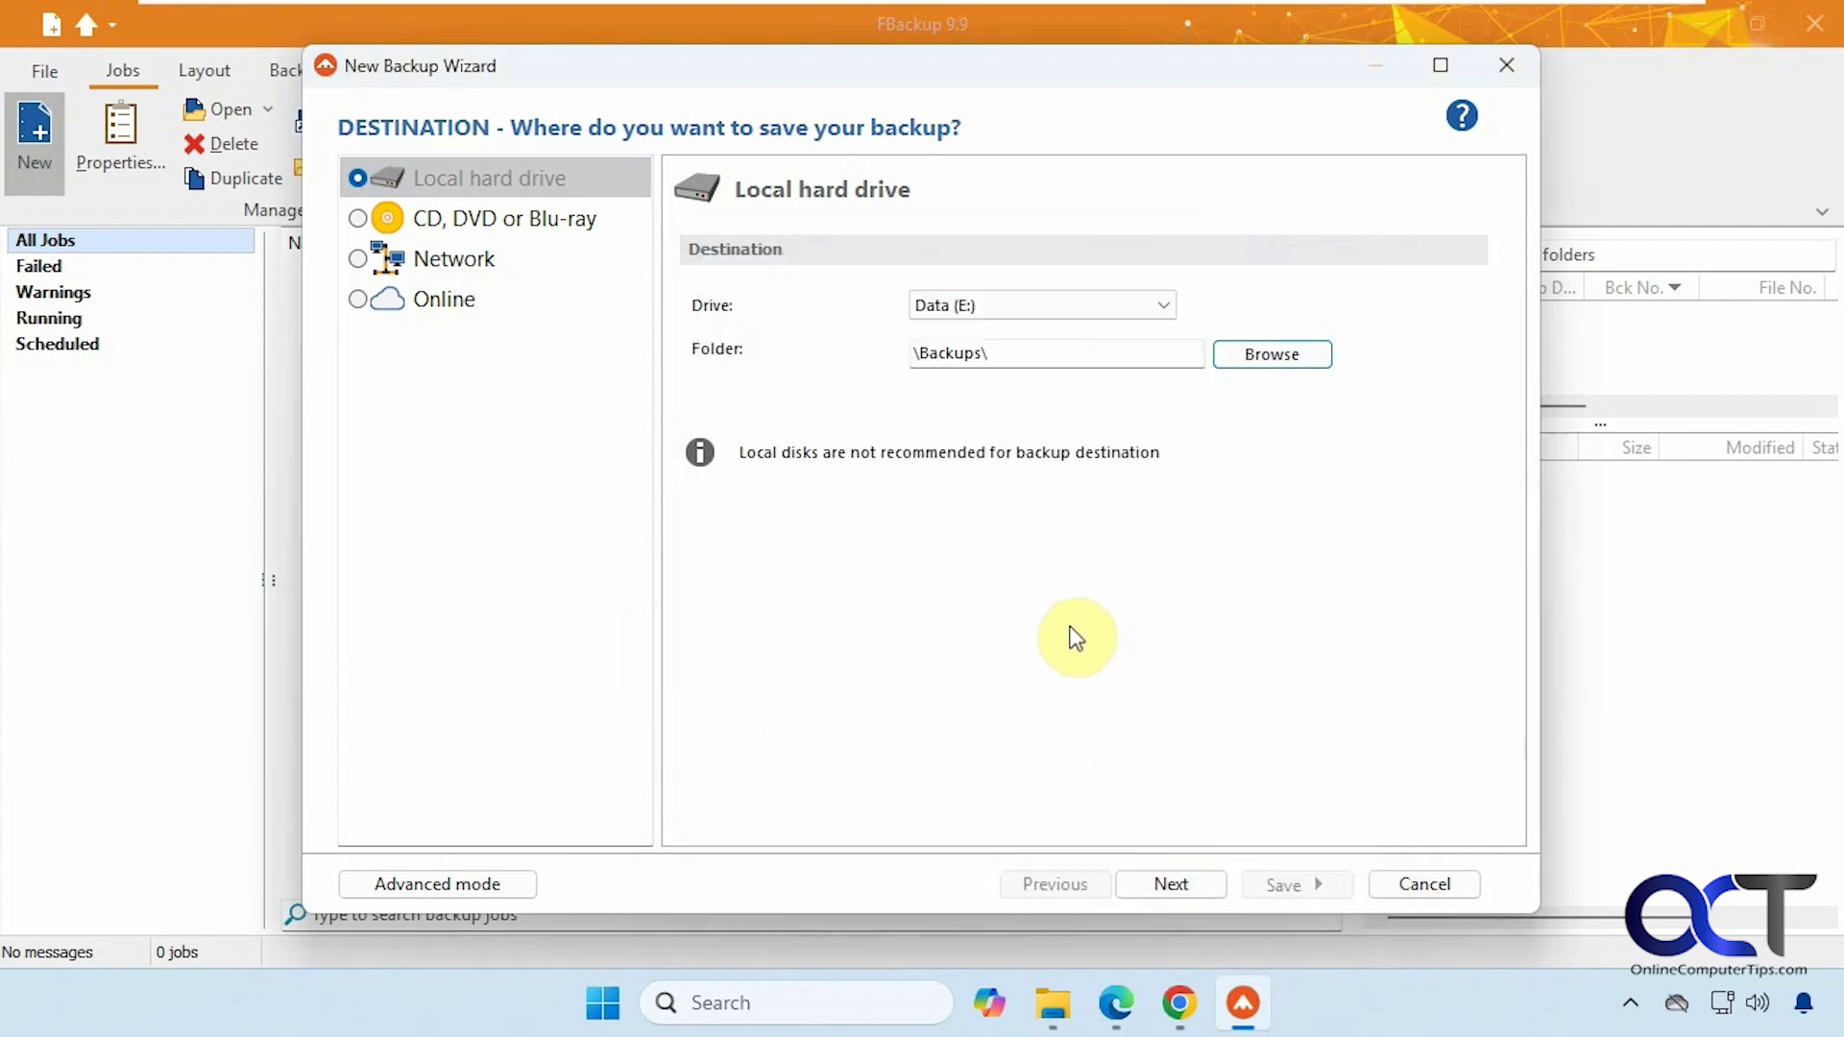
click(1179, 878)
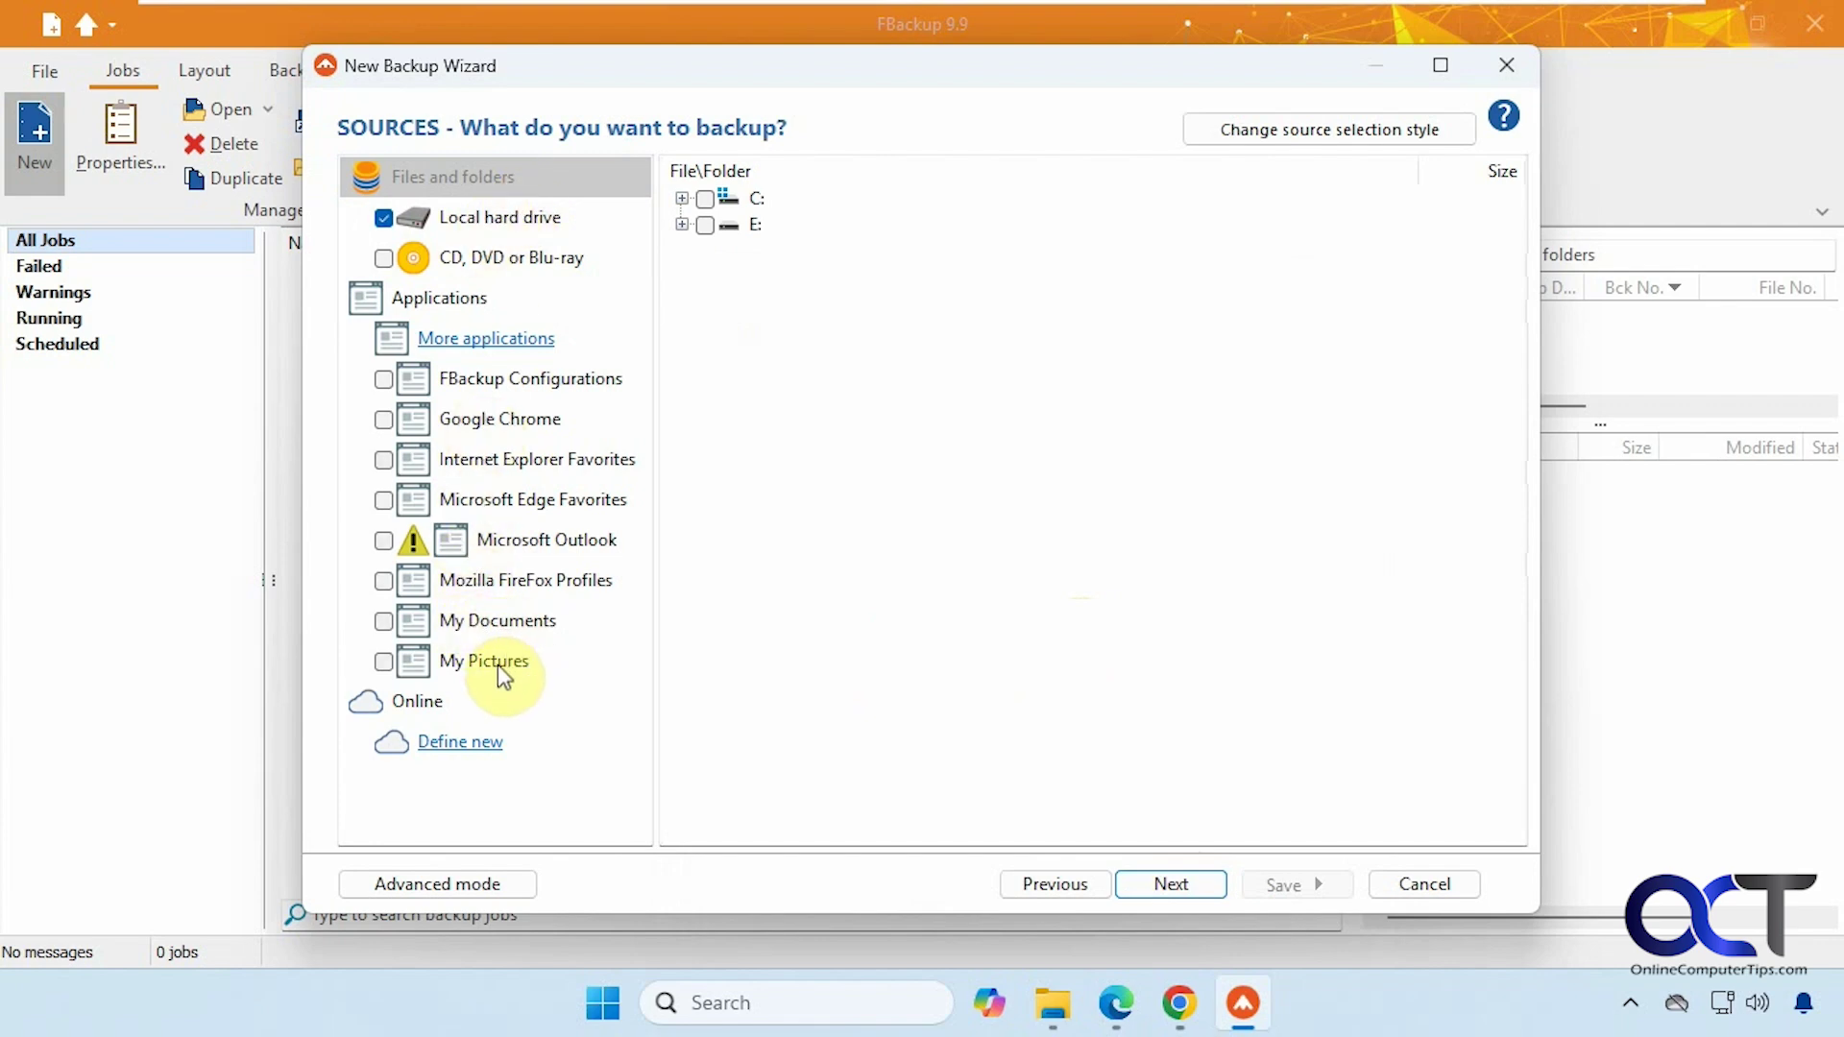
- Browse C:\Users to the profile folder, then check My Documents and verify its files are included
click(681, 198)
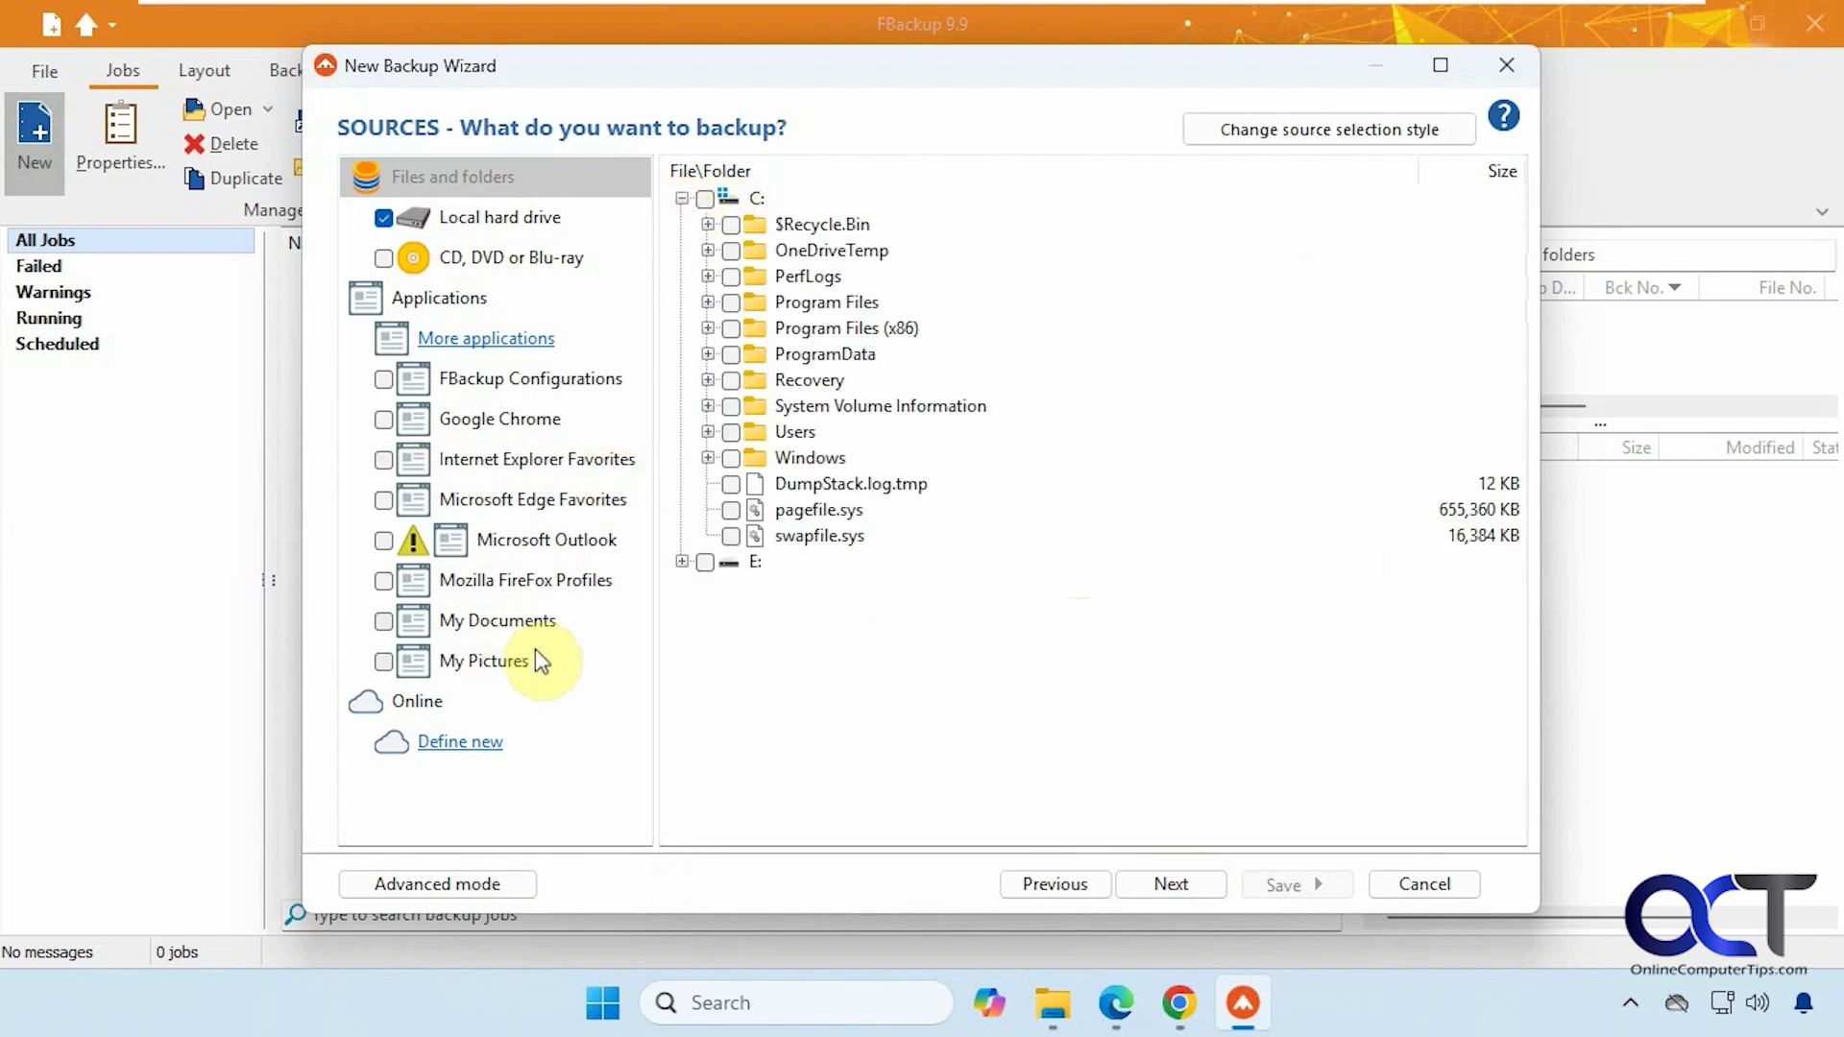
click(708, 432)
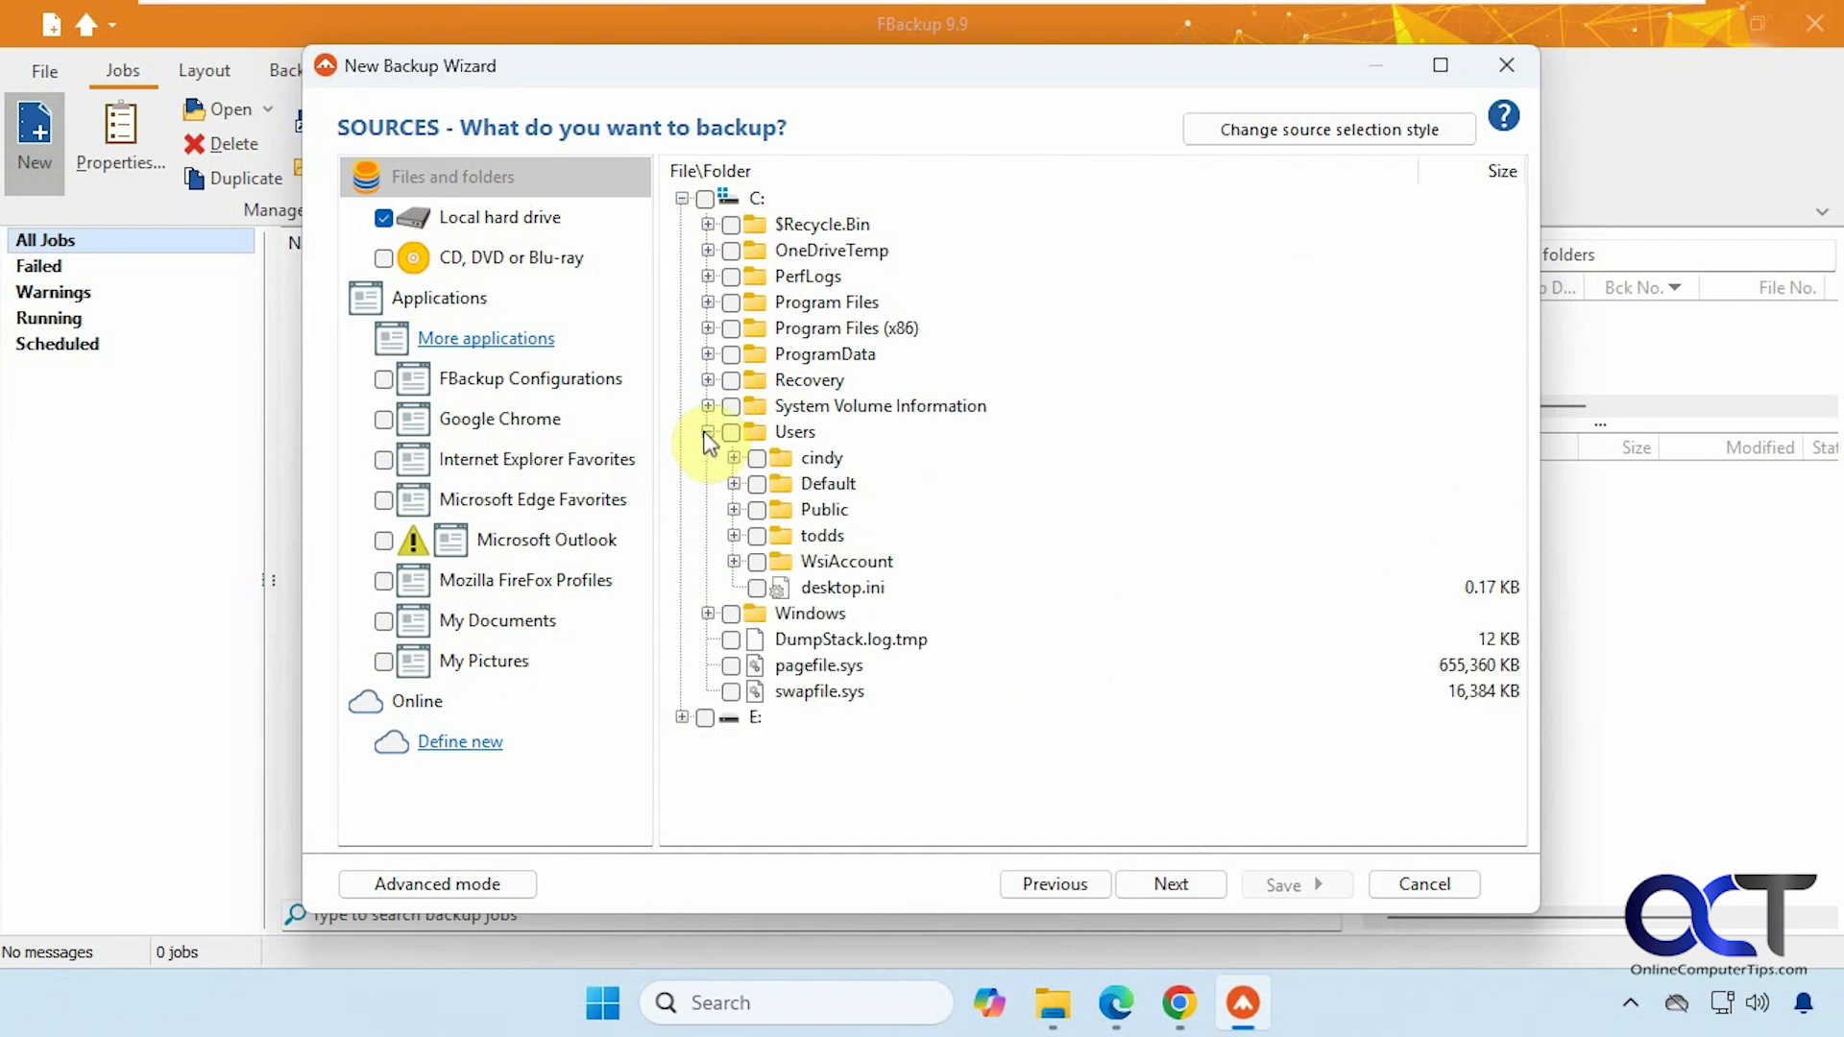
click(739, 535)
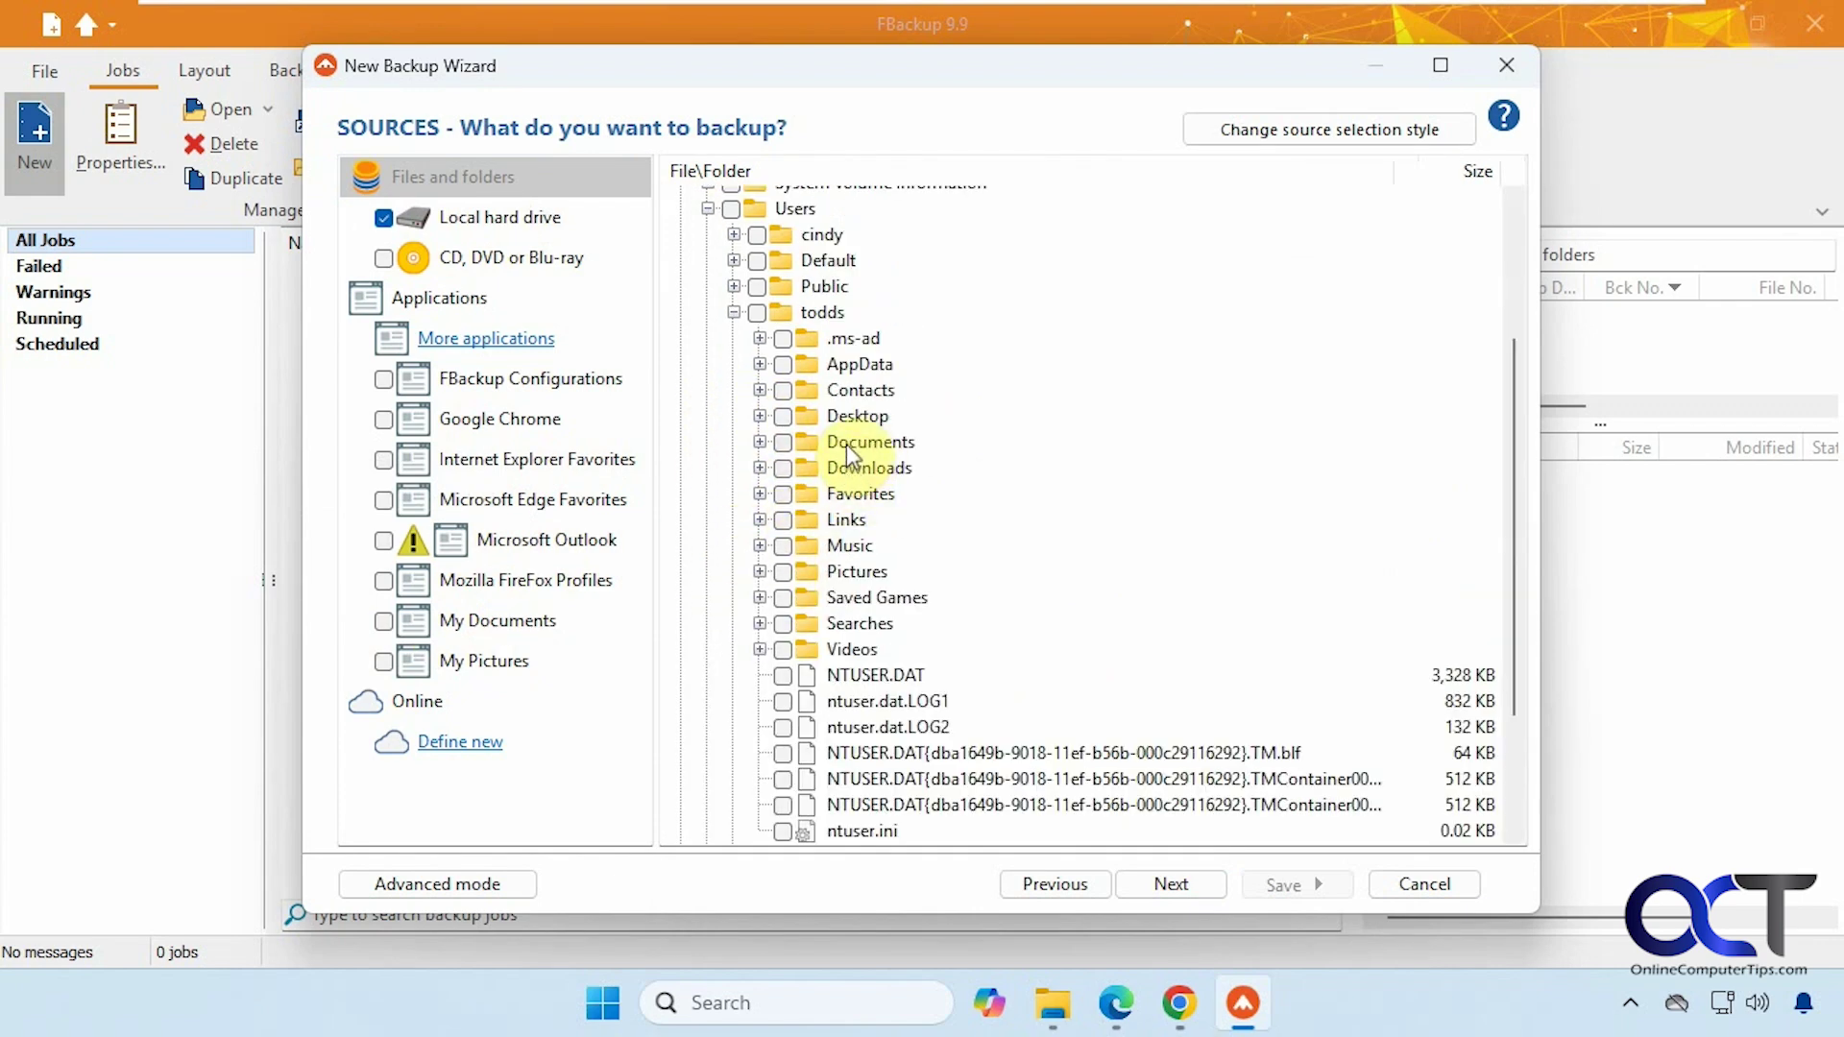
click(384, 621)
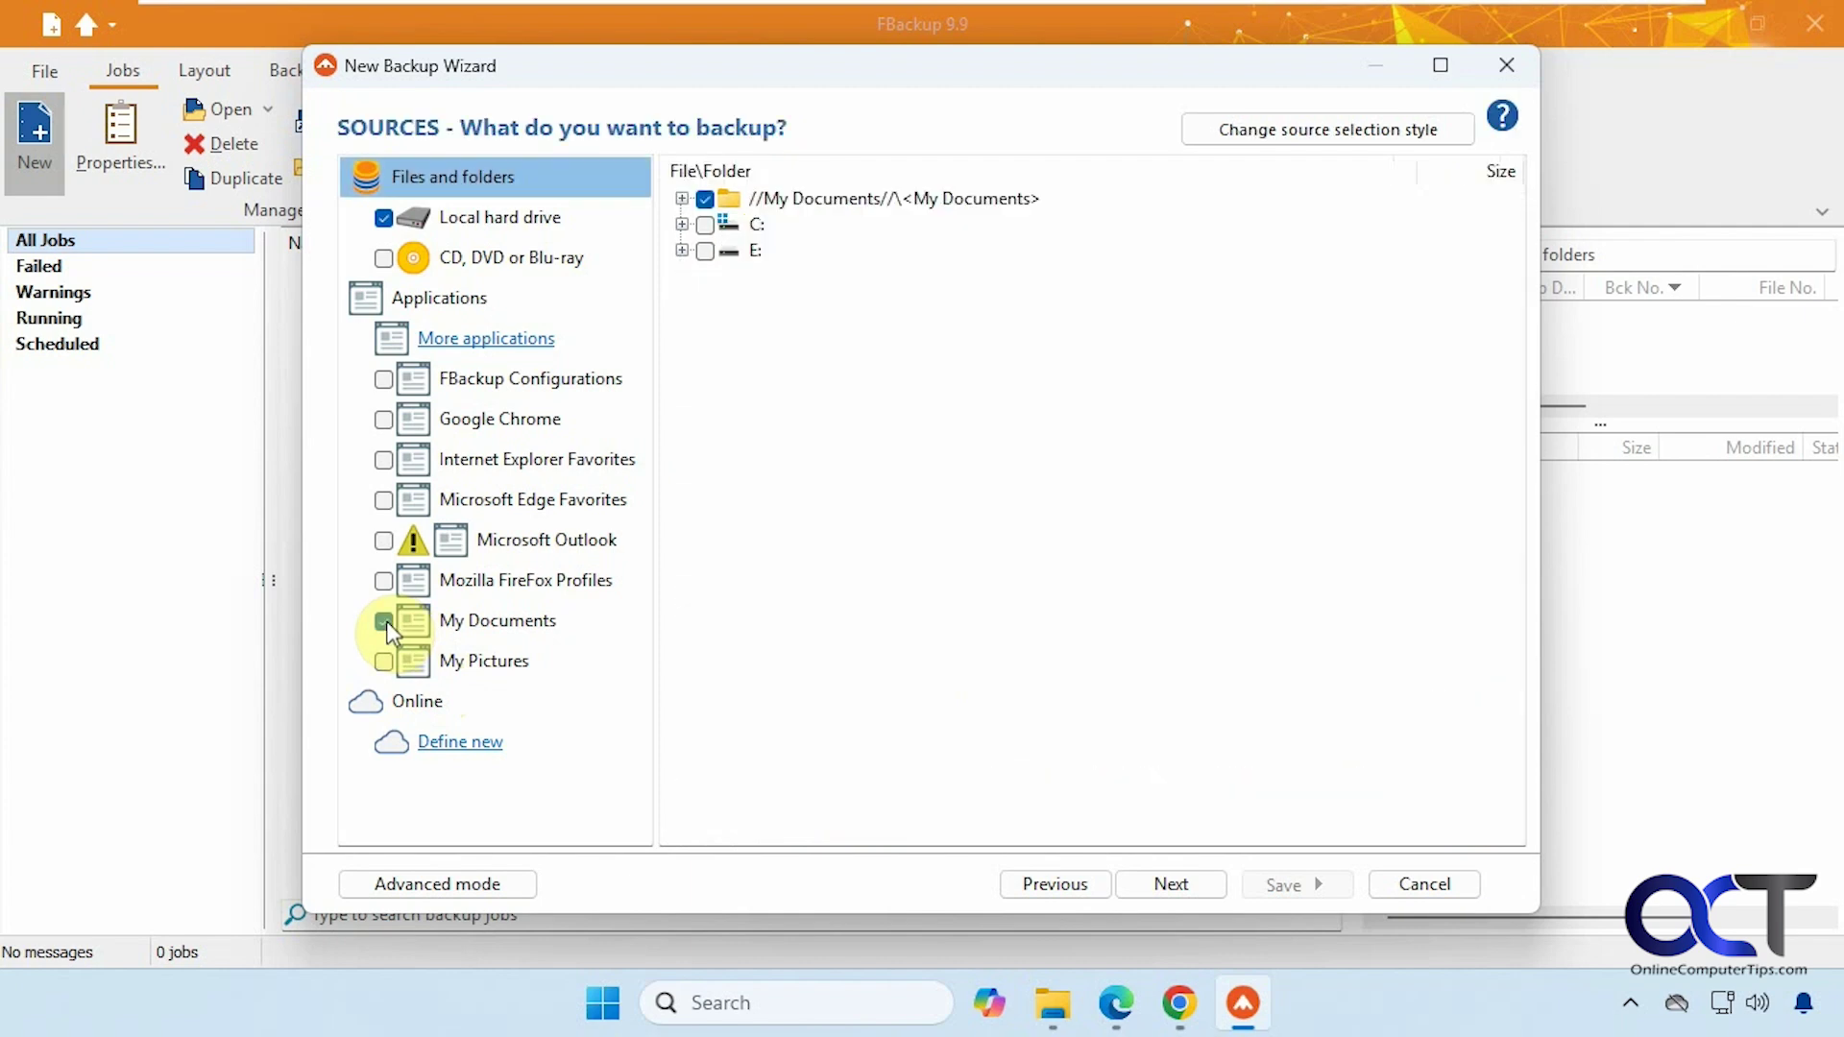
click(682, 199)
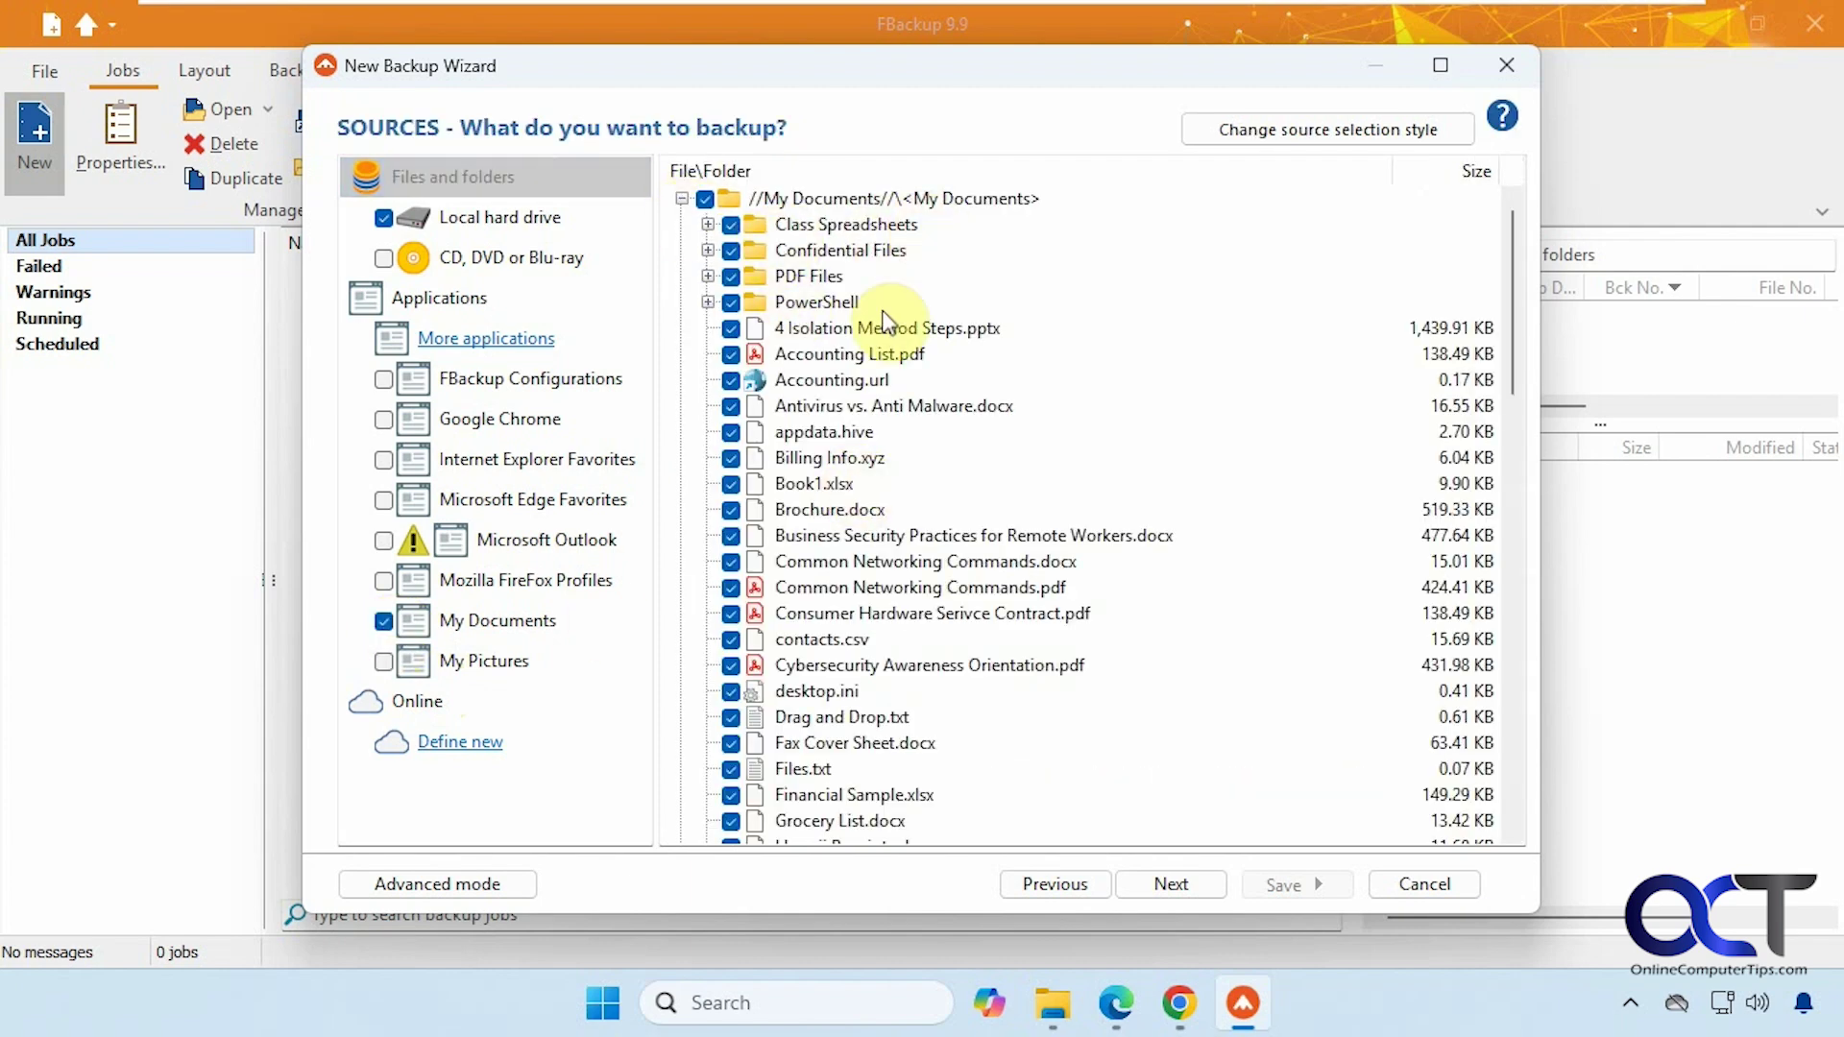
scroll(936, 493, down, 7)
scroll(930, 514, down, 11)
scroll(922, 519, up, 18)
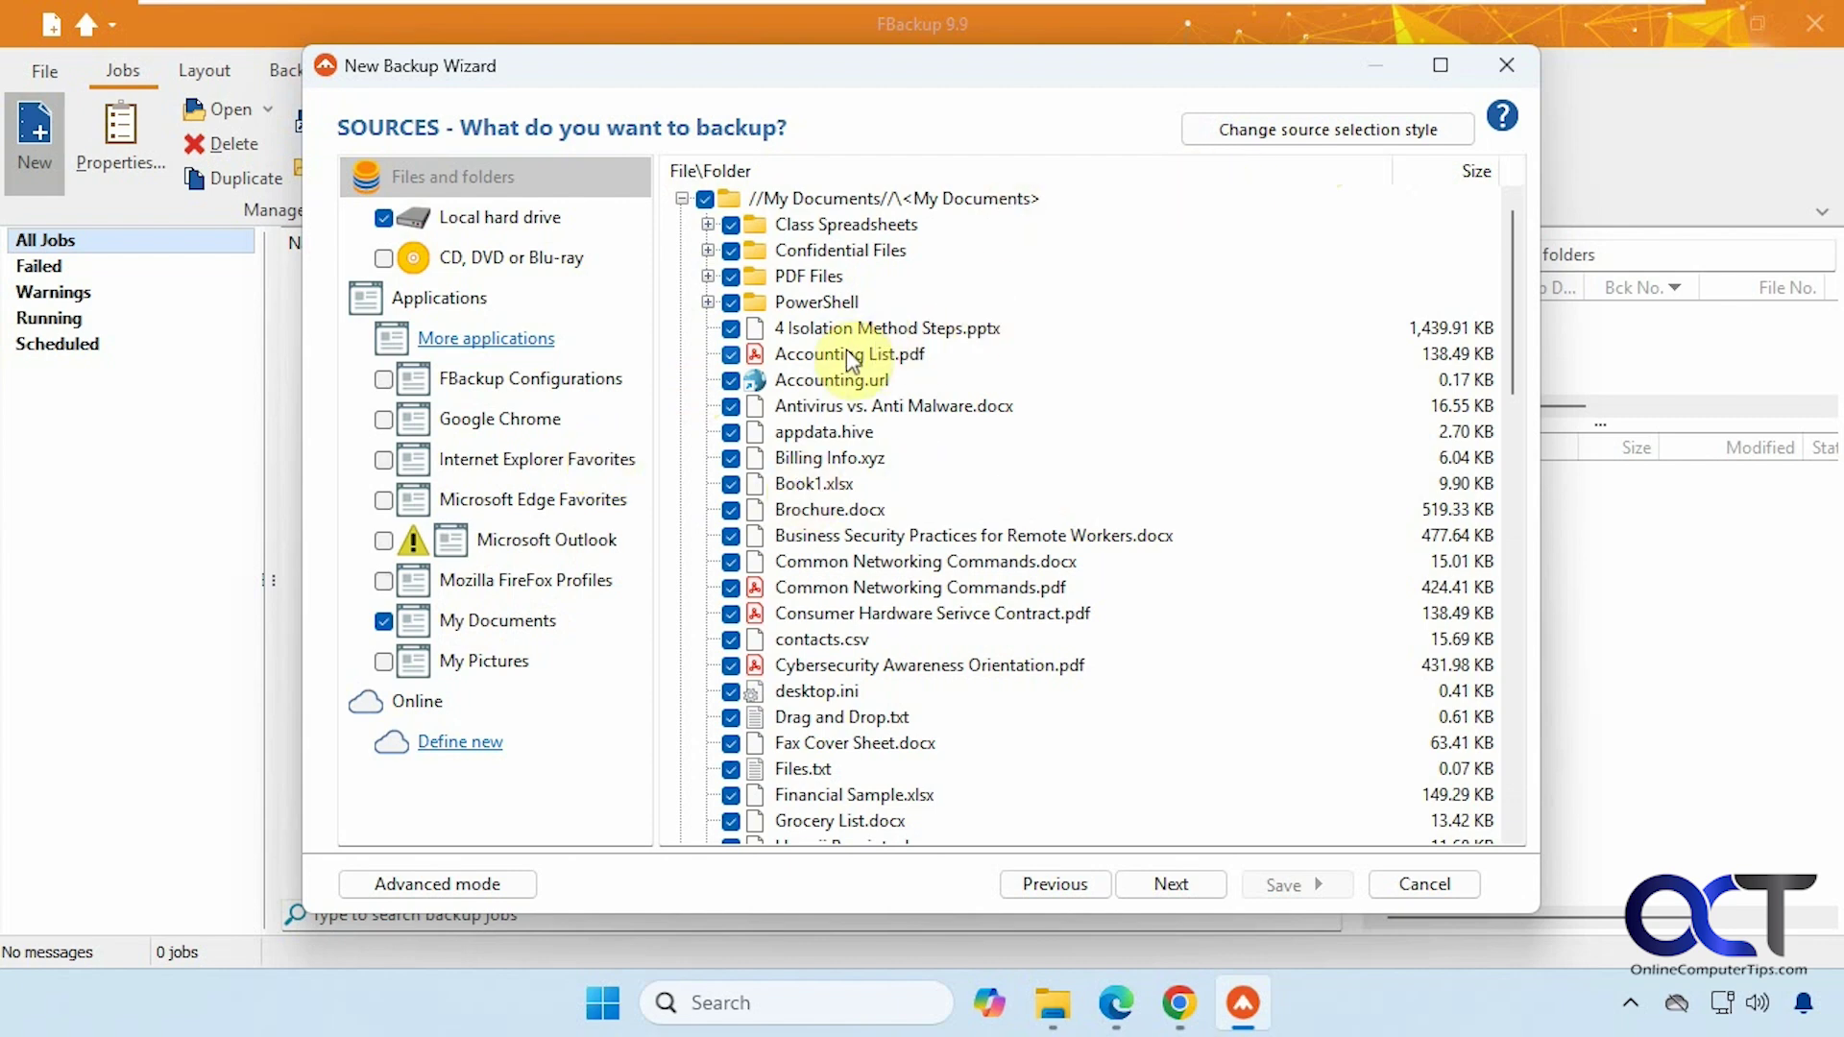
- Go to the Filters step, expand Automatic filters, and review the Add filter choices without adding any
click(1171, 884)
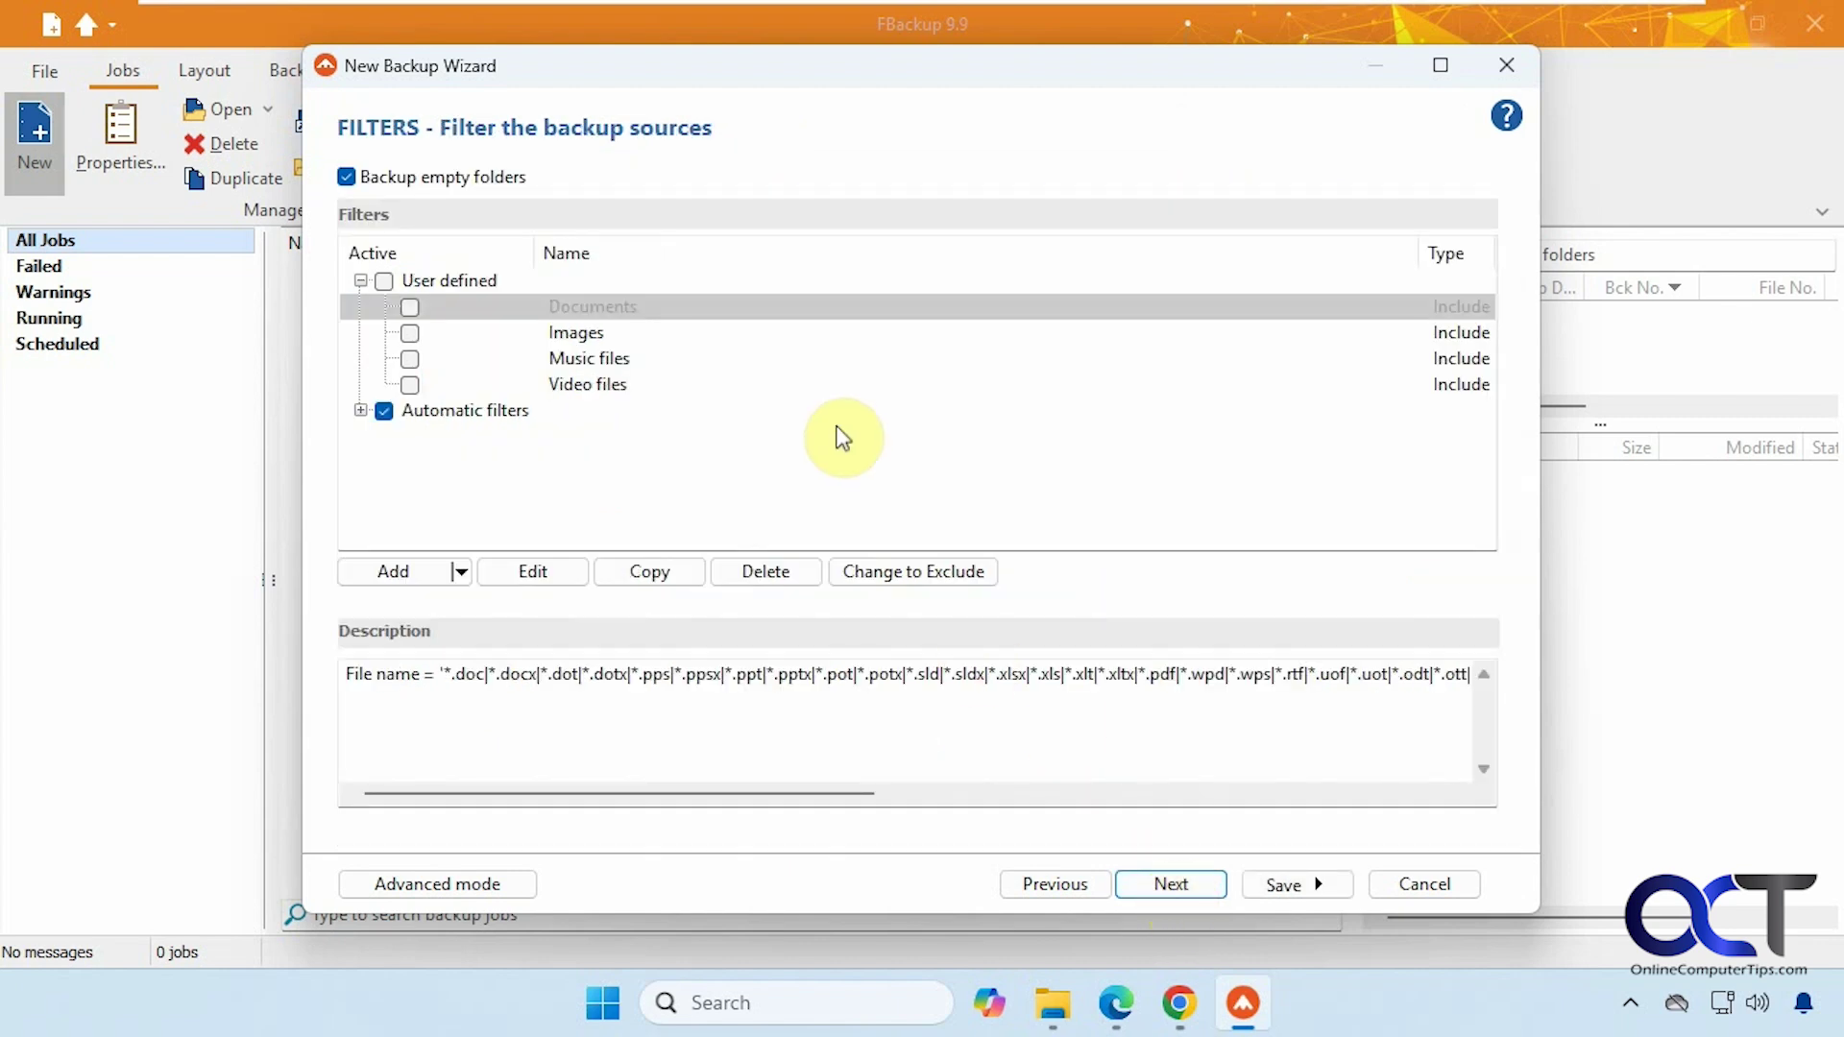
click(361, 411)
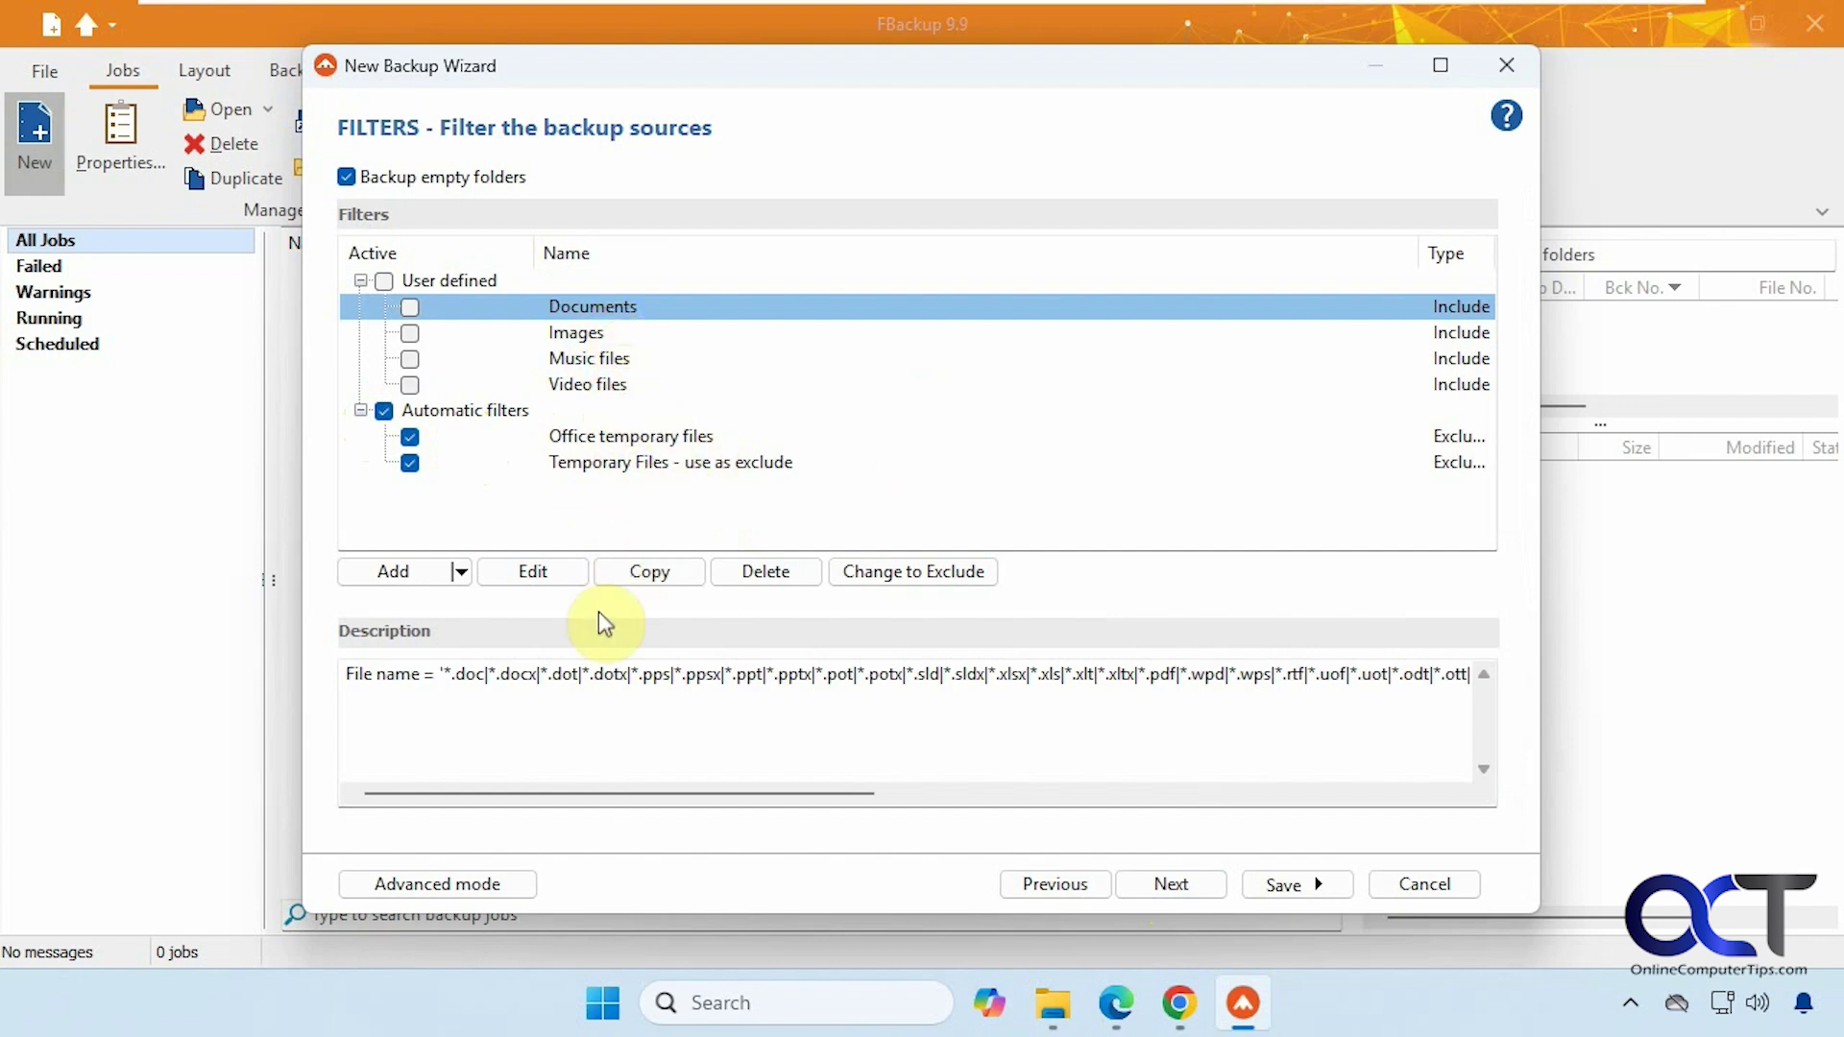
click(461, 573)
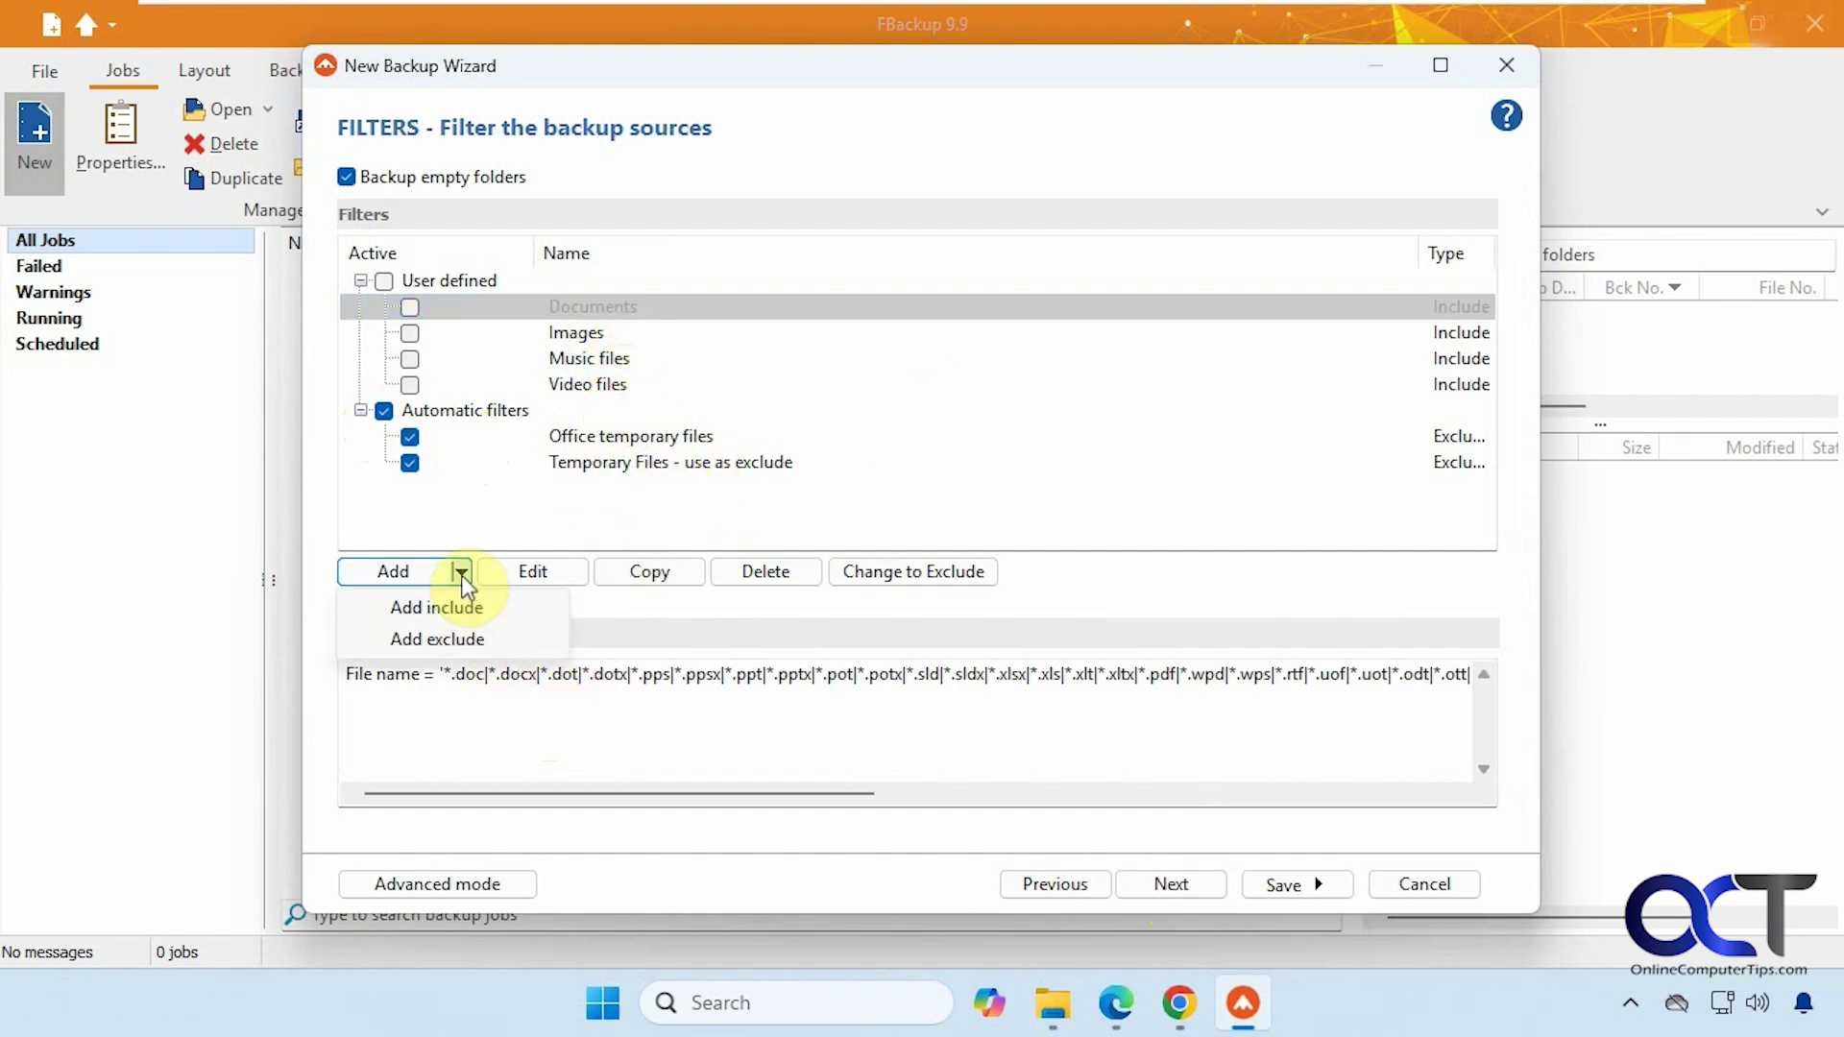
click(463, 574)
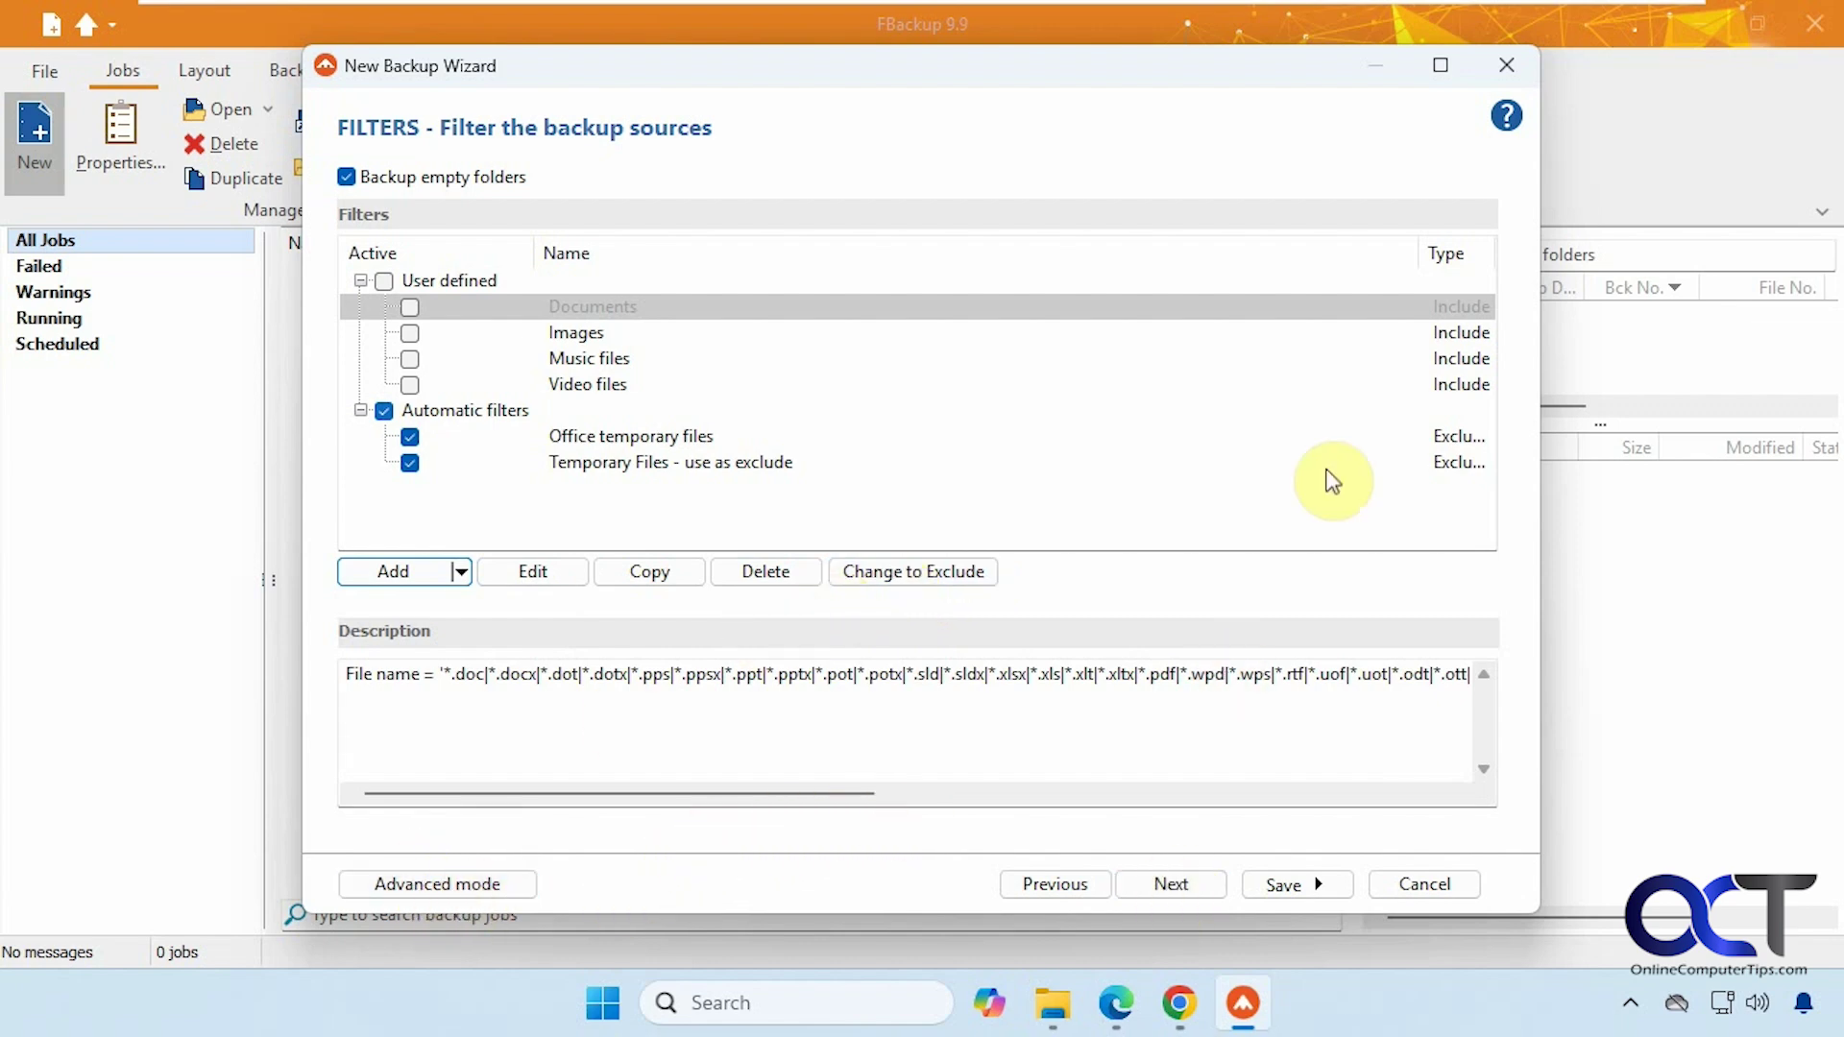
- Widen the filter list's Type column, then keep Make full as the backup type with no encryption
drag(1419, 251, 1084, 246)
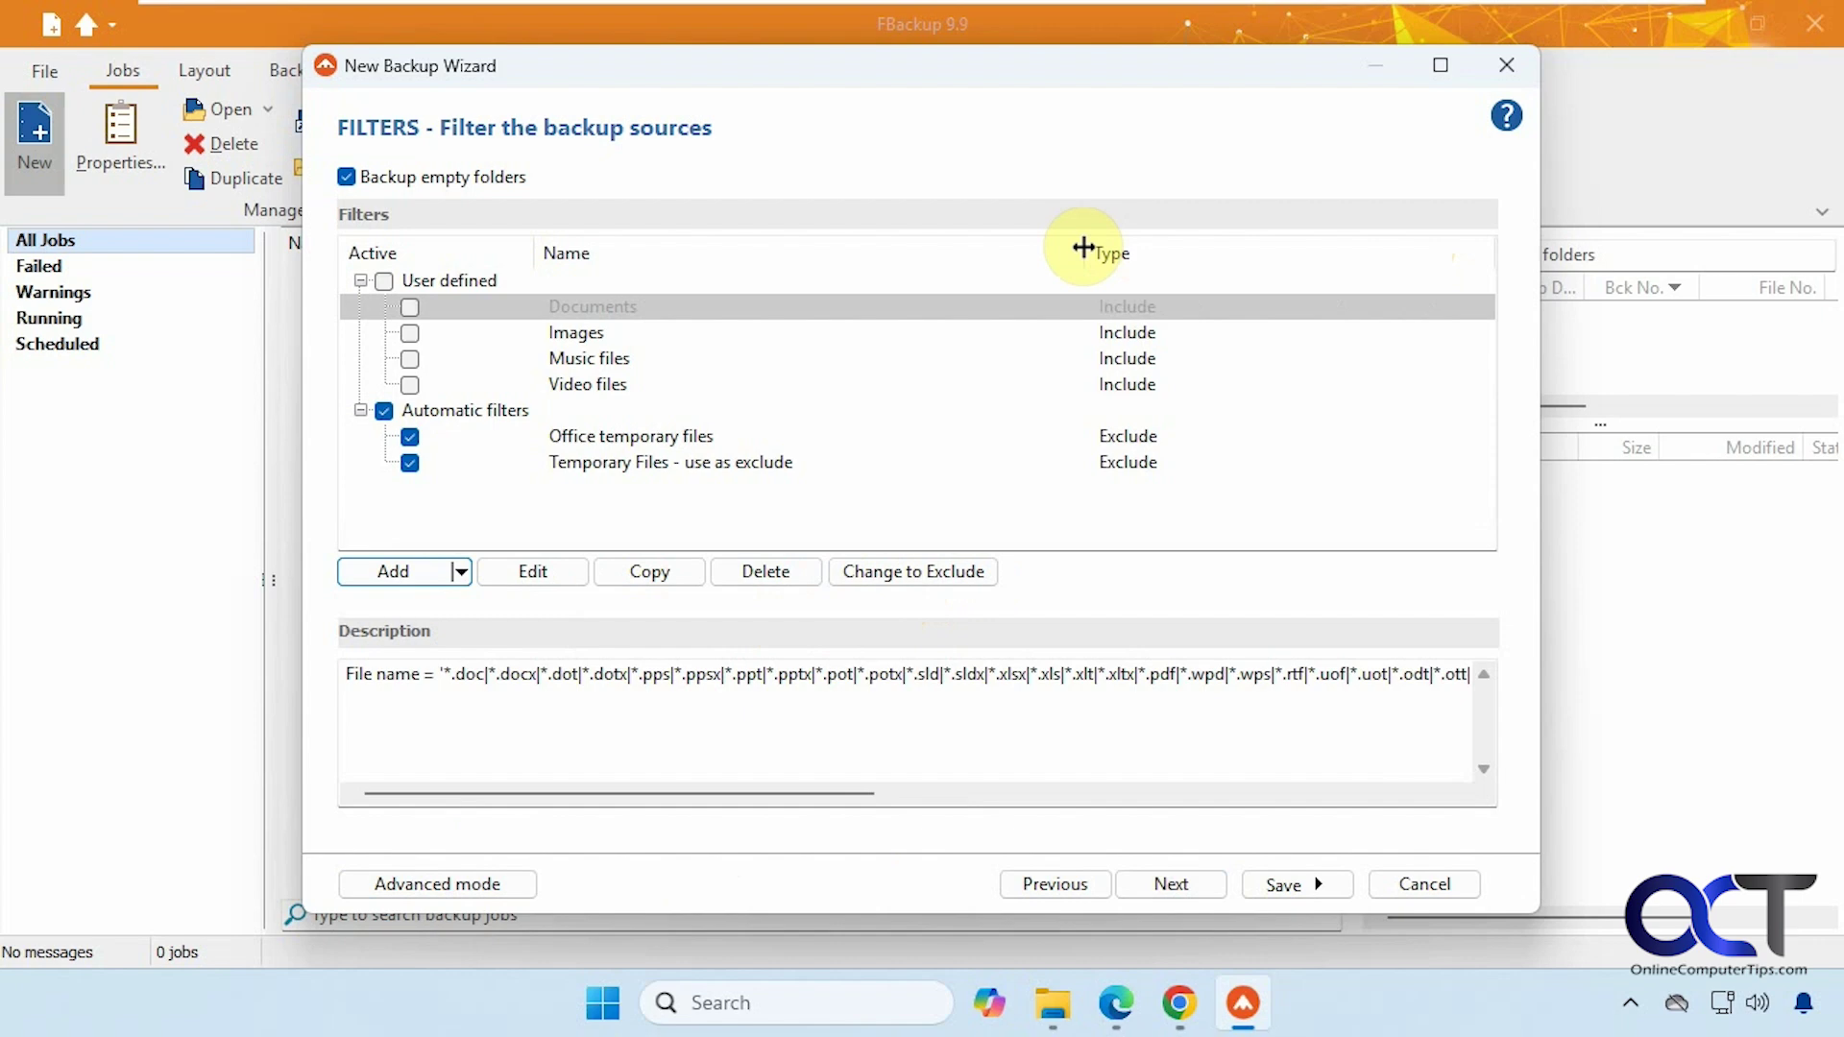
click(1174, 888)
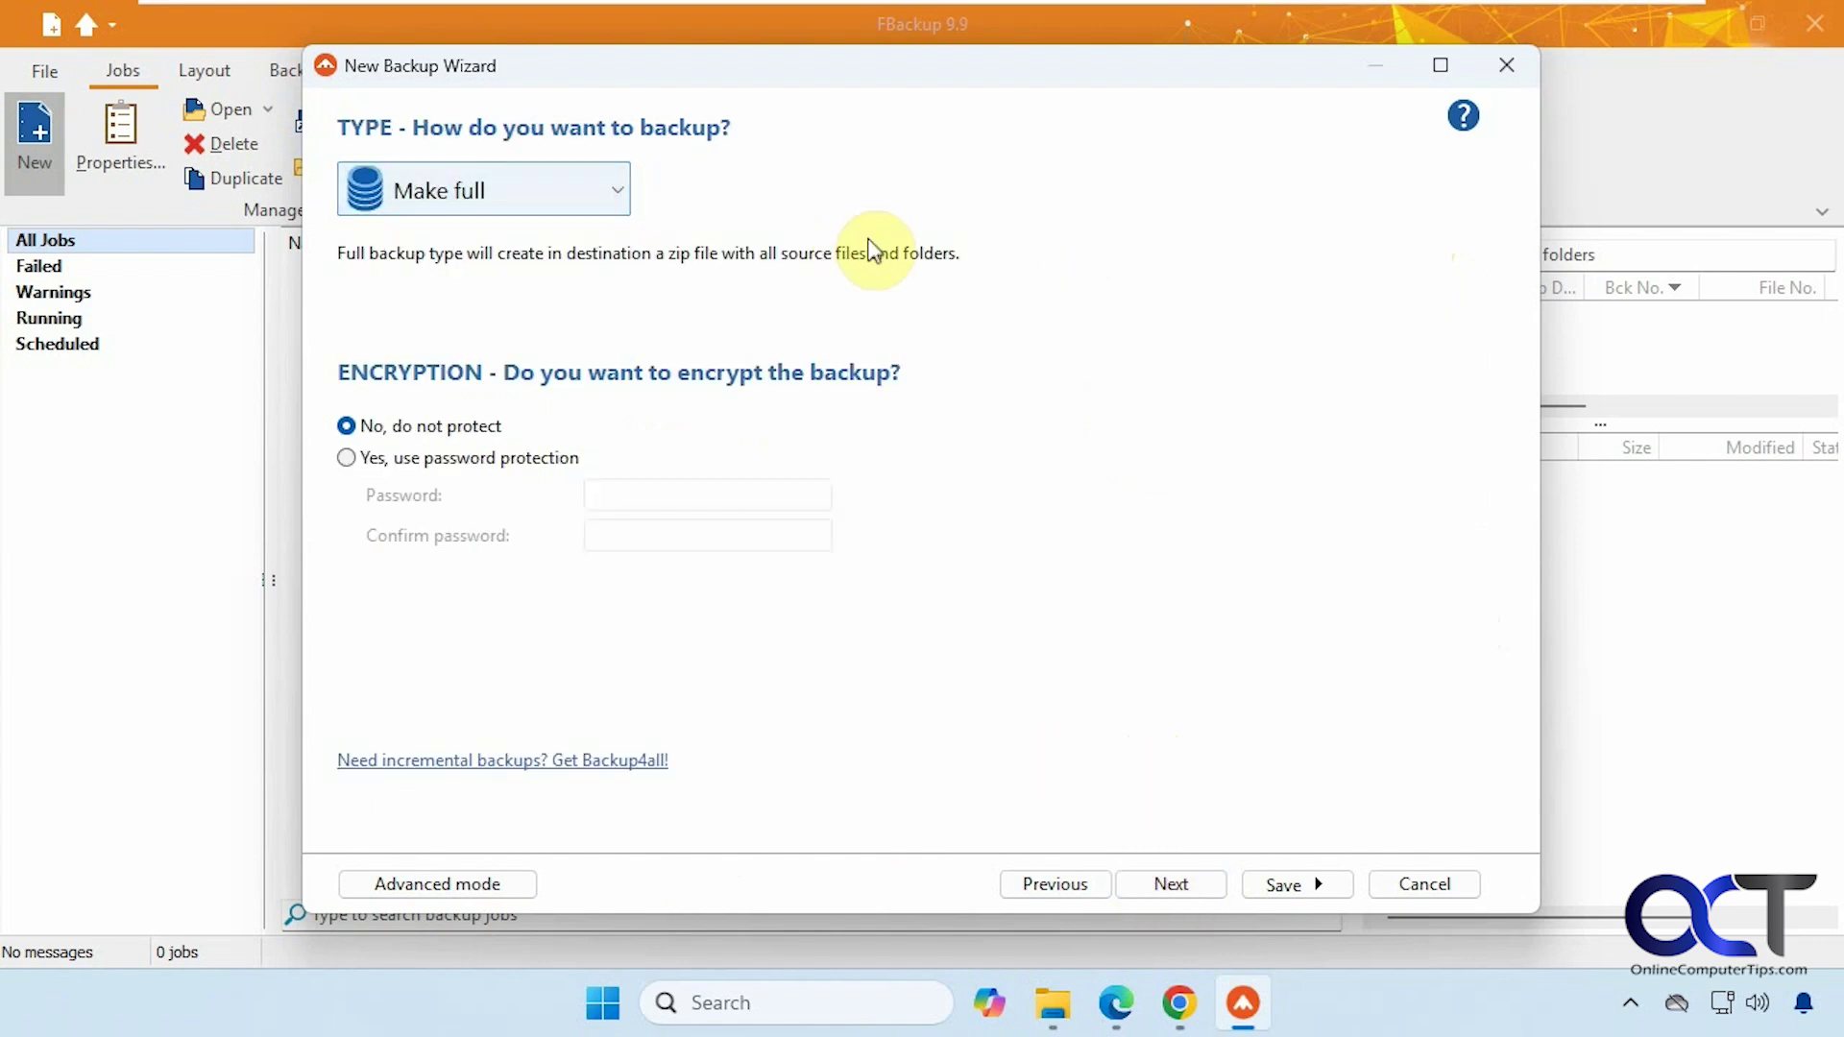
click(620, 192)
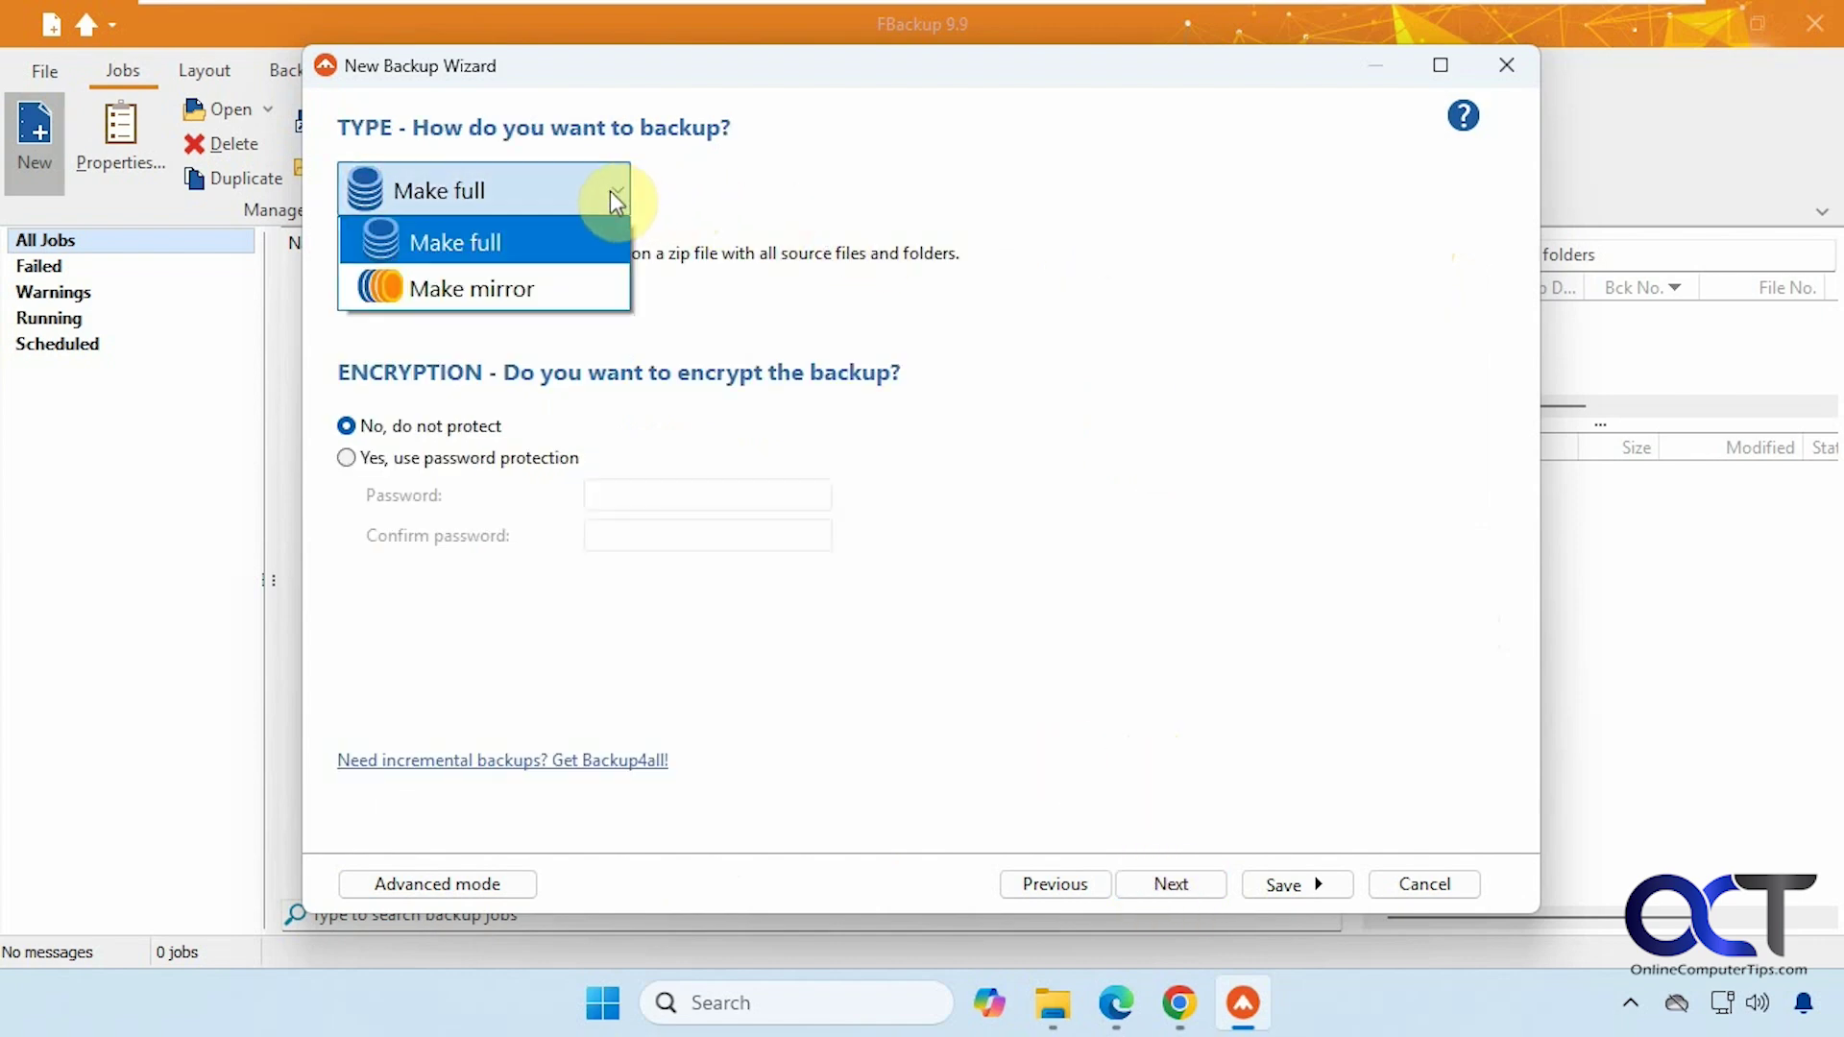
click(614, 193)
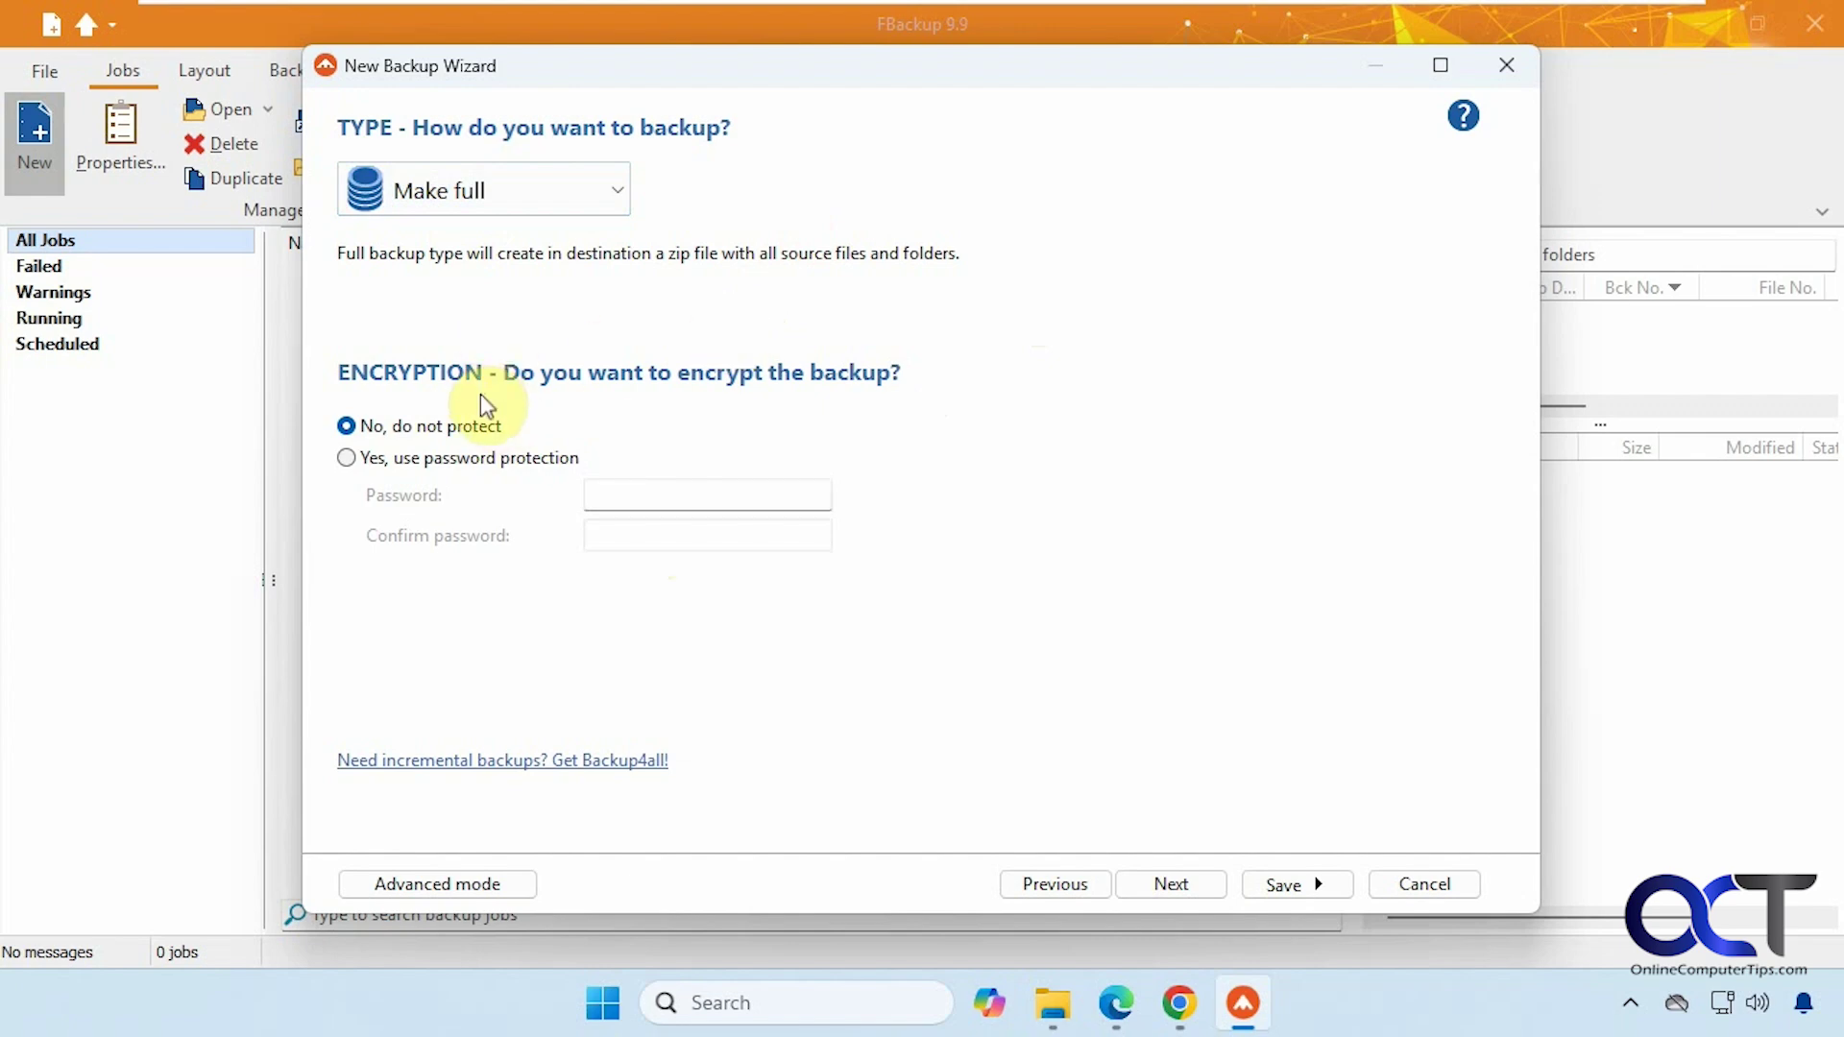
- On the Scheduler step, try Daily and then Weekly on Sunday as the backup frequency
click(1171, 884)
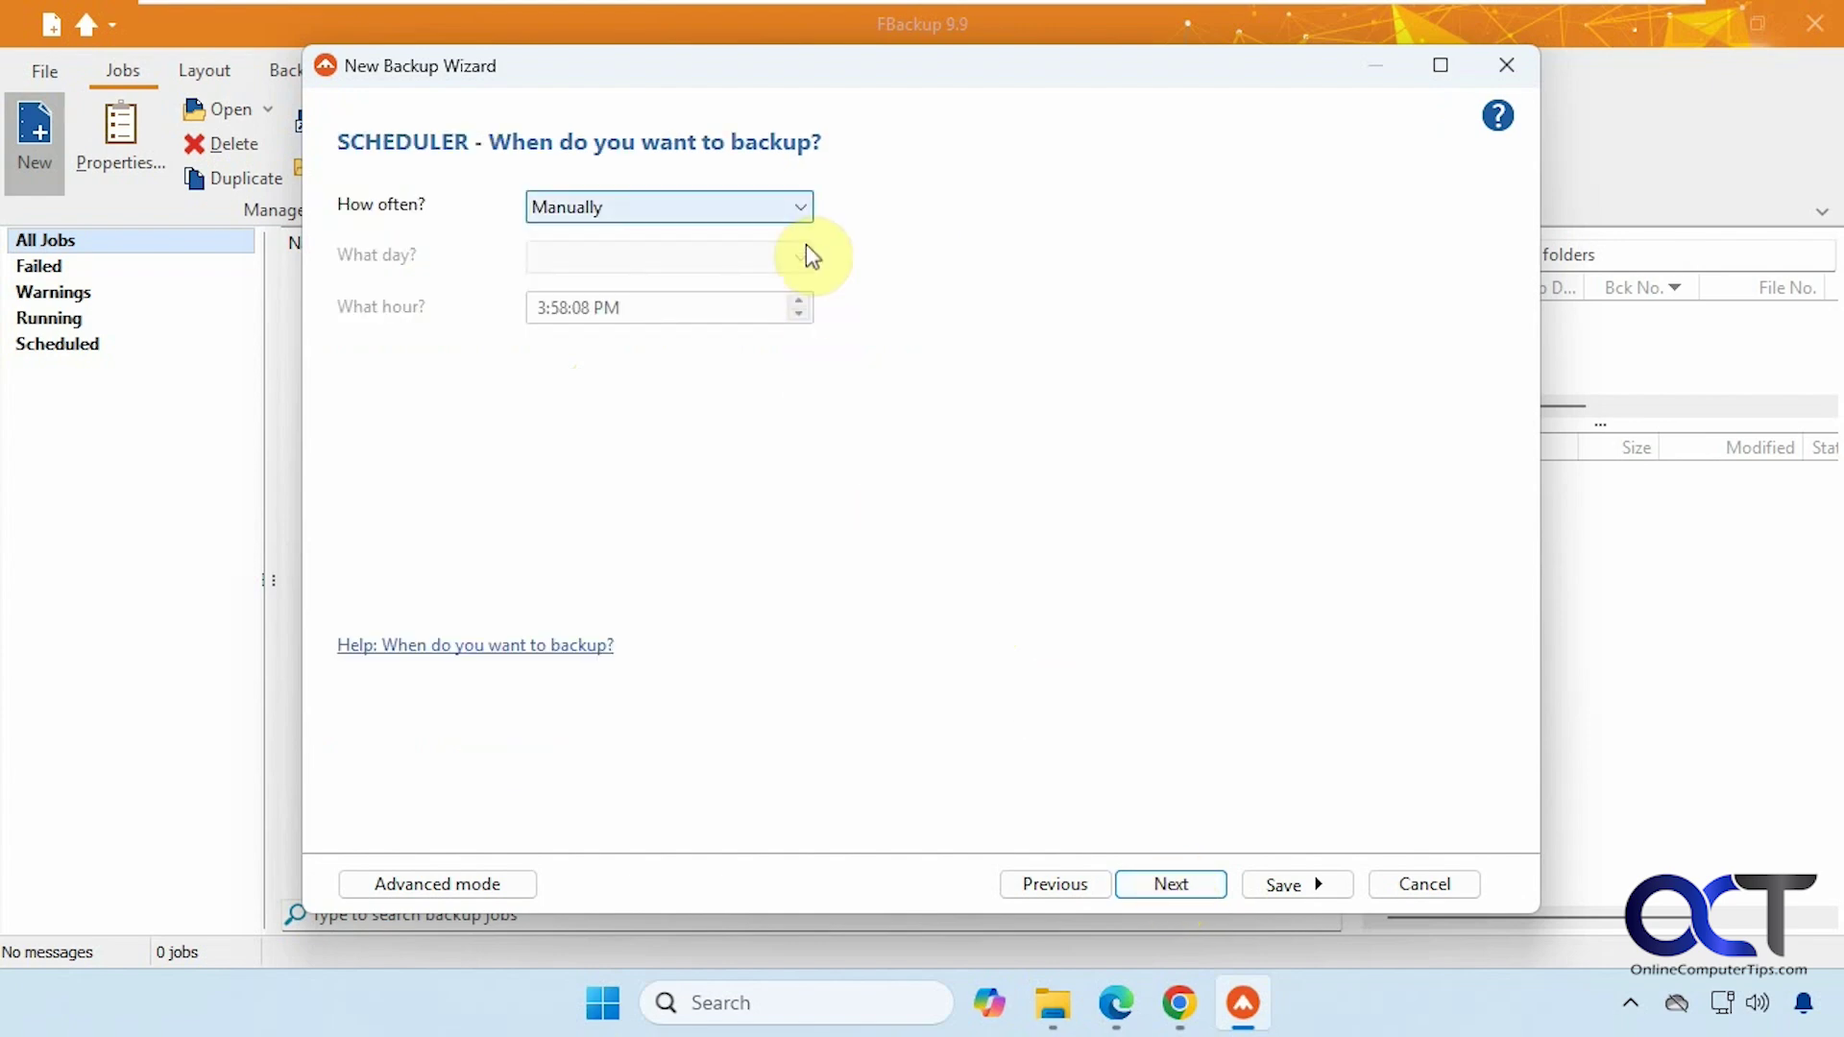
click(799, 208)
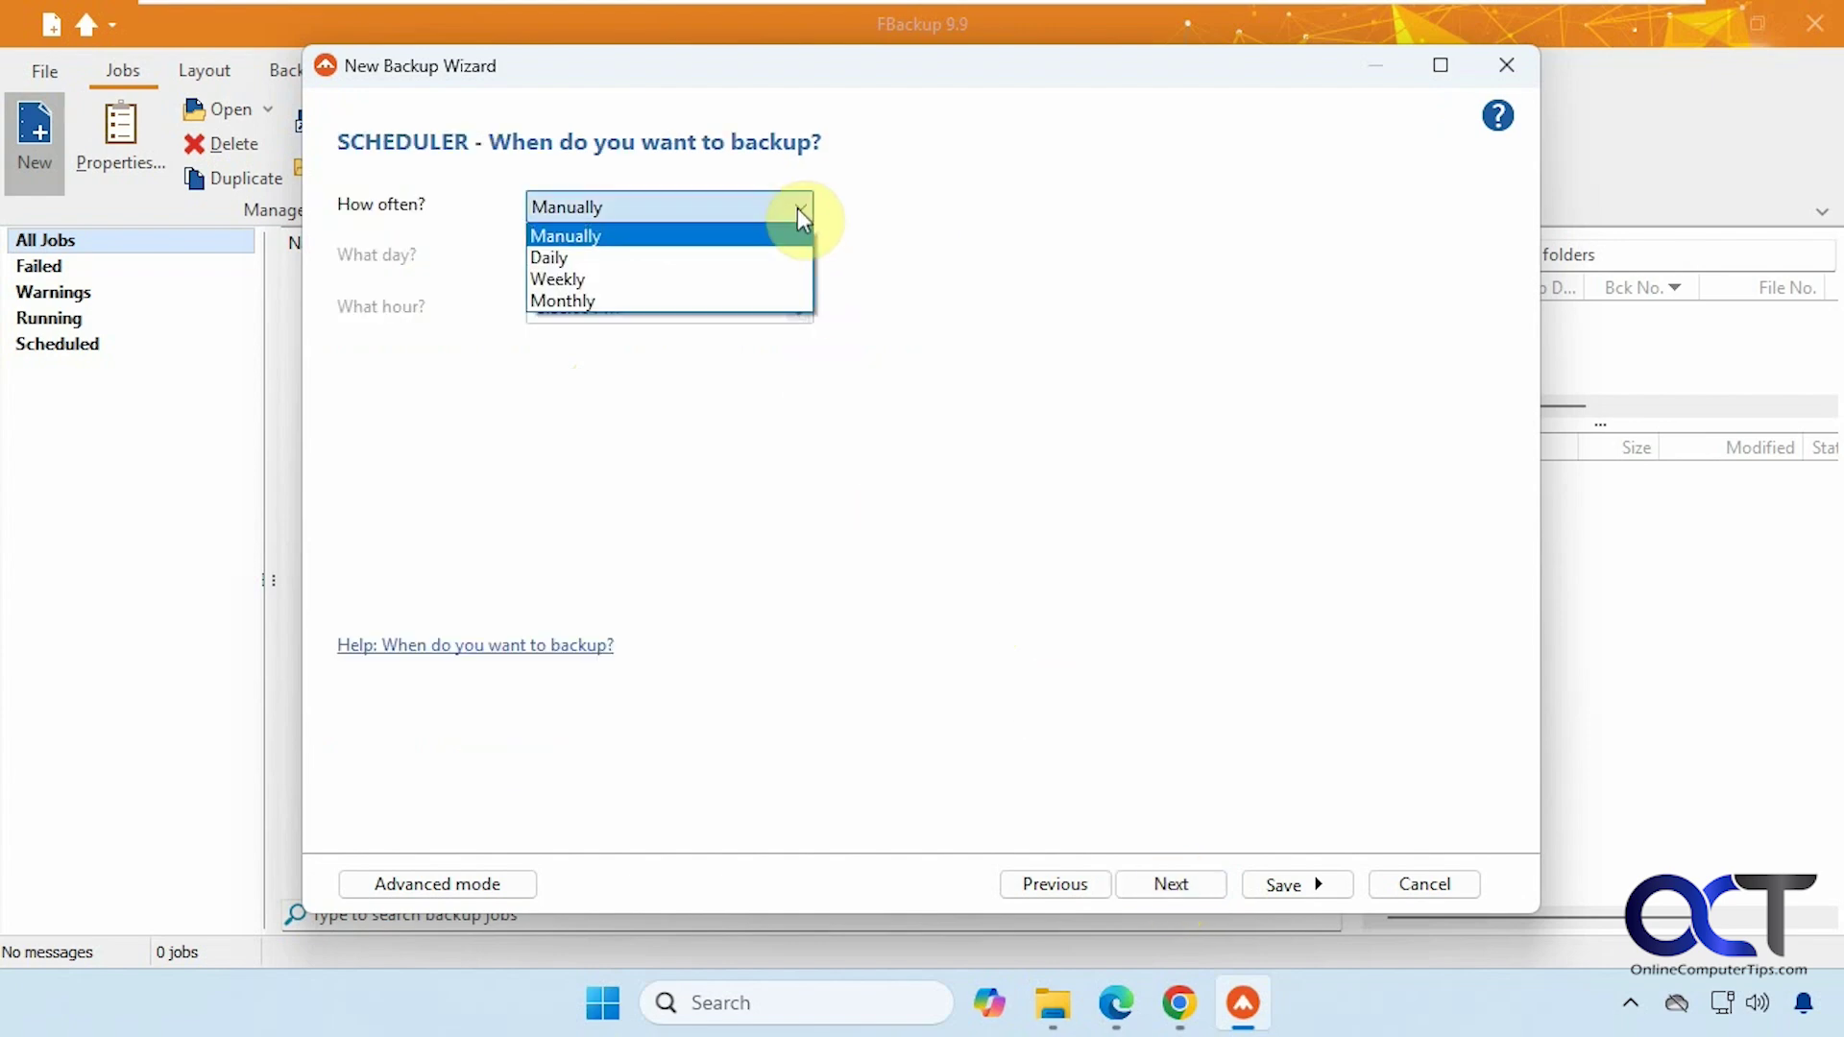
click(736, 260)
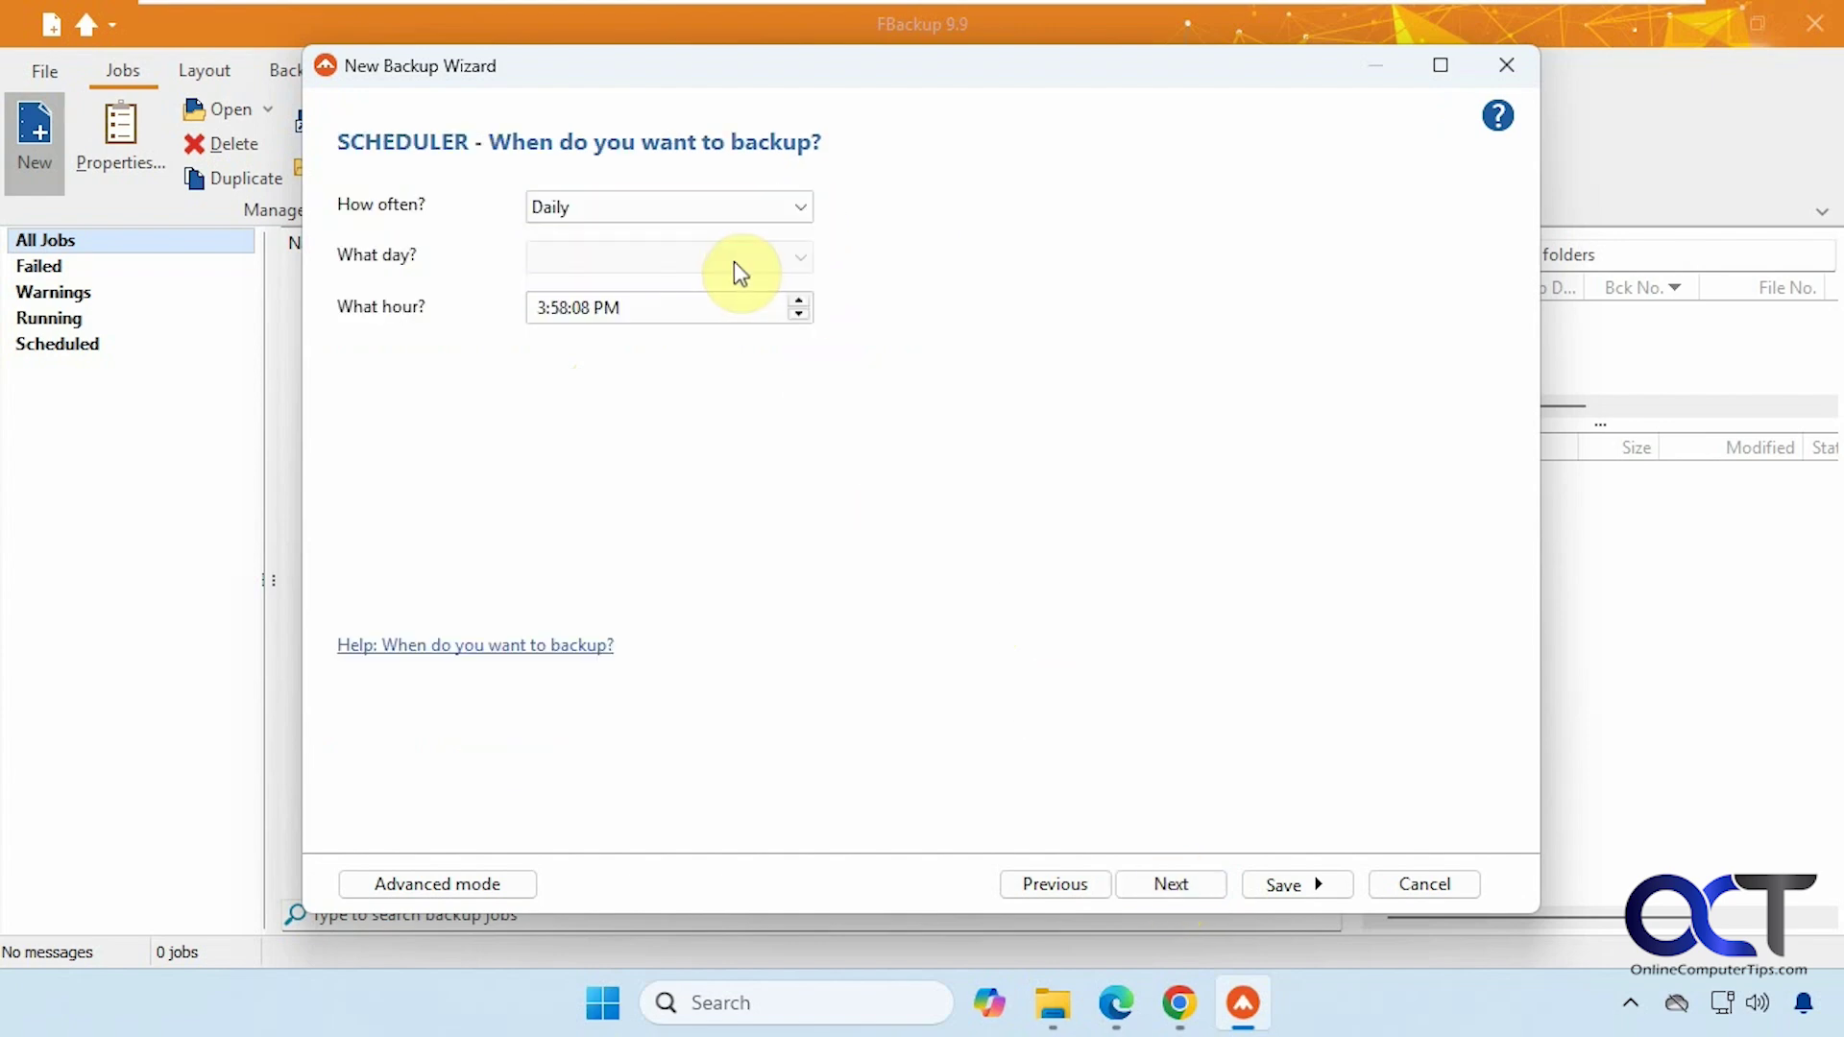
click(737, 211)
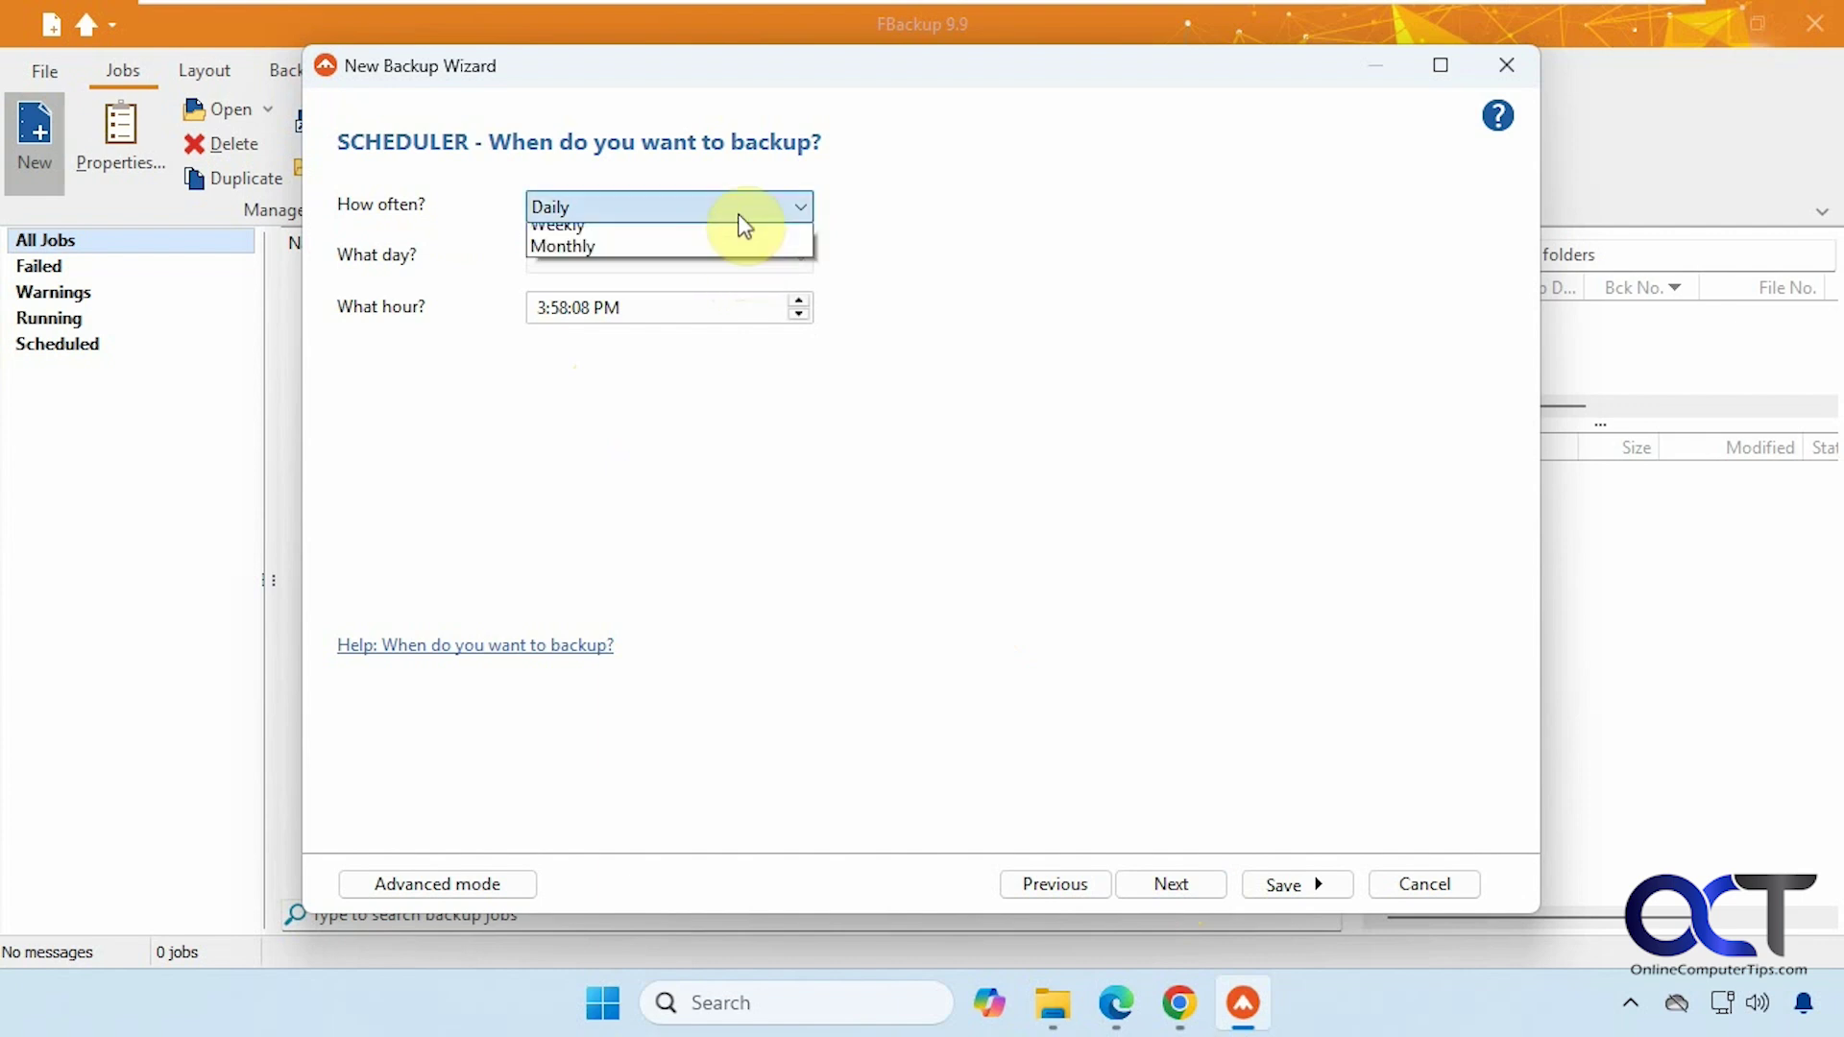
click(722, 278)
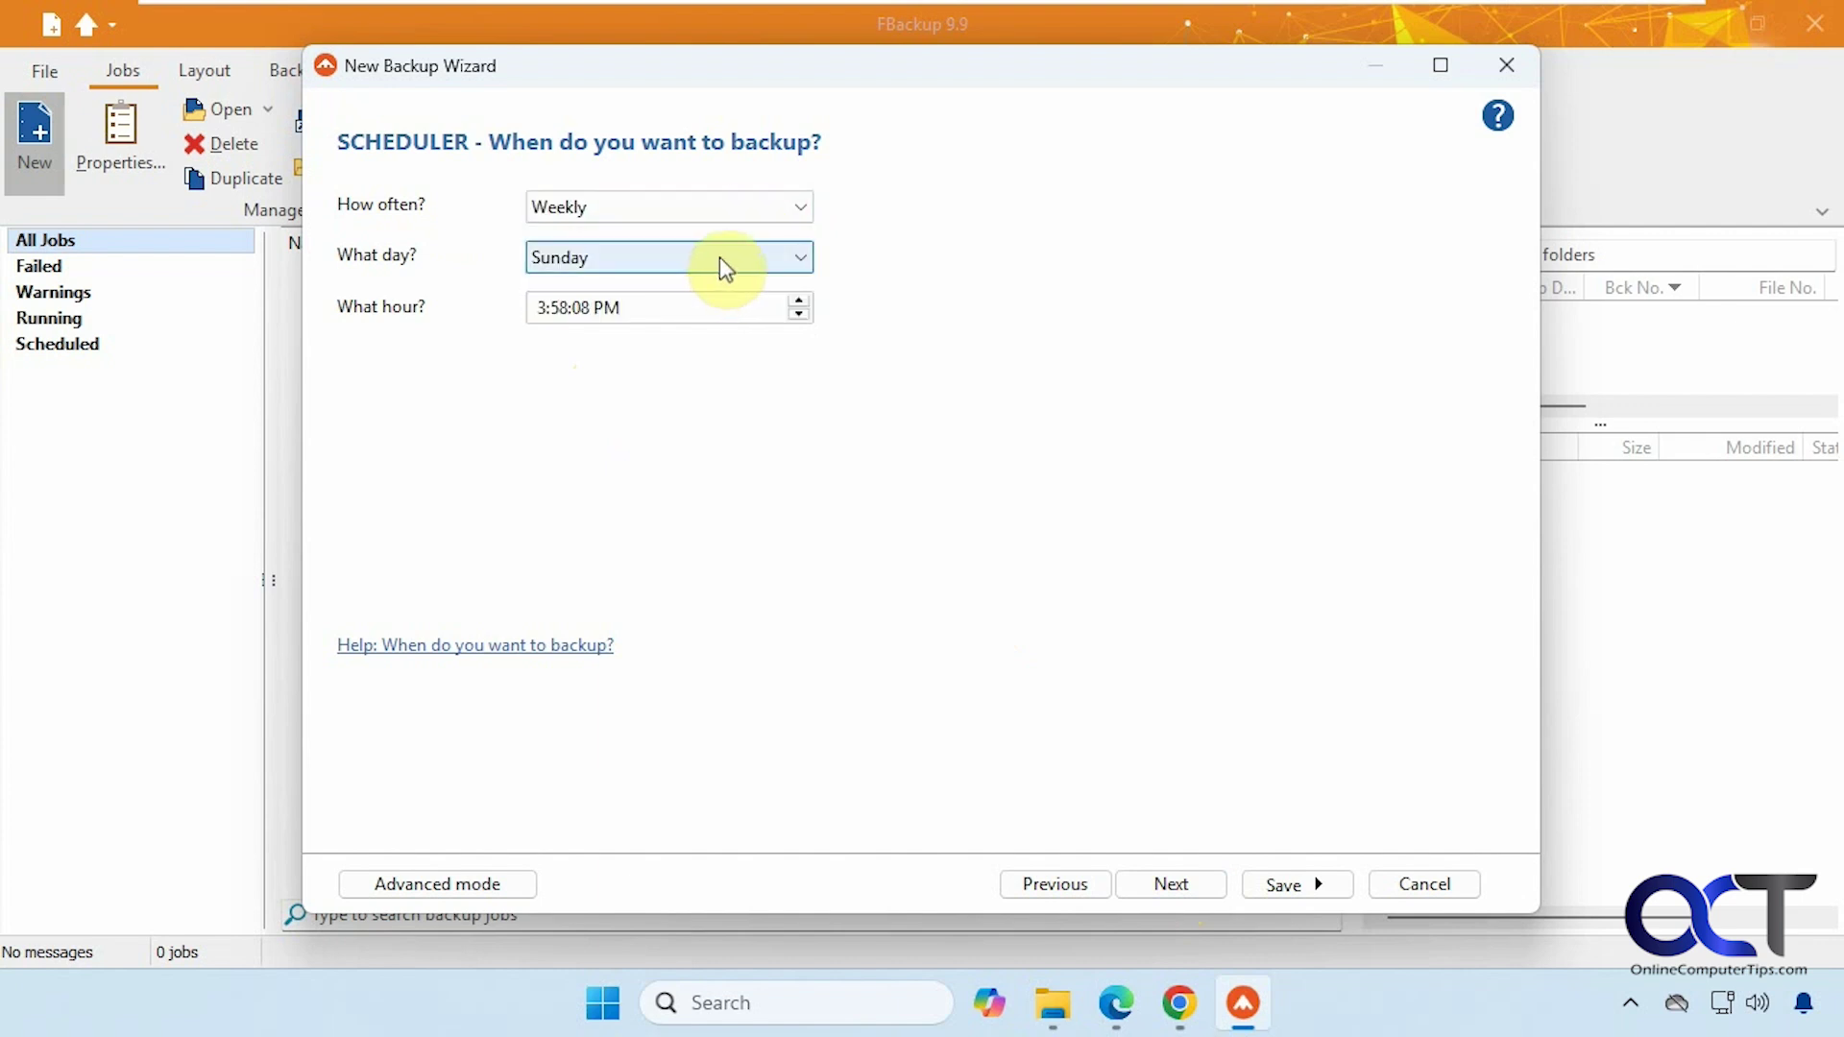
click(719, 256)
click(718, 256)
- Try Monthly on day 1, then set the frequency back to Manually
click(744, 213)
click(711, 299)
click(711, 255)
click(713, 253)
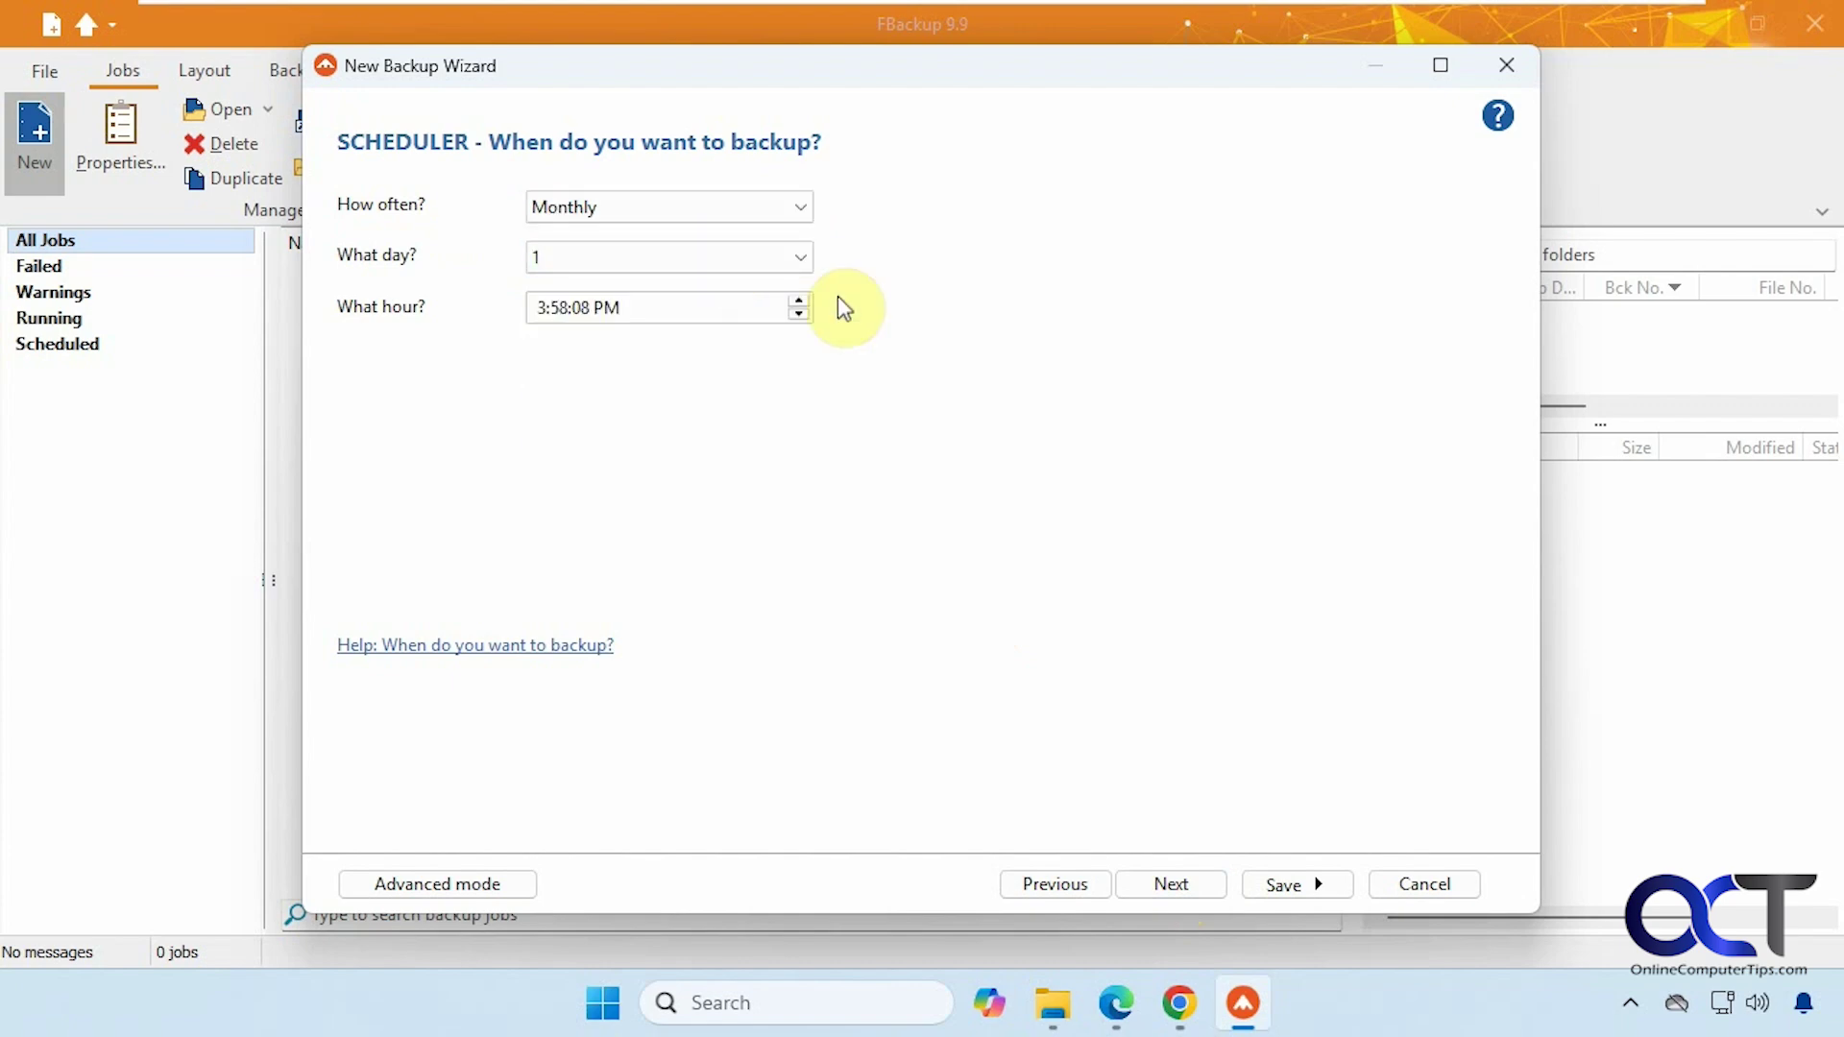
click(778, 208)
click(700, 234)
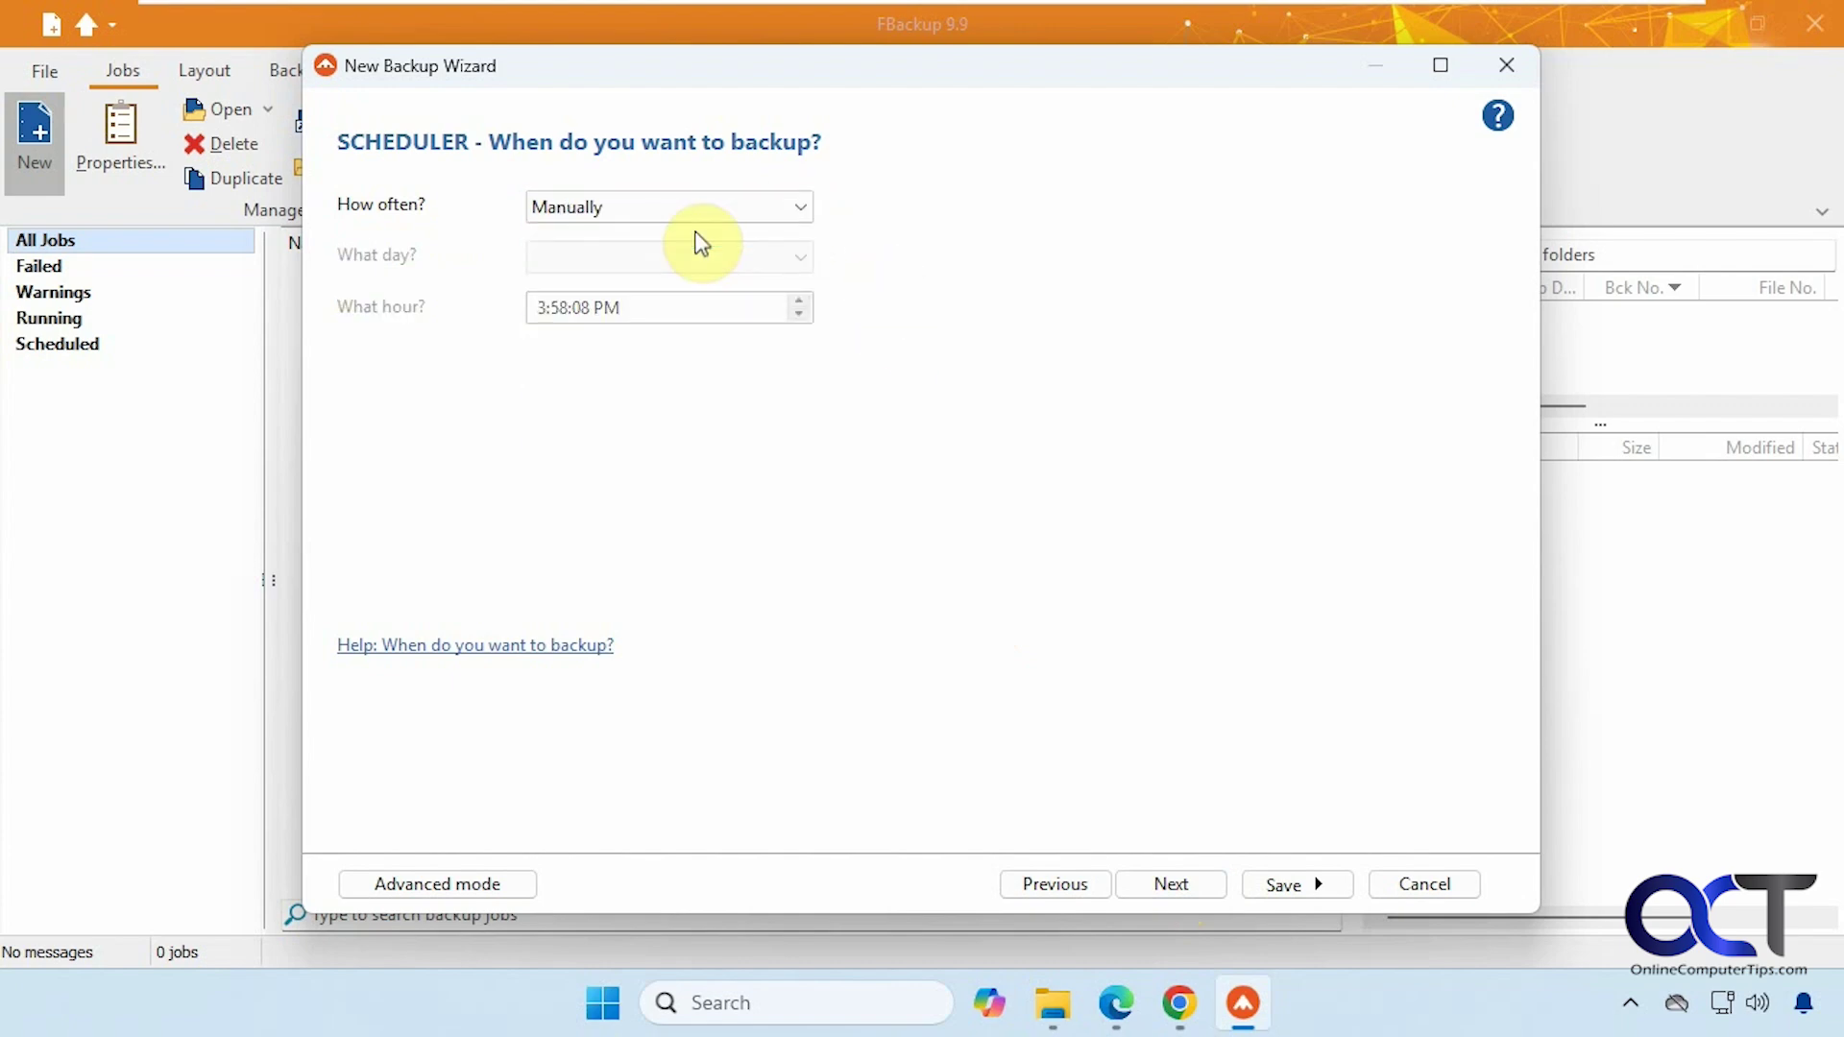
- Name the backup job 'Documents', give it the stacked-documents icon, and save it
click(1171, 882)
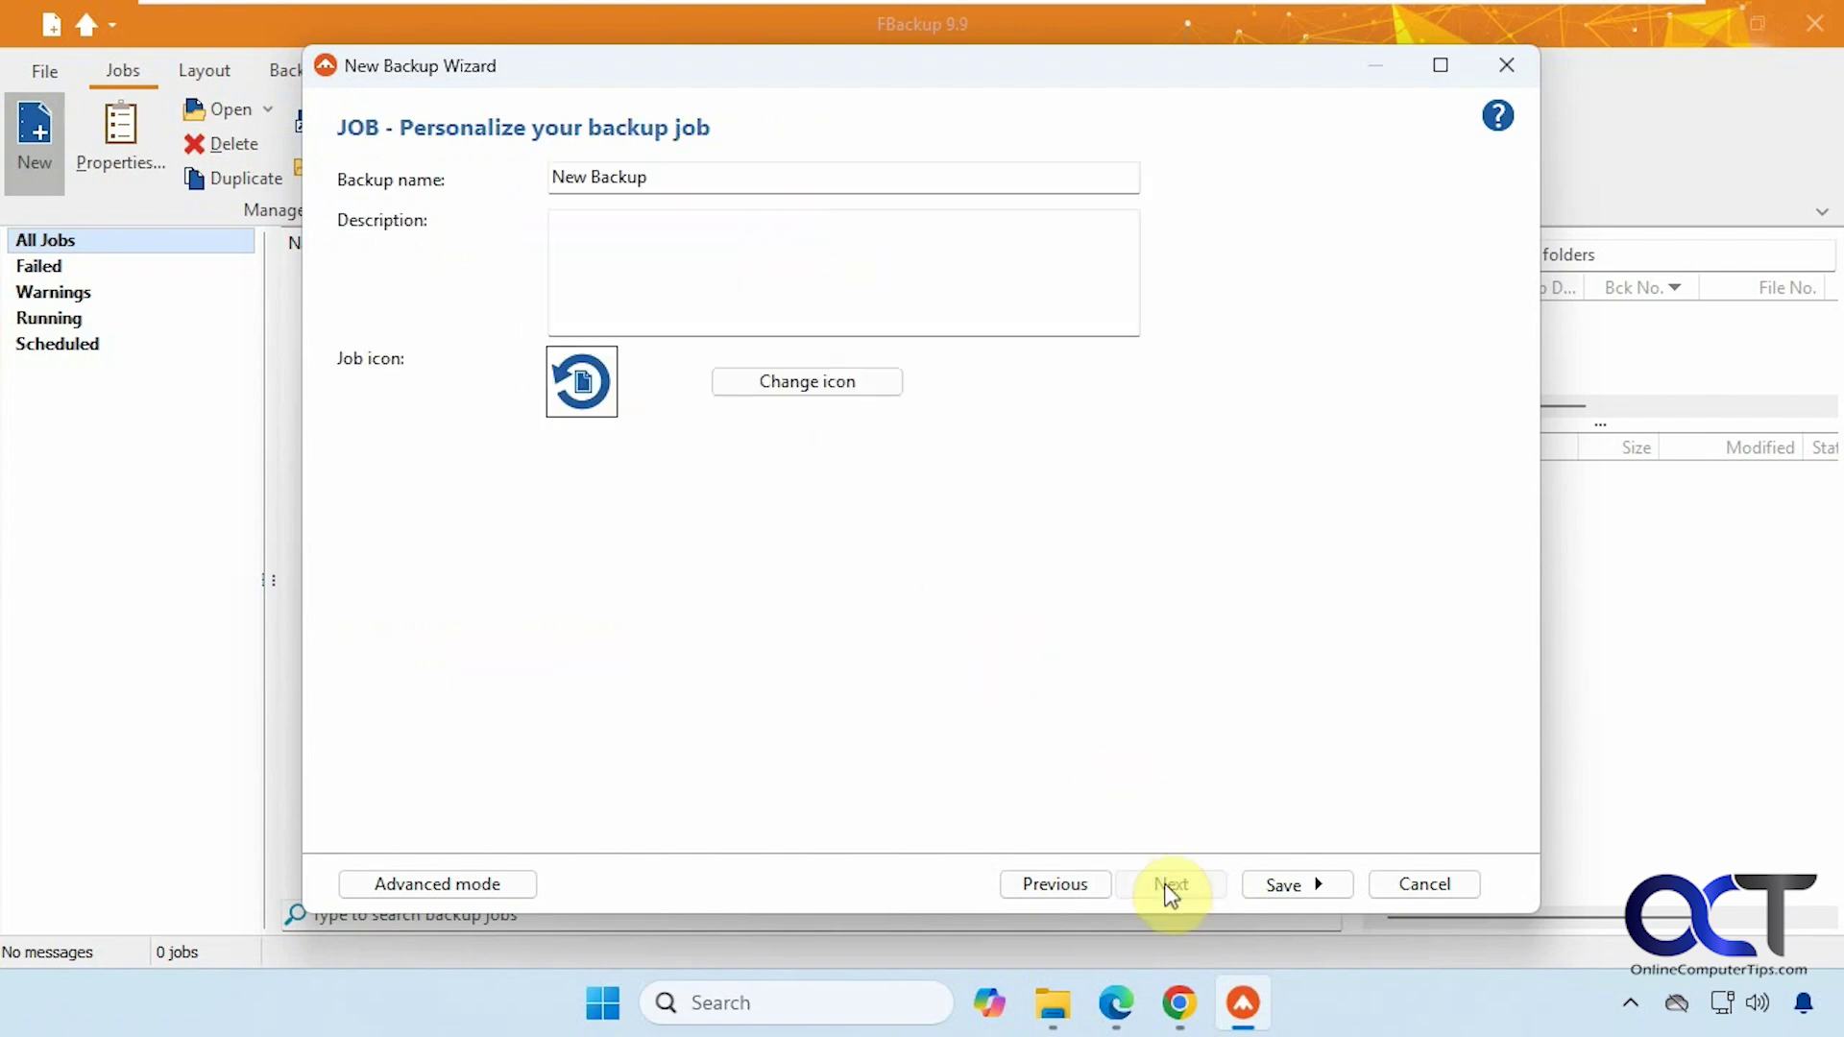
key(Tab)
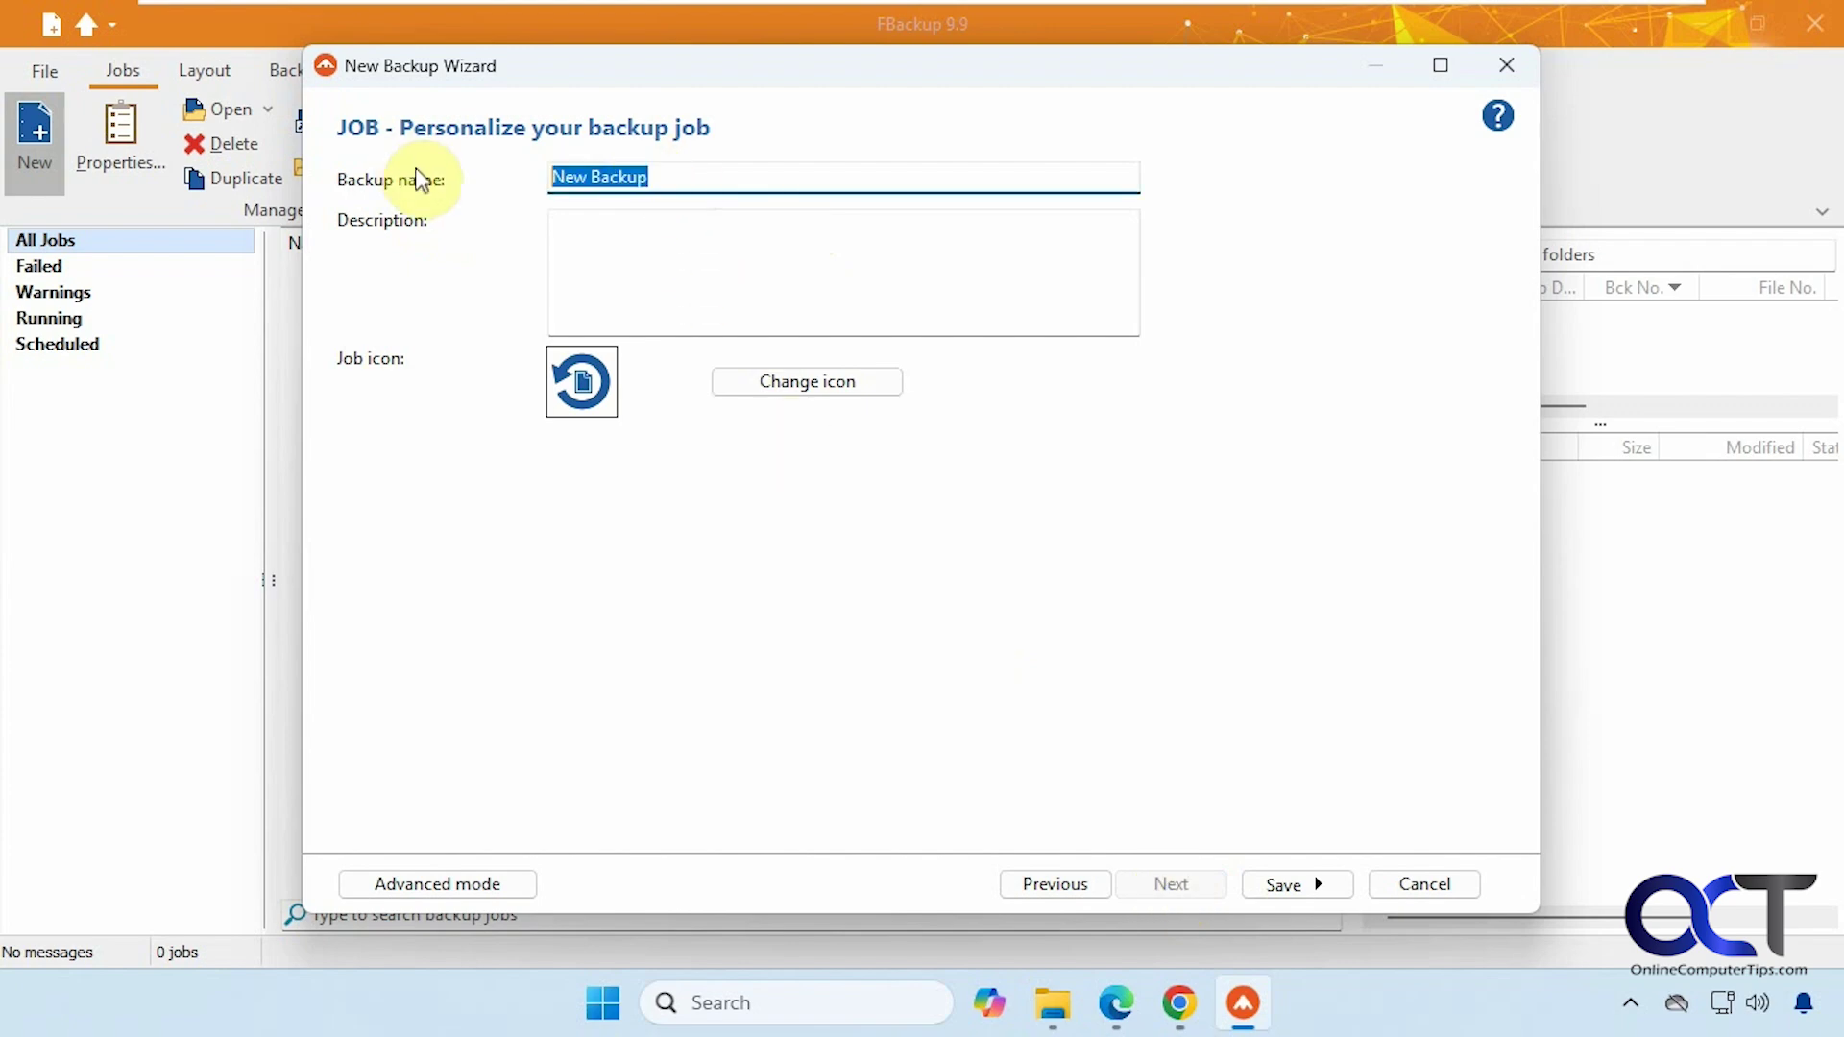
text(Docume)
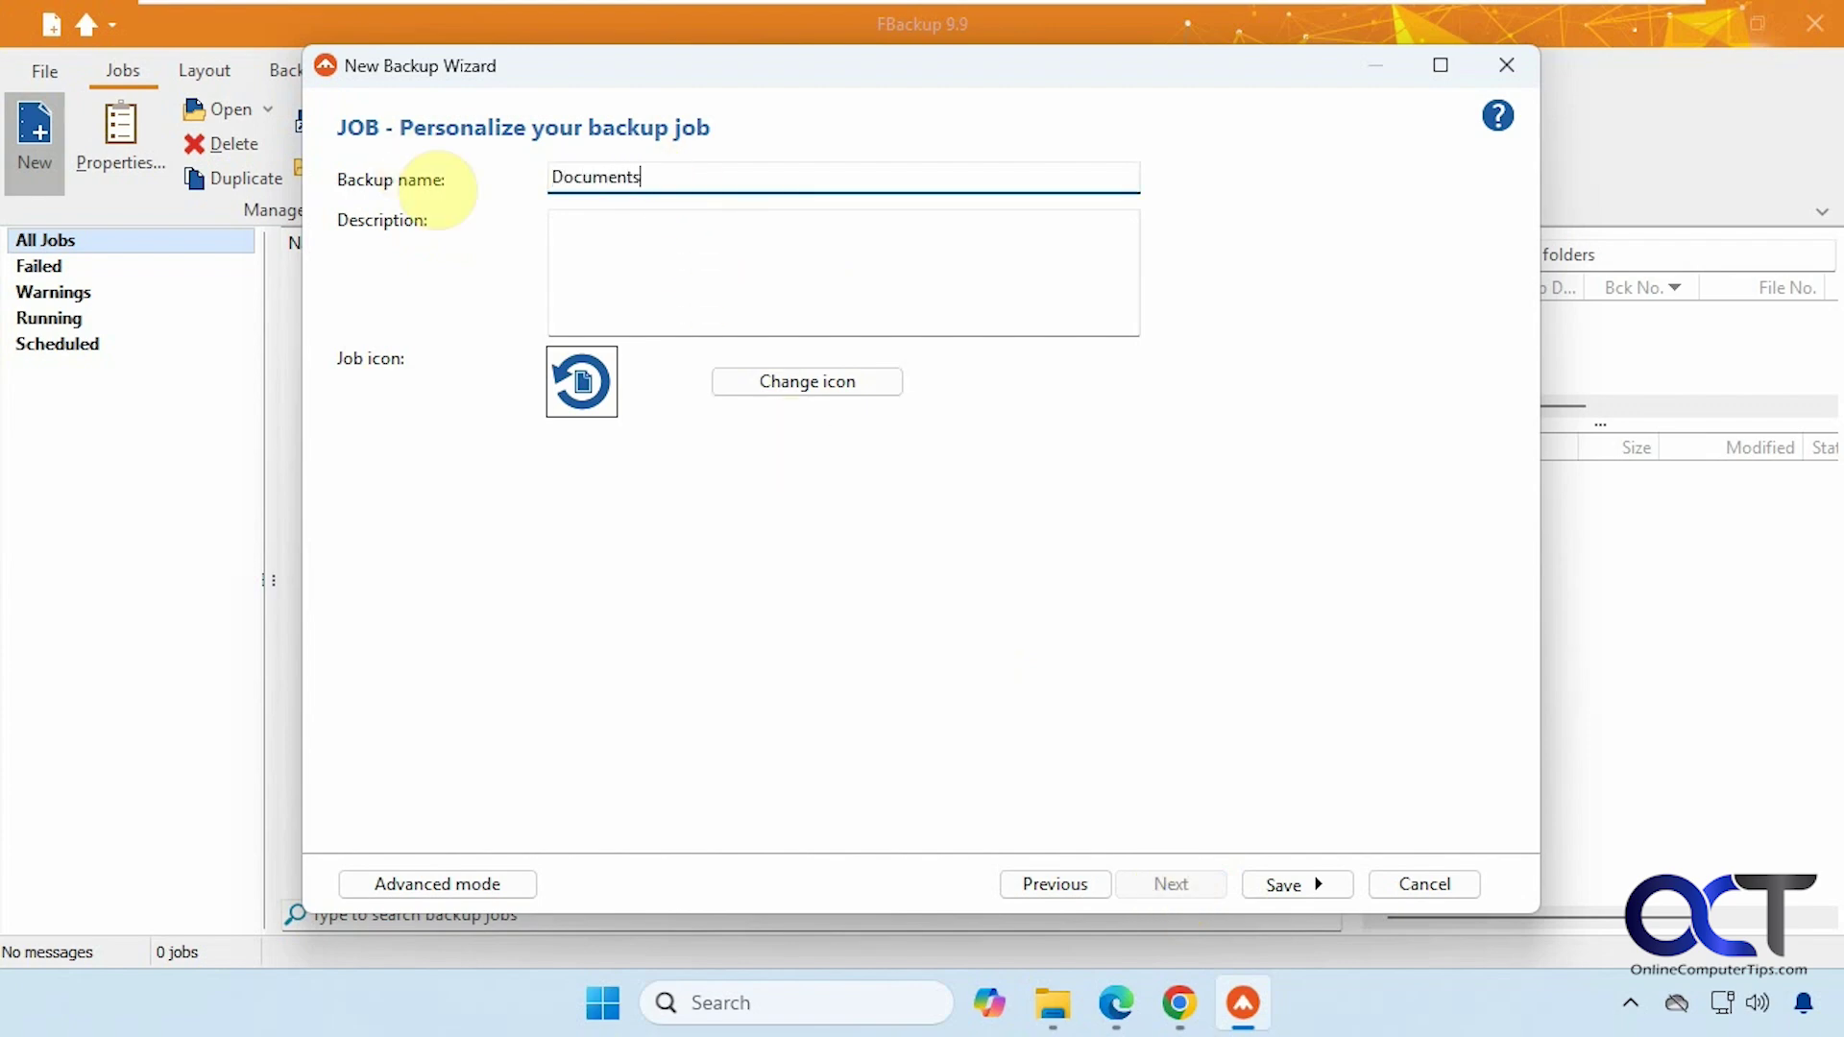
text(nts)
click(805, 382)
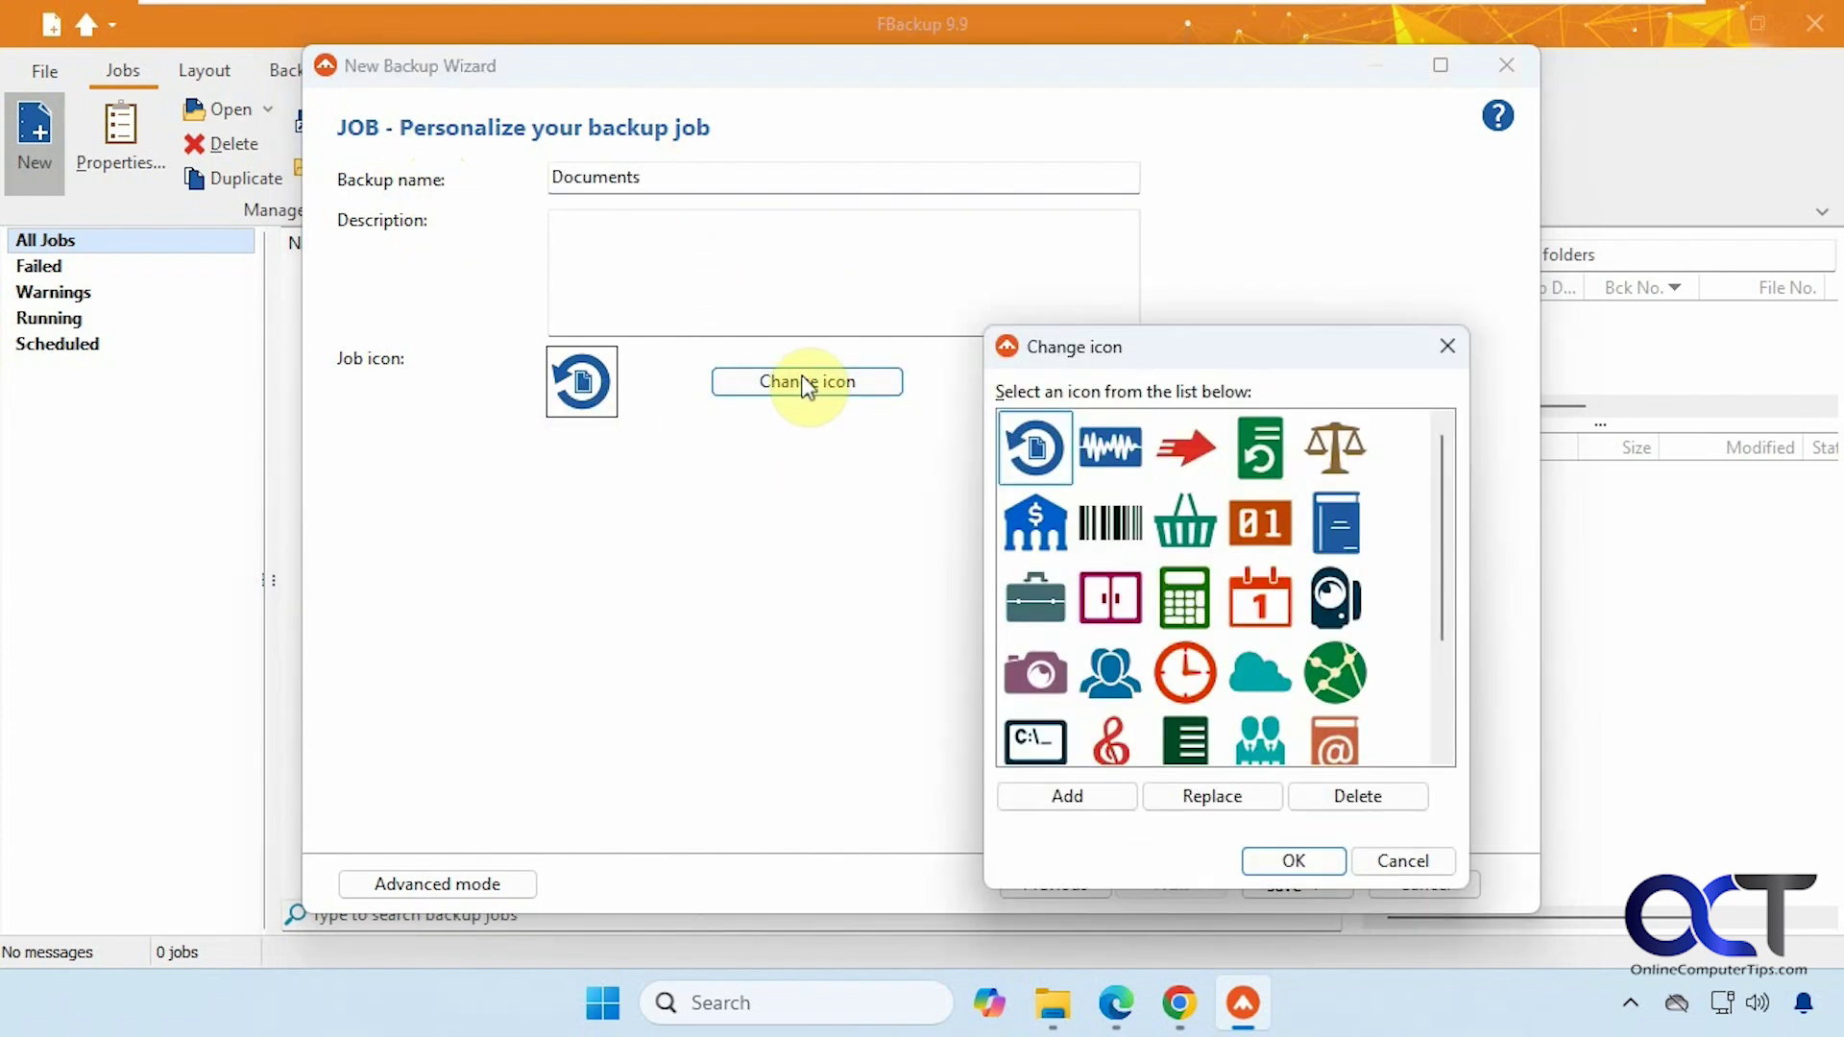
scroll(1163, 623, down, 1)
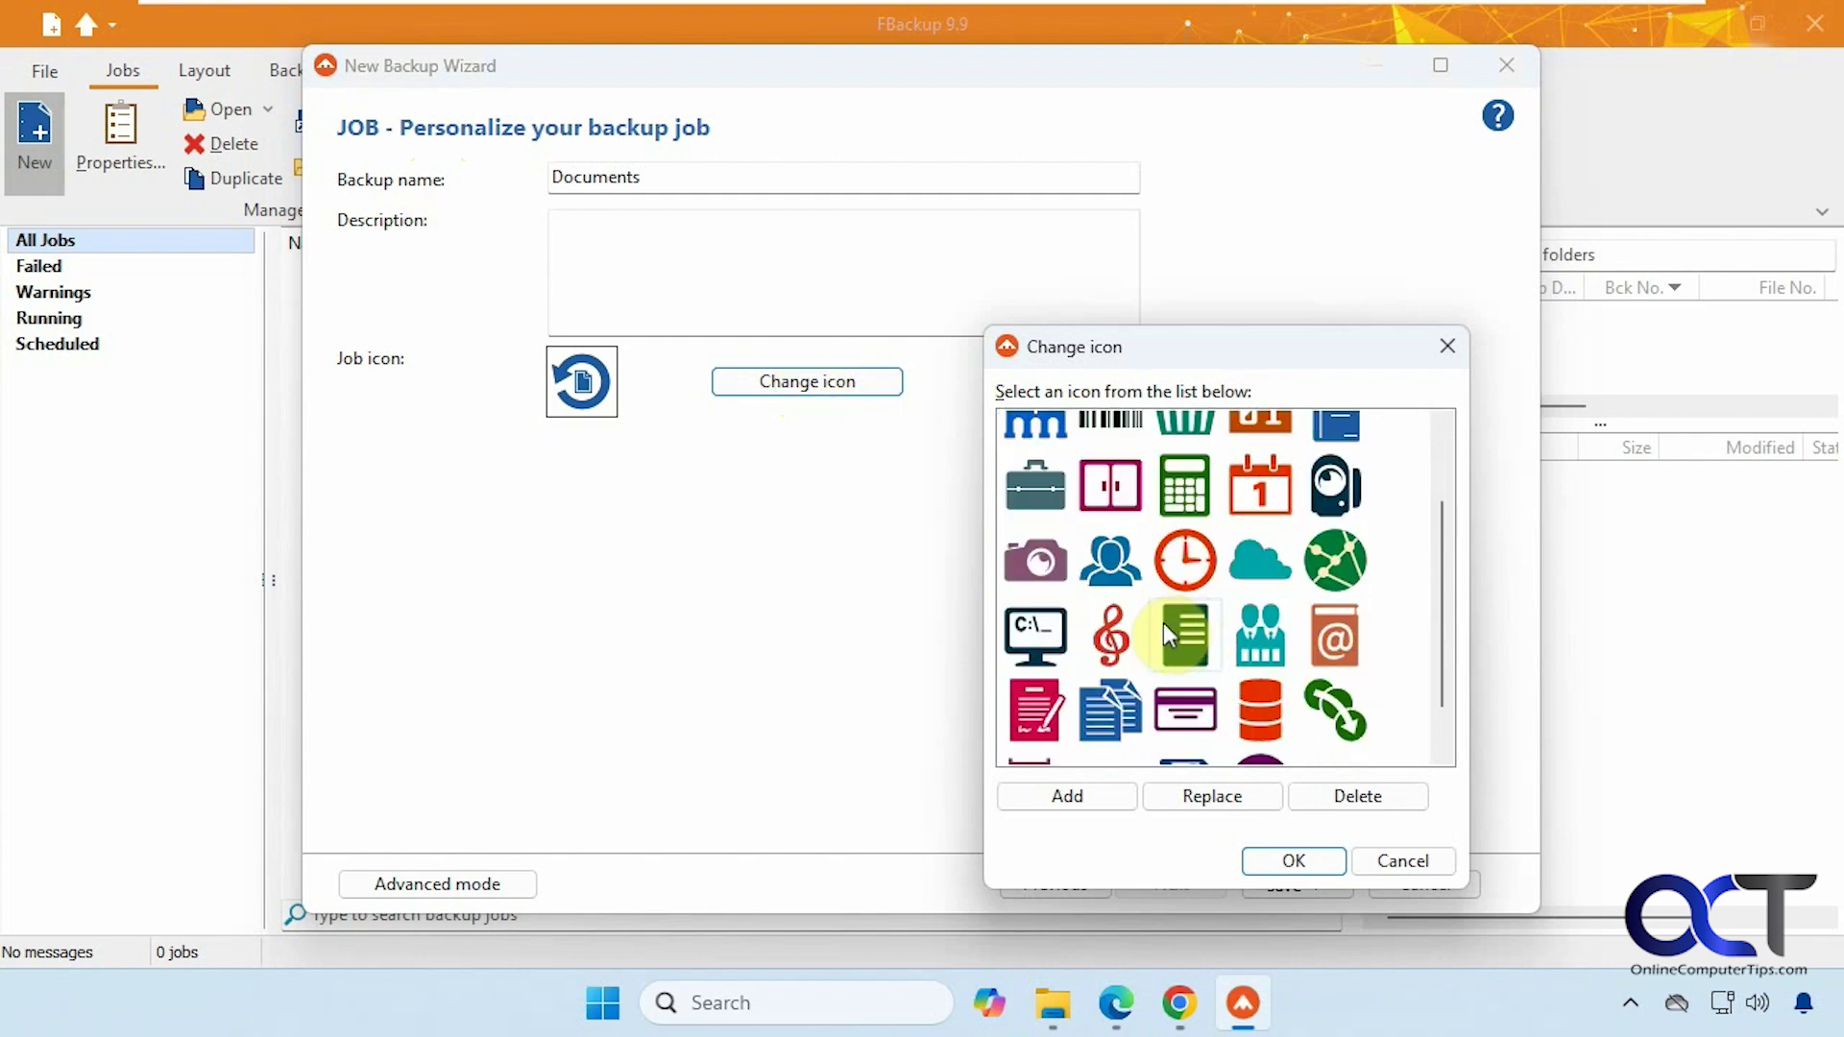
click(1132, 719)
click(1292, 862)
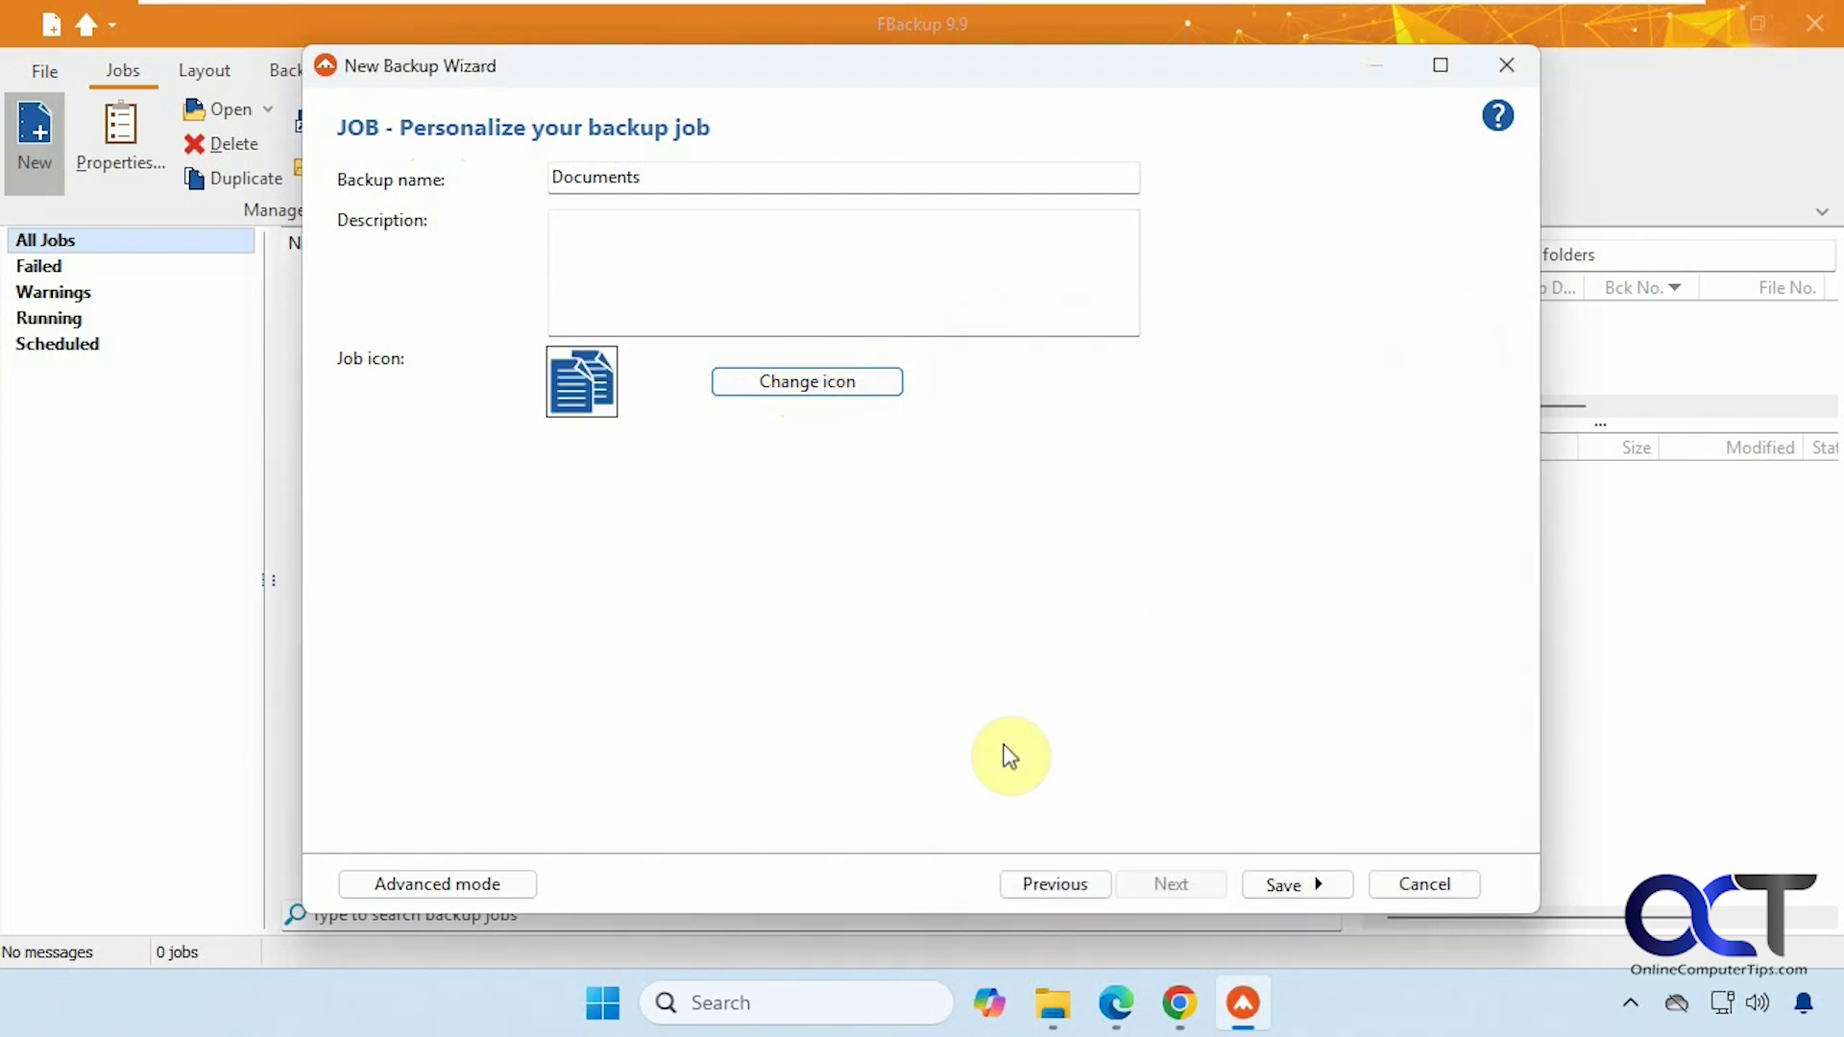
click(1308, 886)
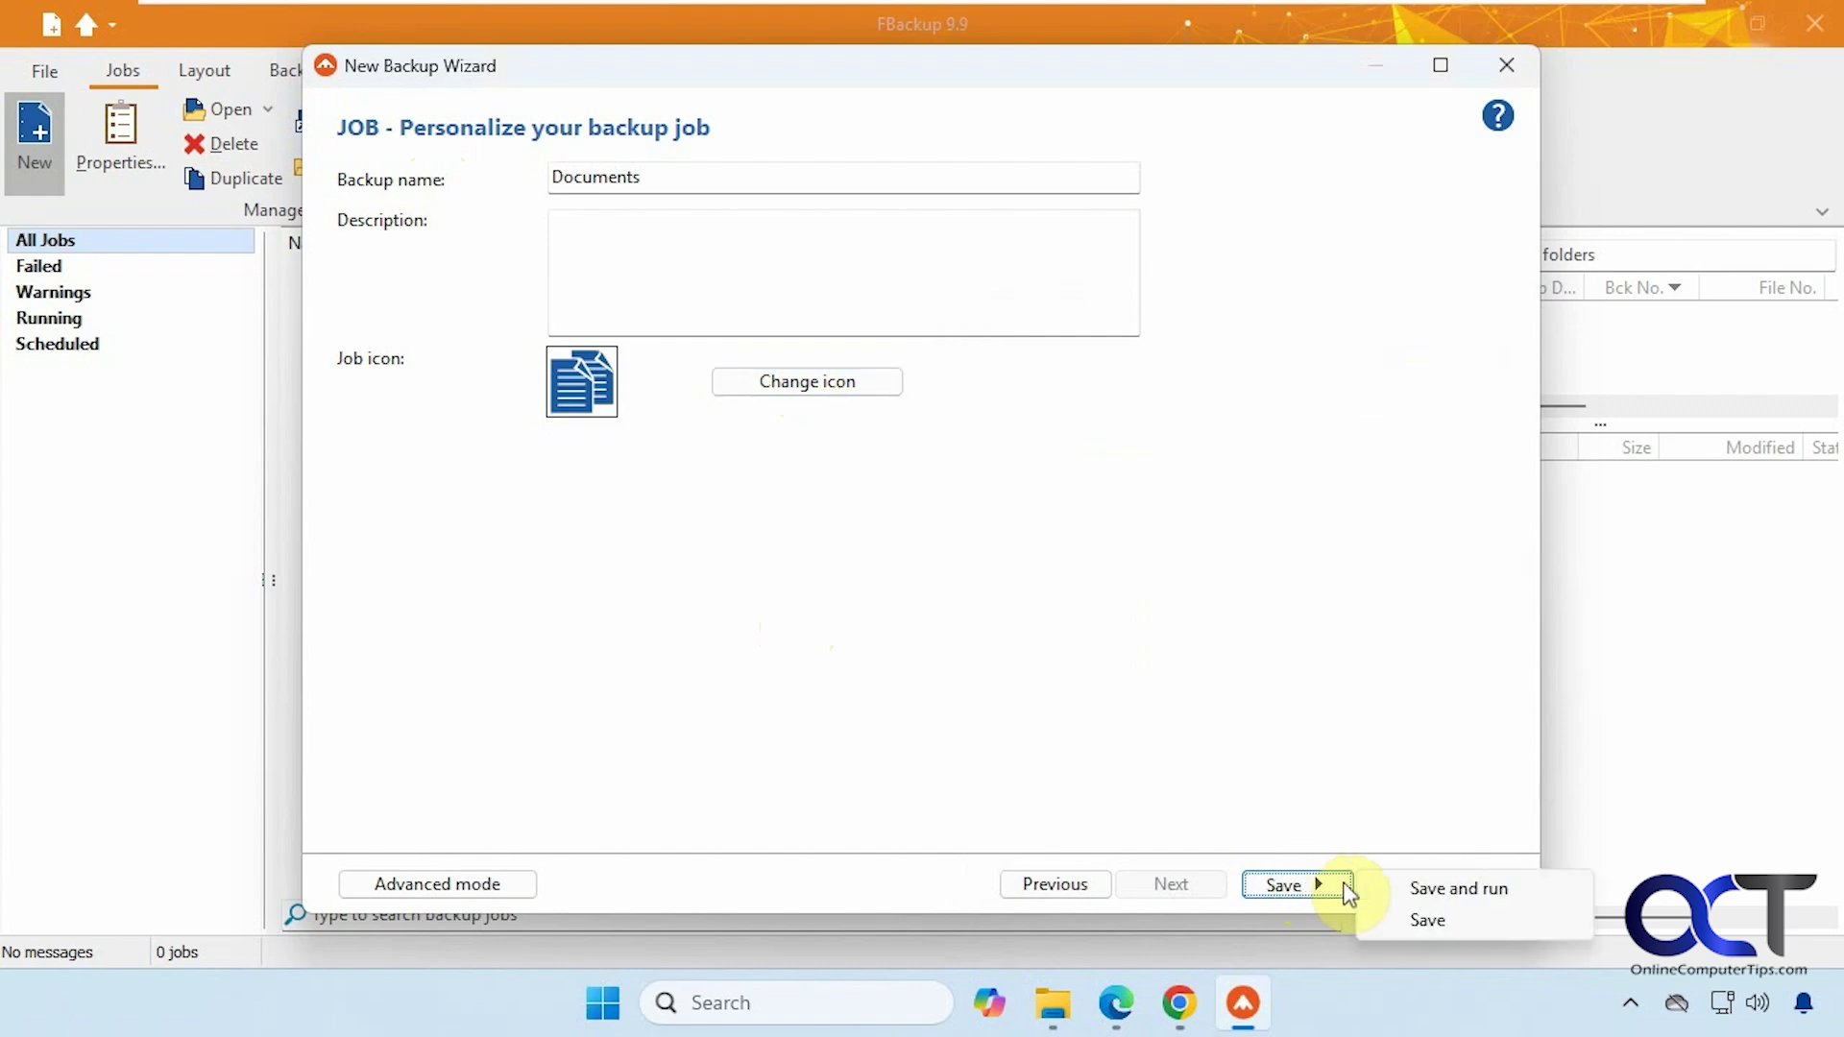
click(1425, 920)
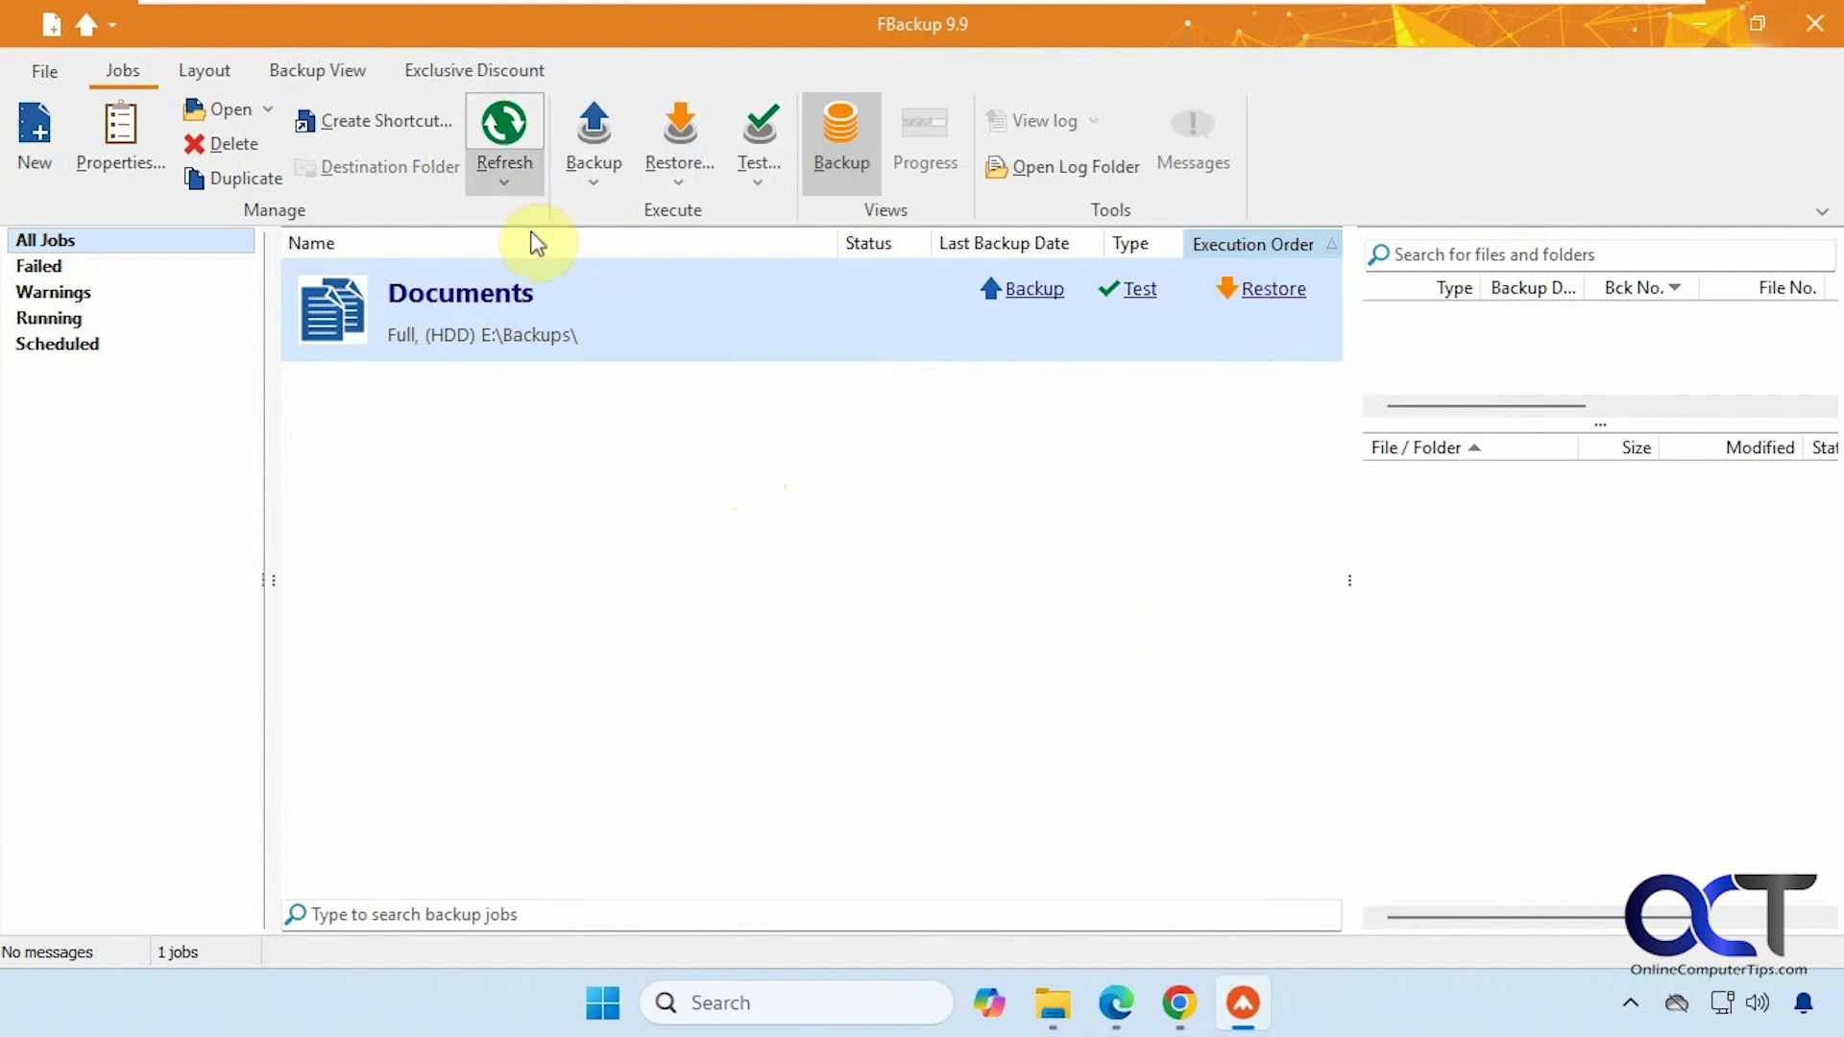
click(405, 125)
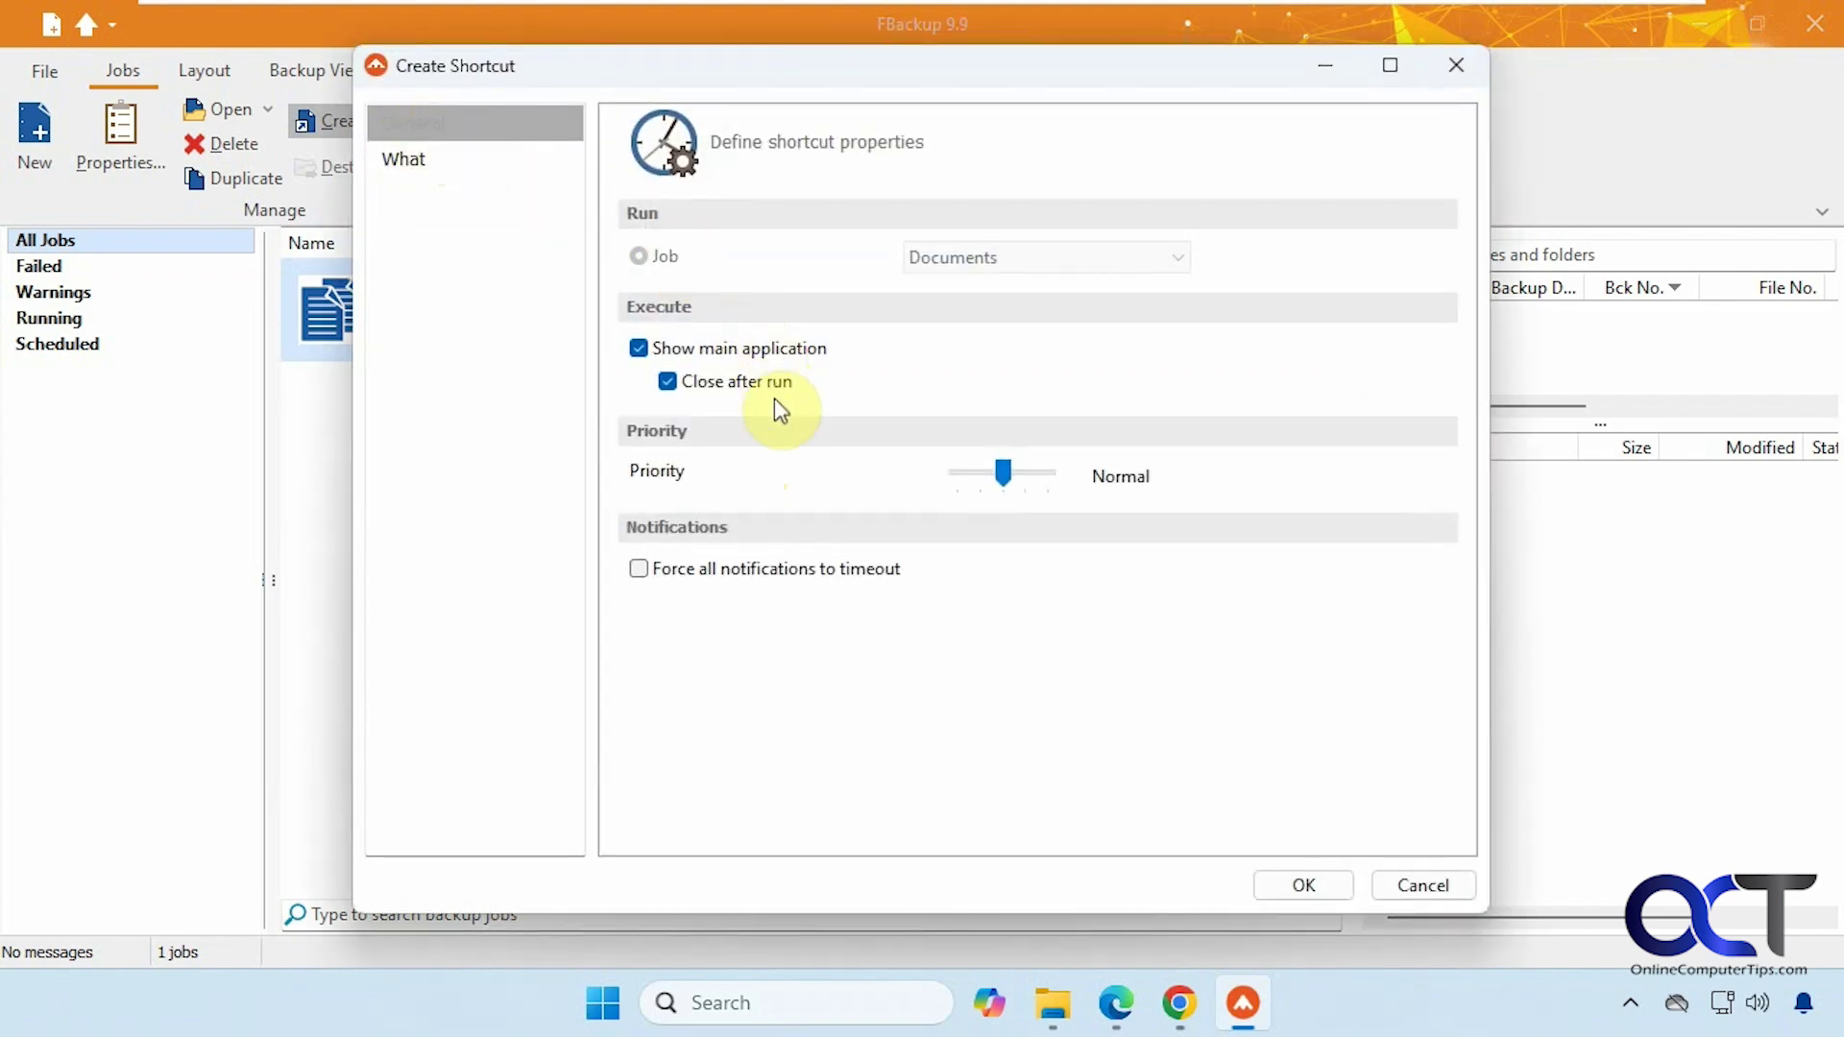
click(1292, 883)
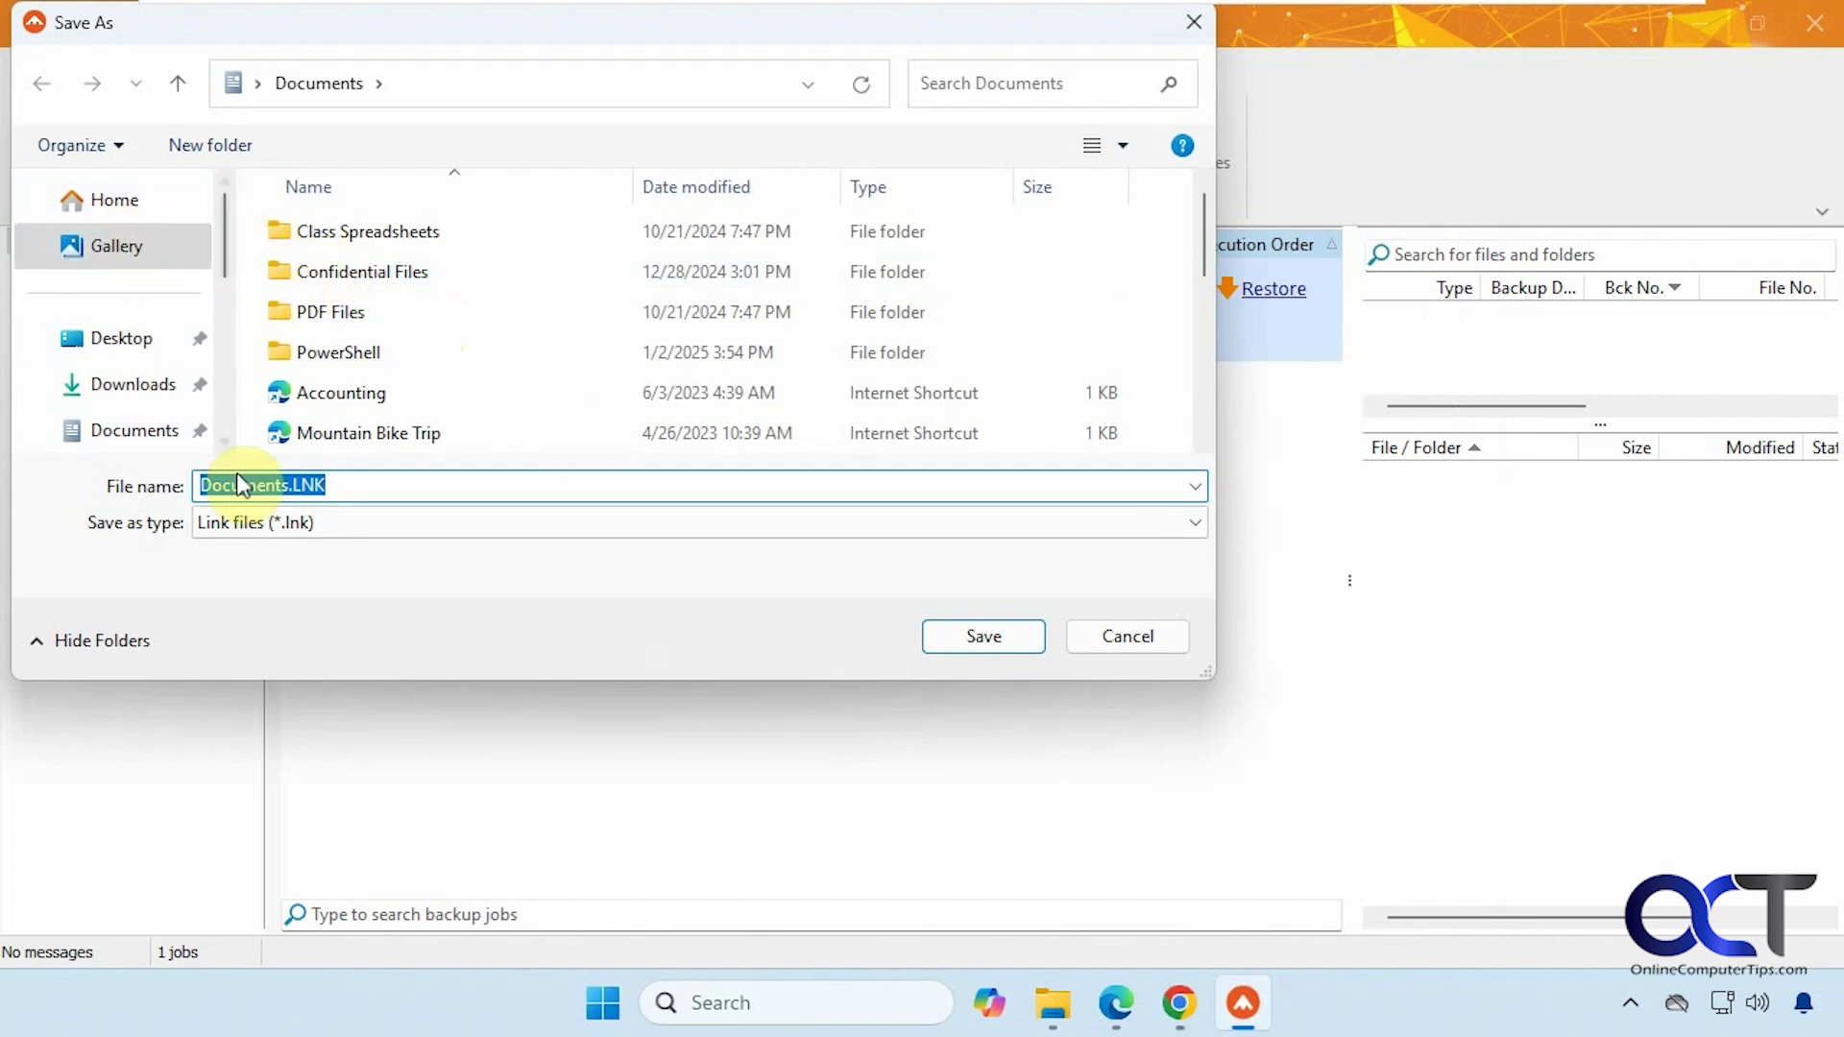
click(1132, 637)
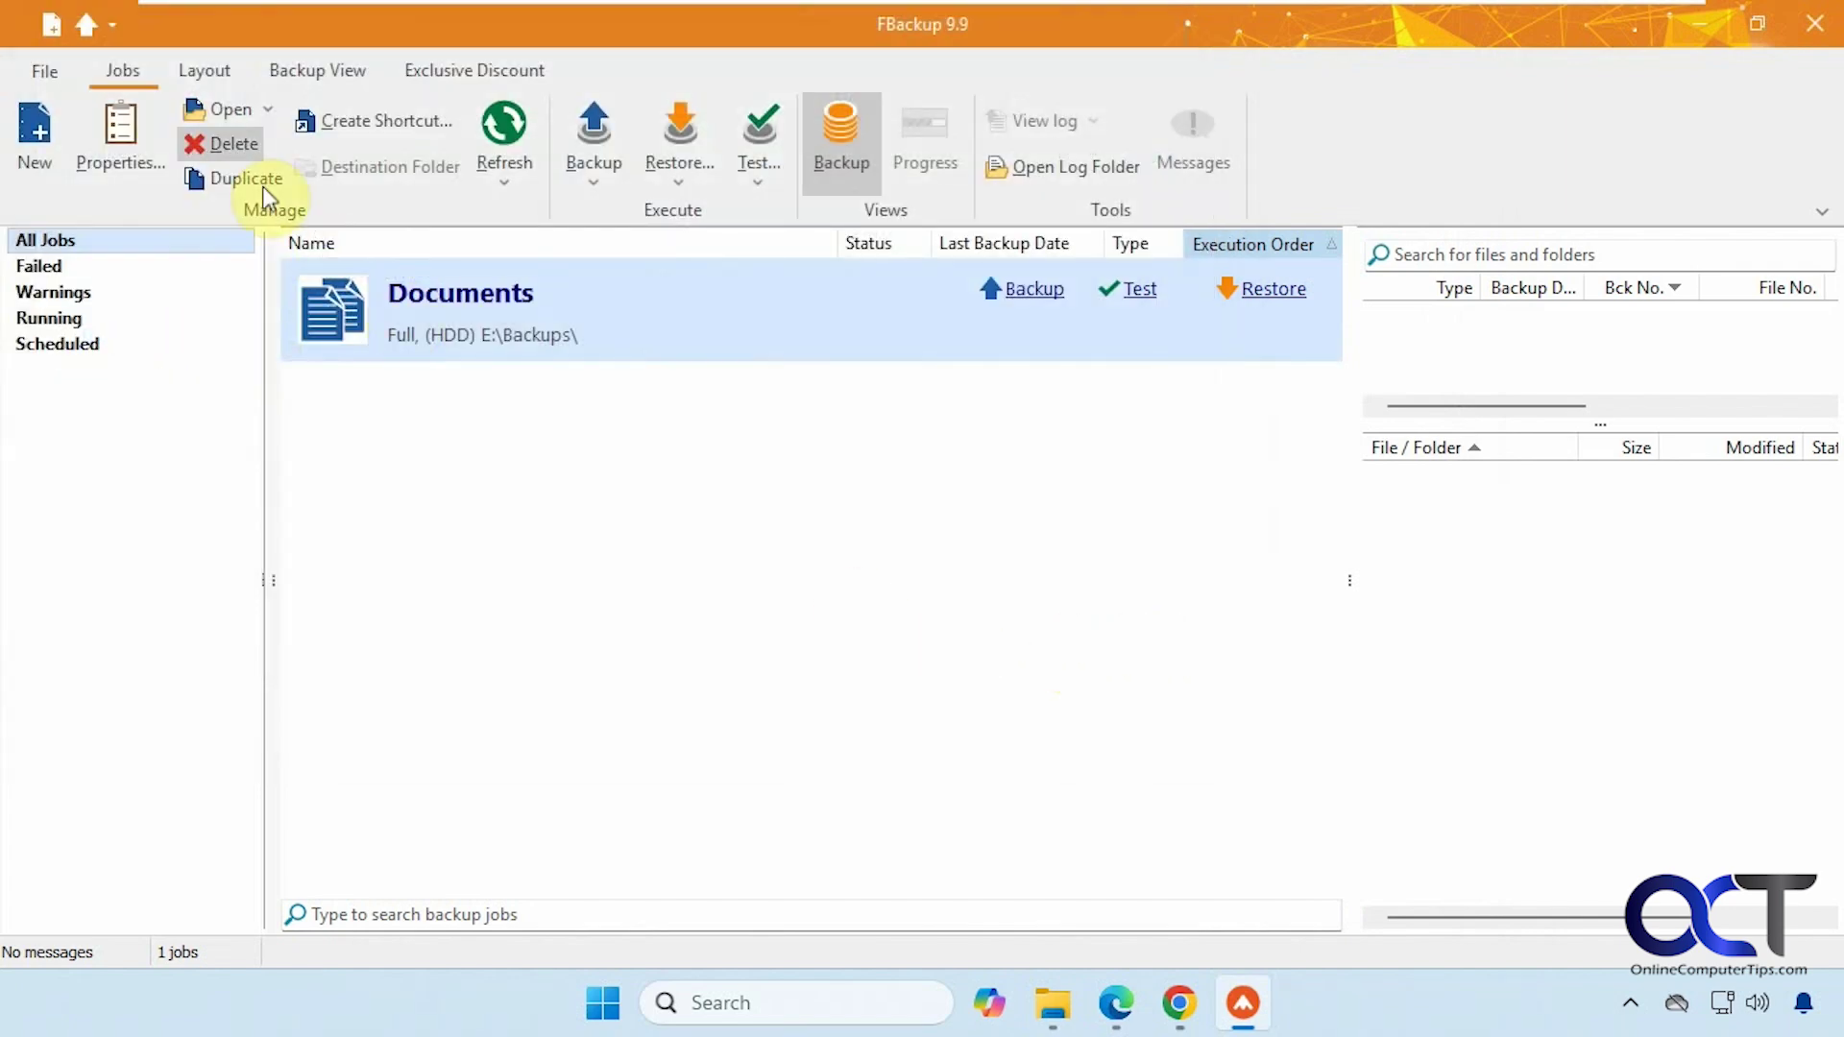
click(138, 150)
click(736, 118)
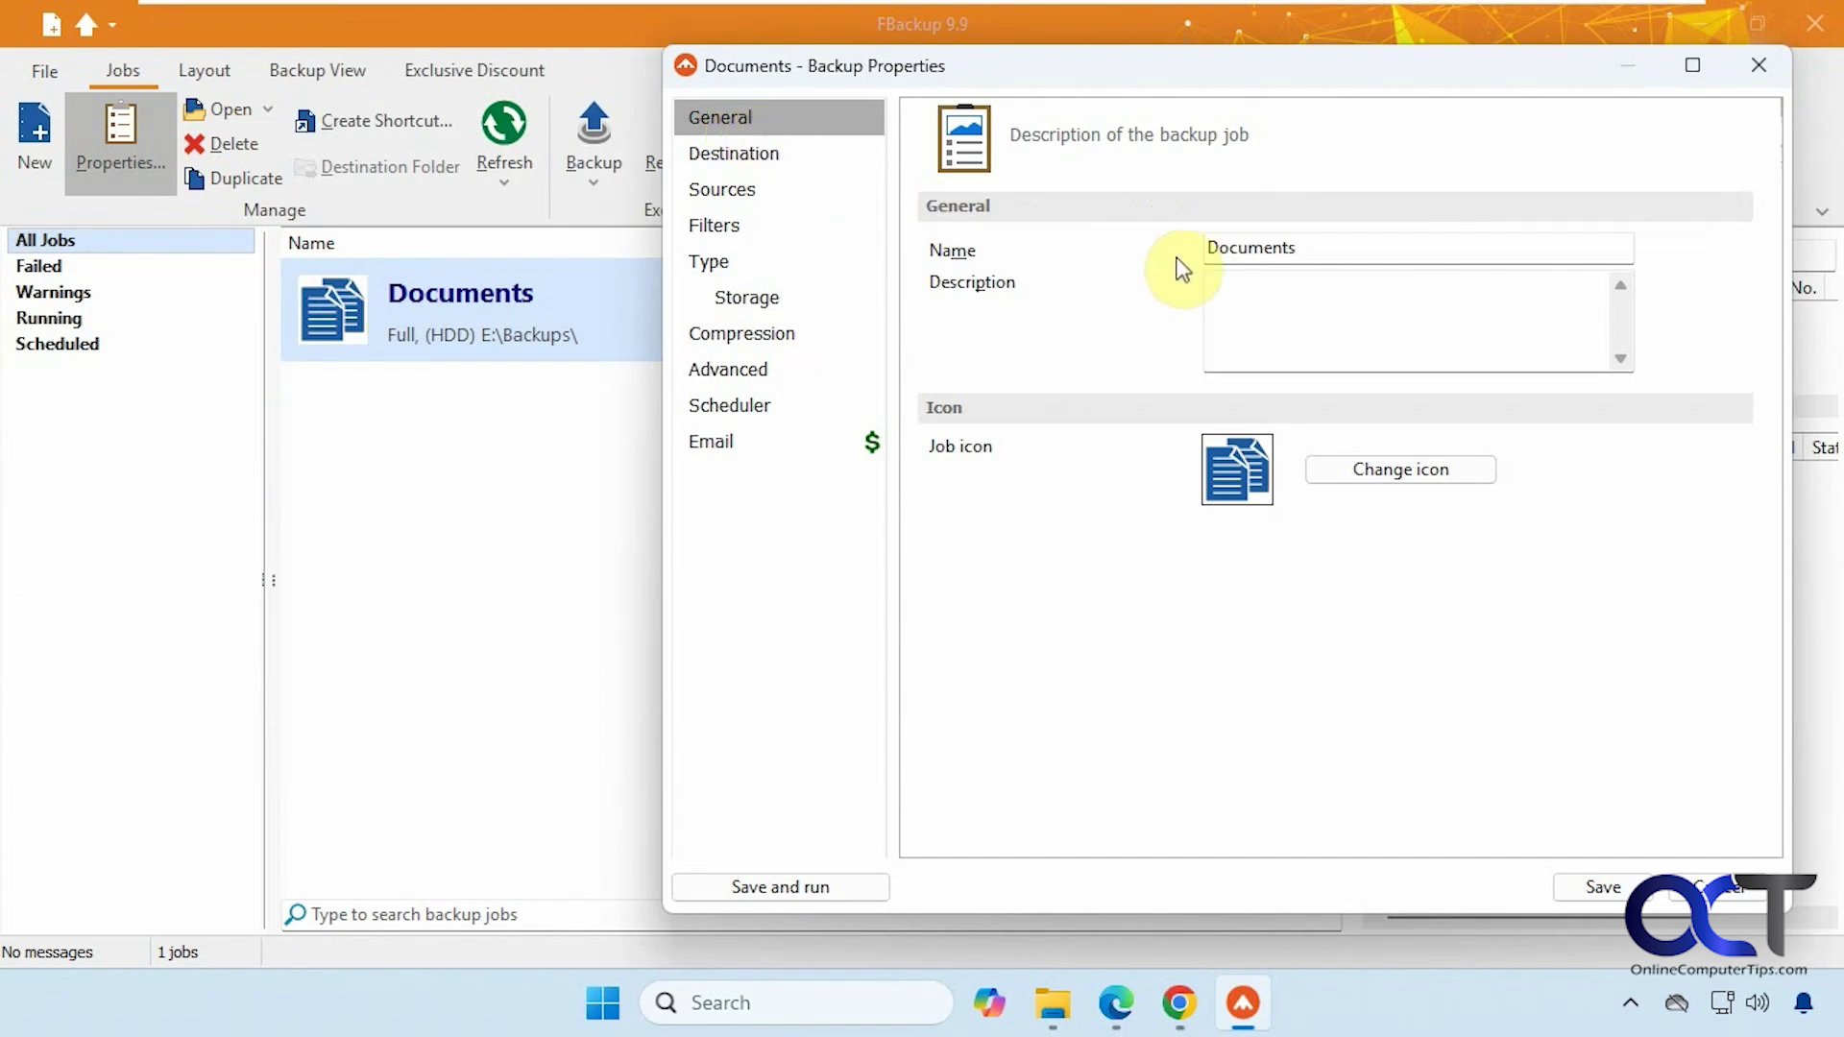
click(745, 163)
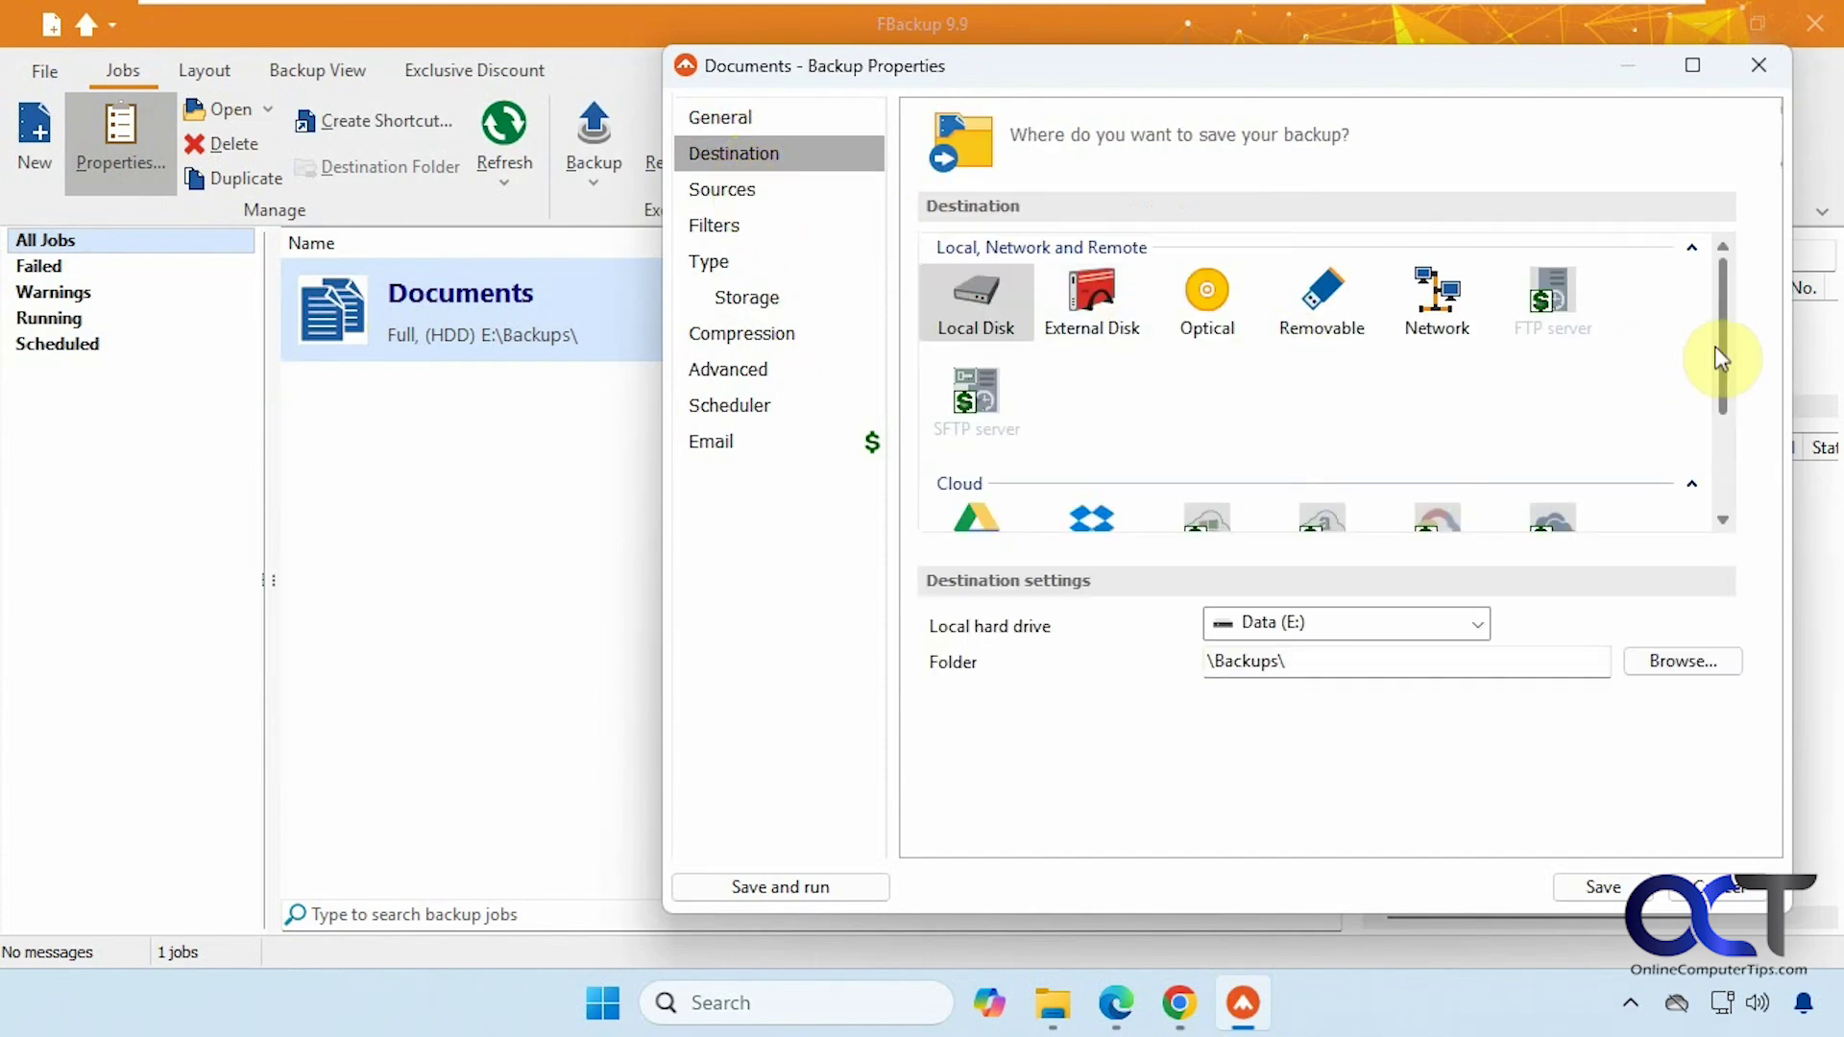
scroll(1719, 359, down, 2)
scroll(1729, 432, up, 2)
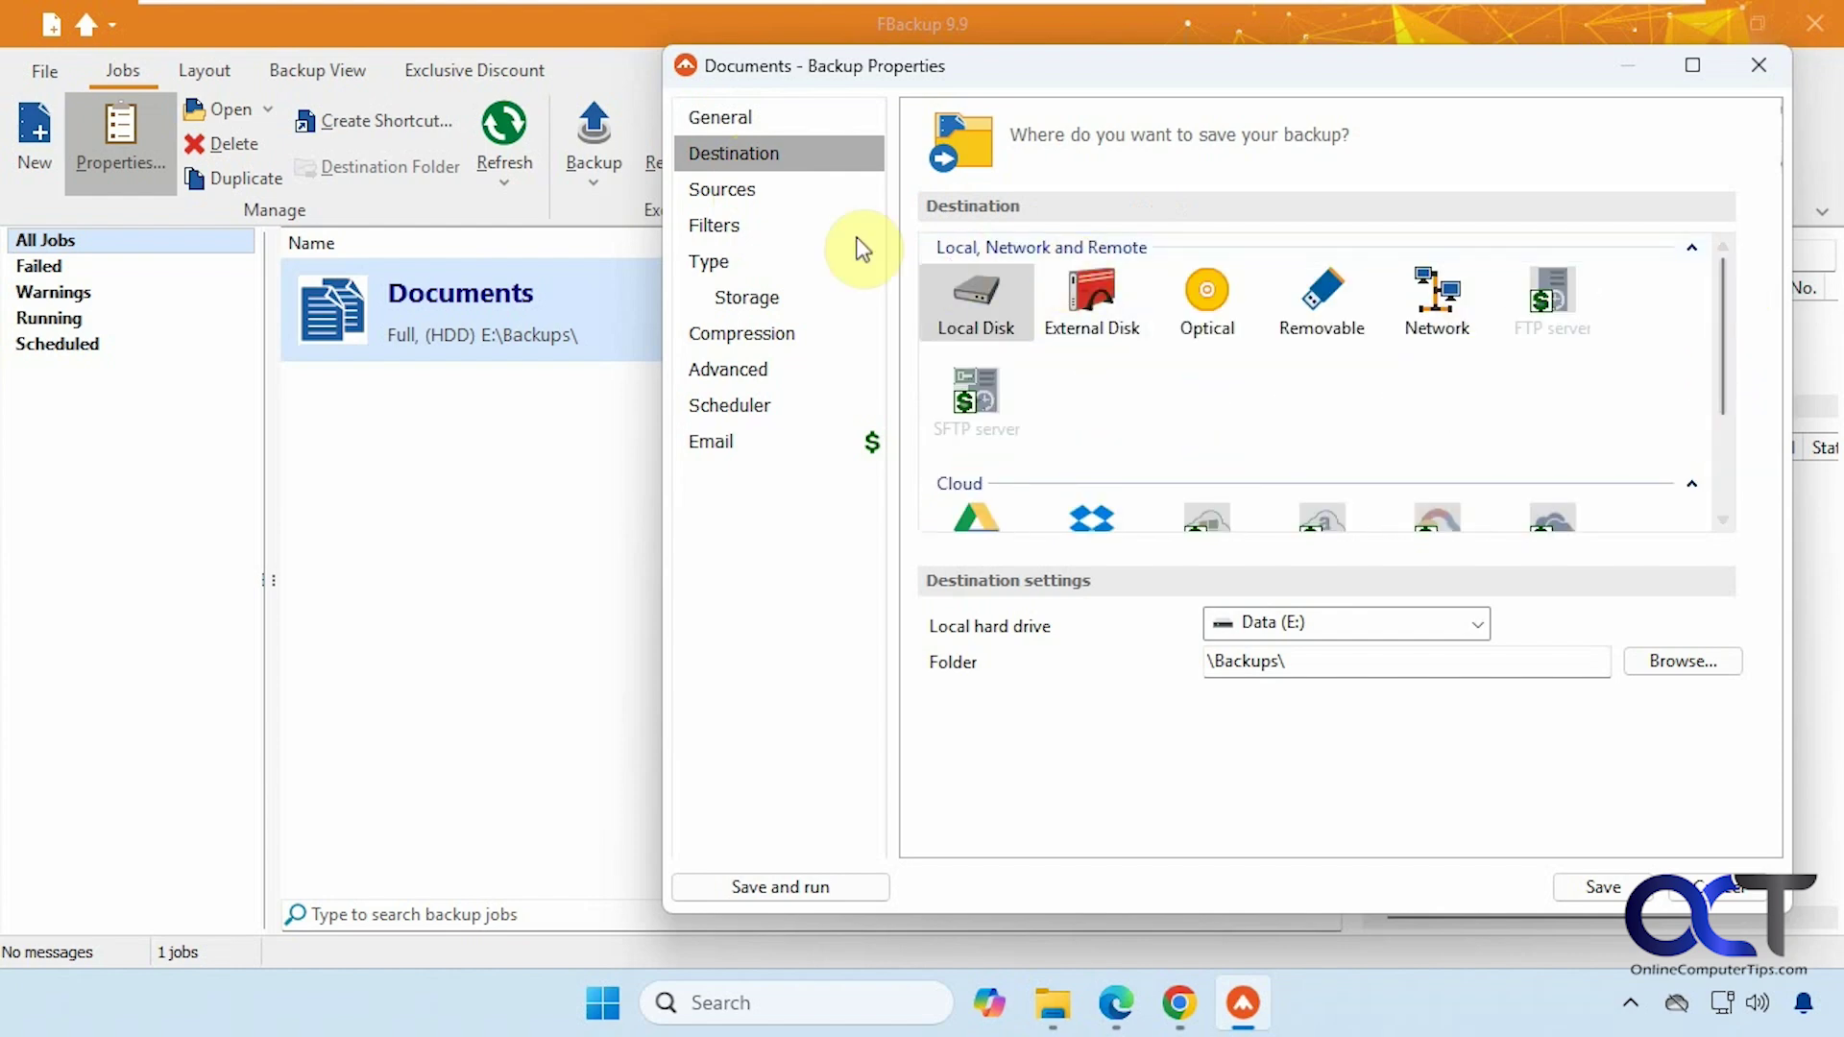
click(755, 195)
click(740, 225)
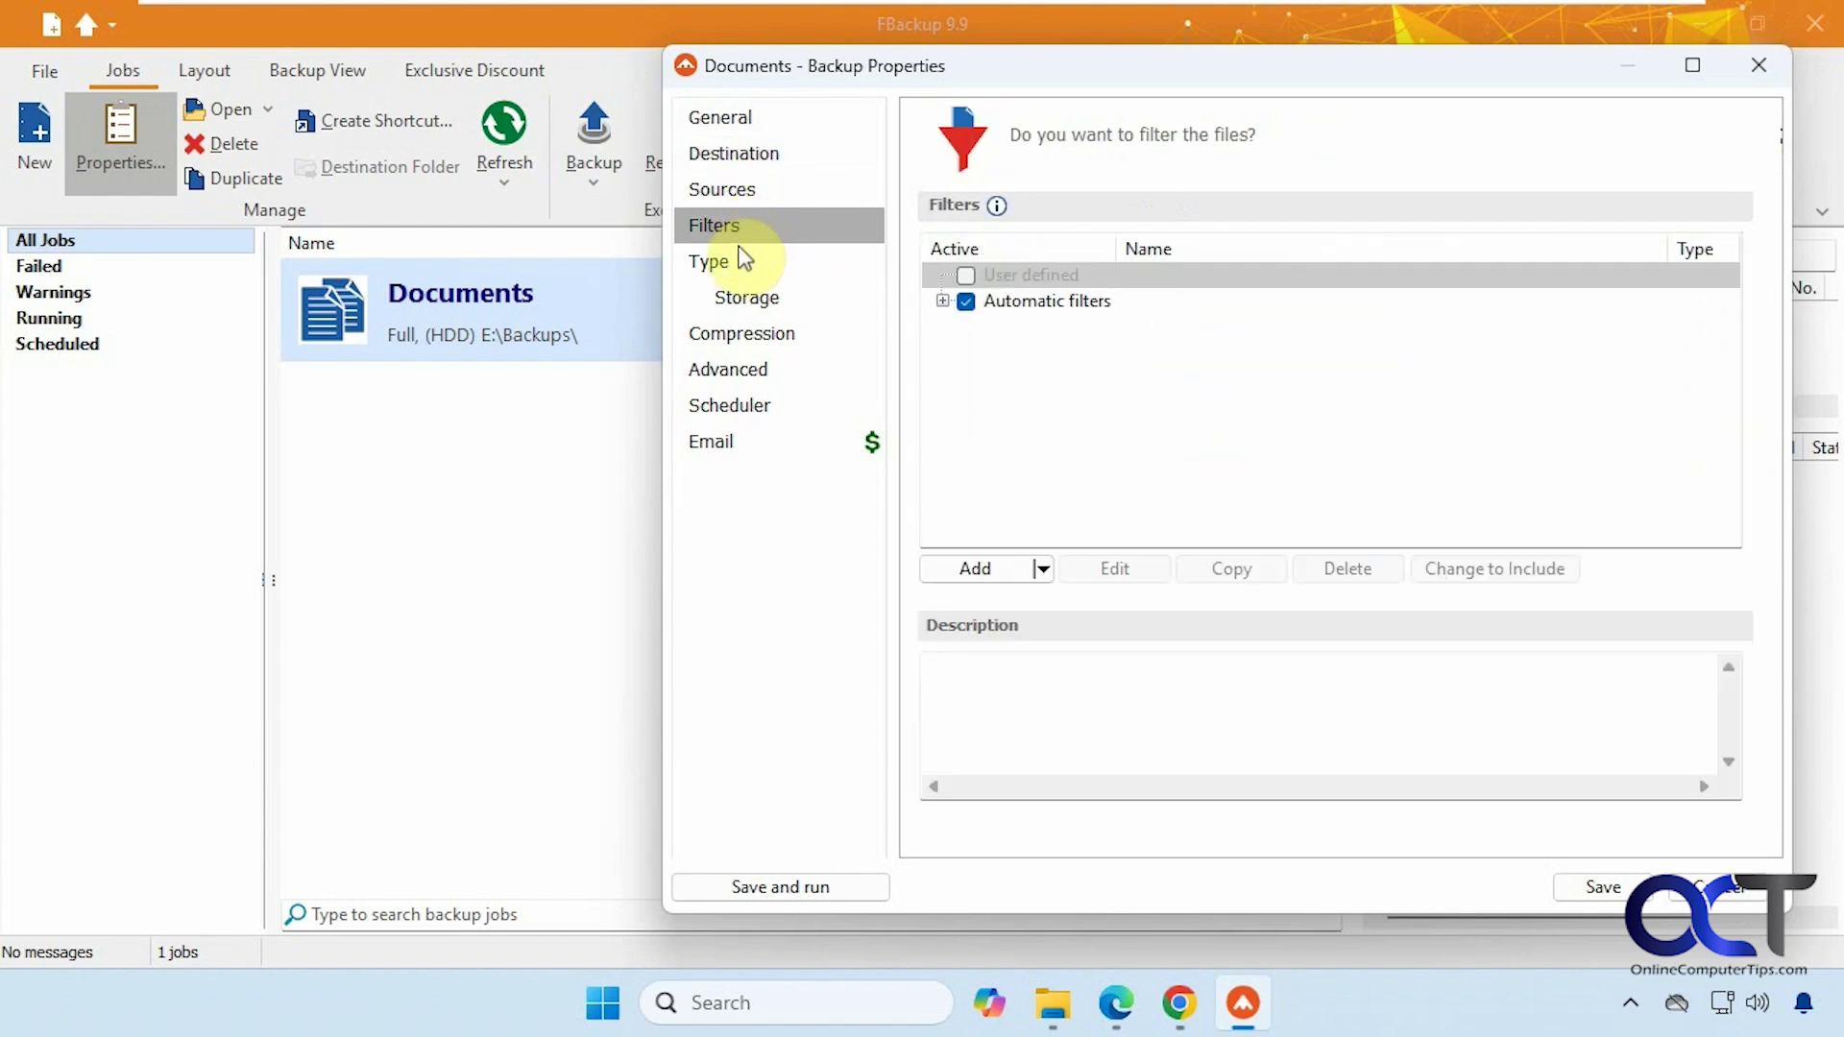
click(727, 267)
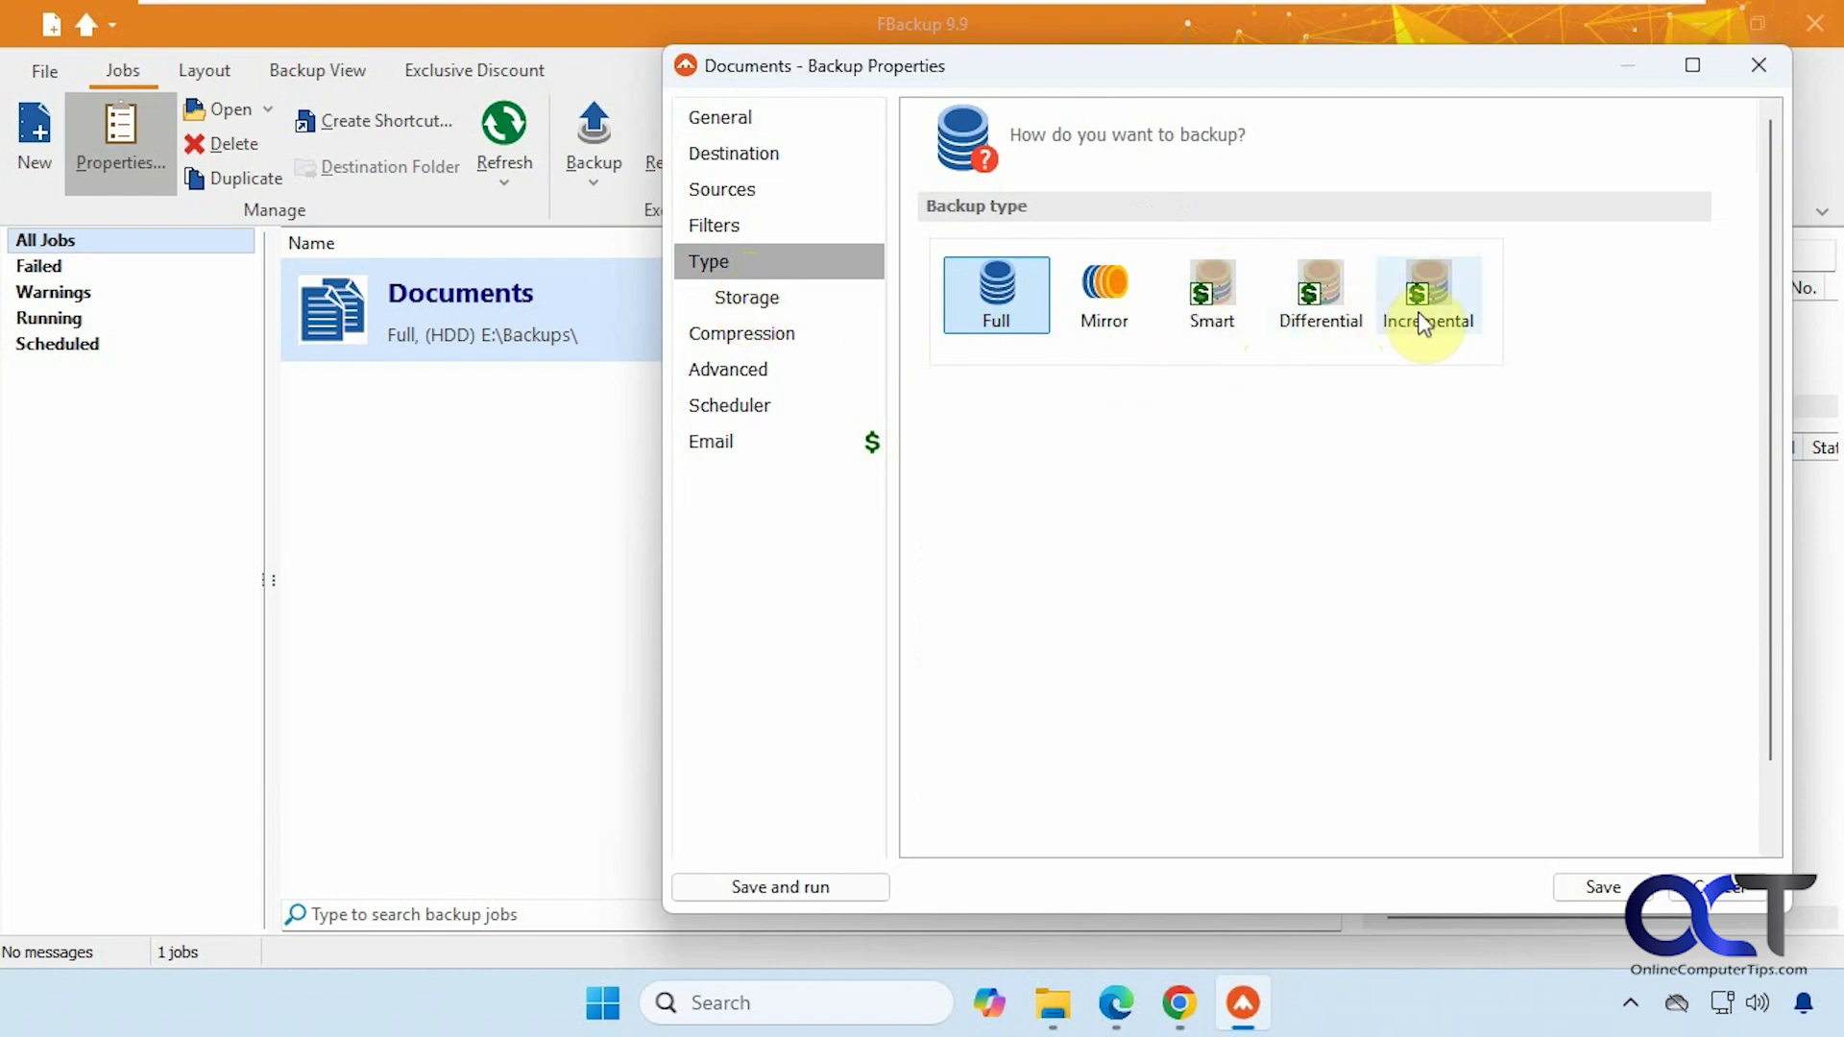
click(774, 298)
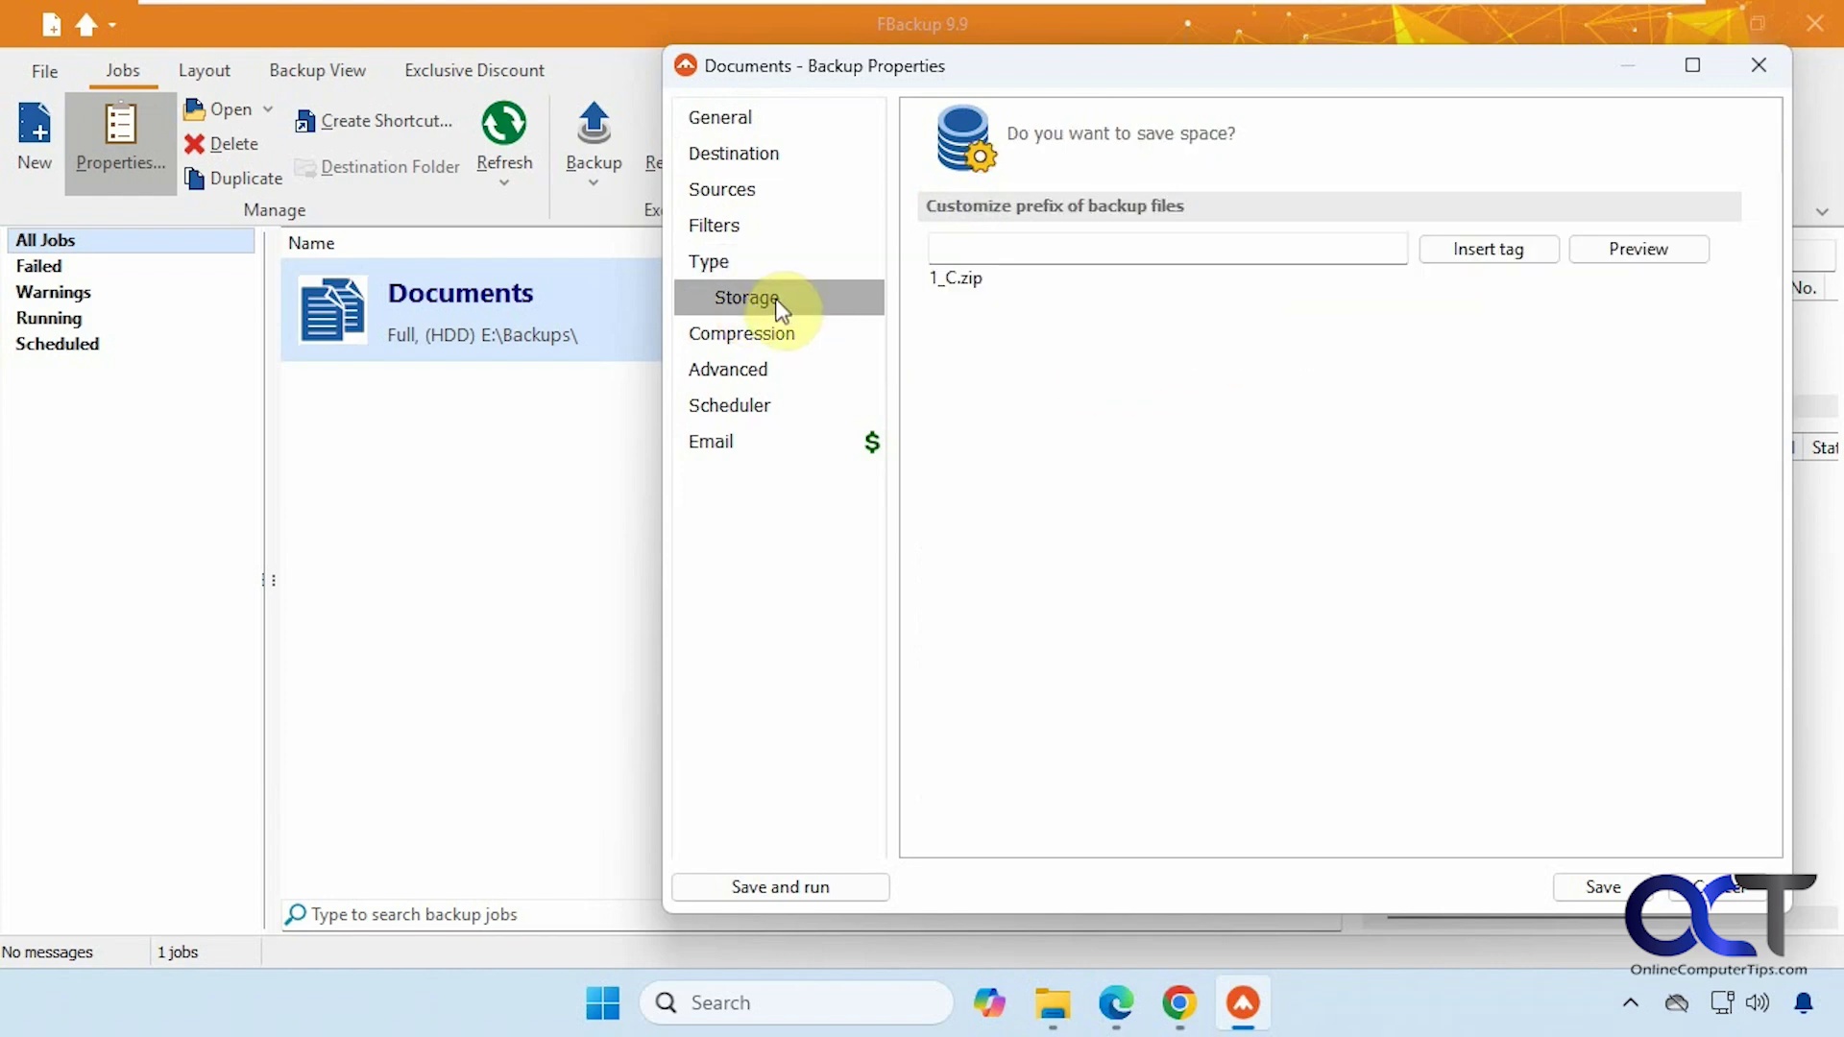
click(767, 337)
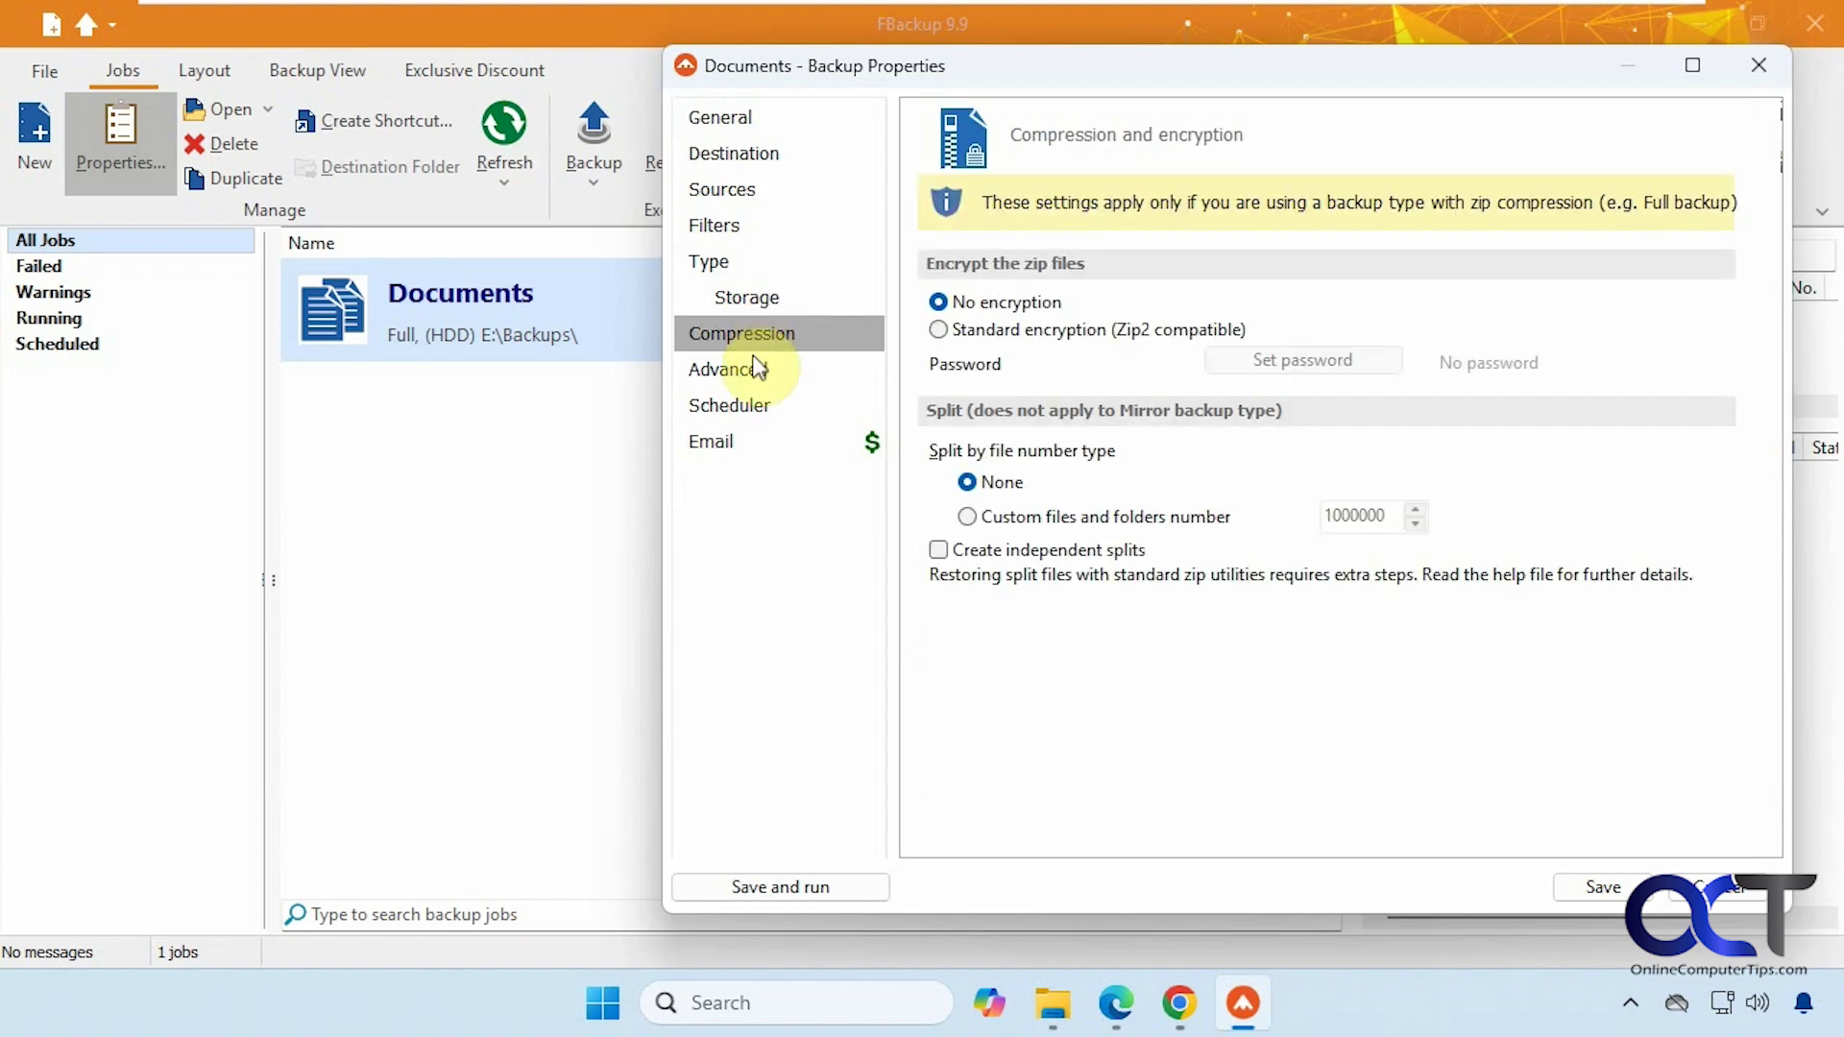
click(753, 369)
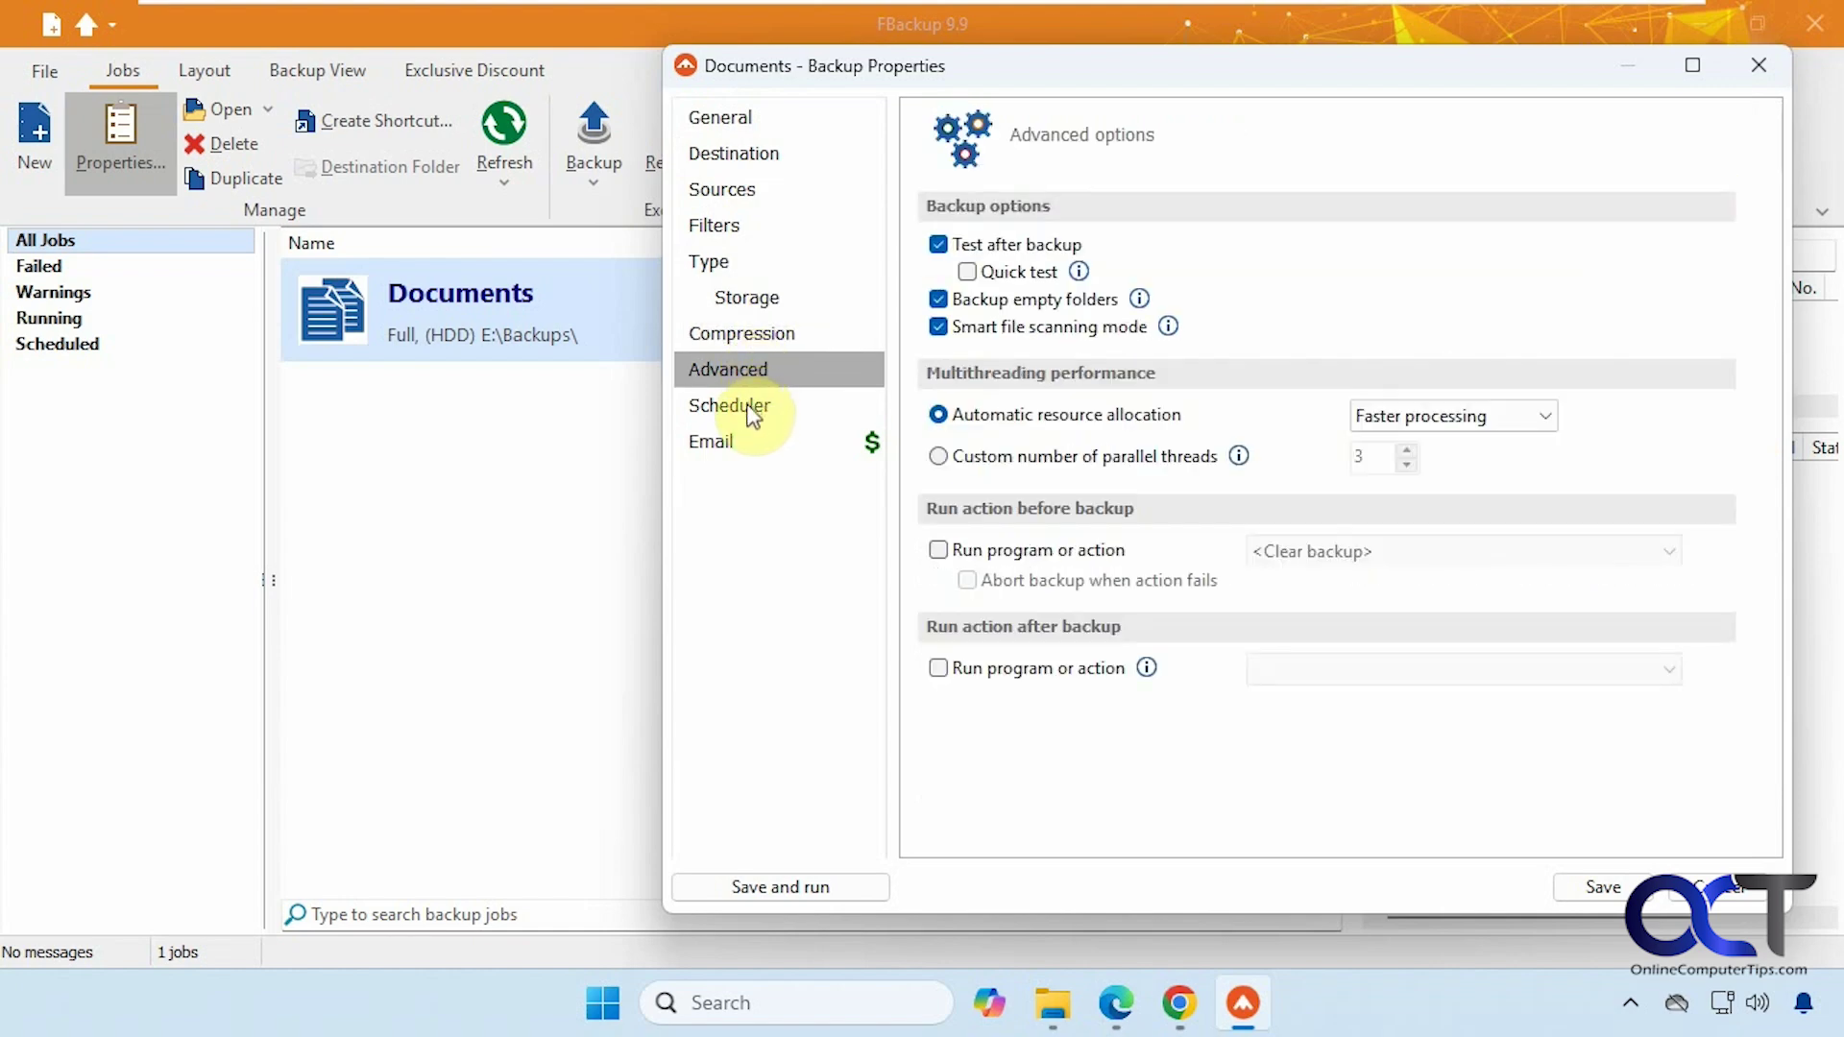
click(754, 412)
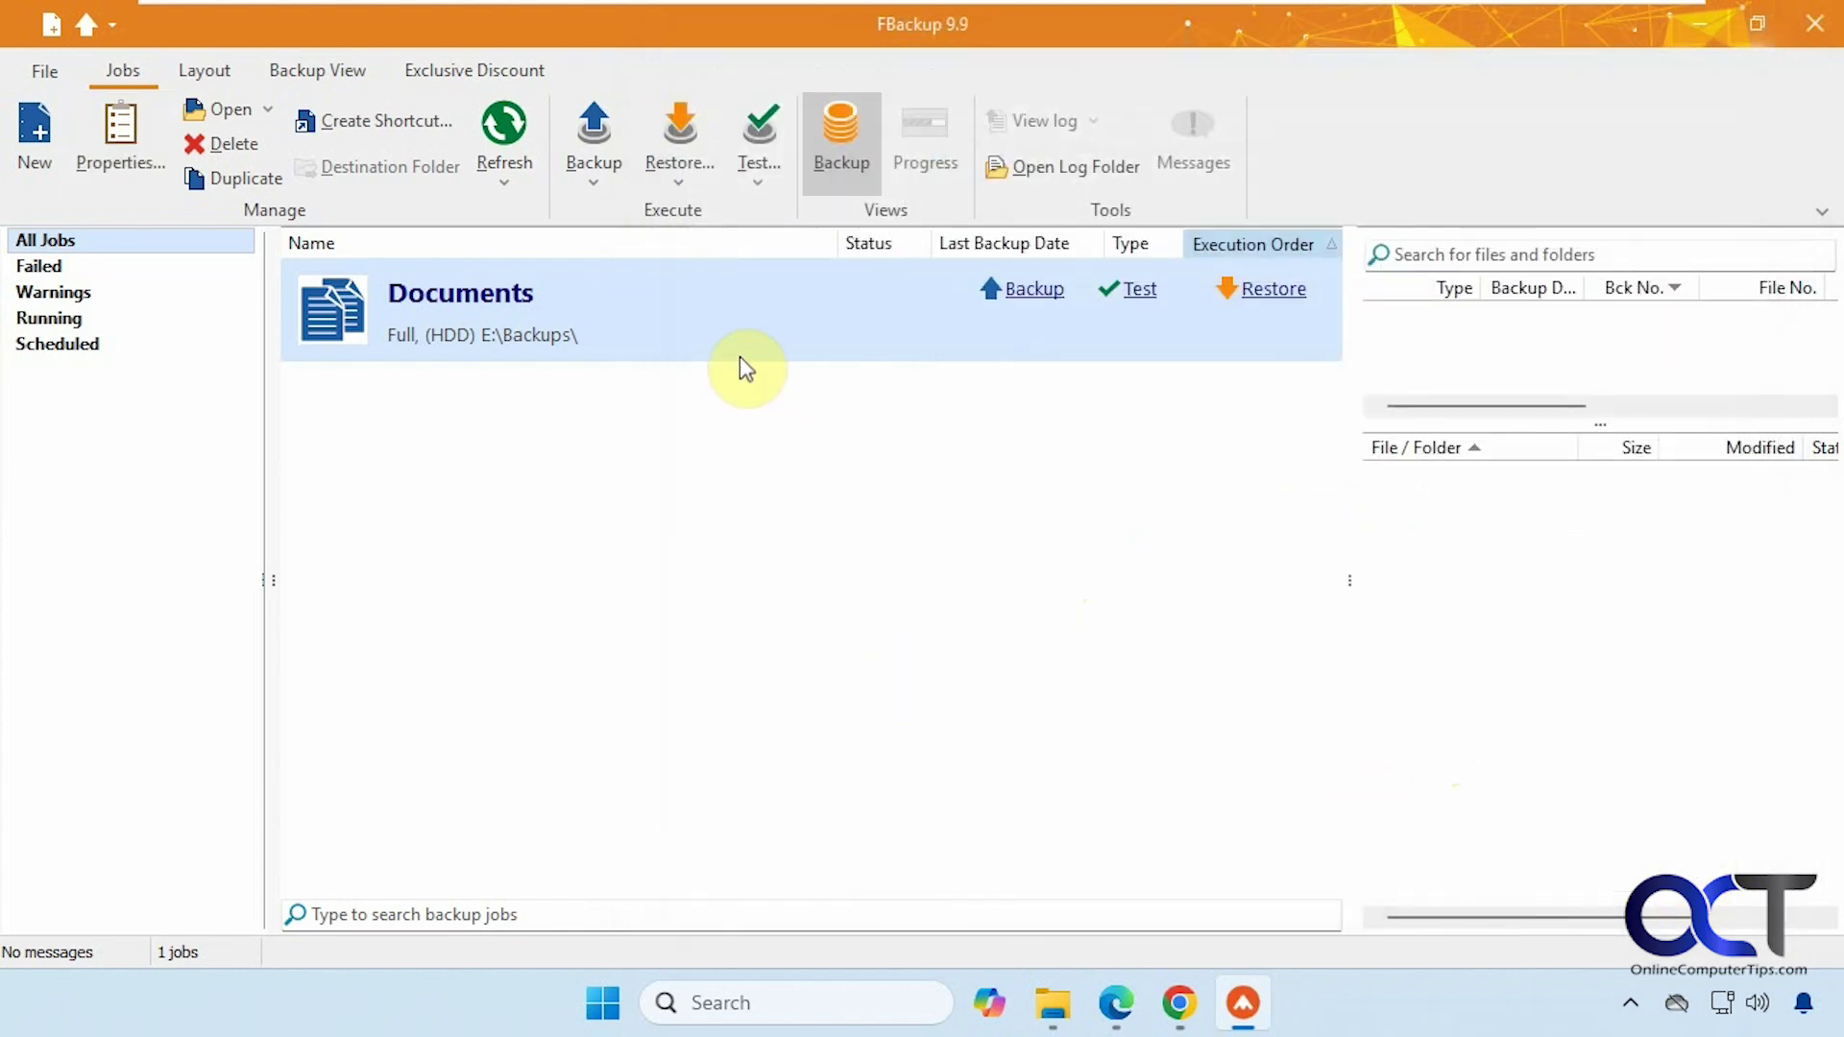
- Run the Documents backup, then review its log in Notepad and close it
click(1035, 293)
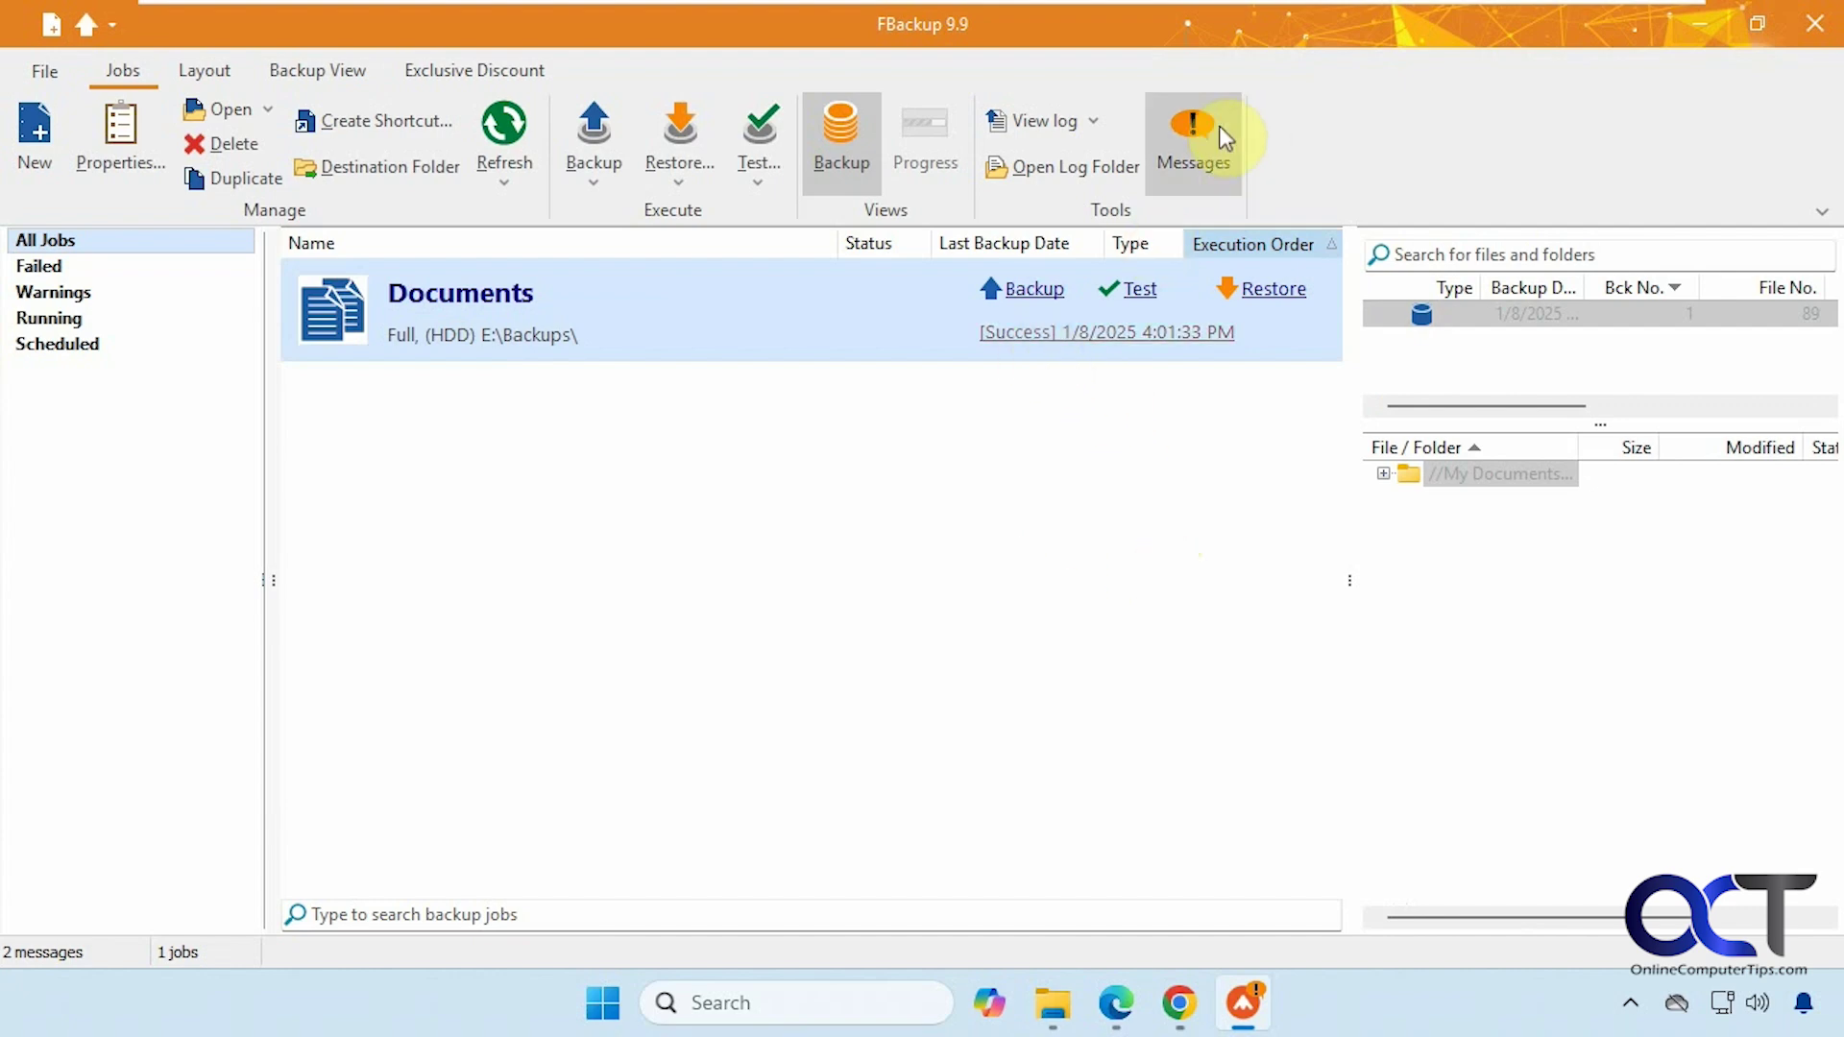
click(1074, 118)
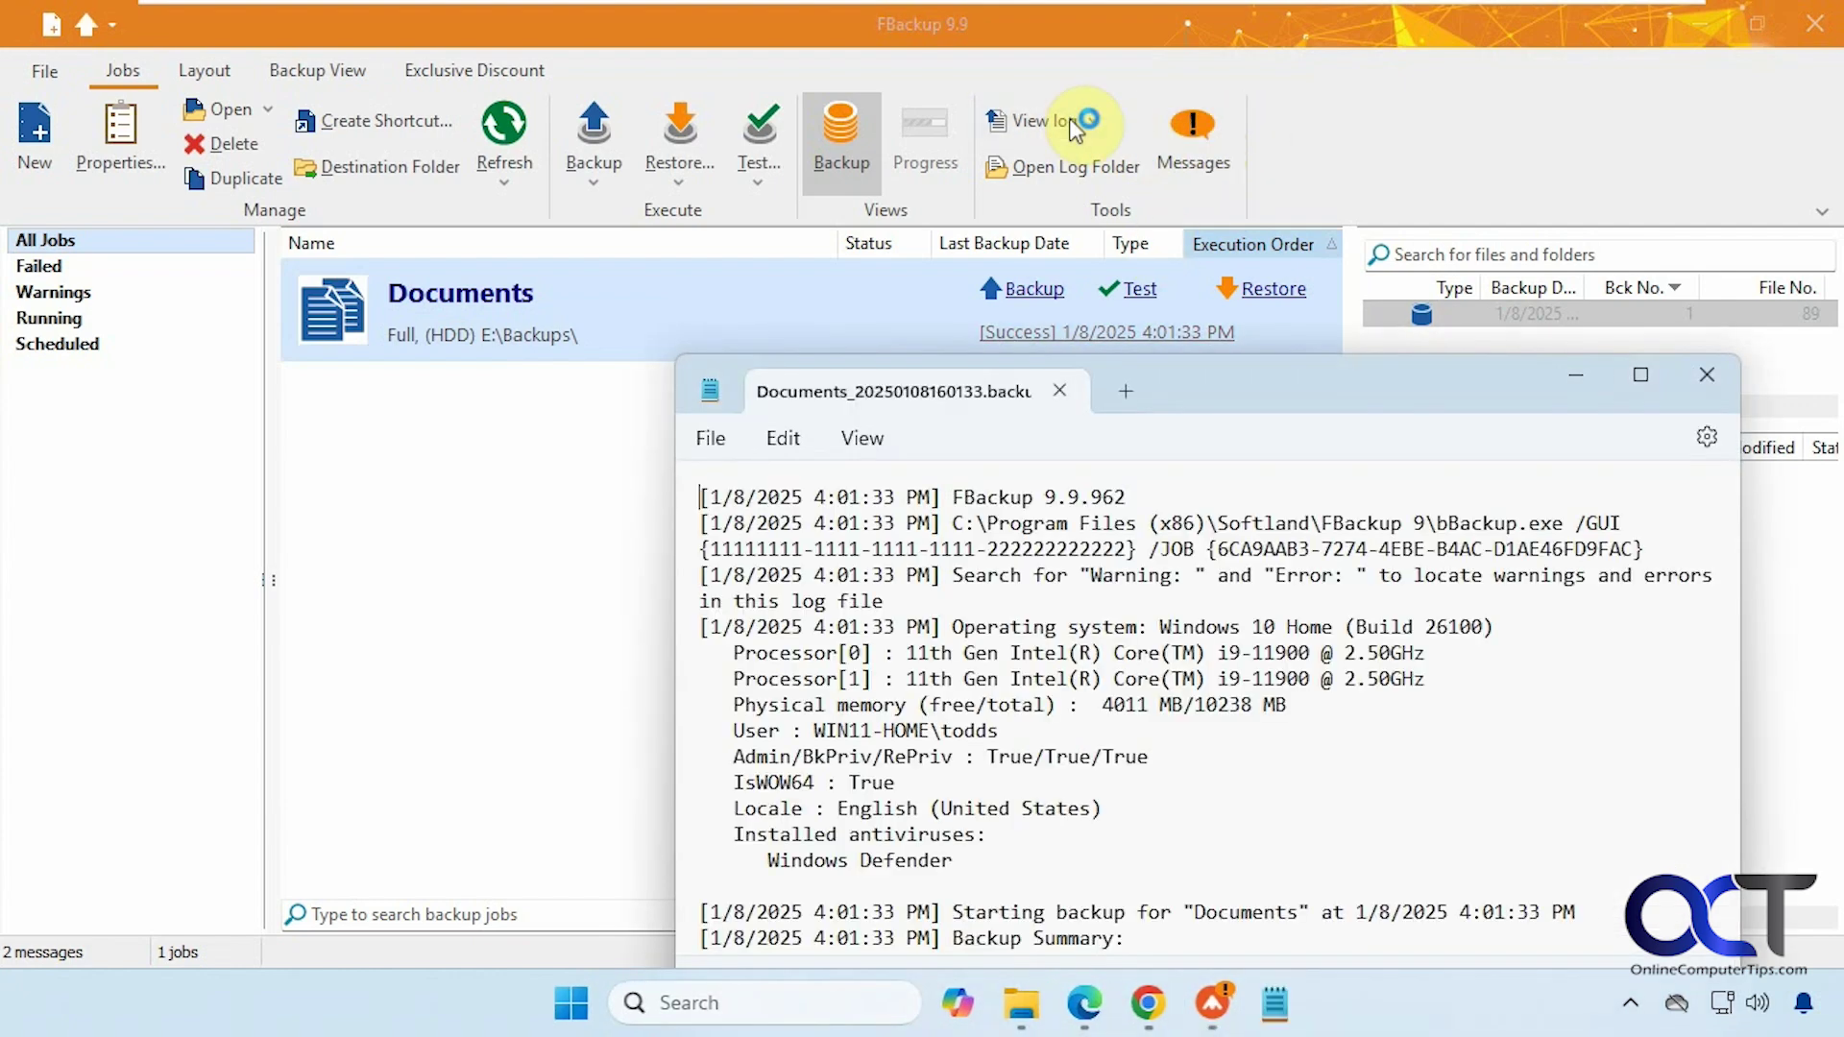
scroll(966, 786, down, 15)
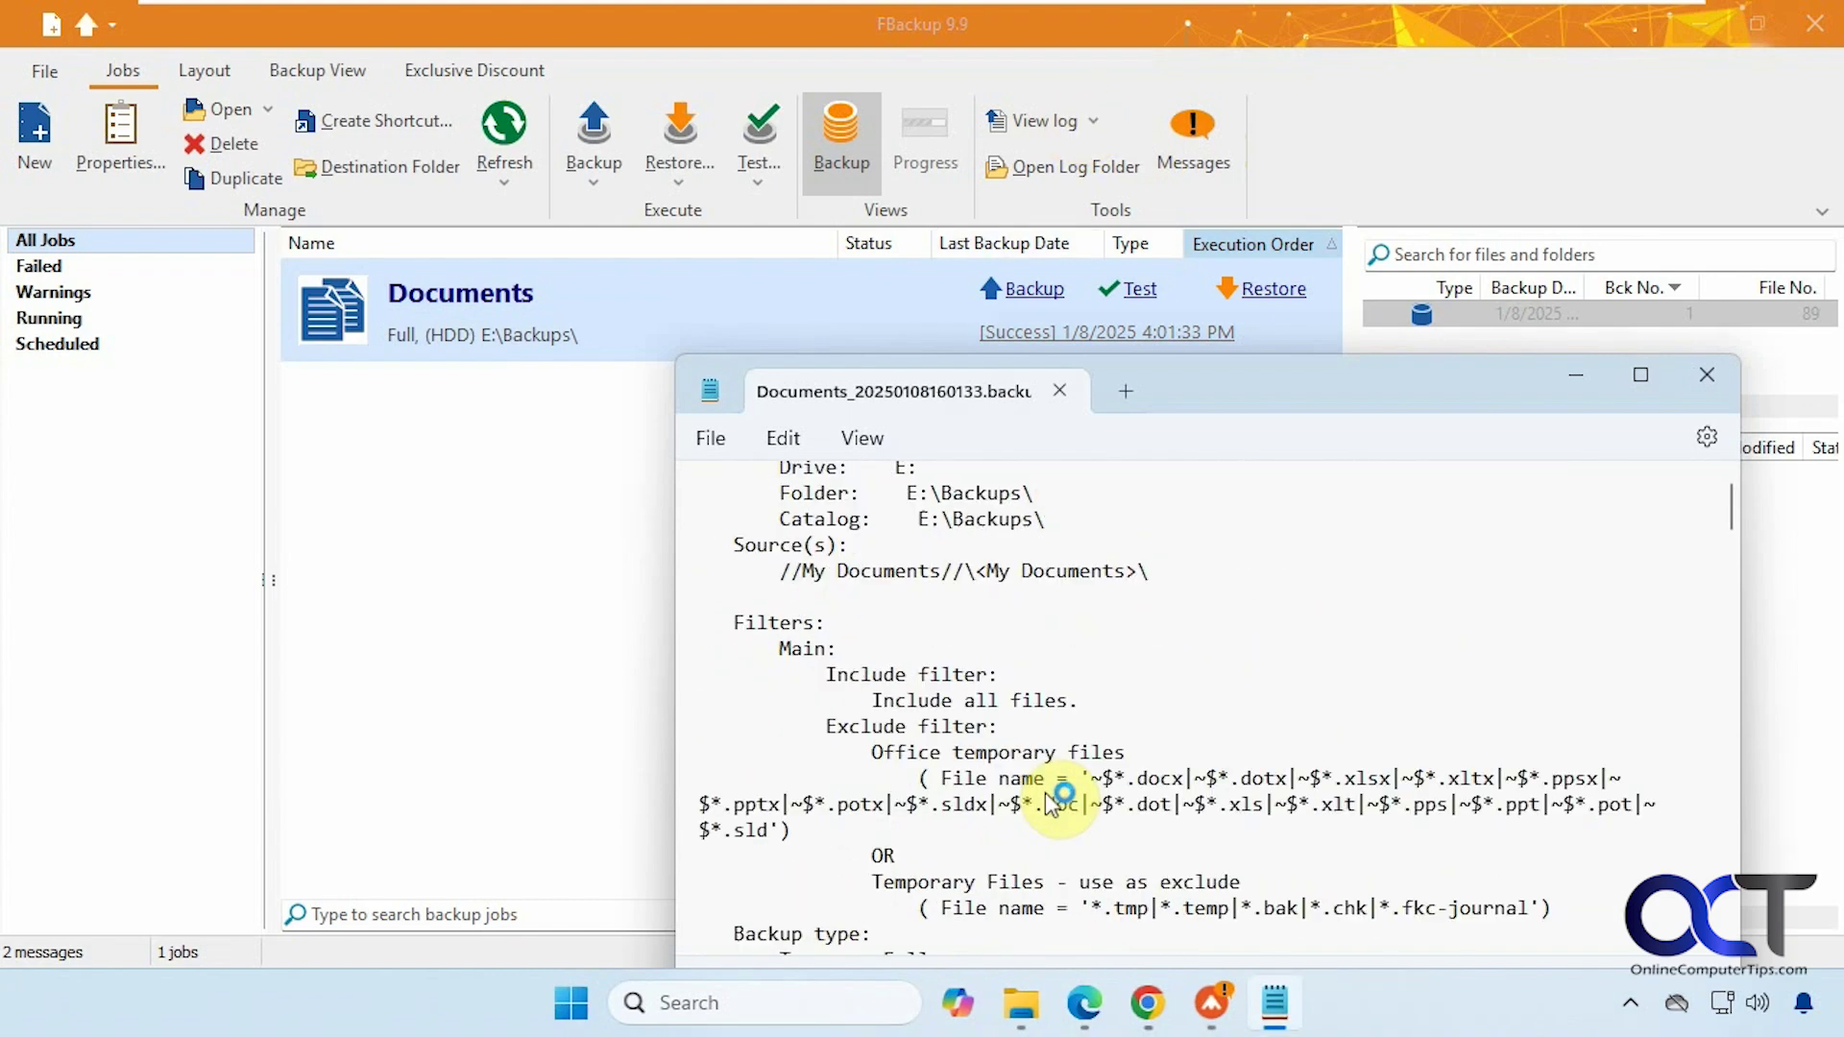
click(1059, 391)
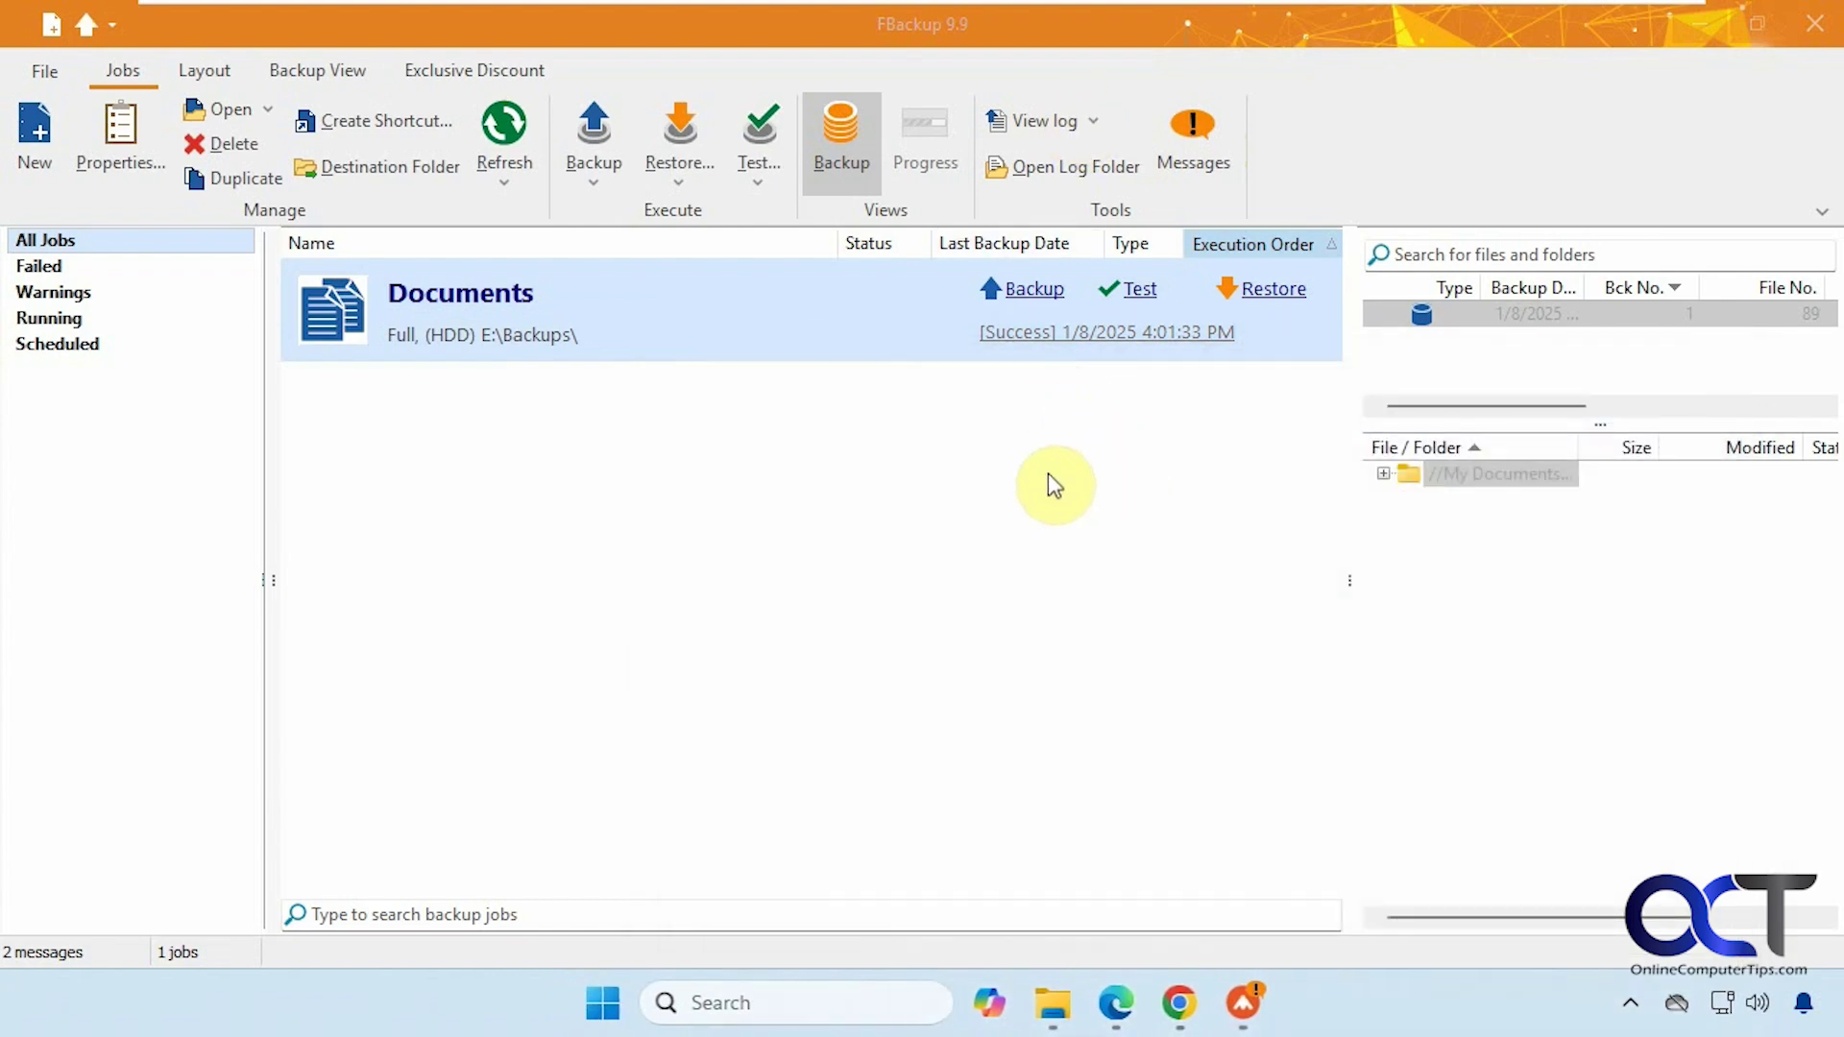
- Browse to E:\Backups\Documents and look inside the zipped backup archive
click(1057, 1014)
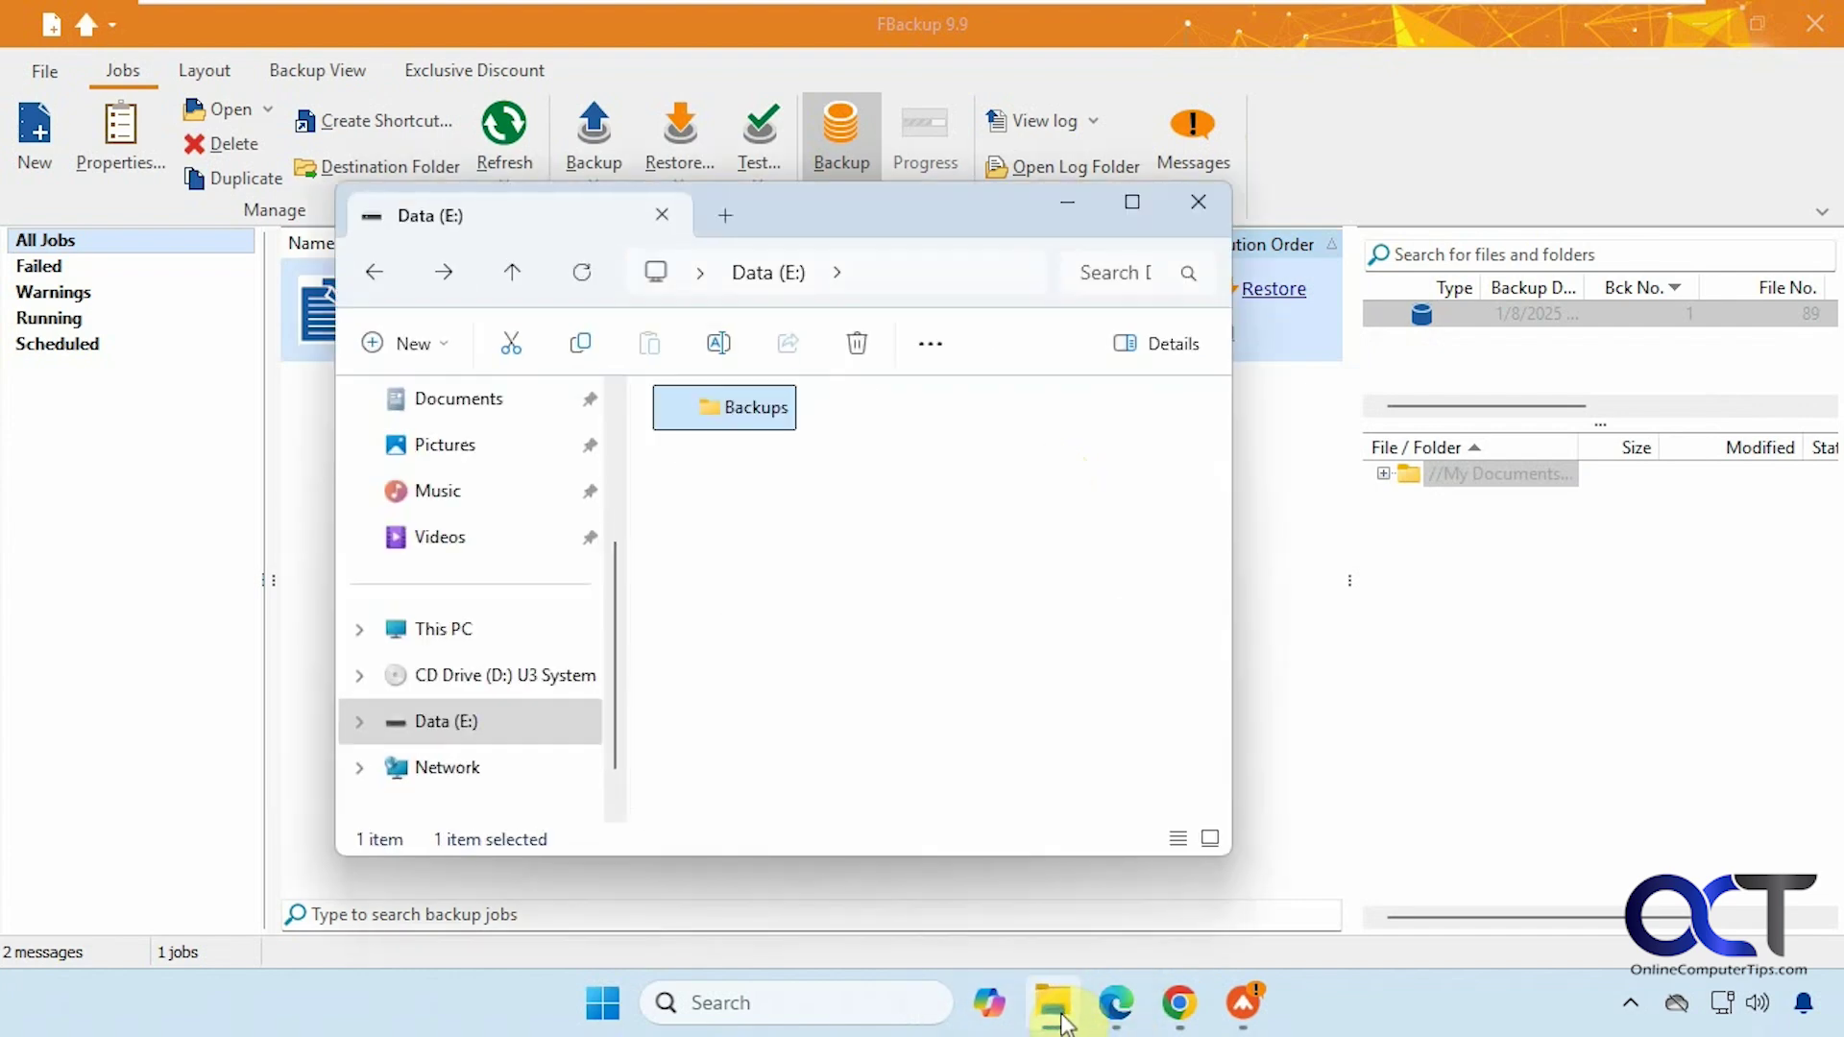
double_click(765, 423)
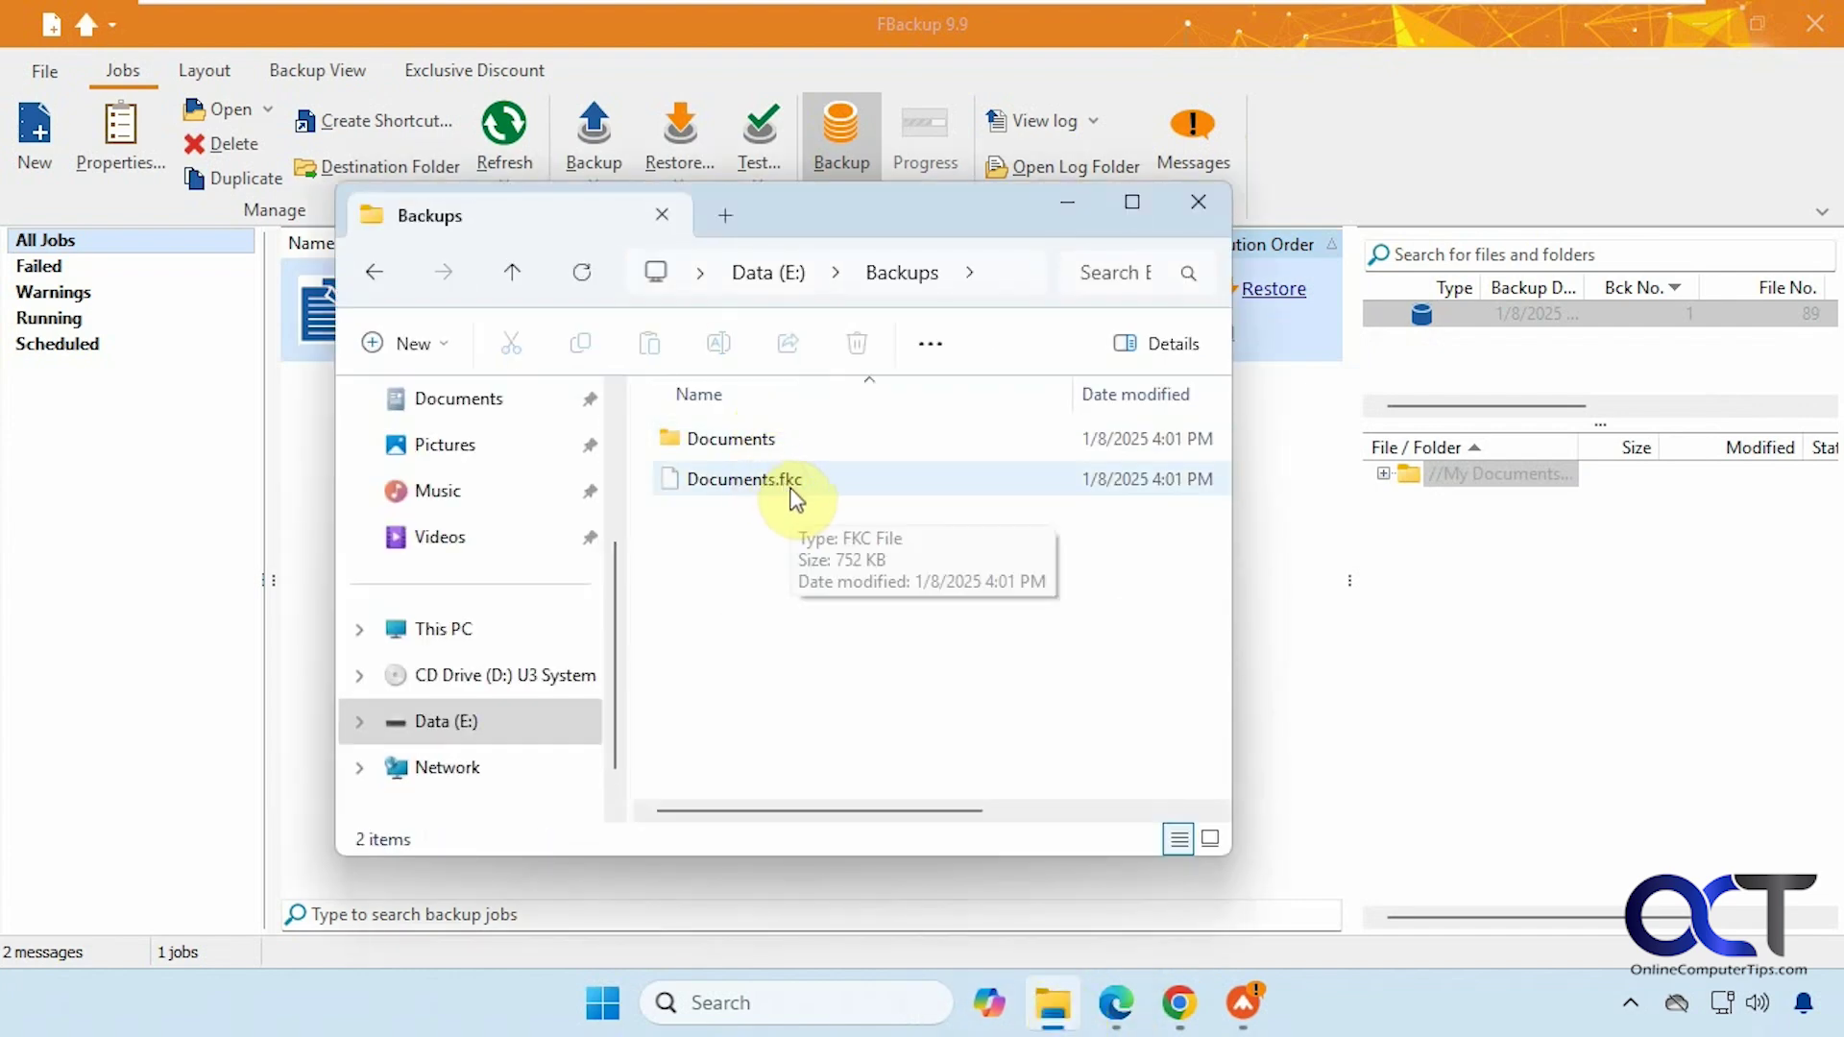
double_click(757, 444)
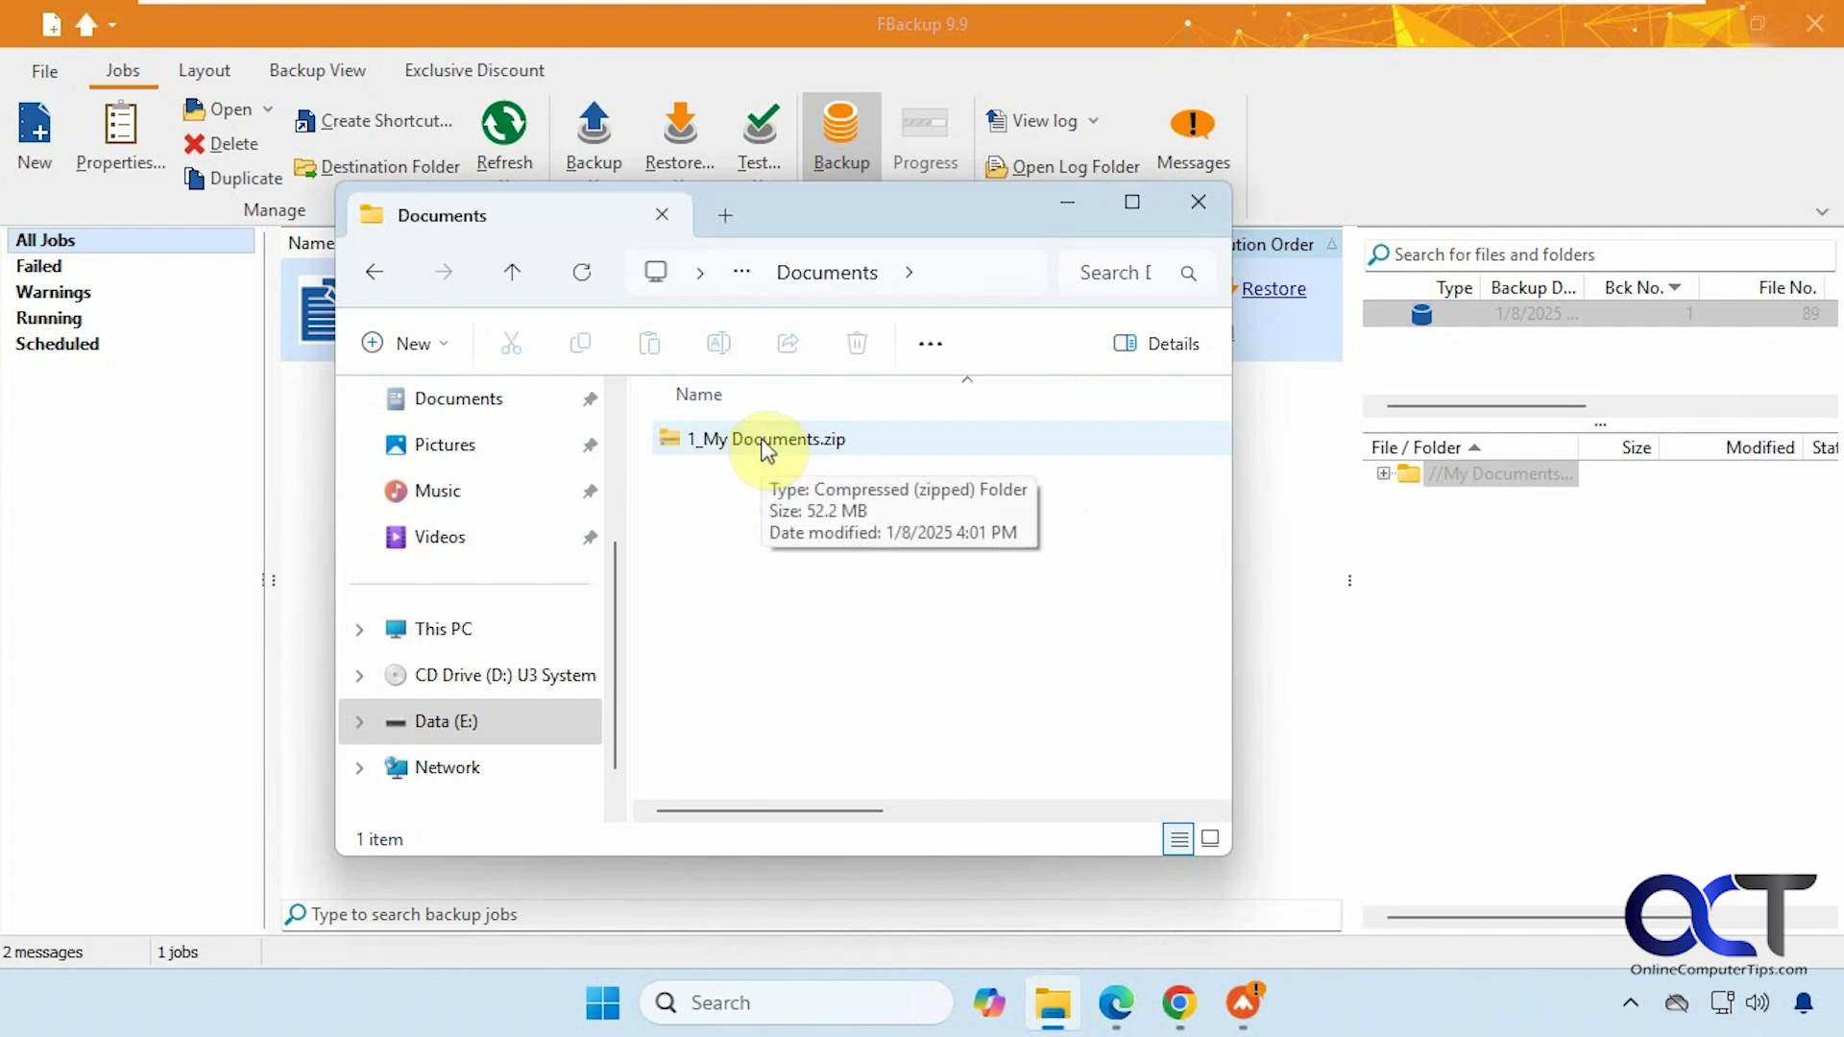
double_click(761, 447)
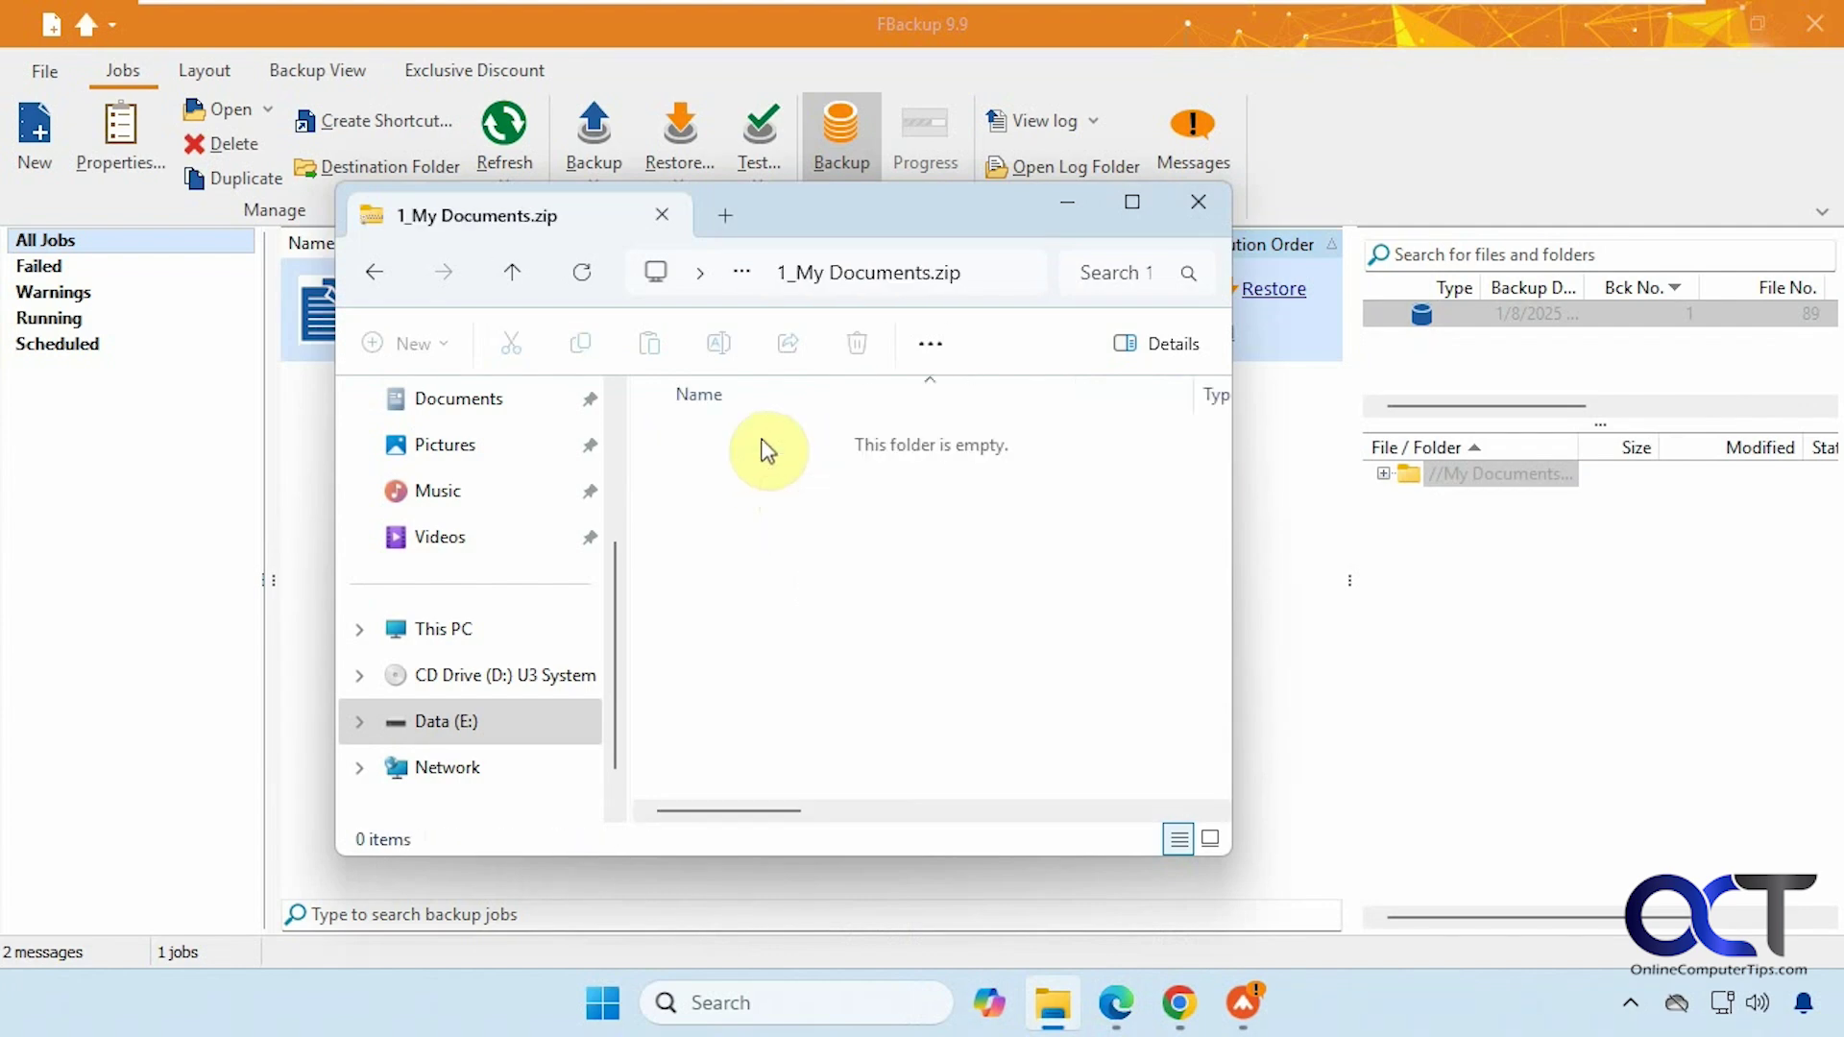
click(374, 272)
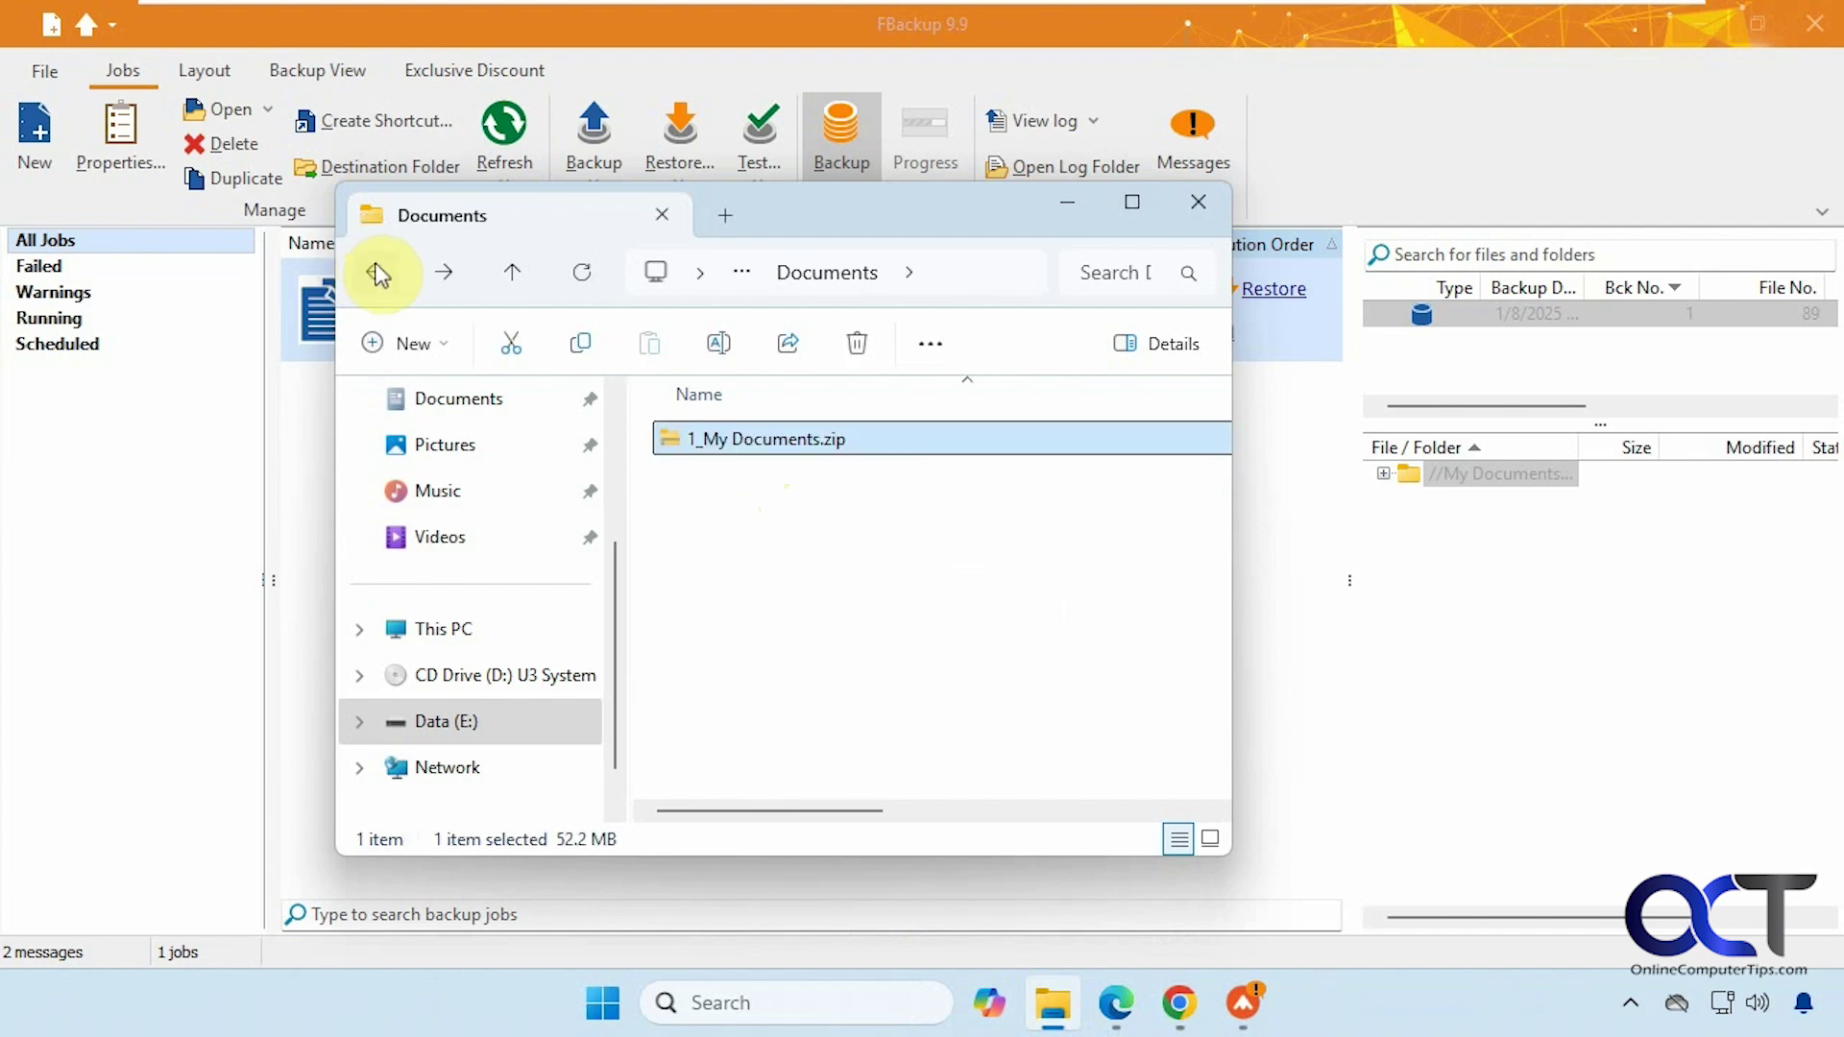
- Check that 1_My Documents.zip is 52.2 MB in Properties, then close the folder window
right_click(769, 447)
click(844, 574)
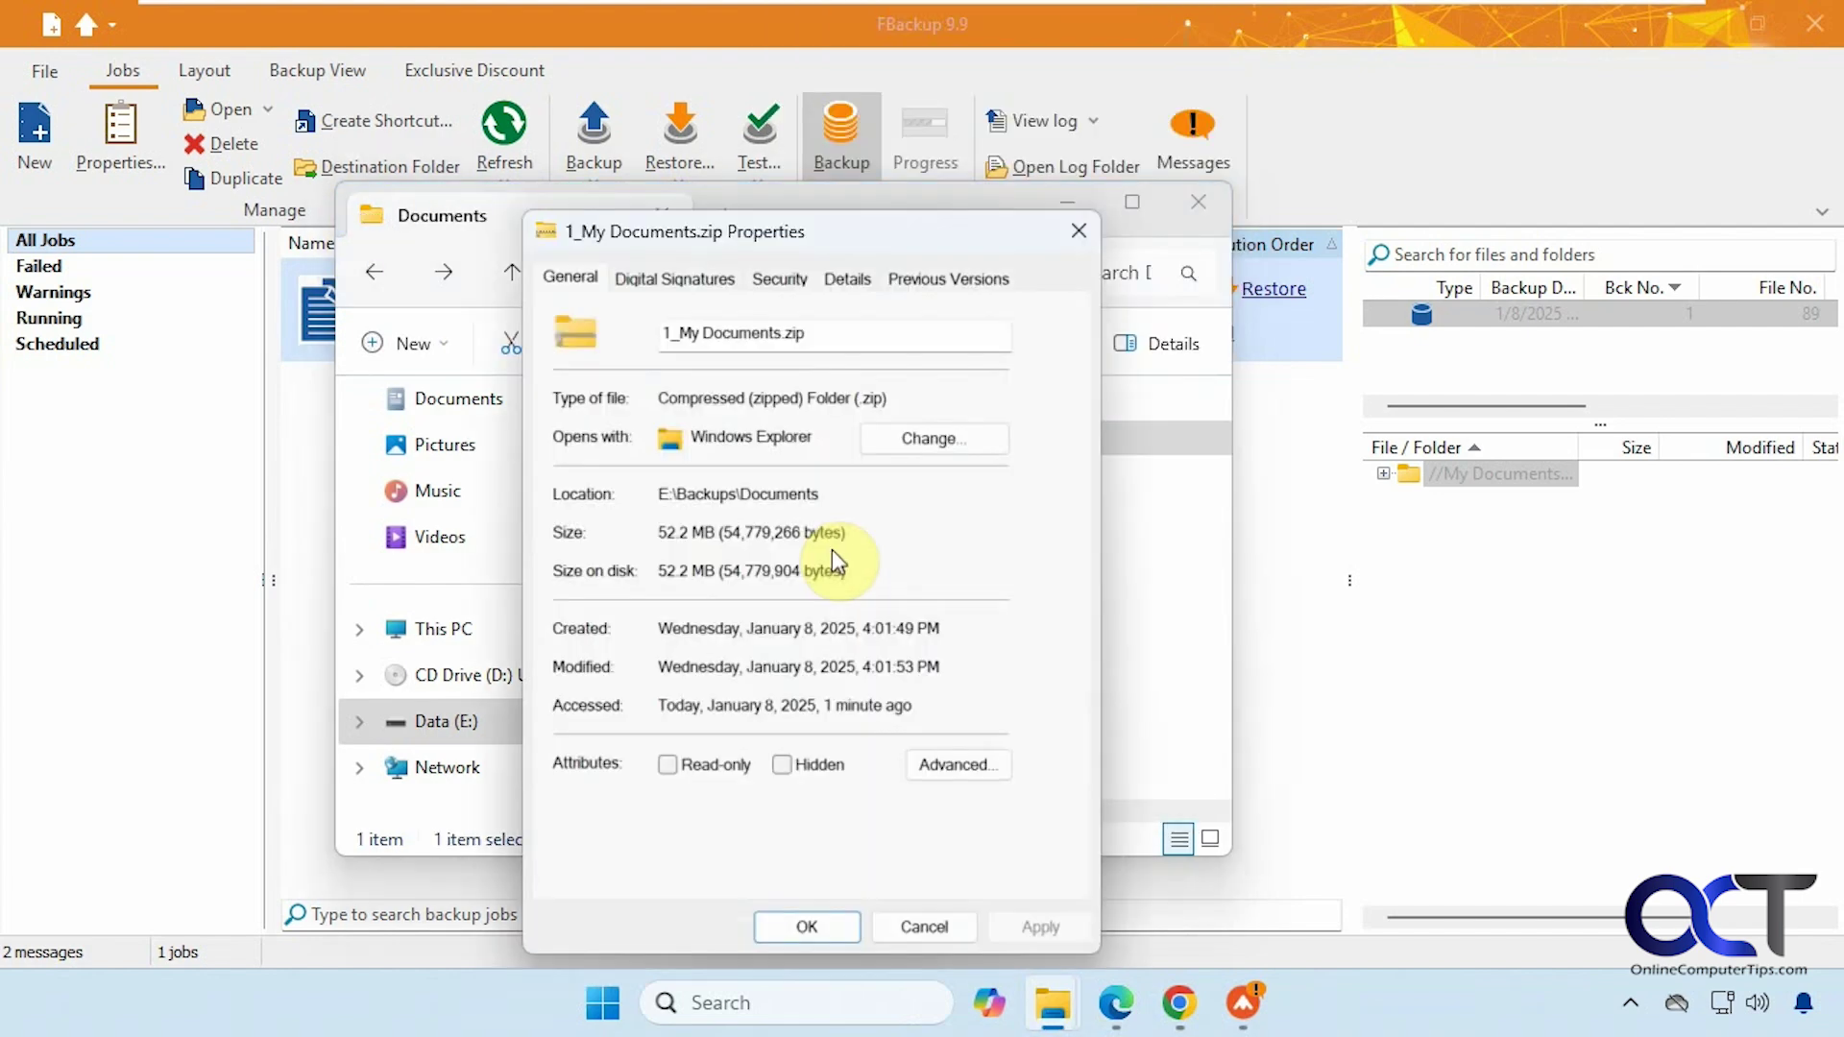
click(924, 927)
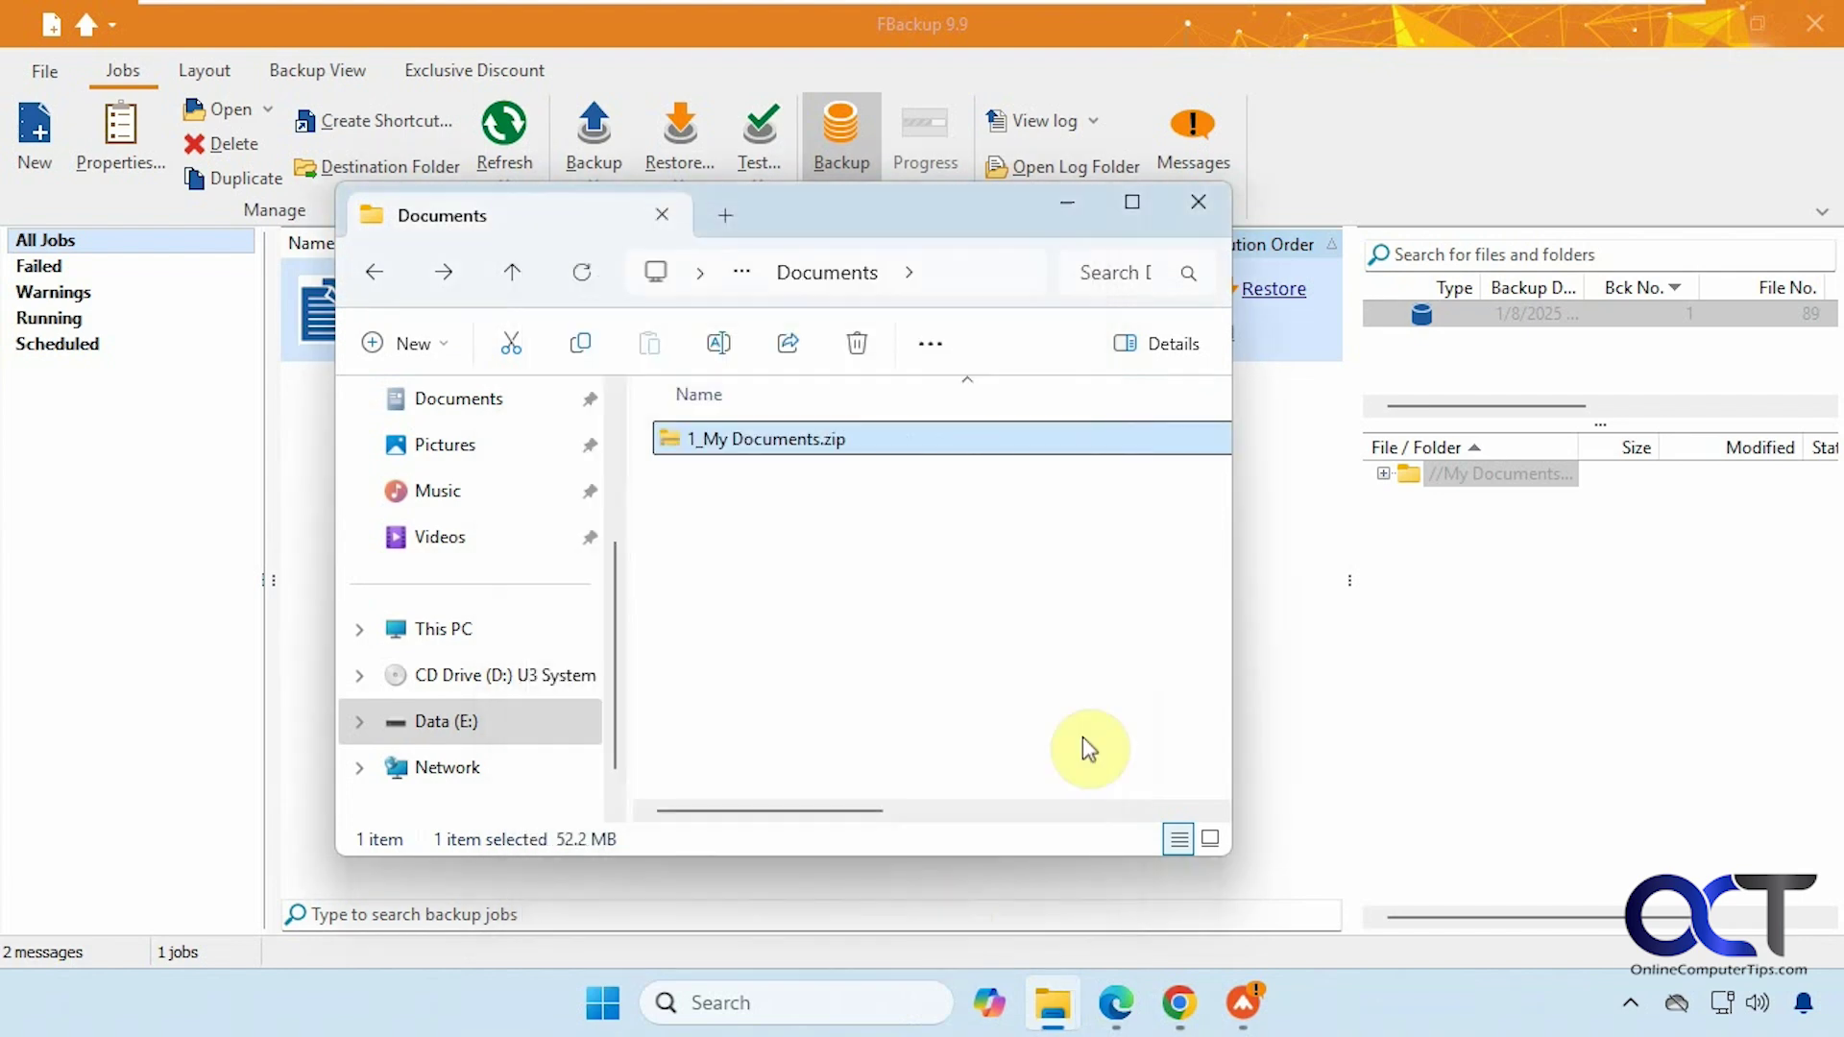
click(1199, 204)
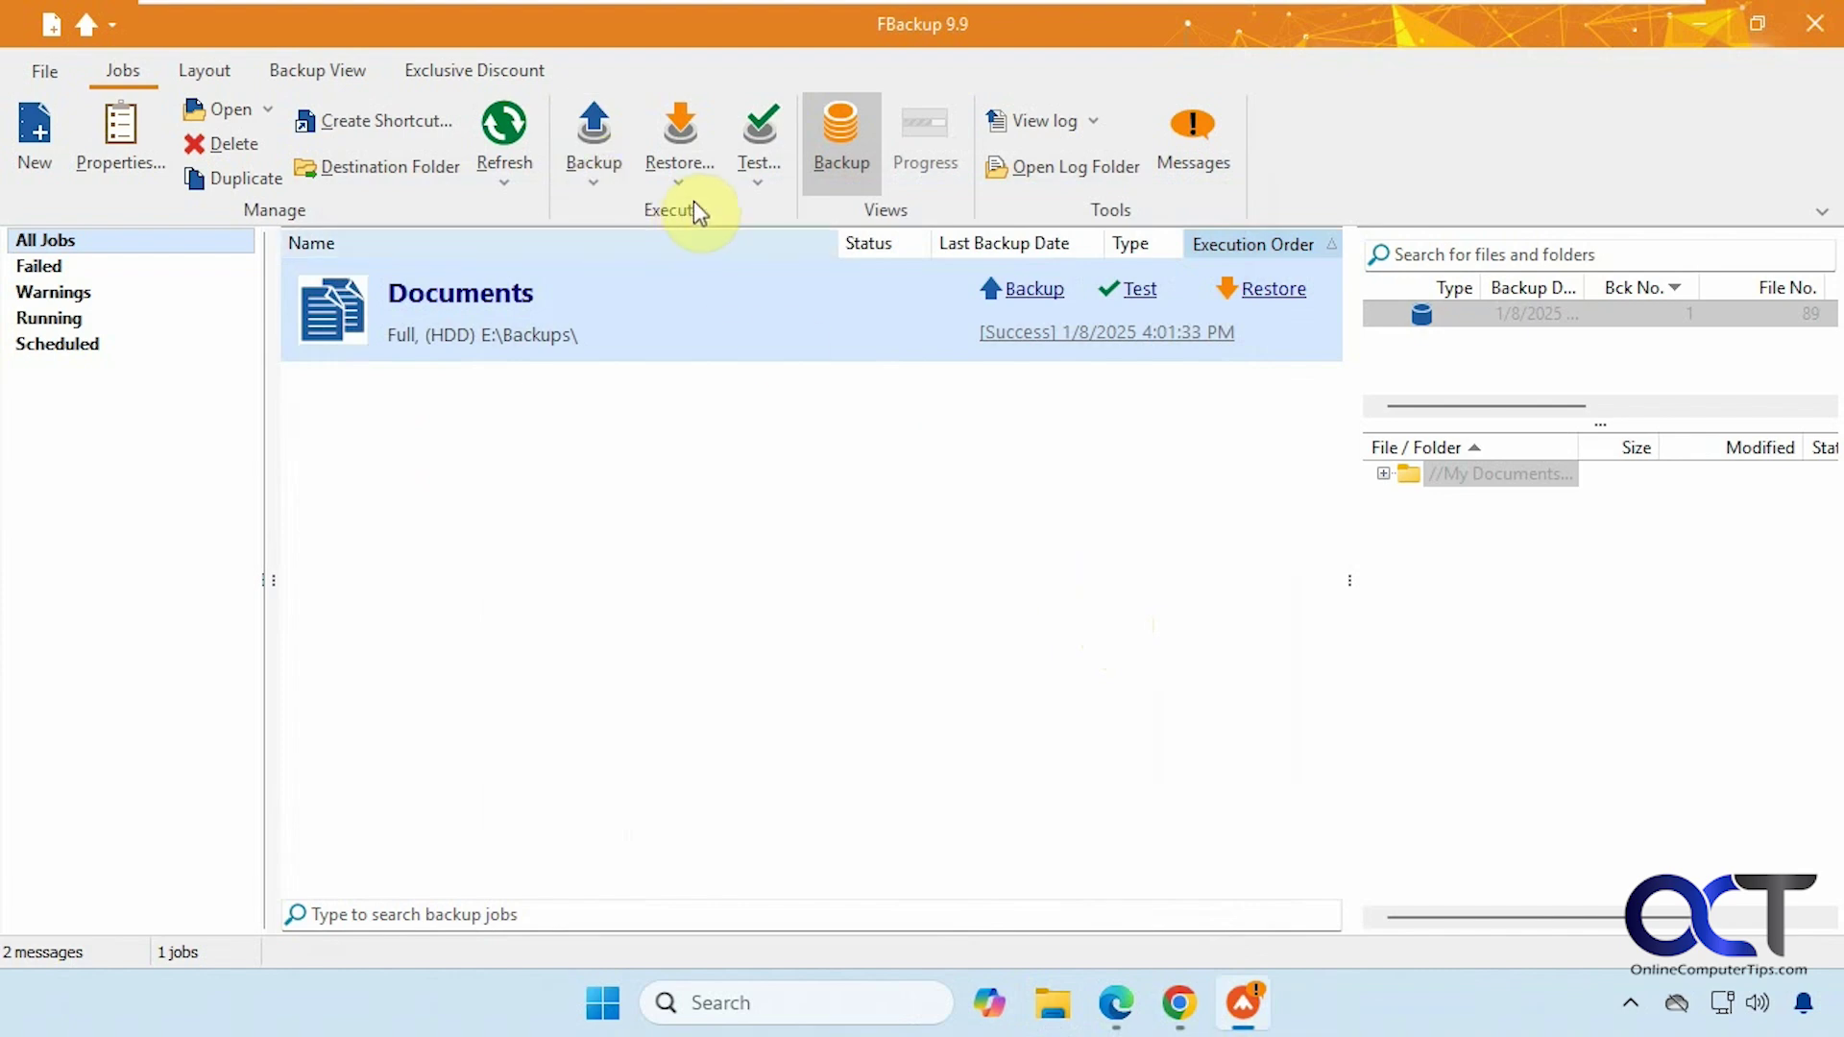
- Run a full test of the Documents backup job using Test..
click(761, 171)
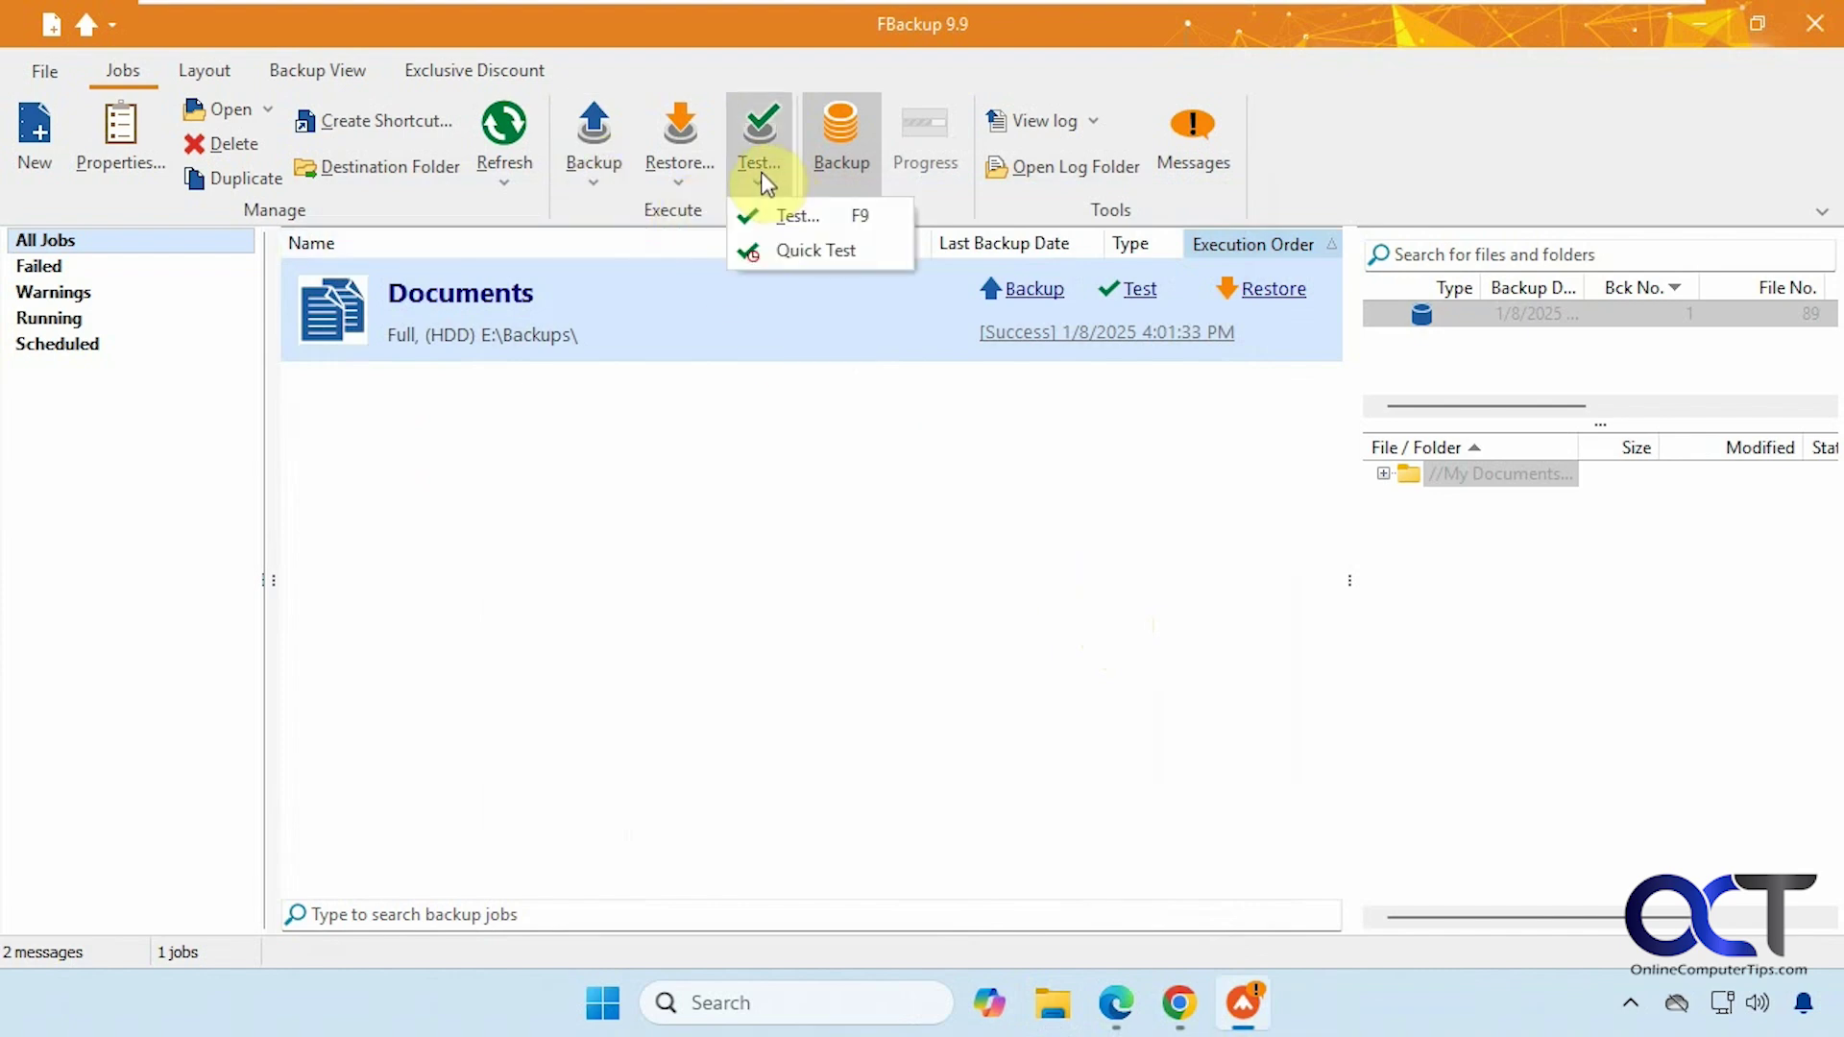
click(803, 222)
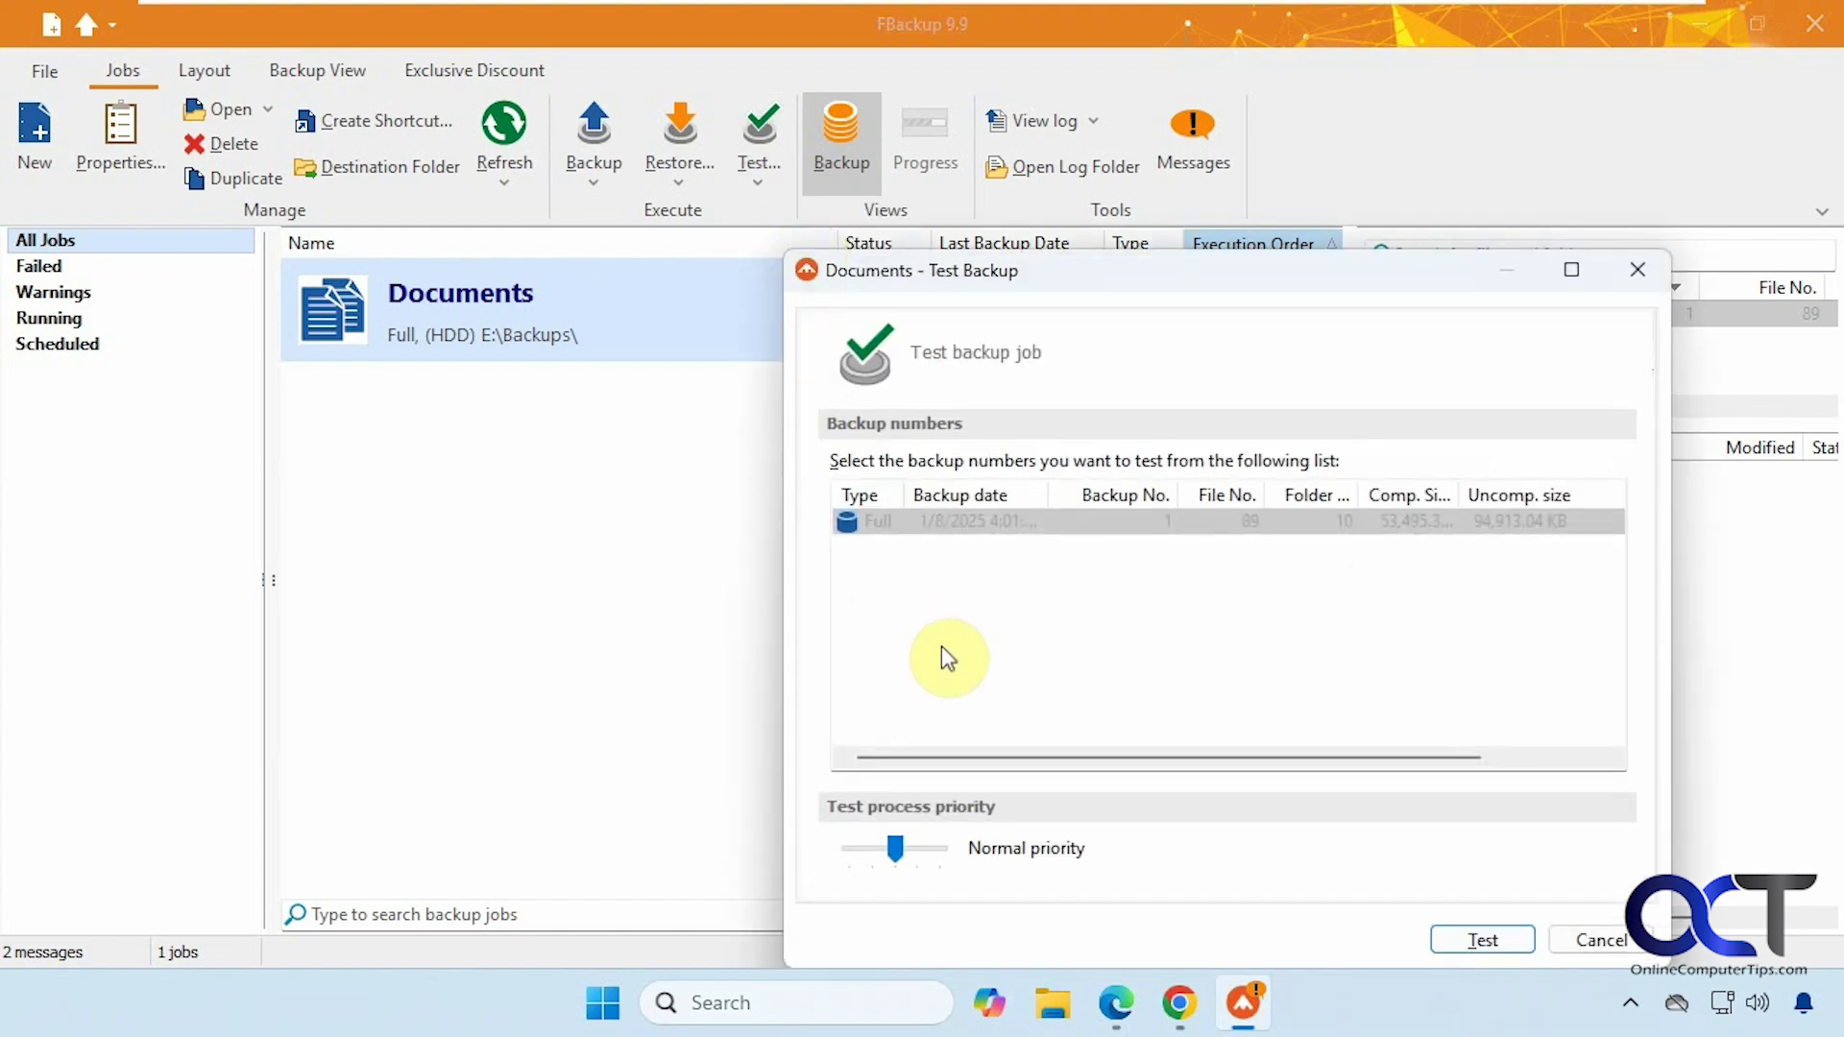
click(1451, 936)
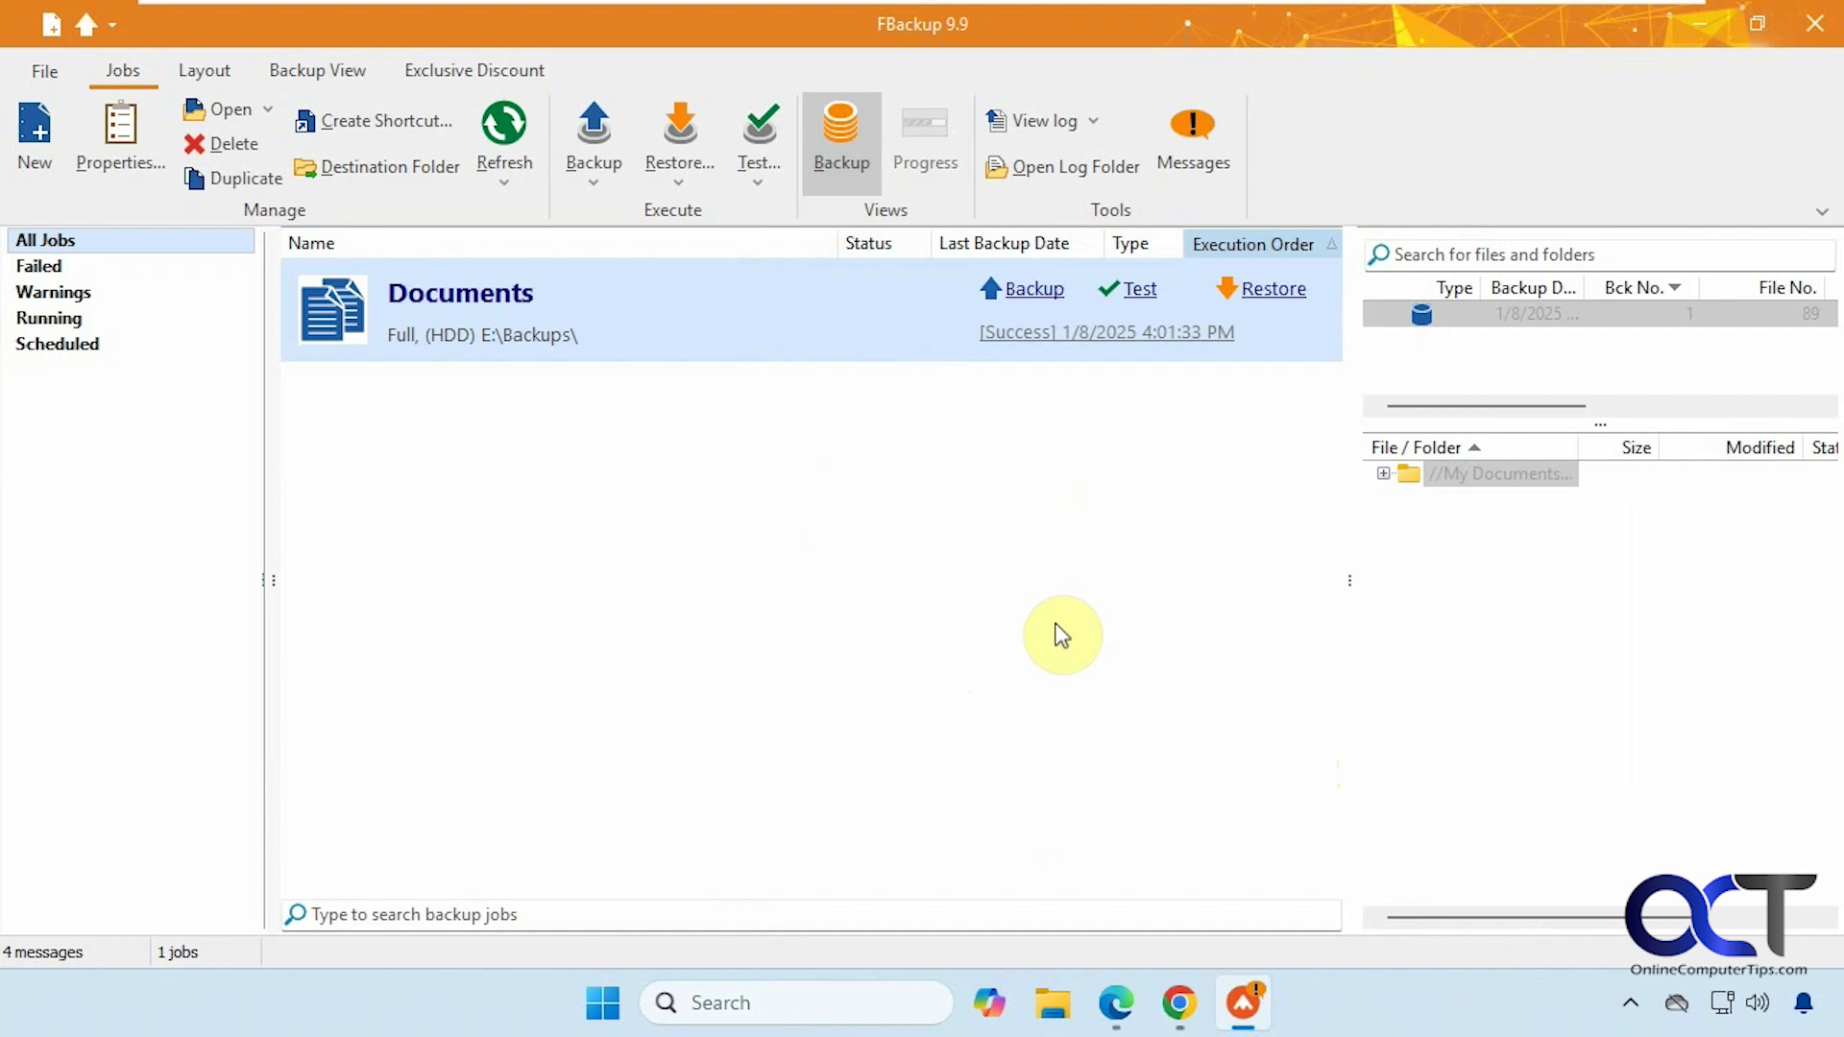
- Start the Documents Restore Wizard and point the restore destination at the Desktop folder
click(679, 166)
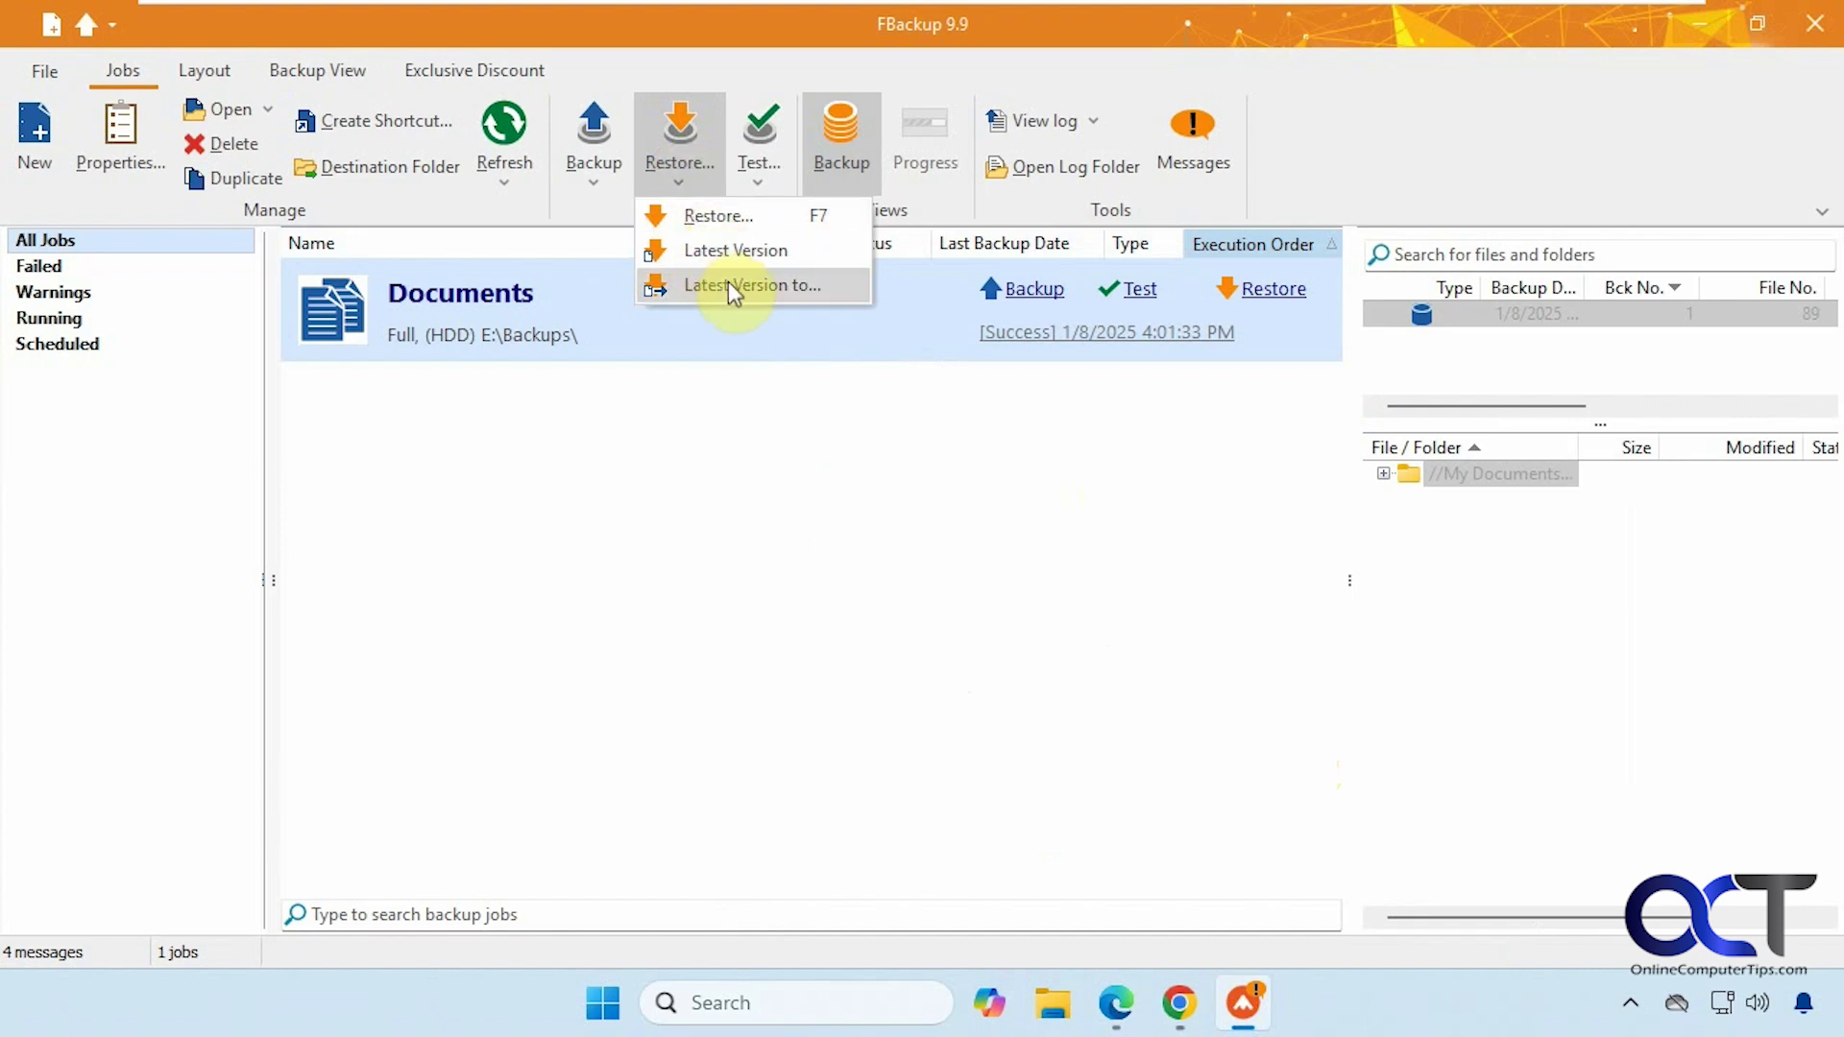
click(746, 213)
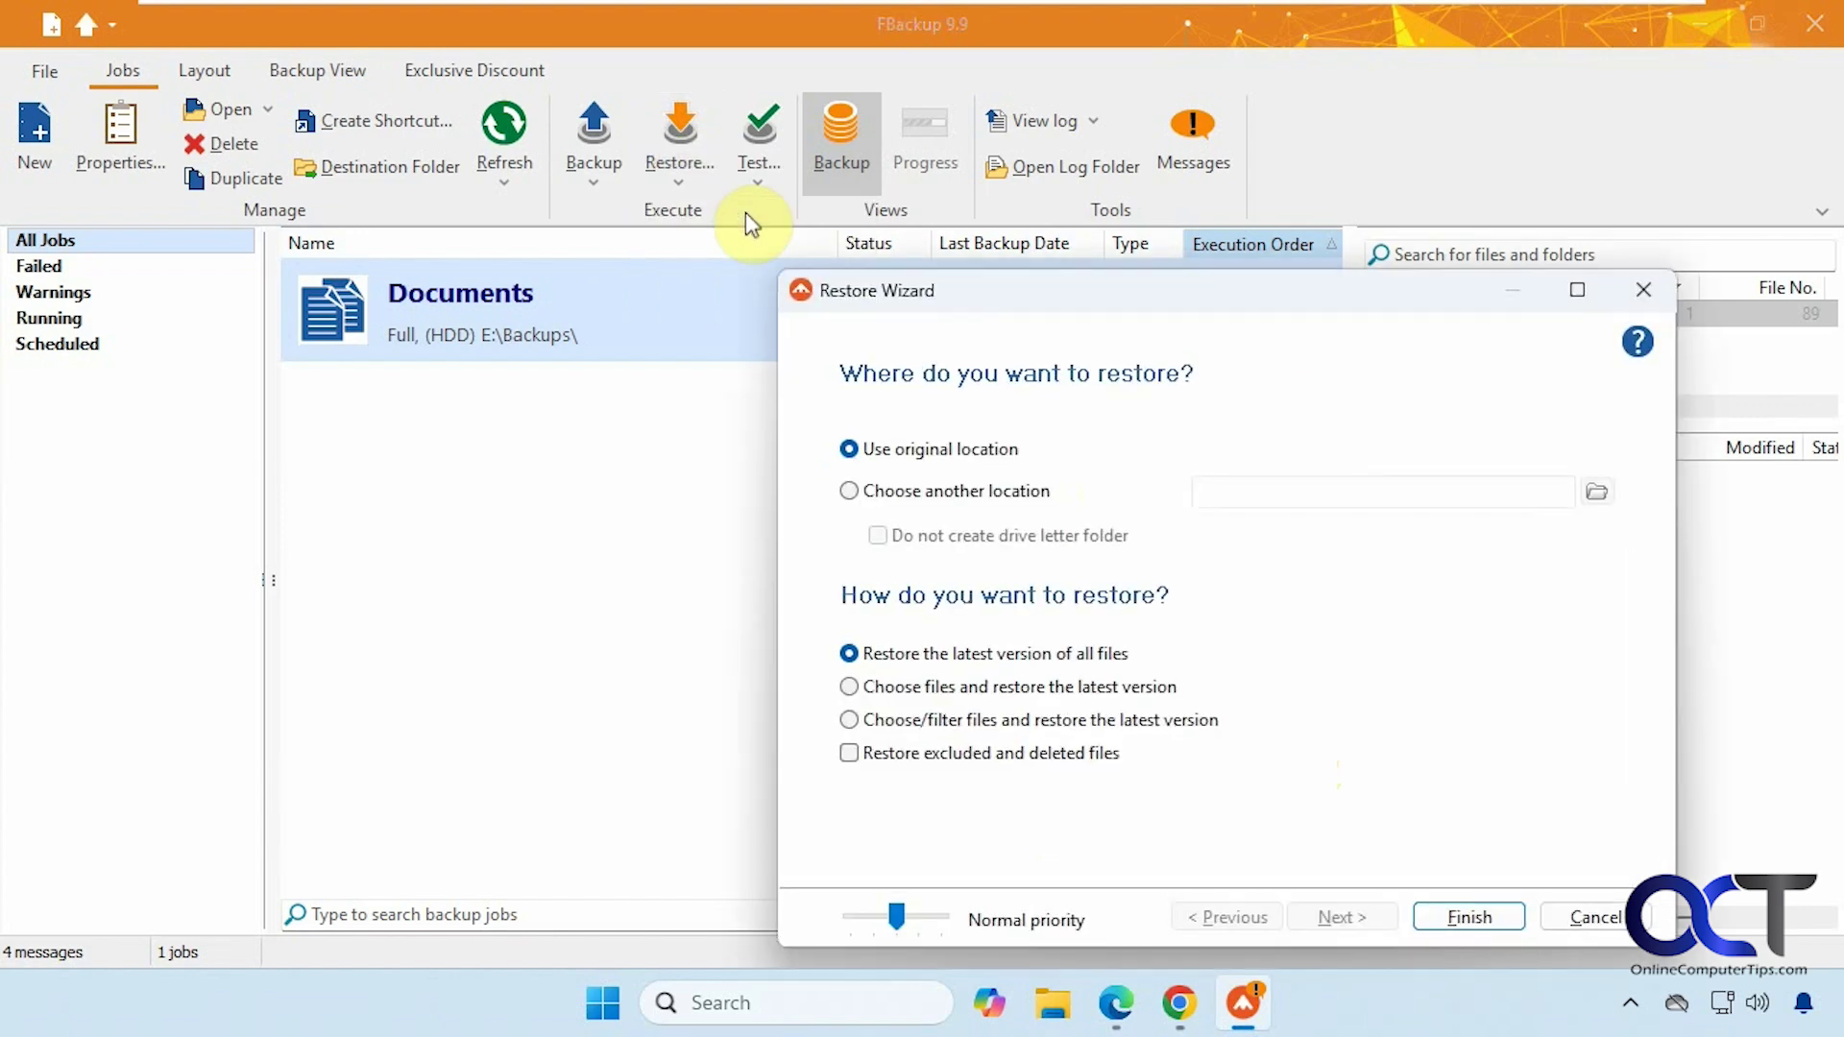
drag(1039, 296, 774, 200)
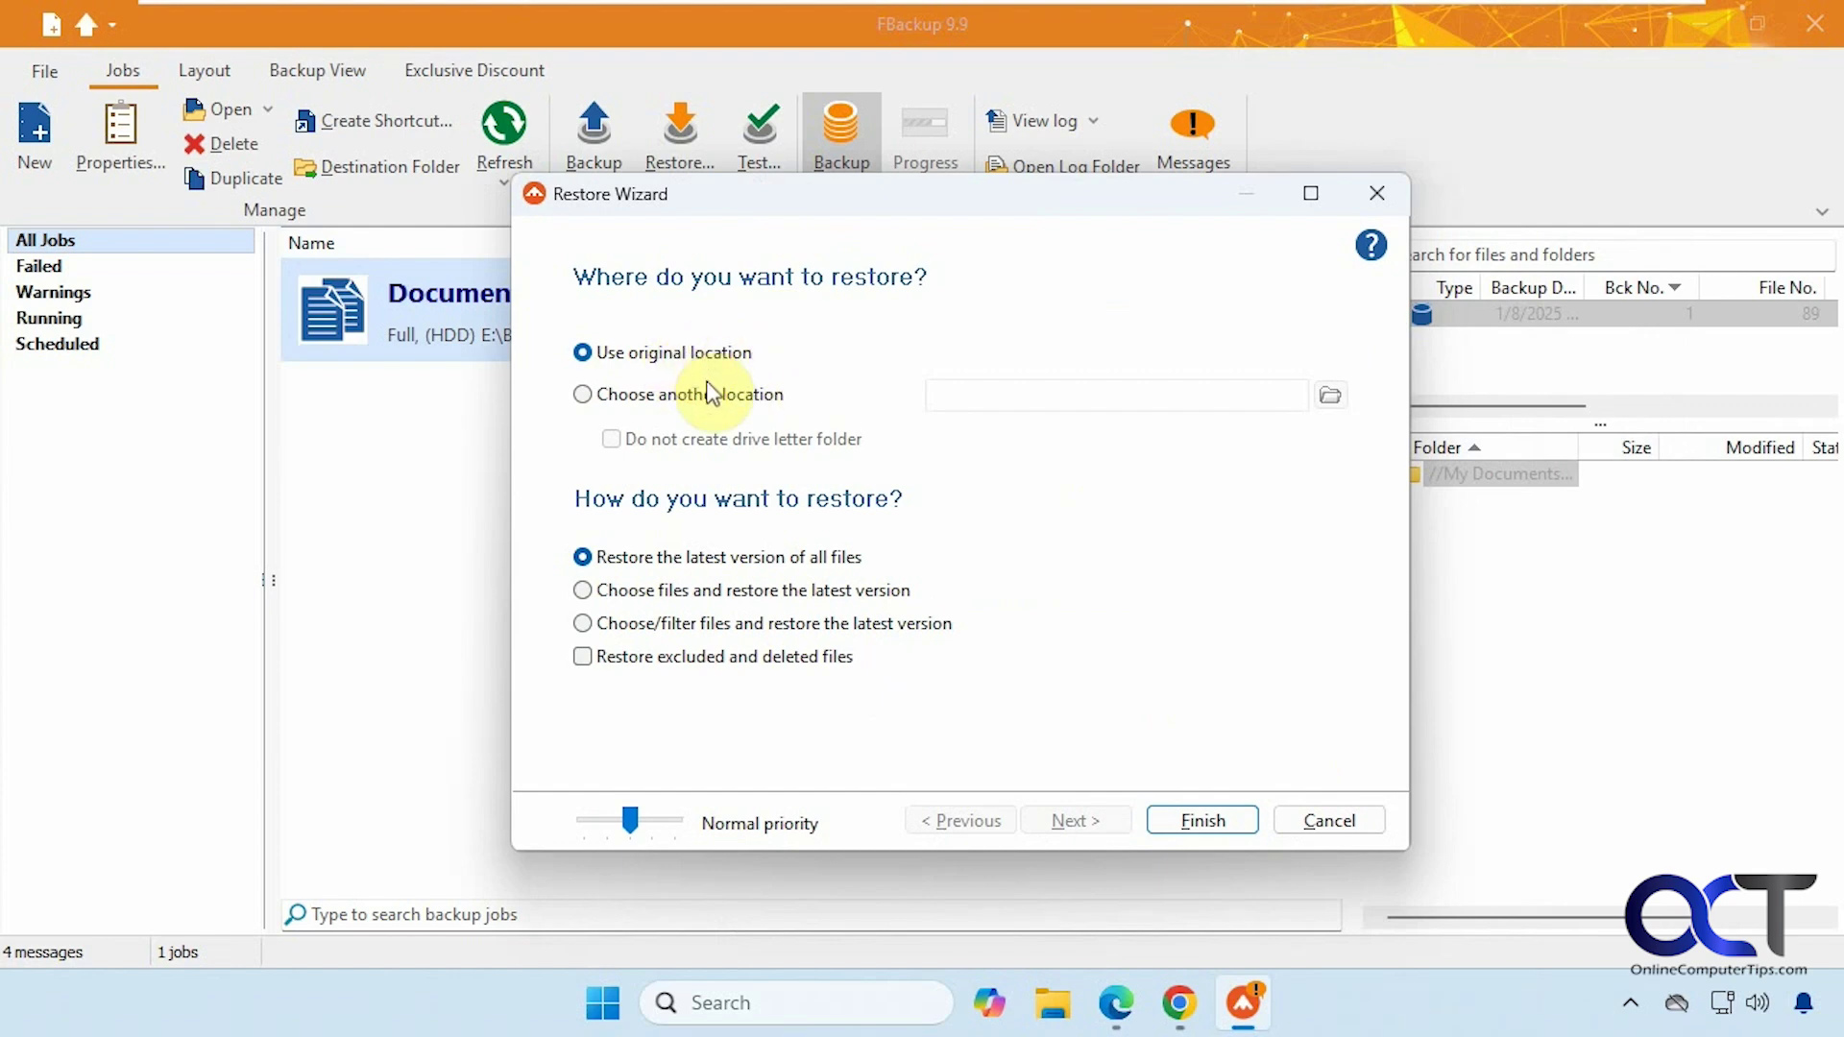
click(684, 401)
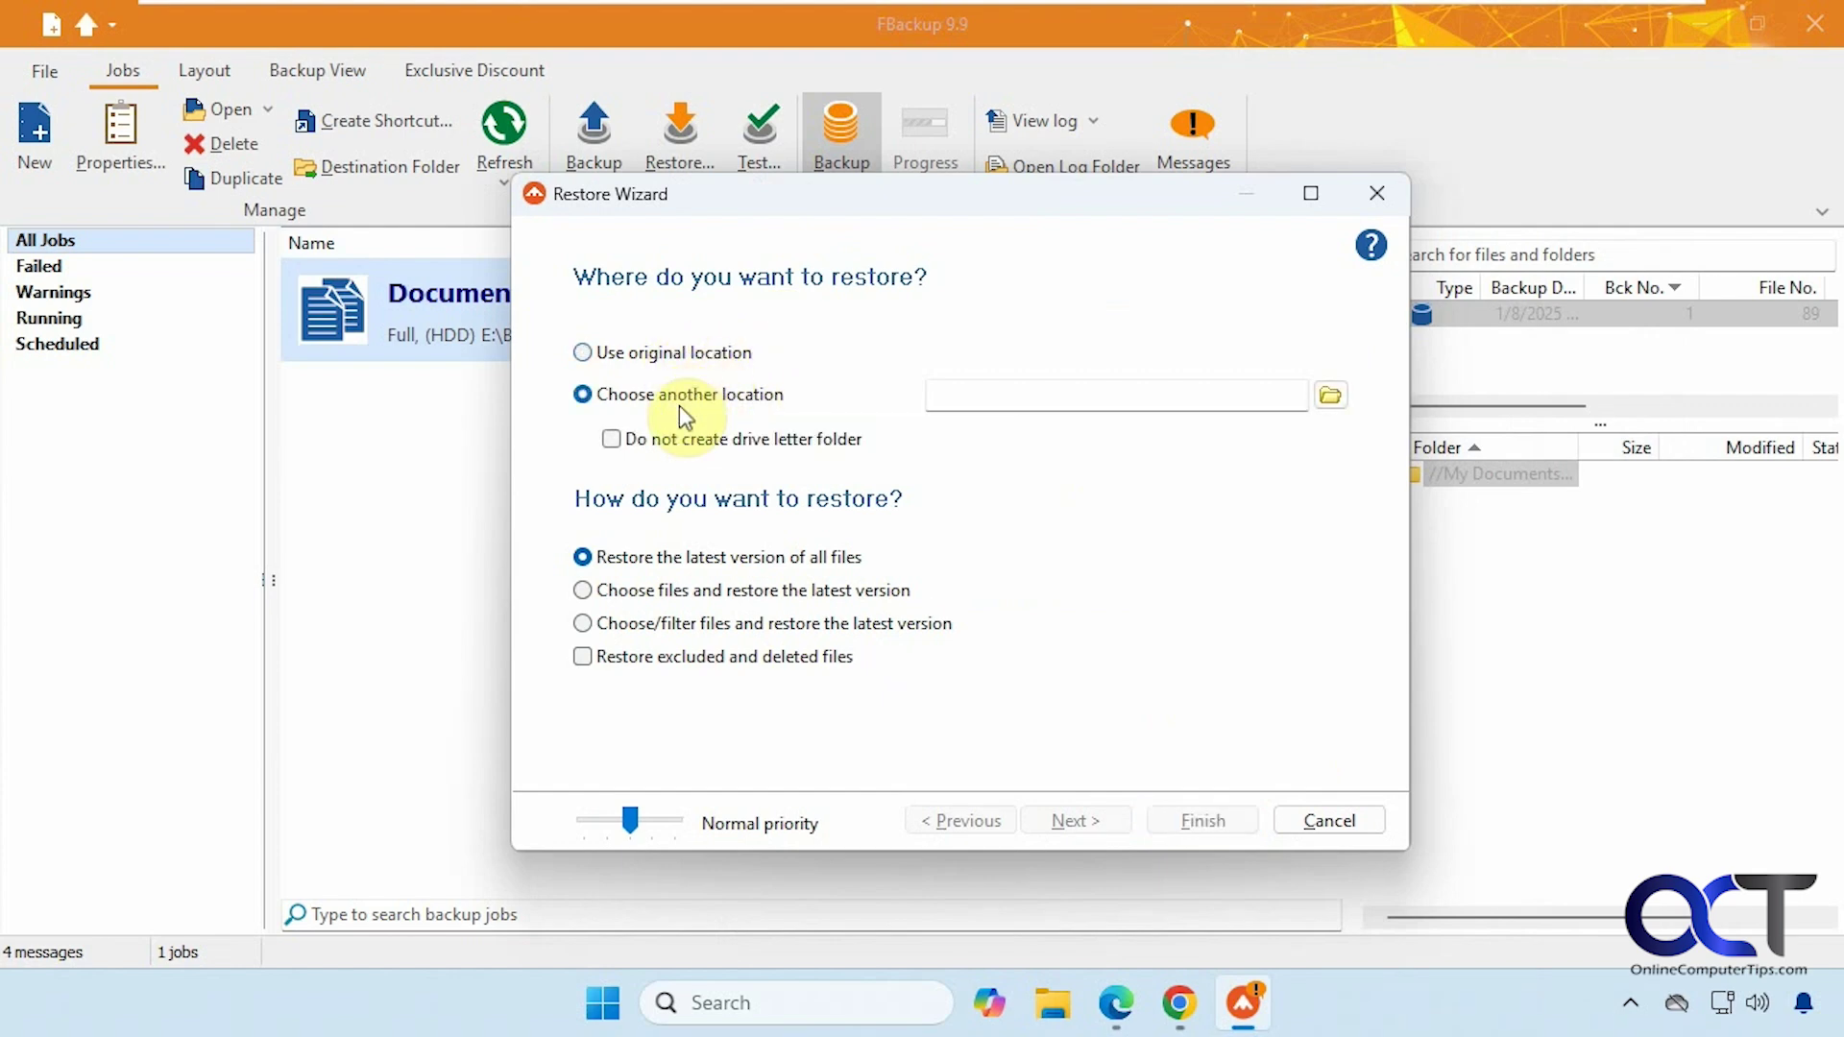
click(1331, 395)
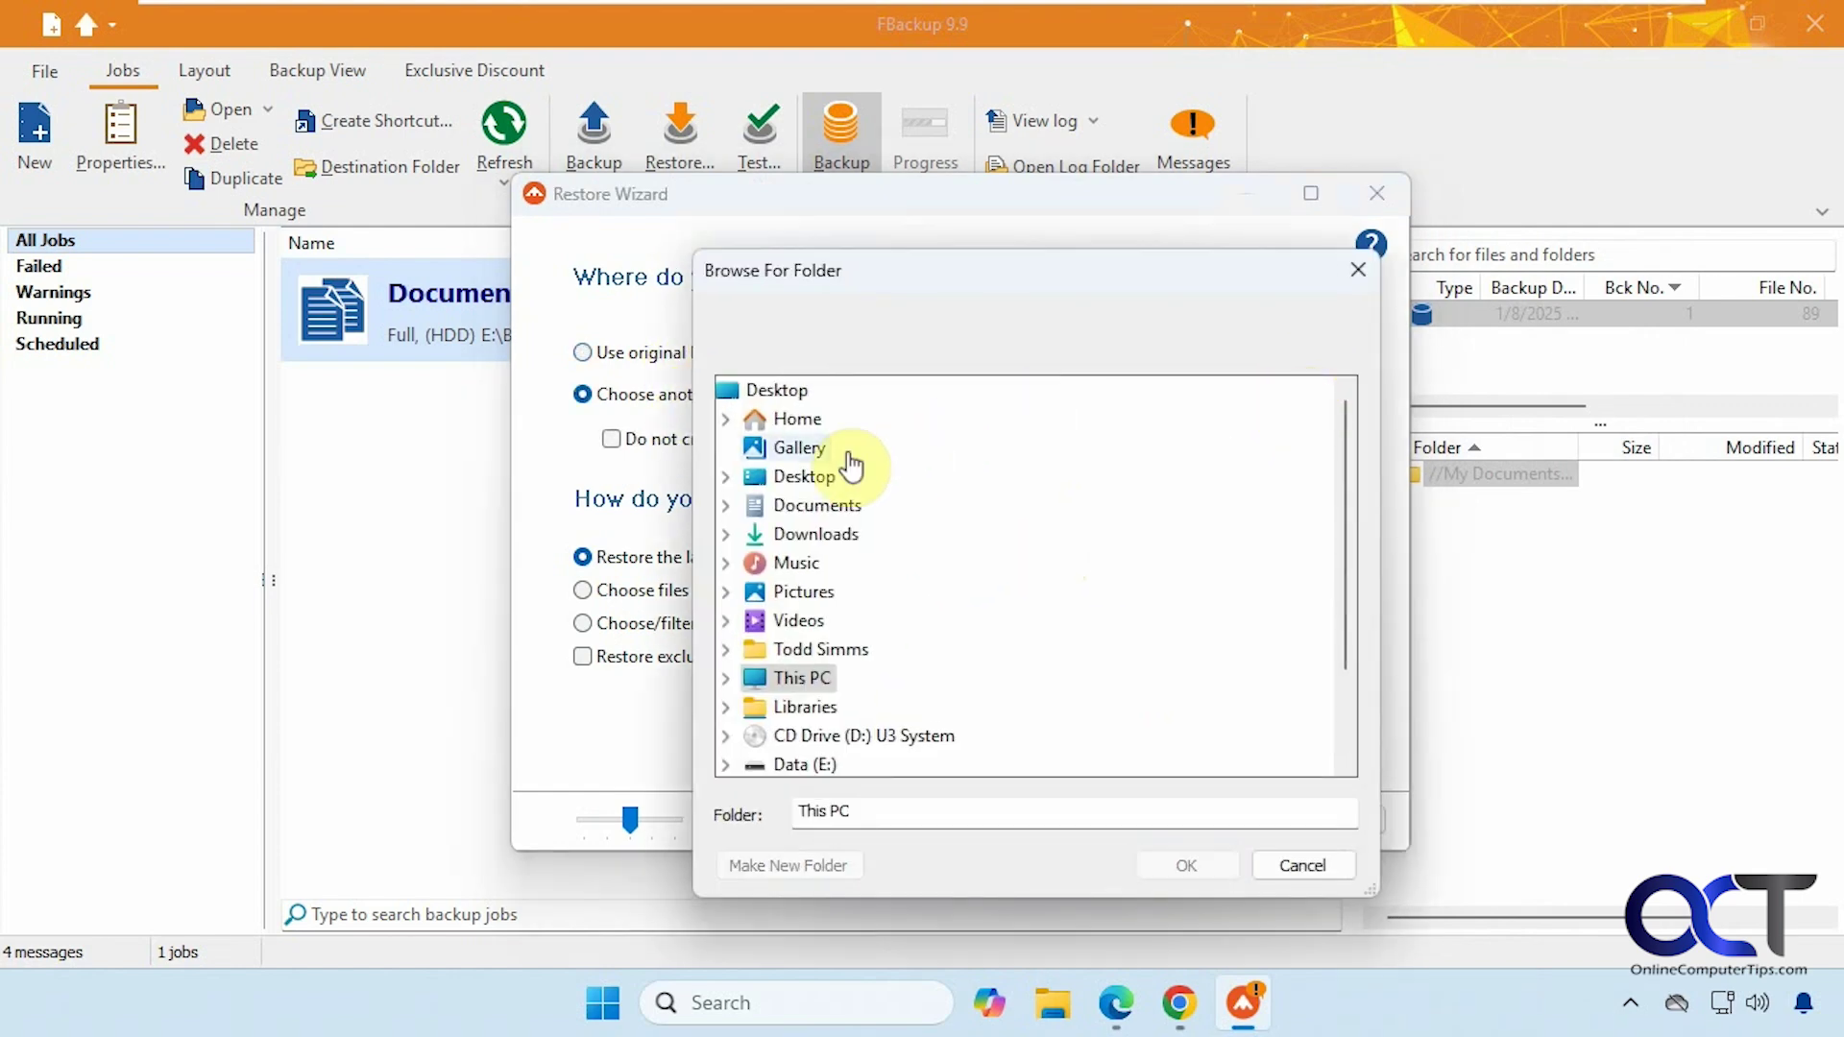
click(805, 476)
click(1218, 865)
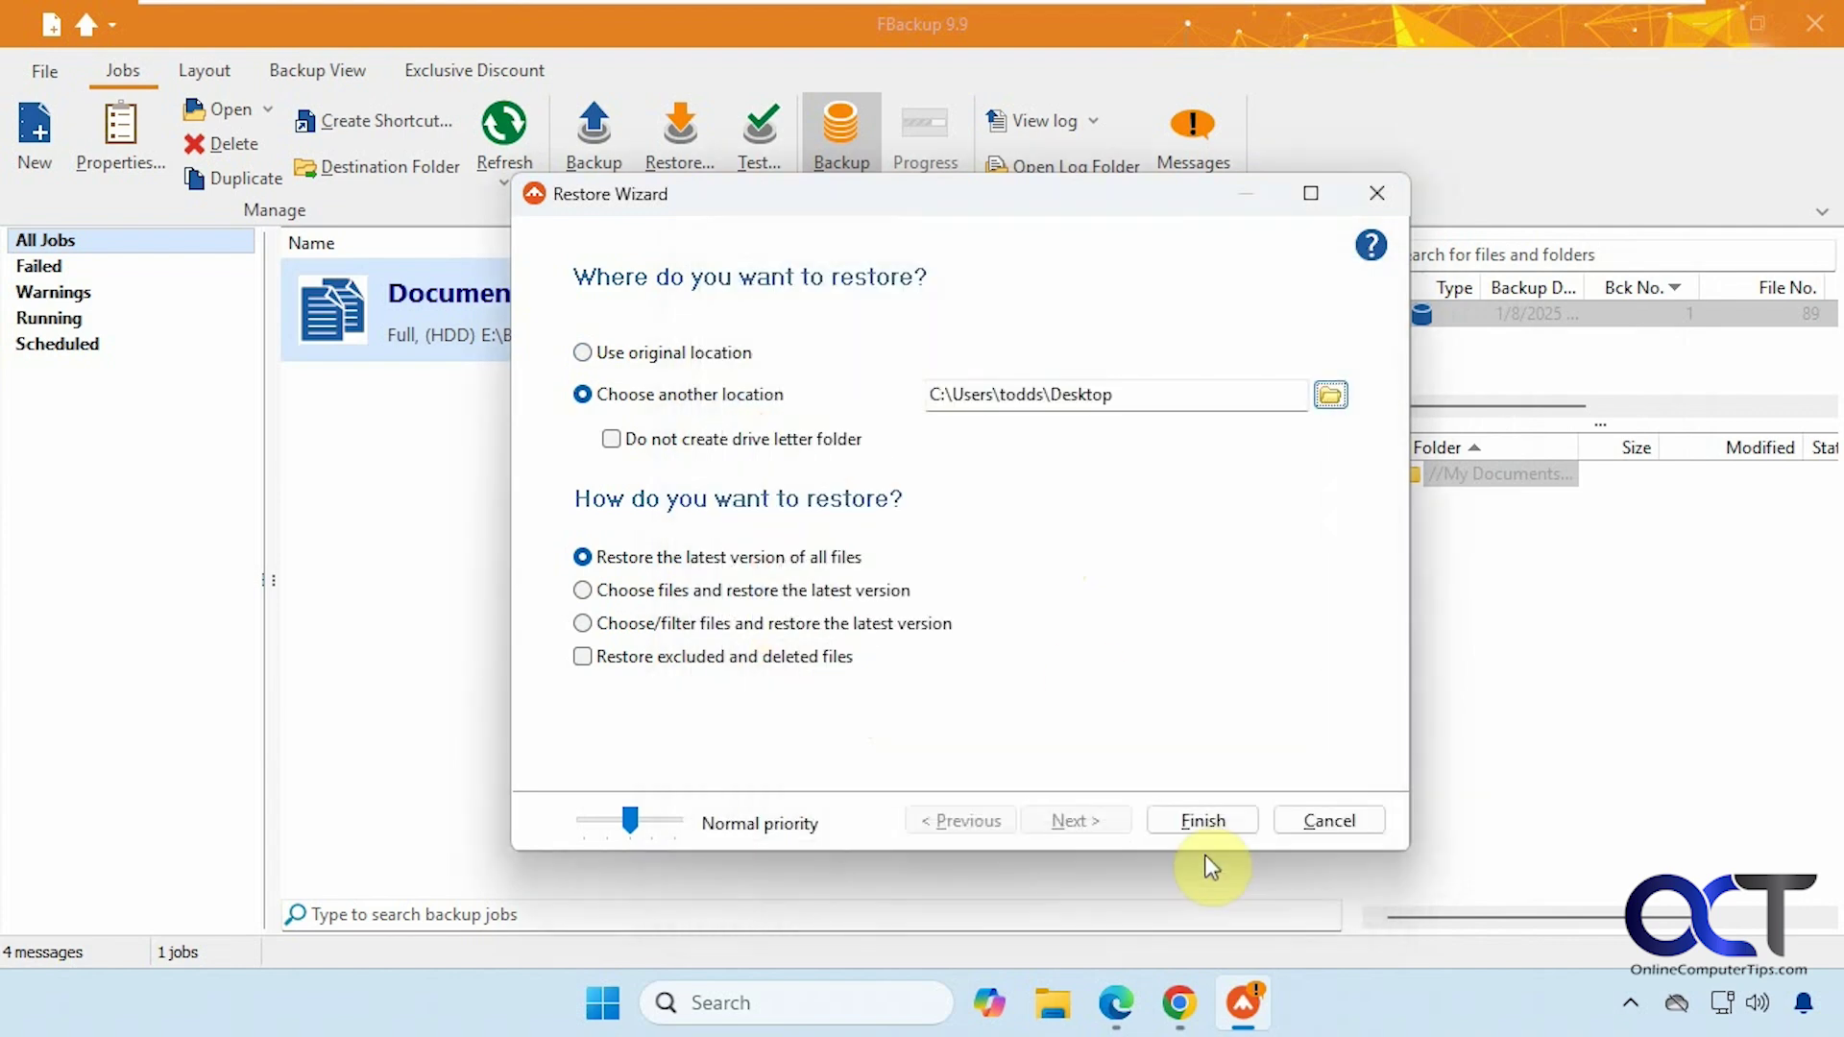
- Preview the individual-file selection page with the My Documents contents, then go back
click(685, 595)
click(1067, 821)
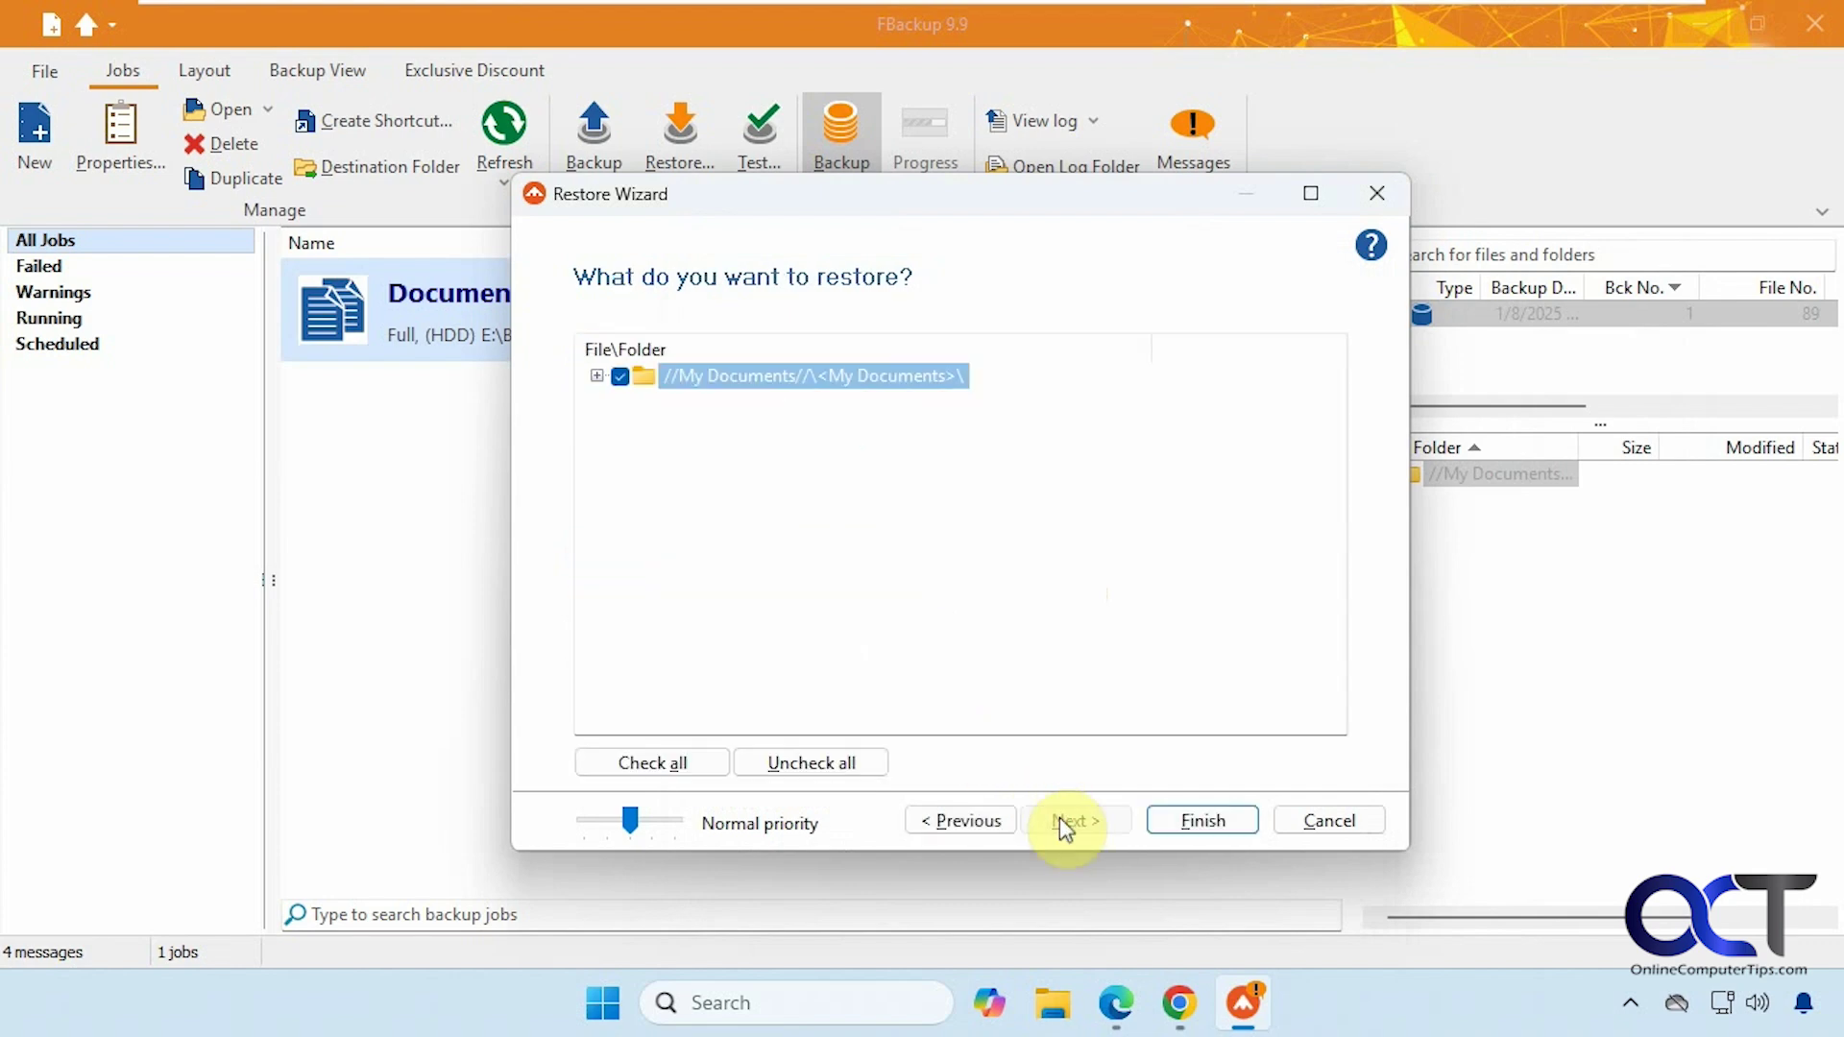
click(597, 376)
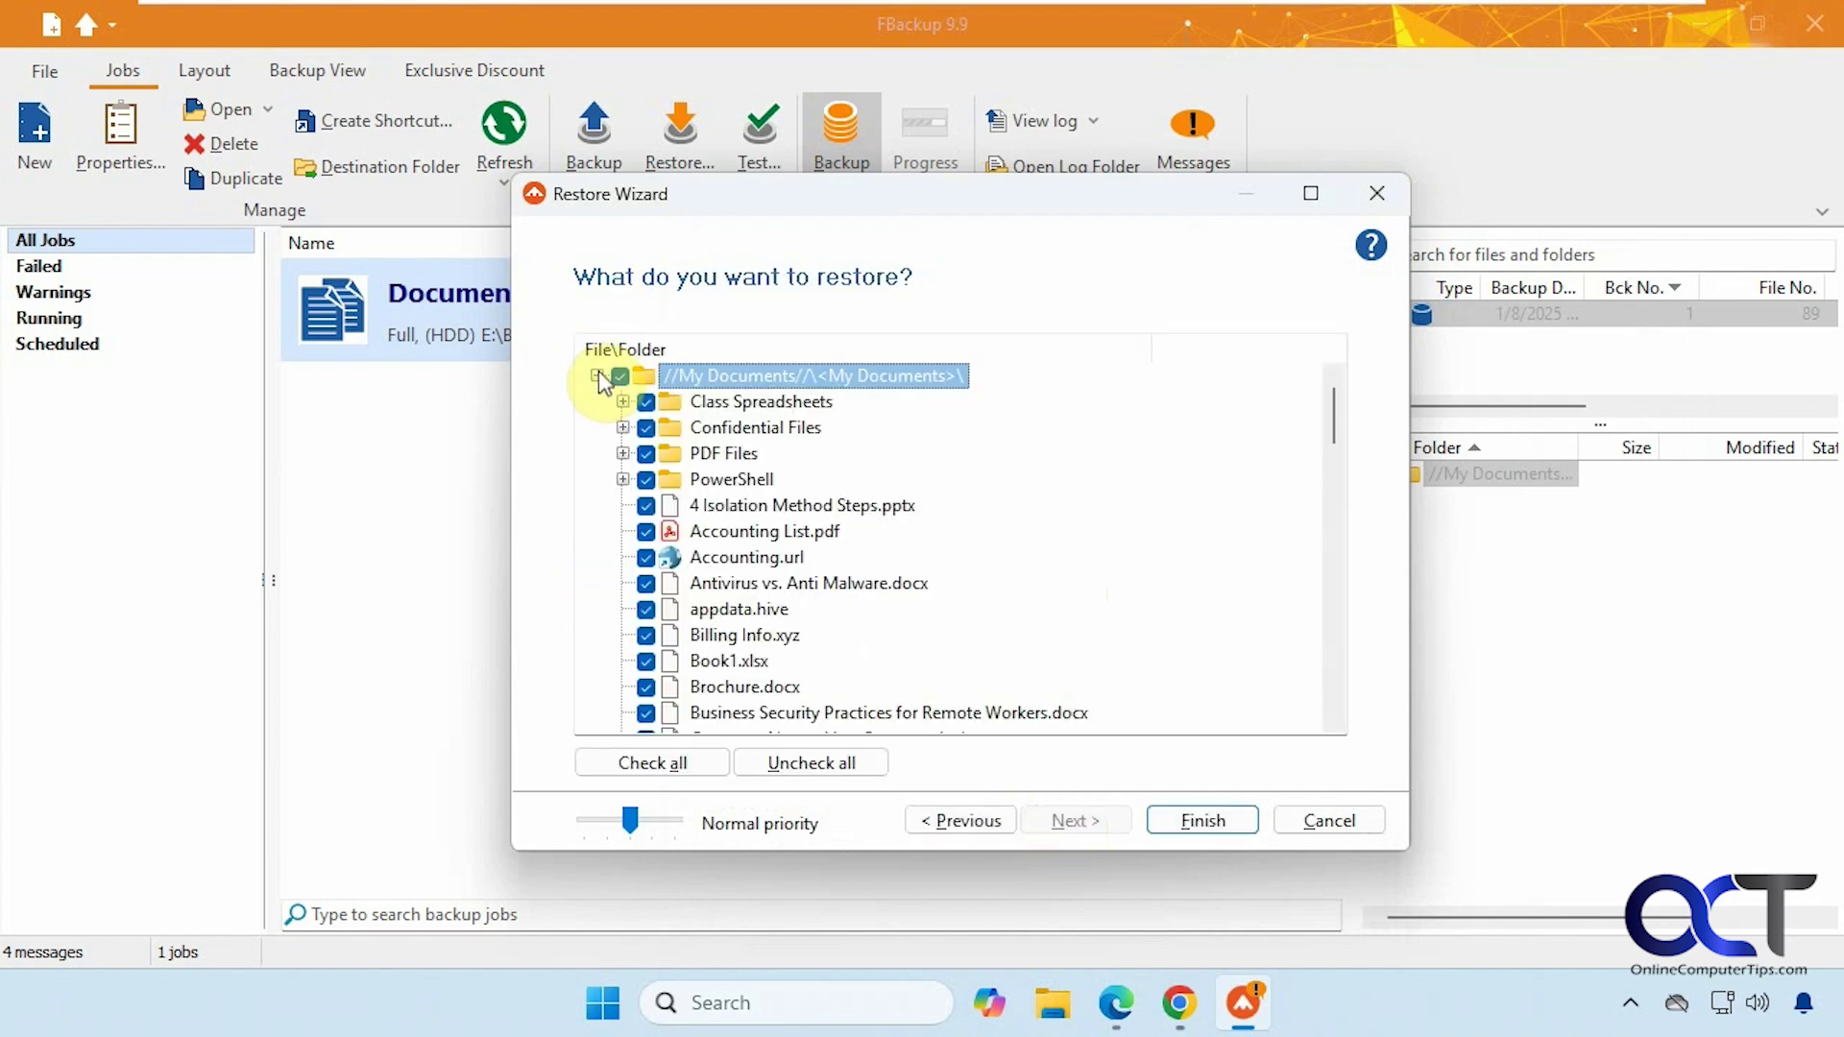
click(596, 375)
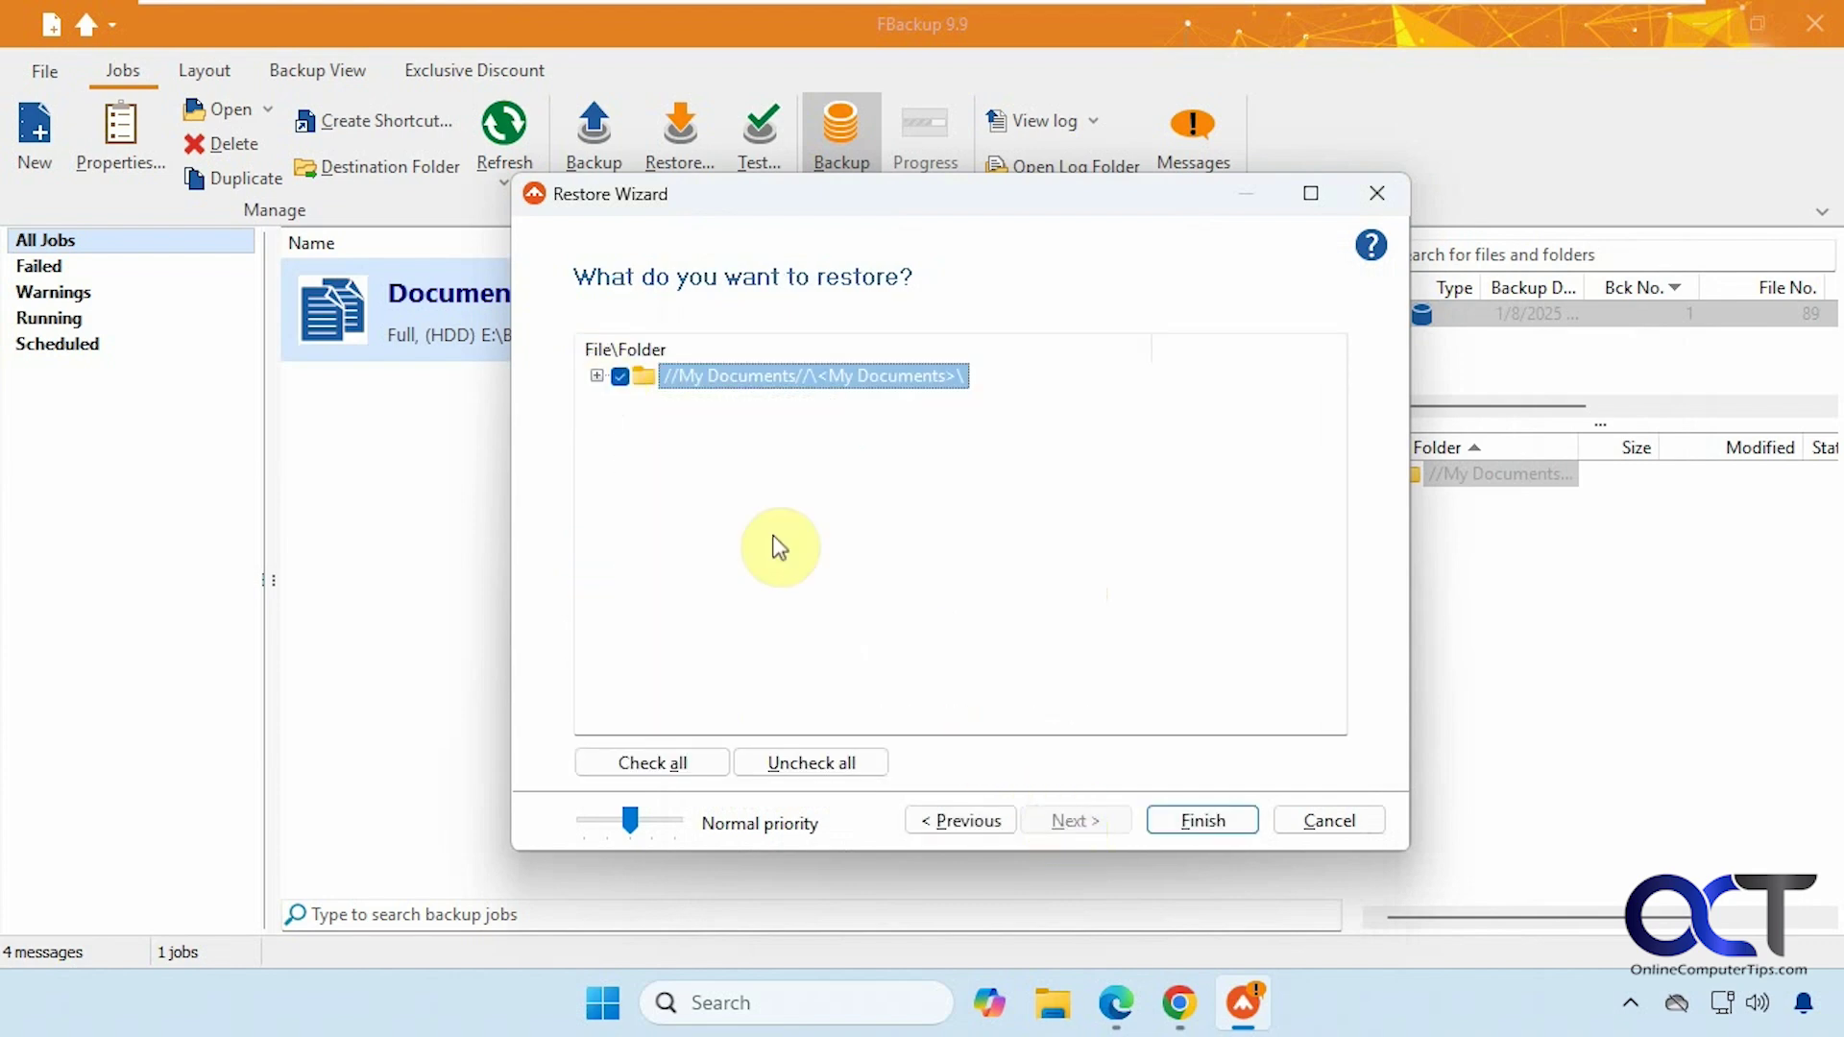
click(961, 821)
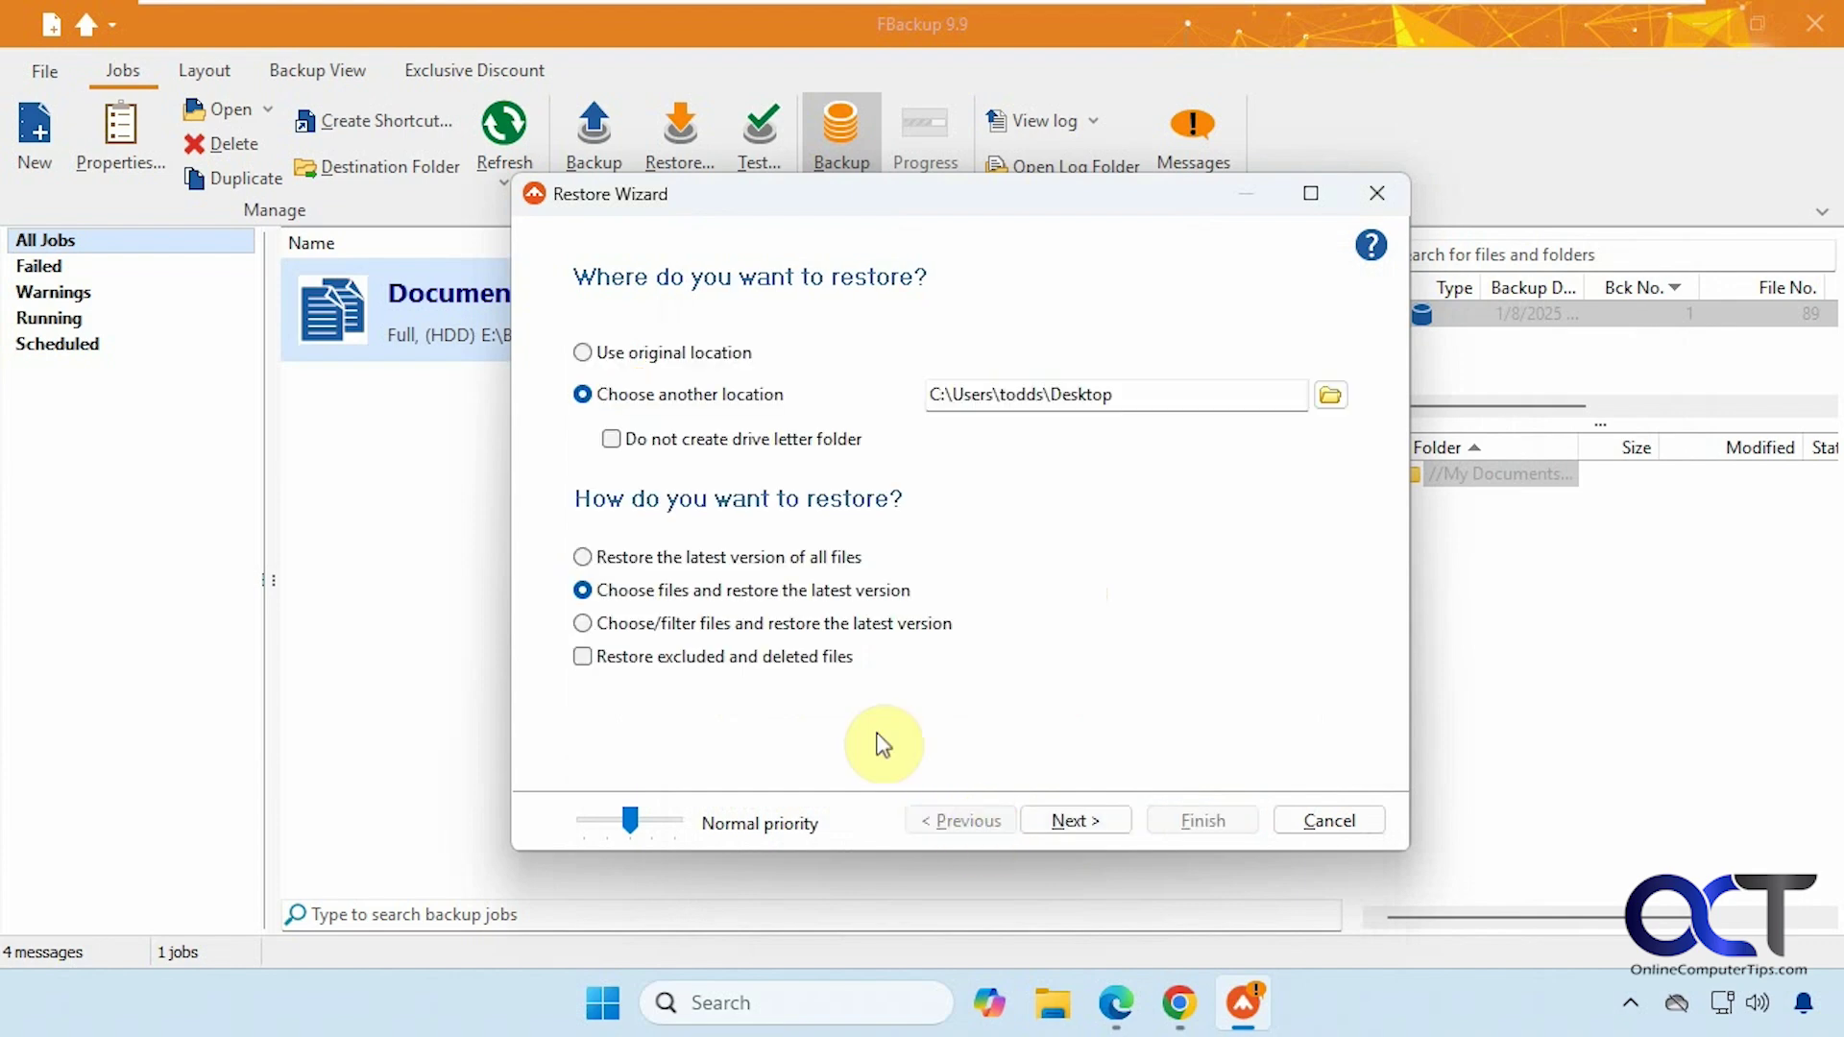
- Preview the file filter options, then restore the latest version of all files
click(736, 626)
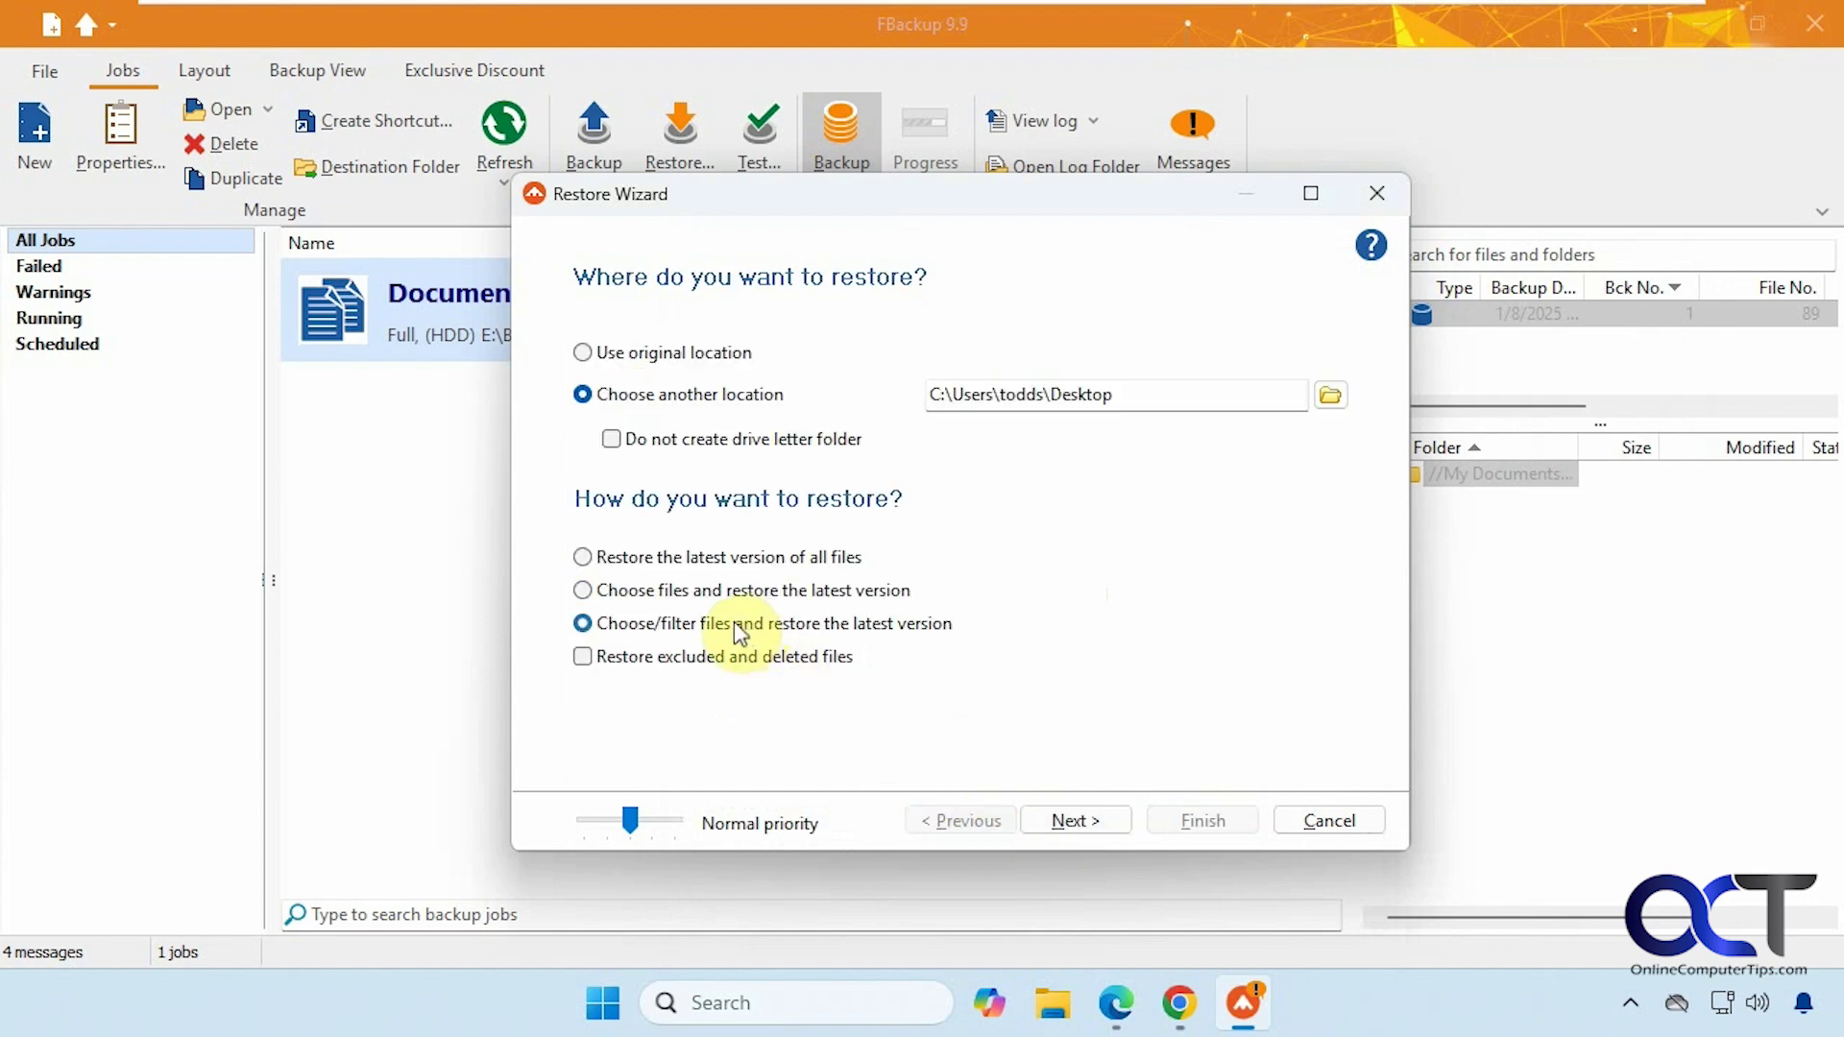
click(1076, 821)
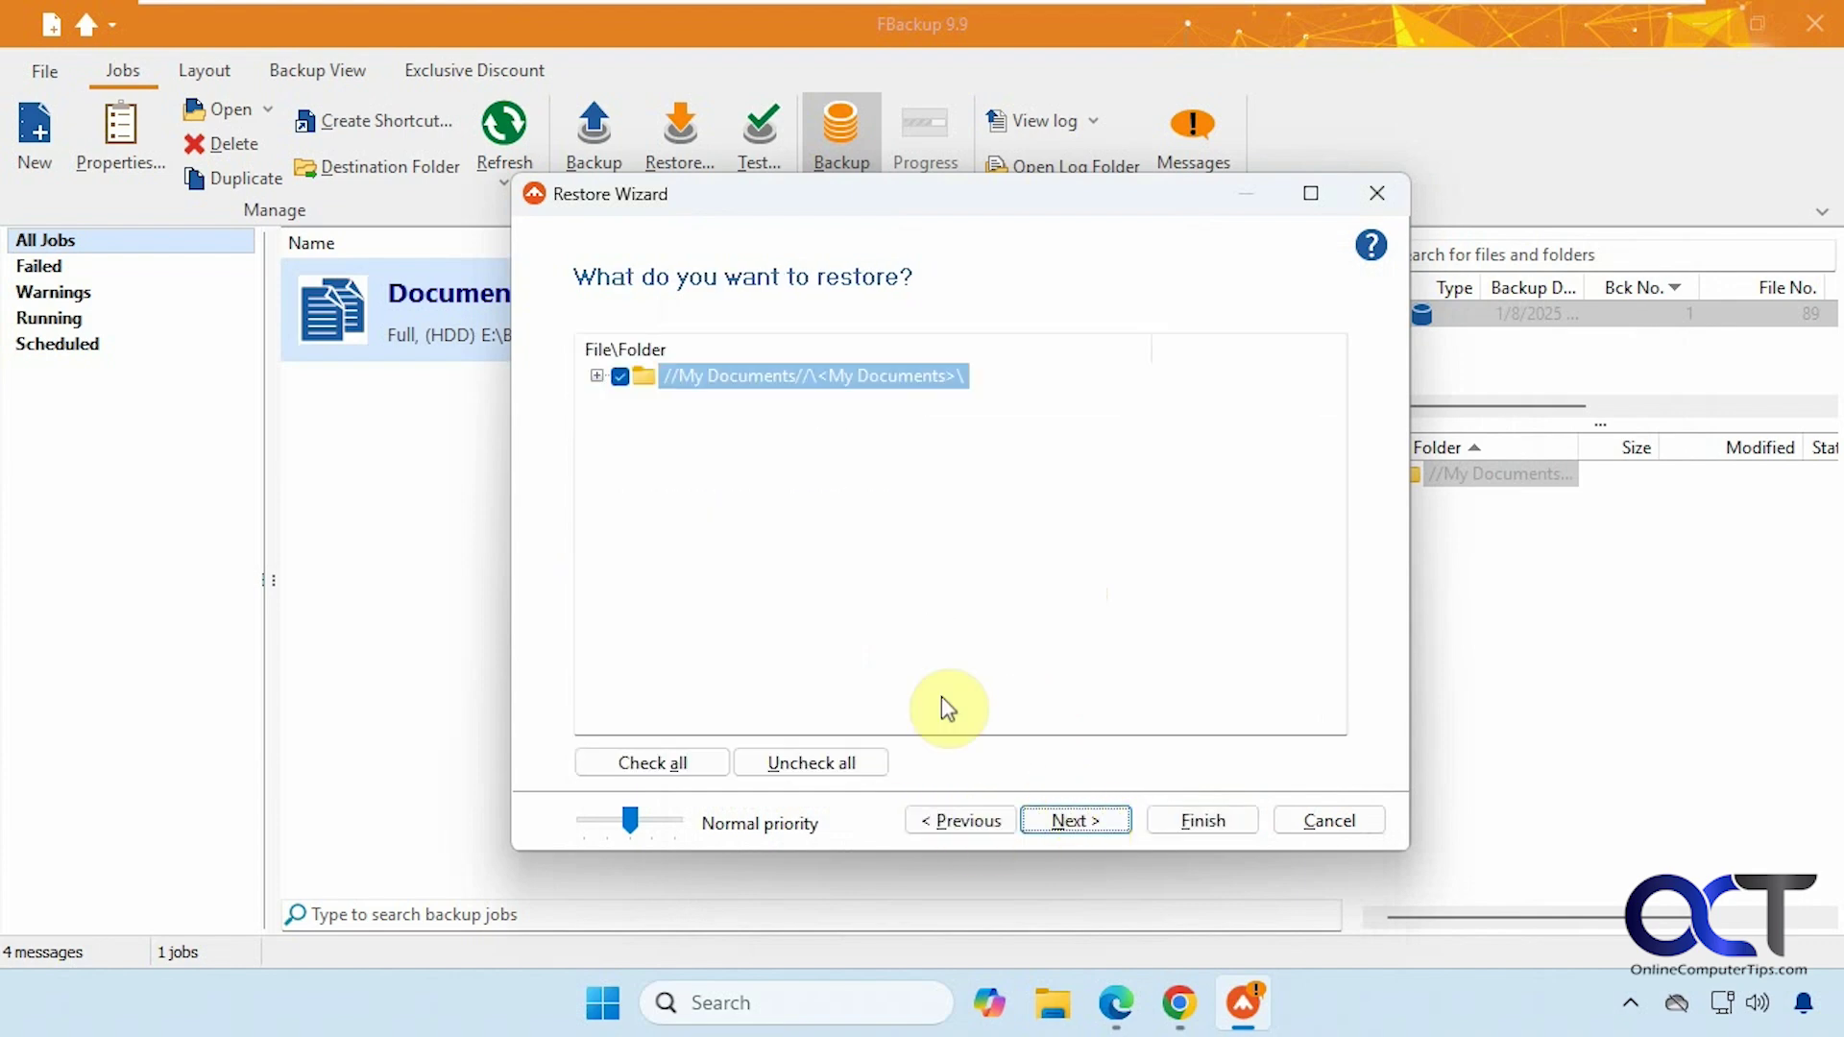
click(597, 375)
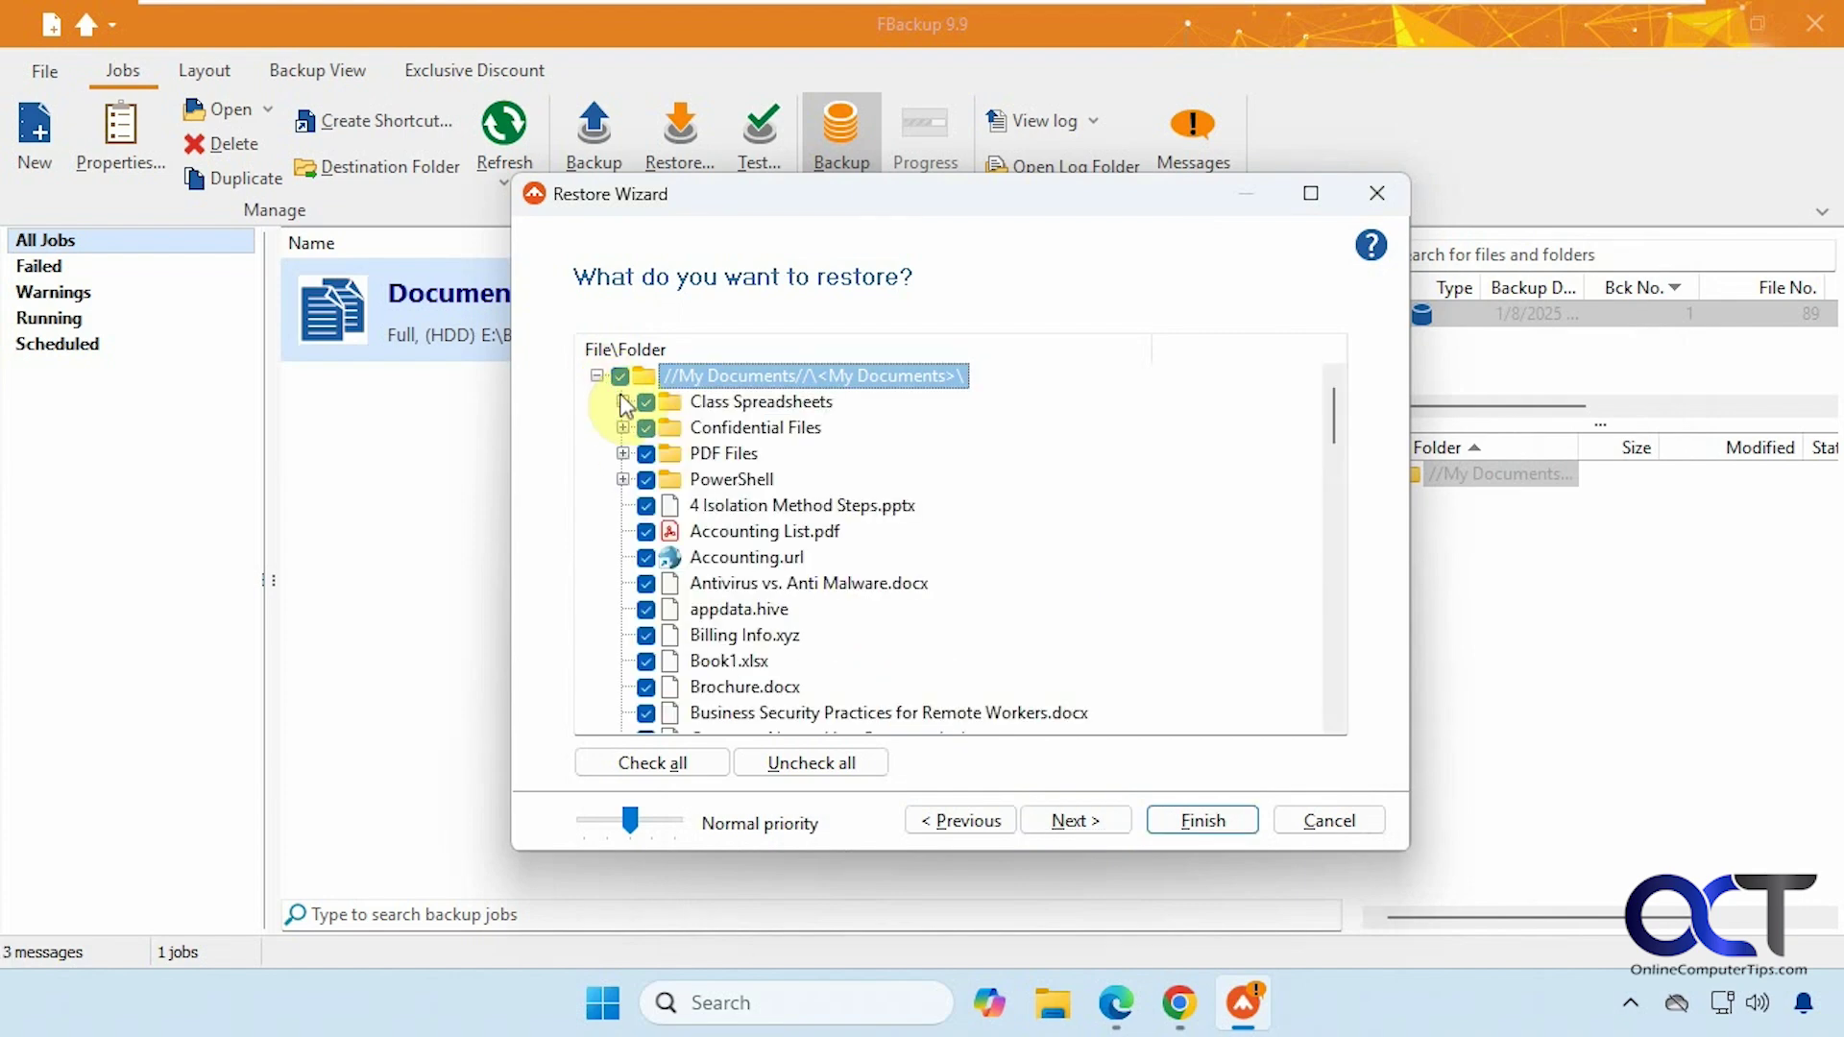
click(1070, 822)
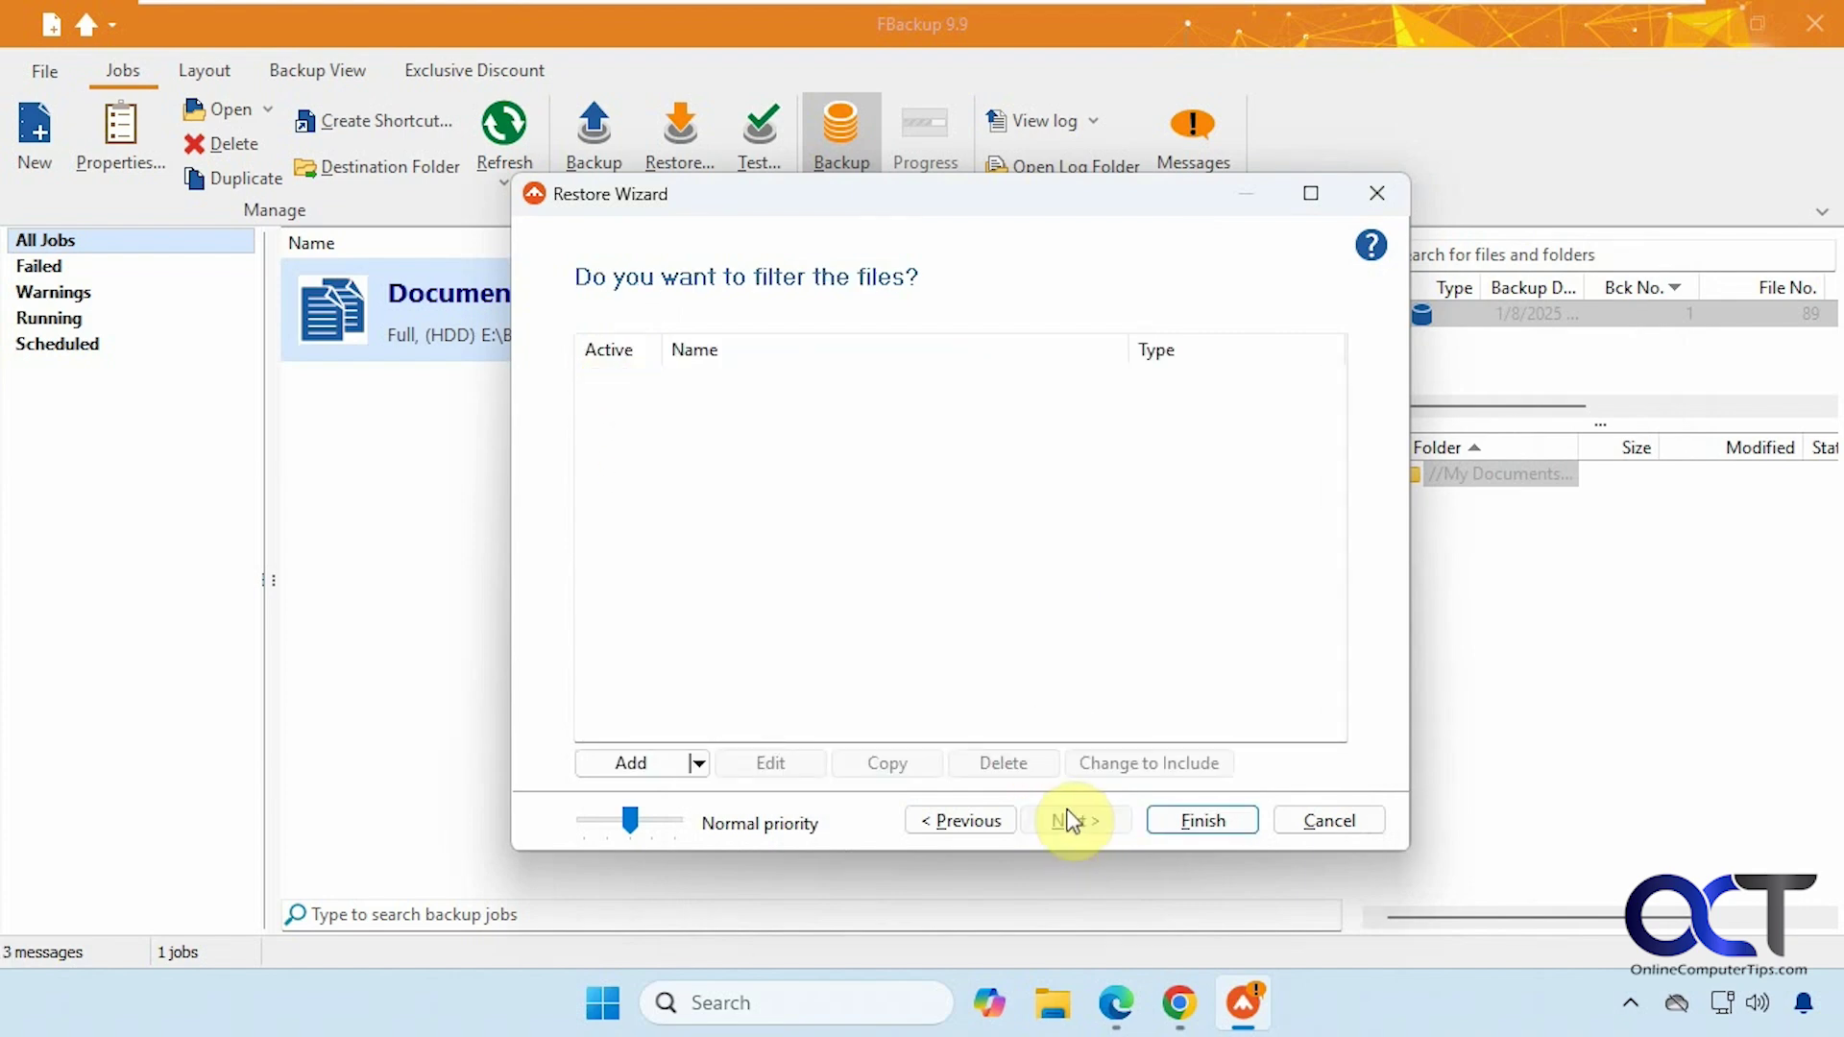
click(699, 764)
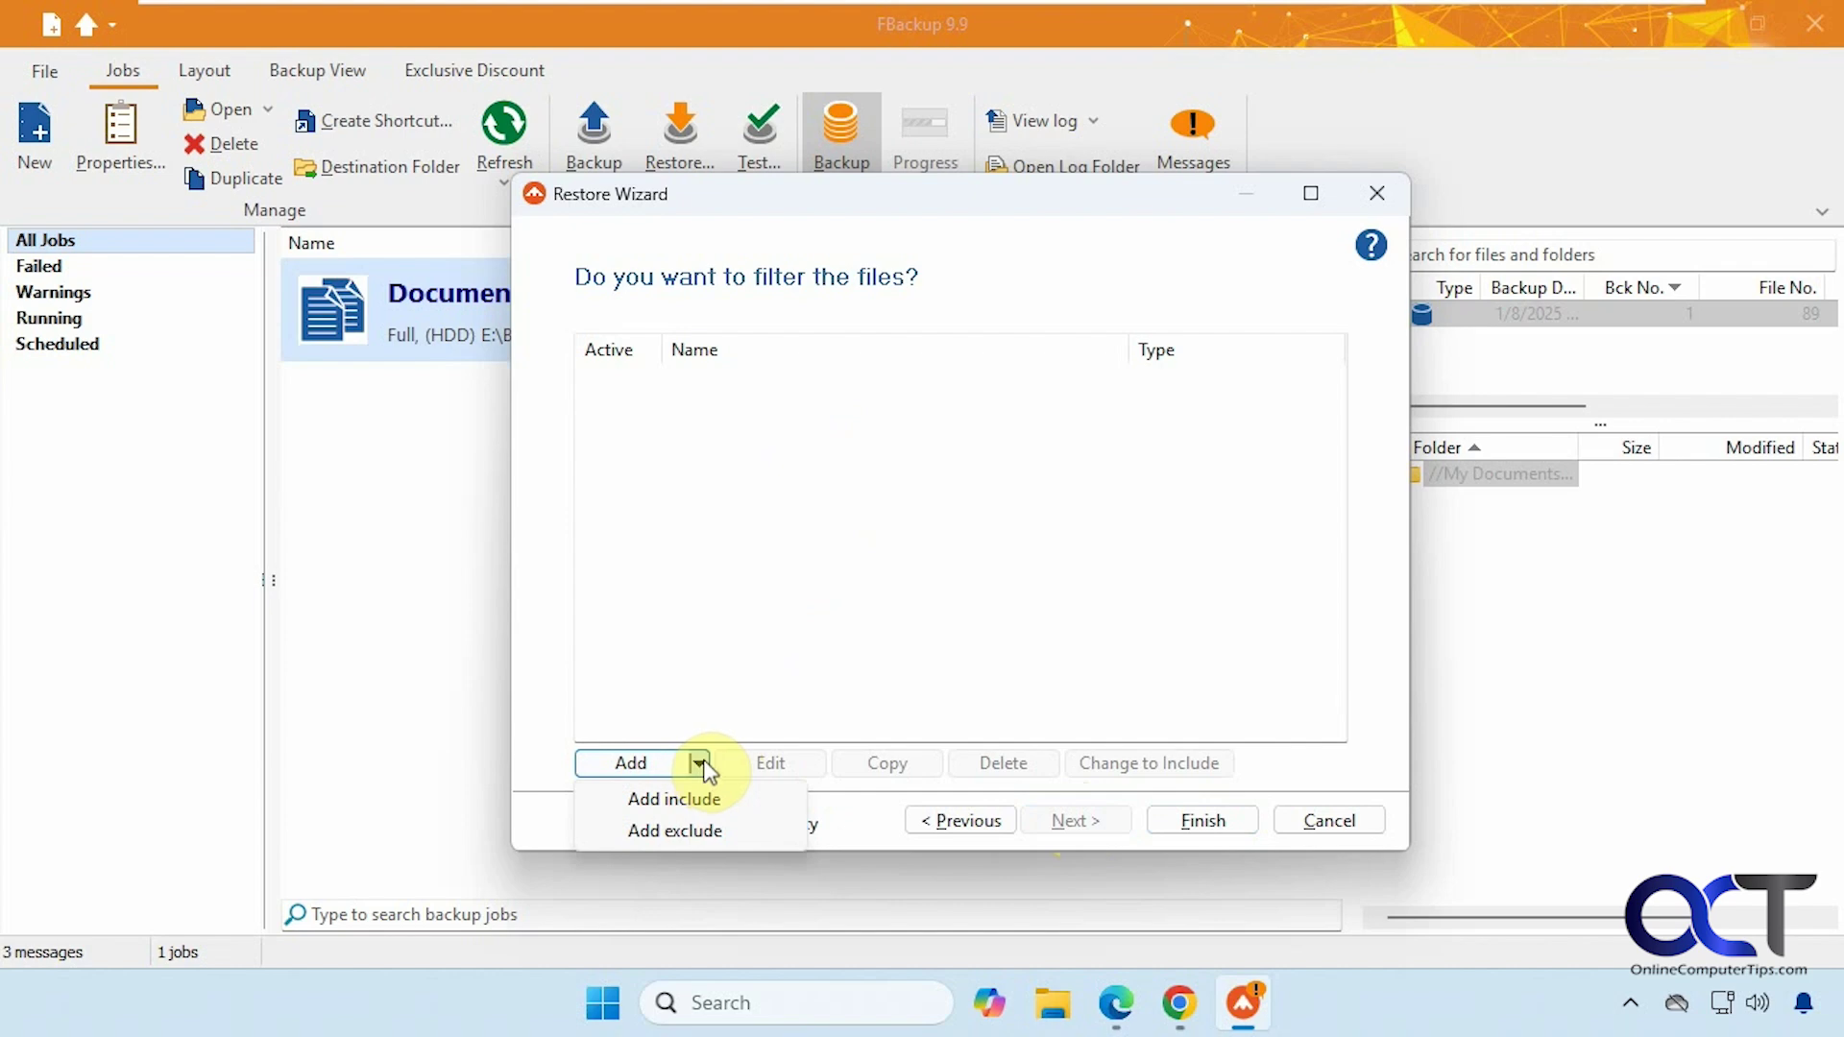
click(960, 821)
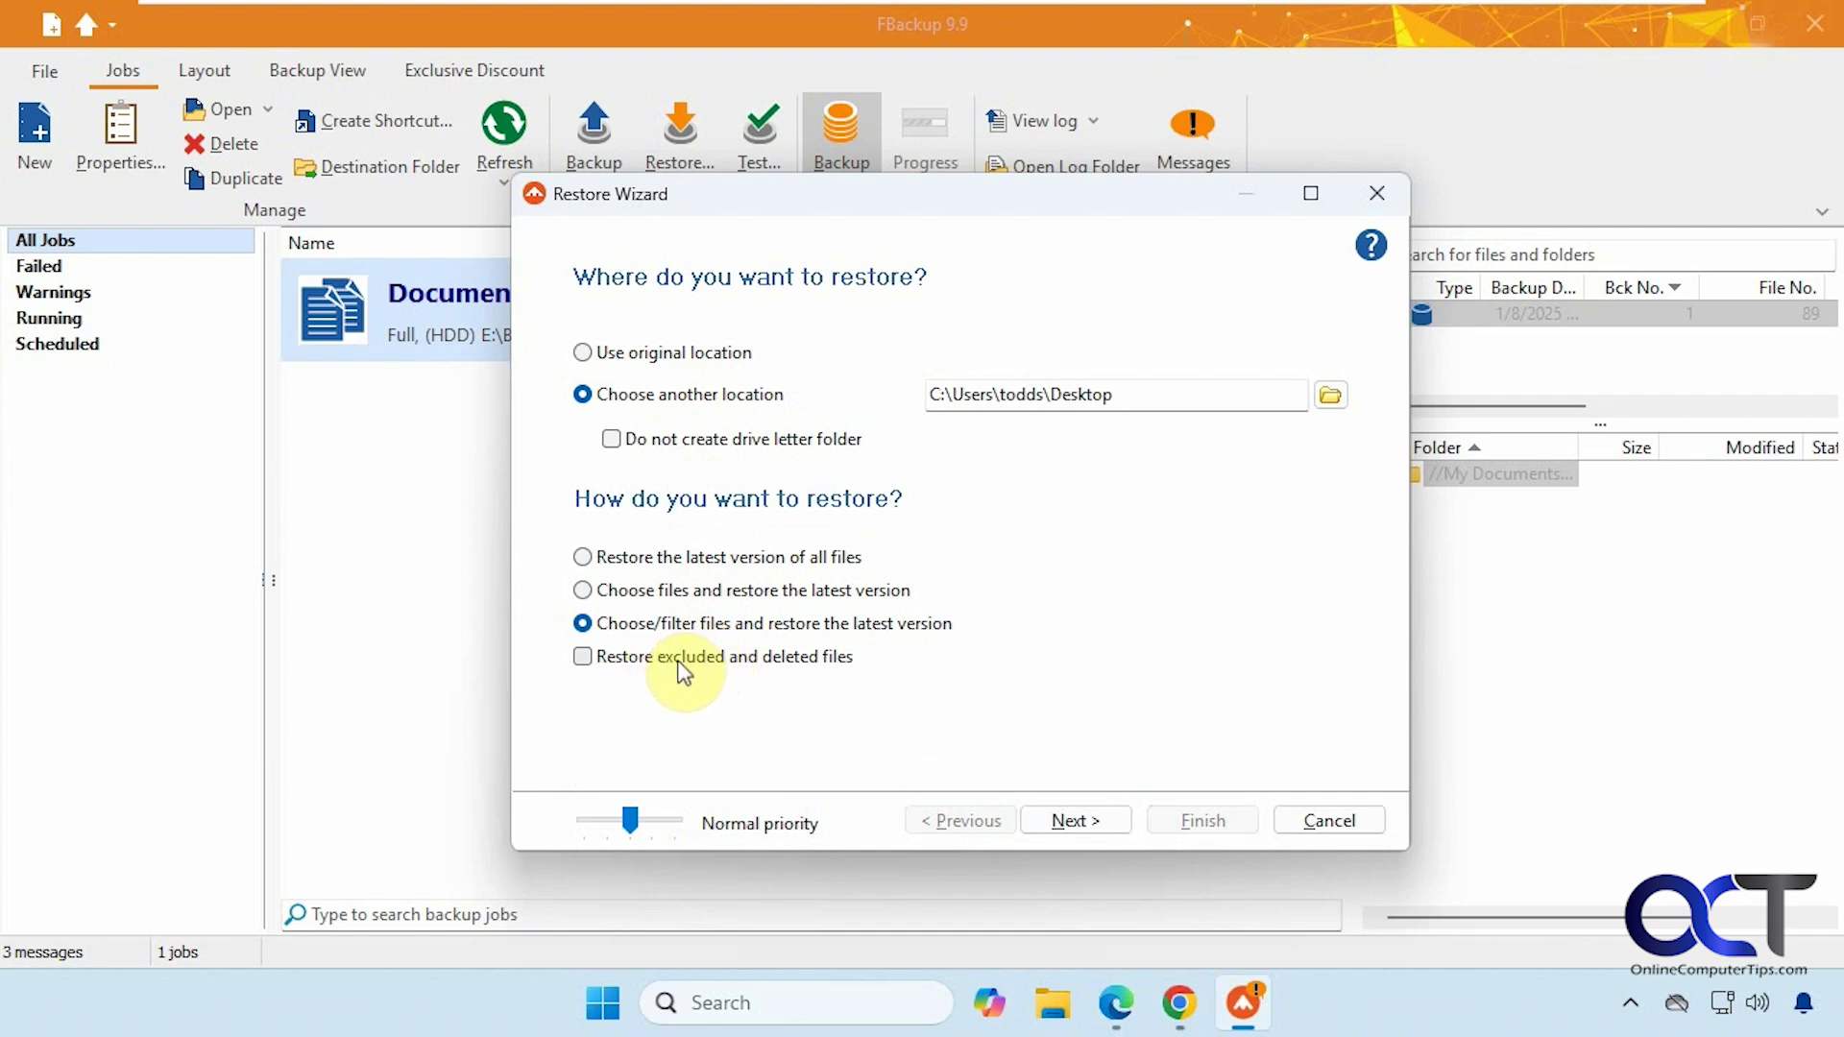
click(709, 558)
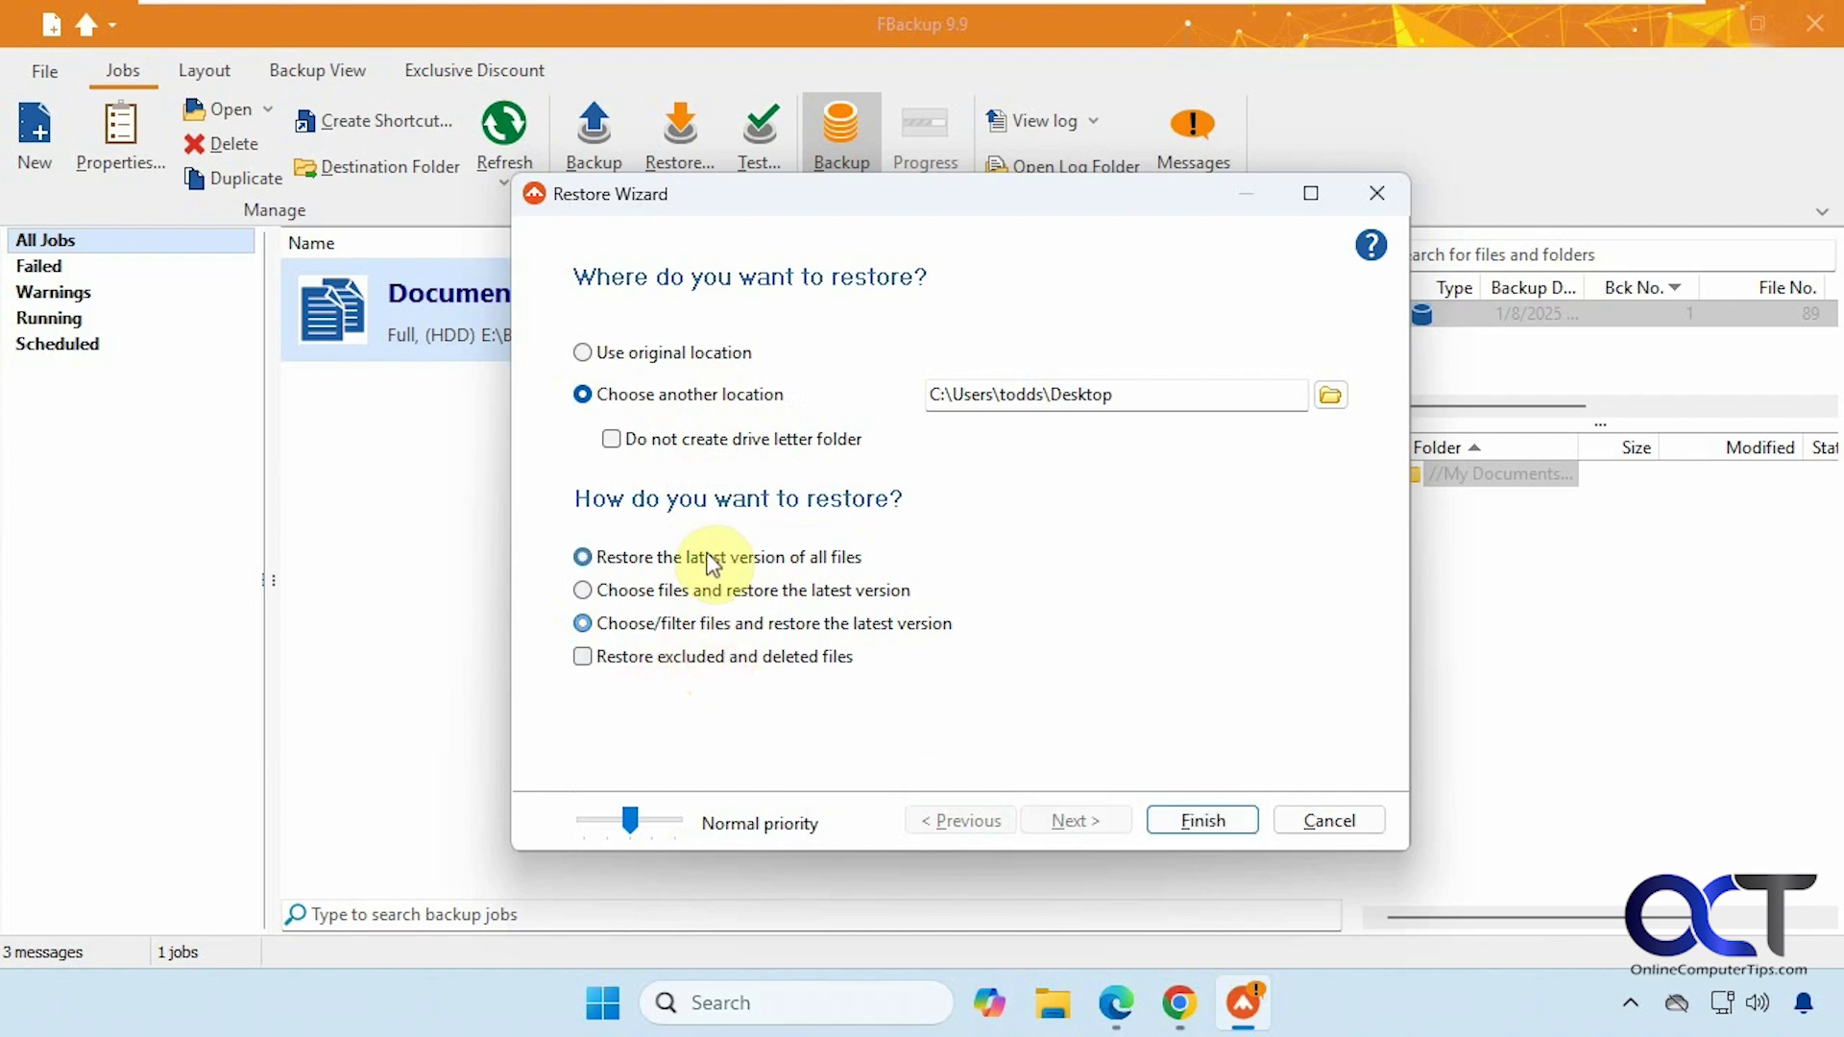
click(1197, 839)
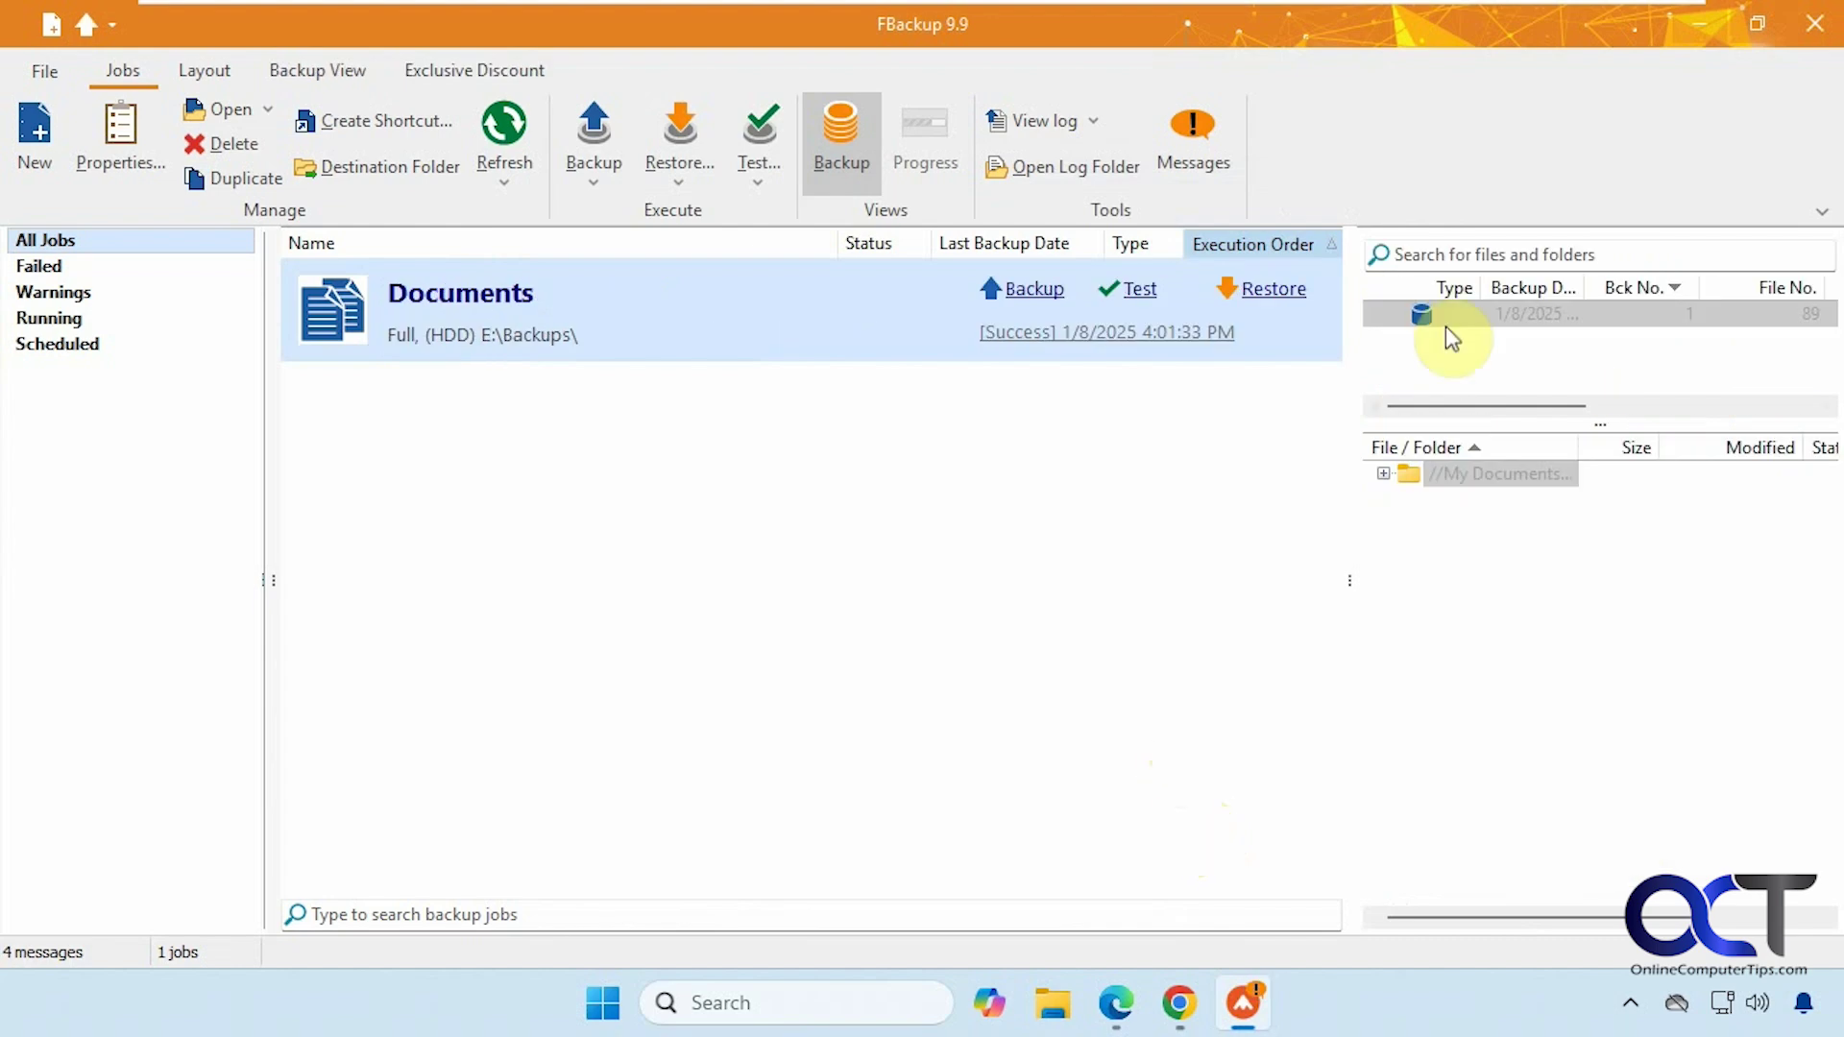
click(1697, 29)
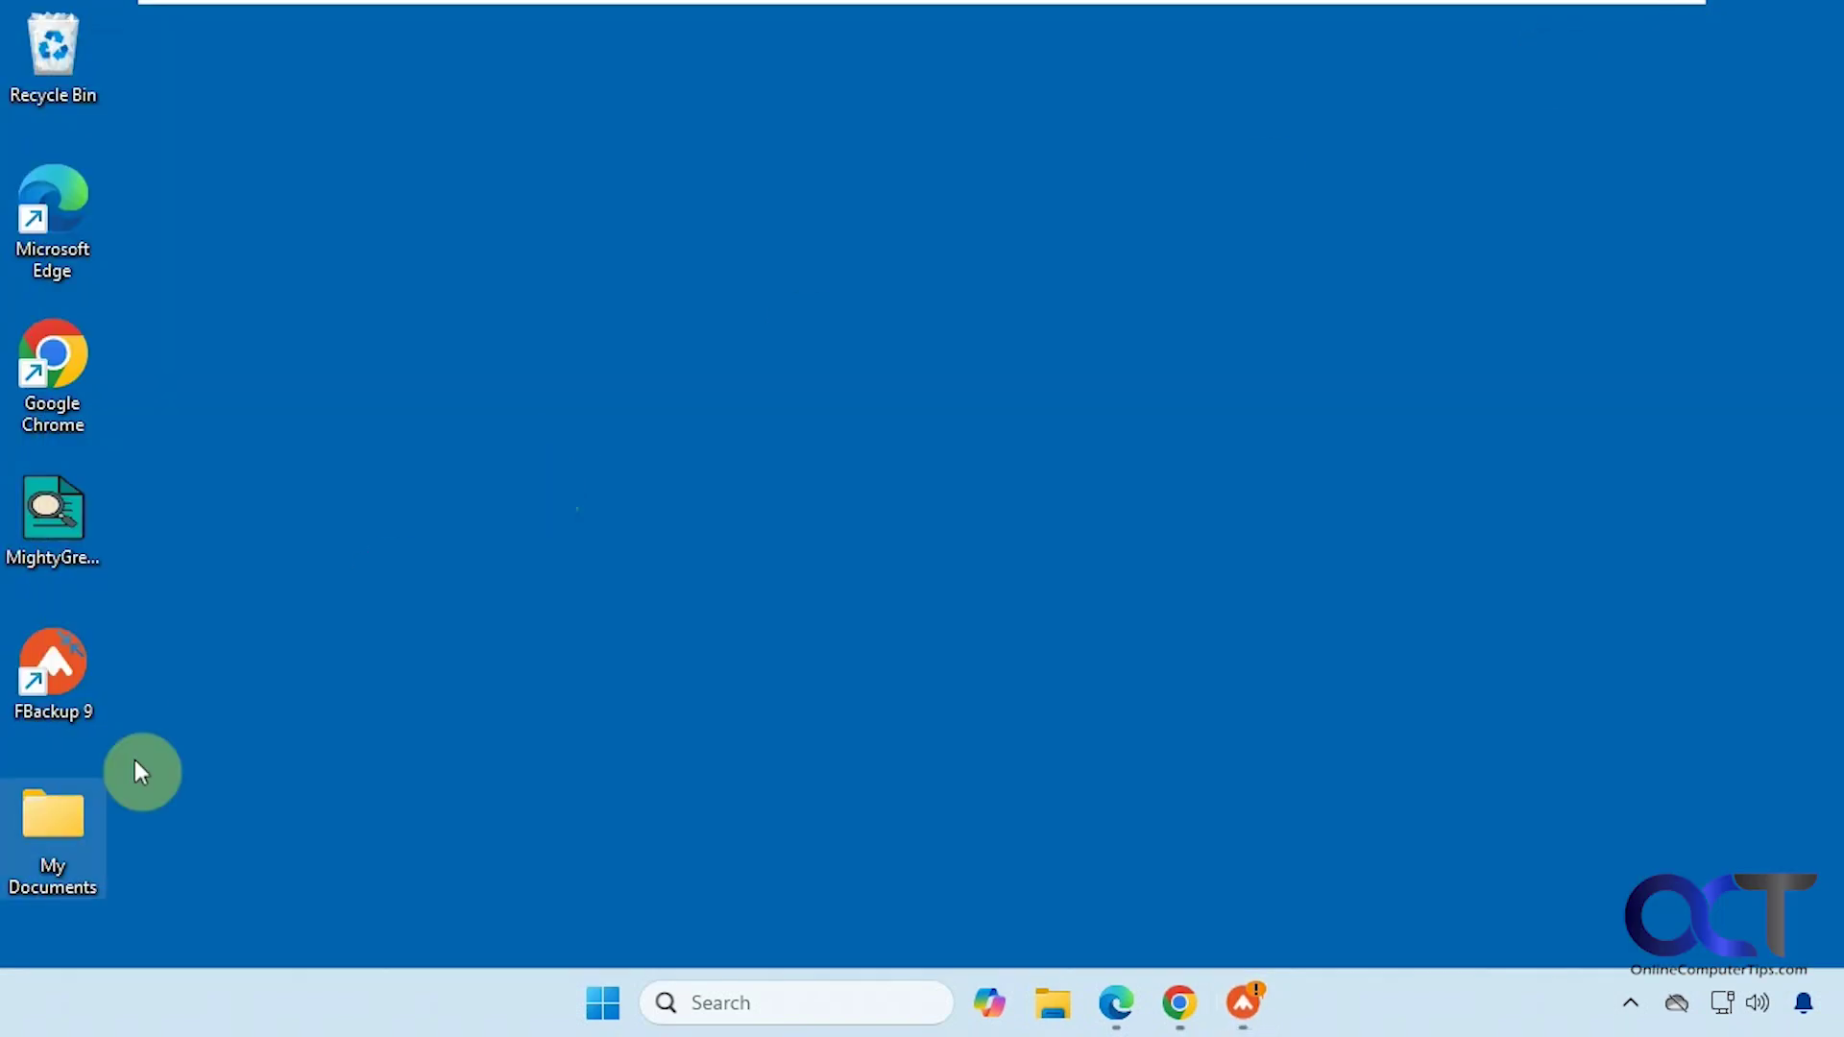
double_click(67, 839)
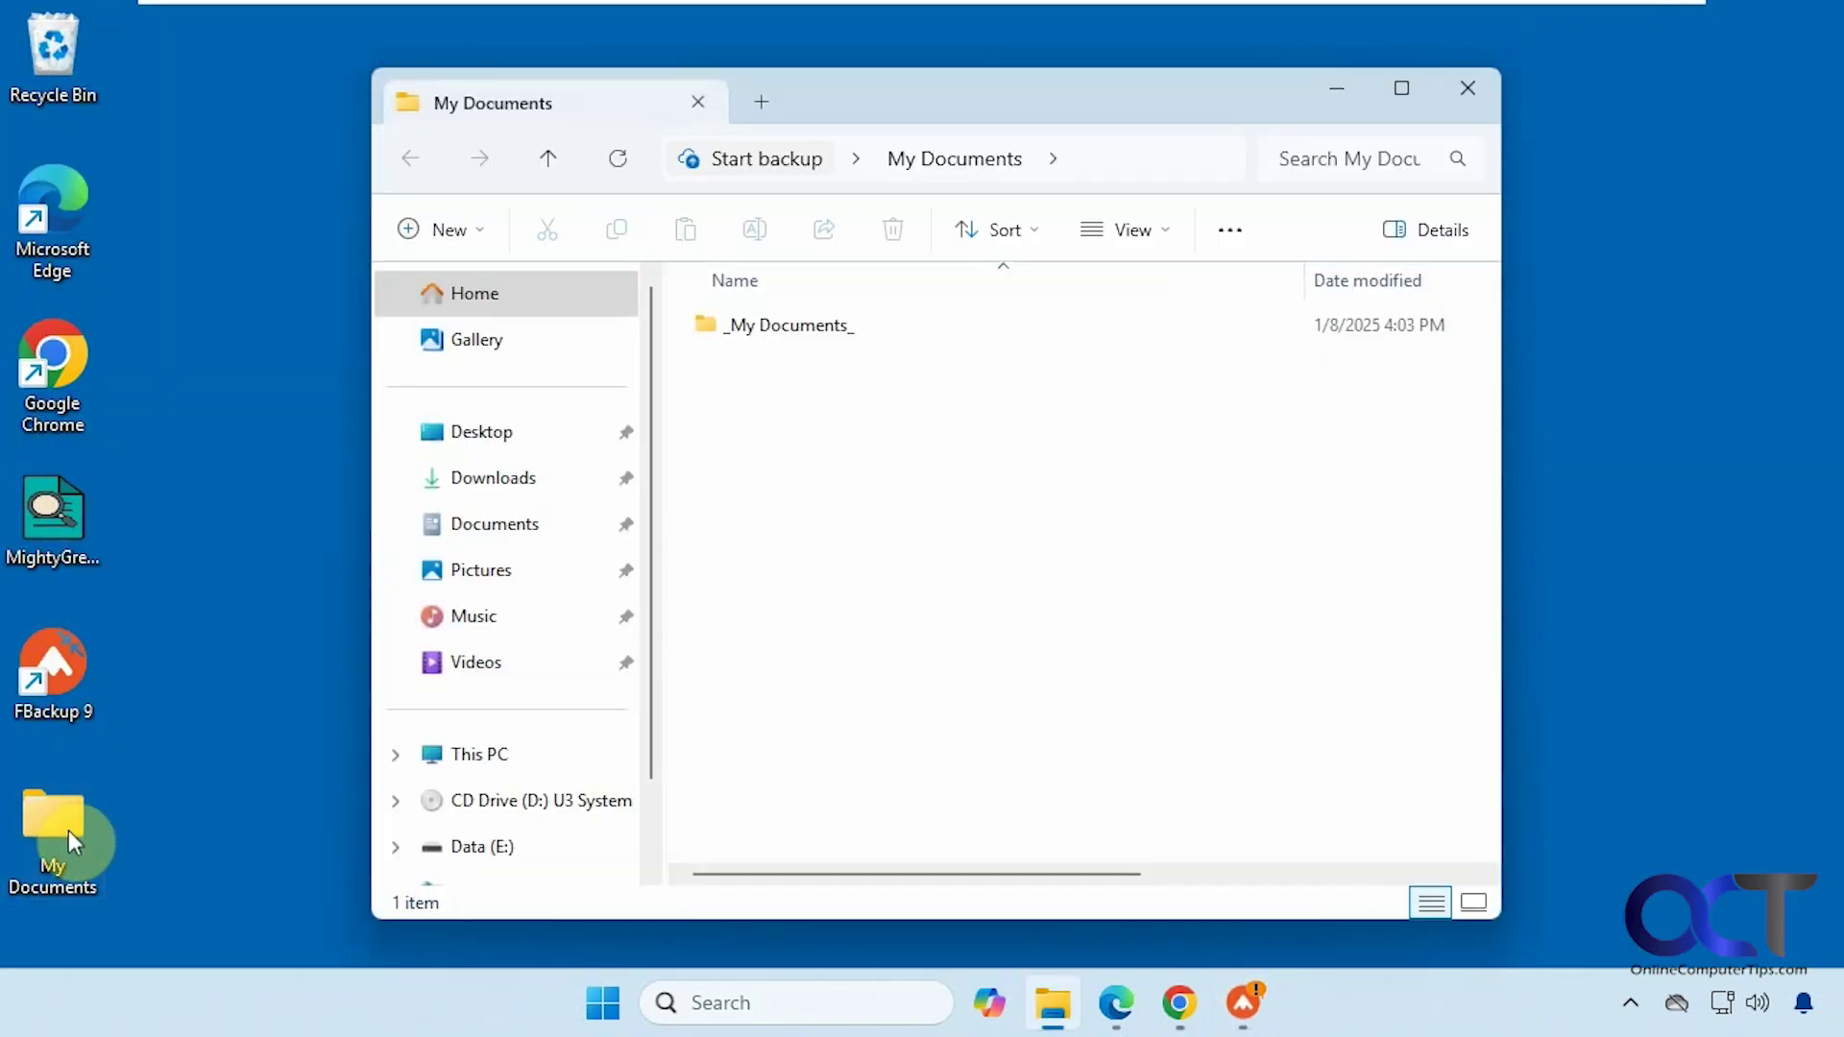
click(792, 322)
double_click(791, 323)
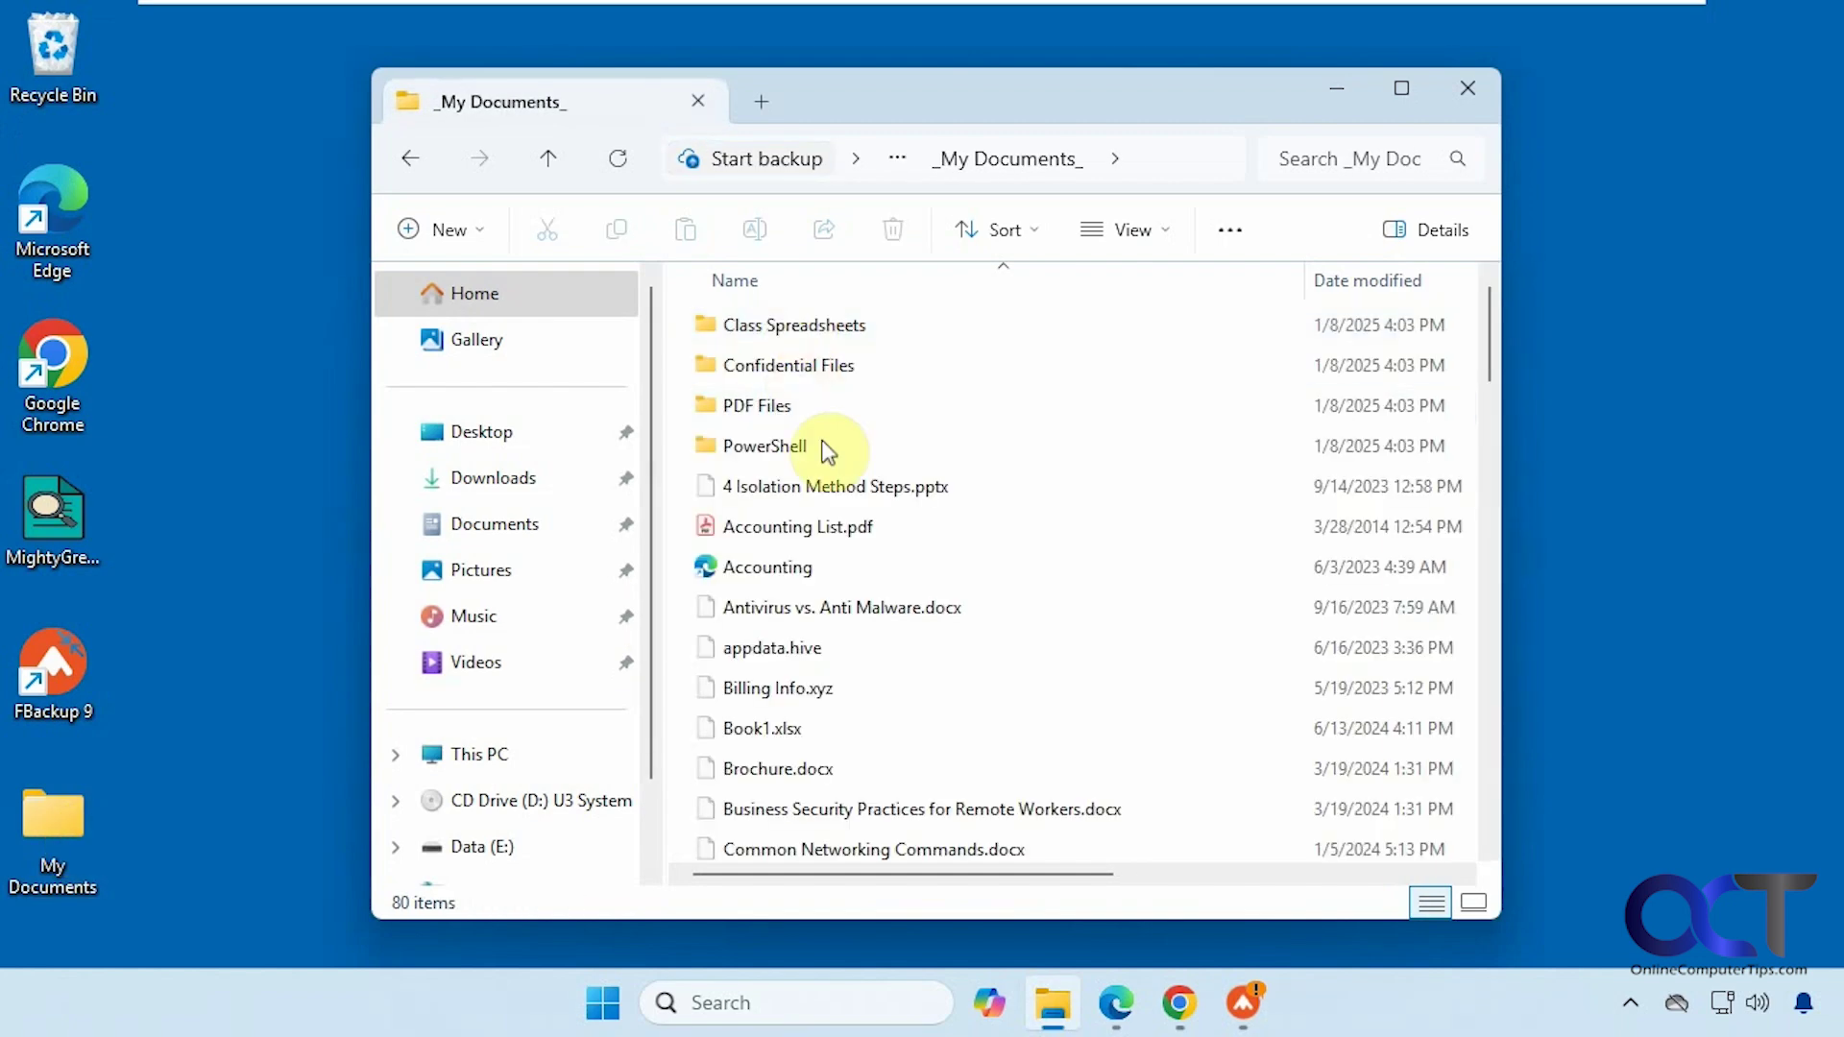
click(1460, 93)
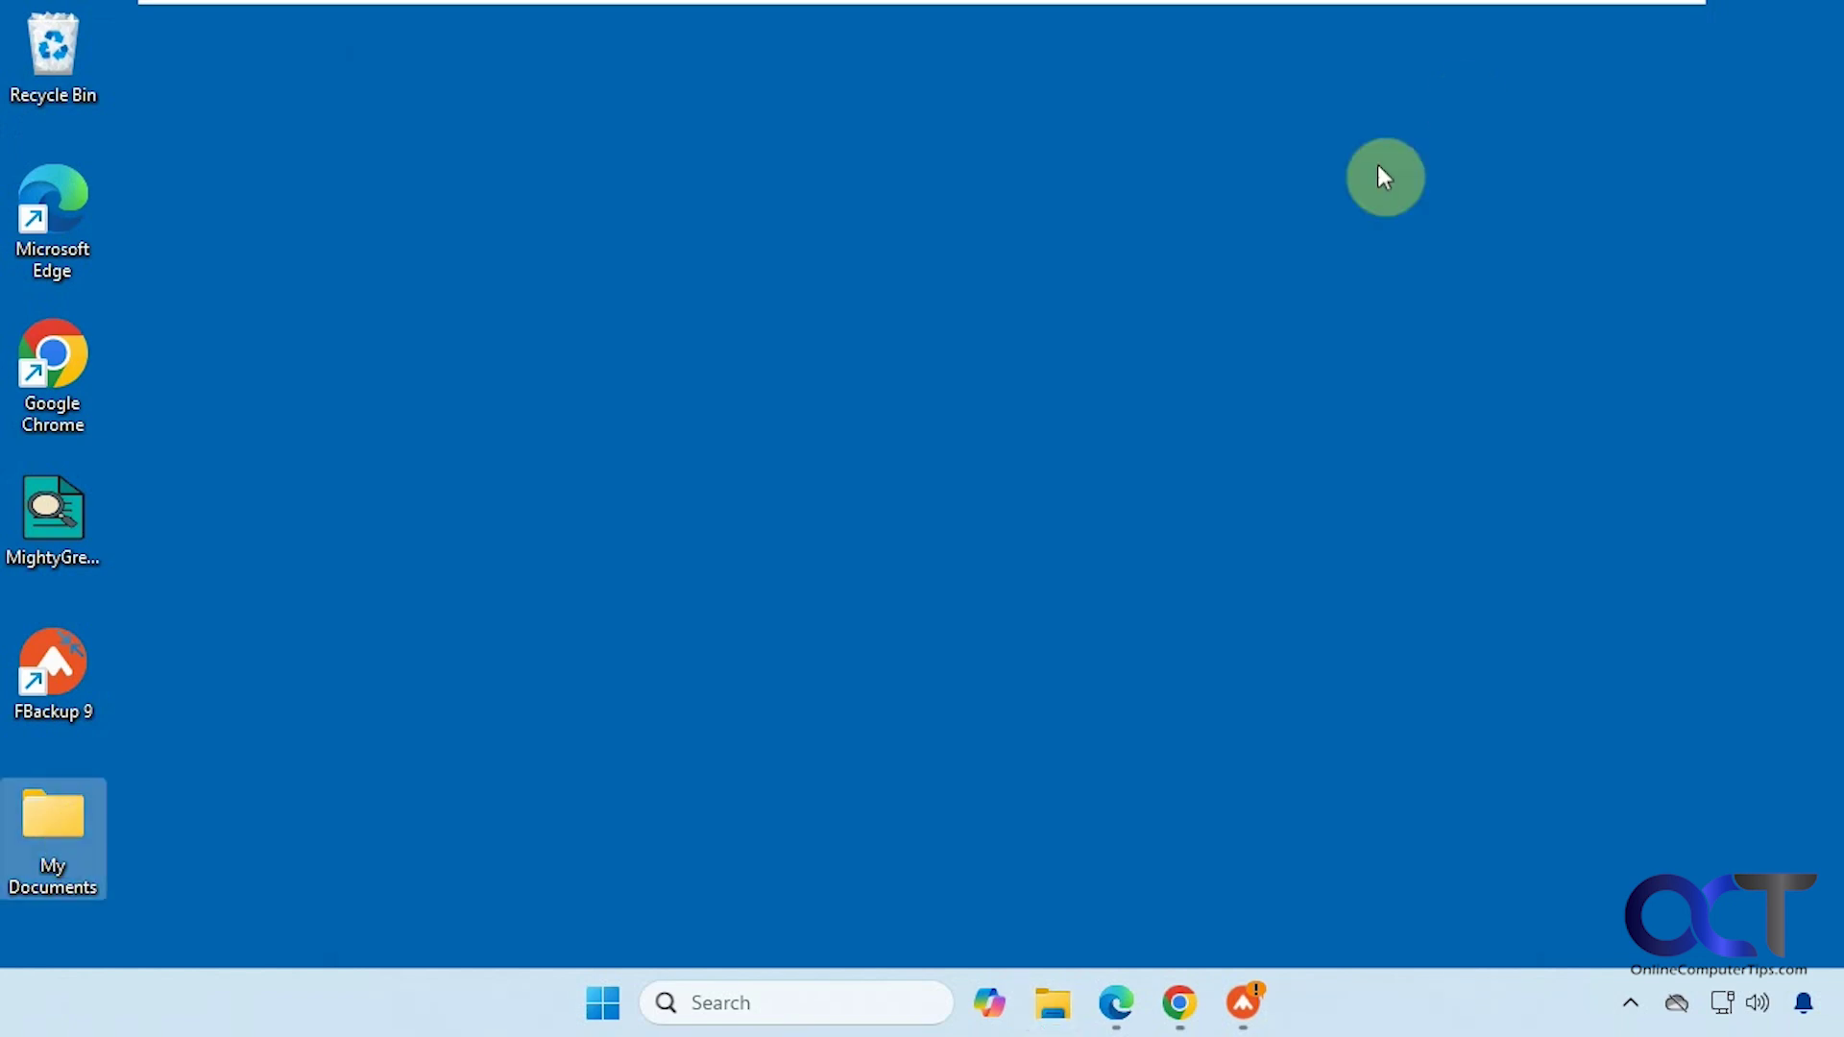
click(1243, 1003)
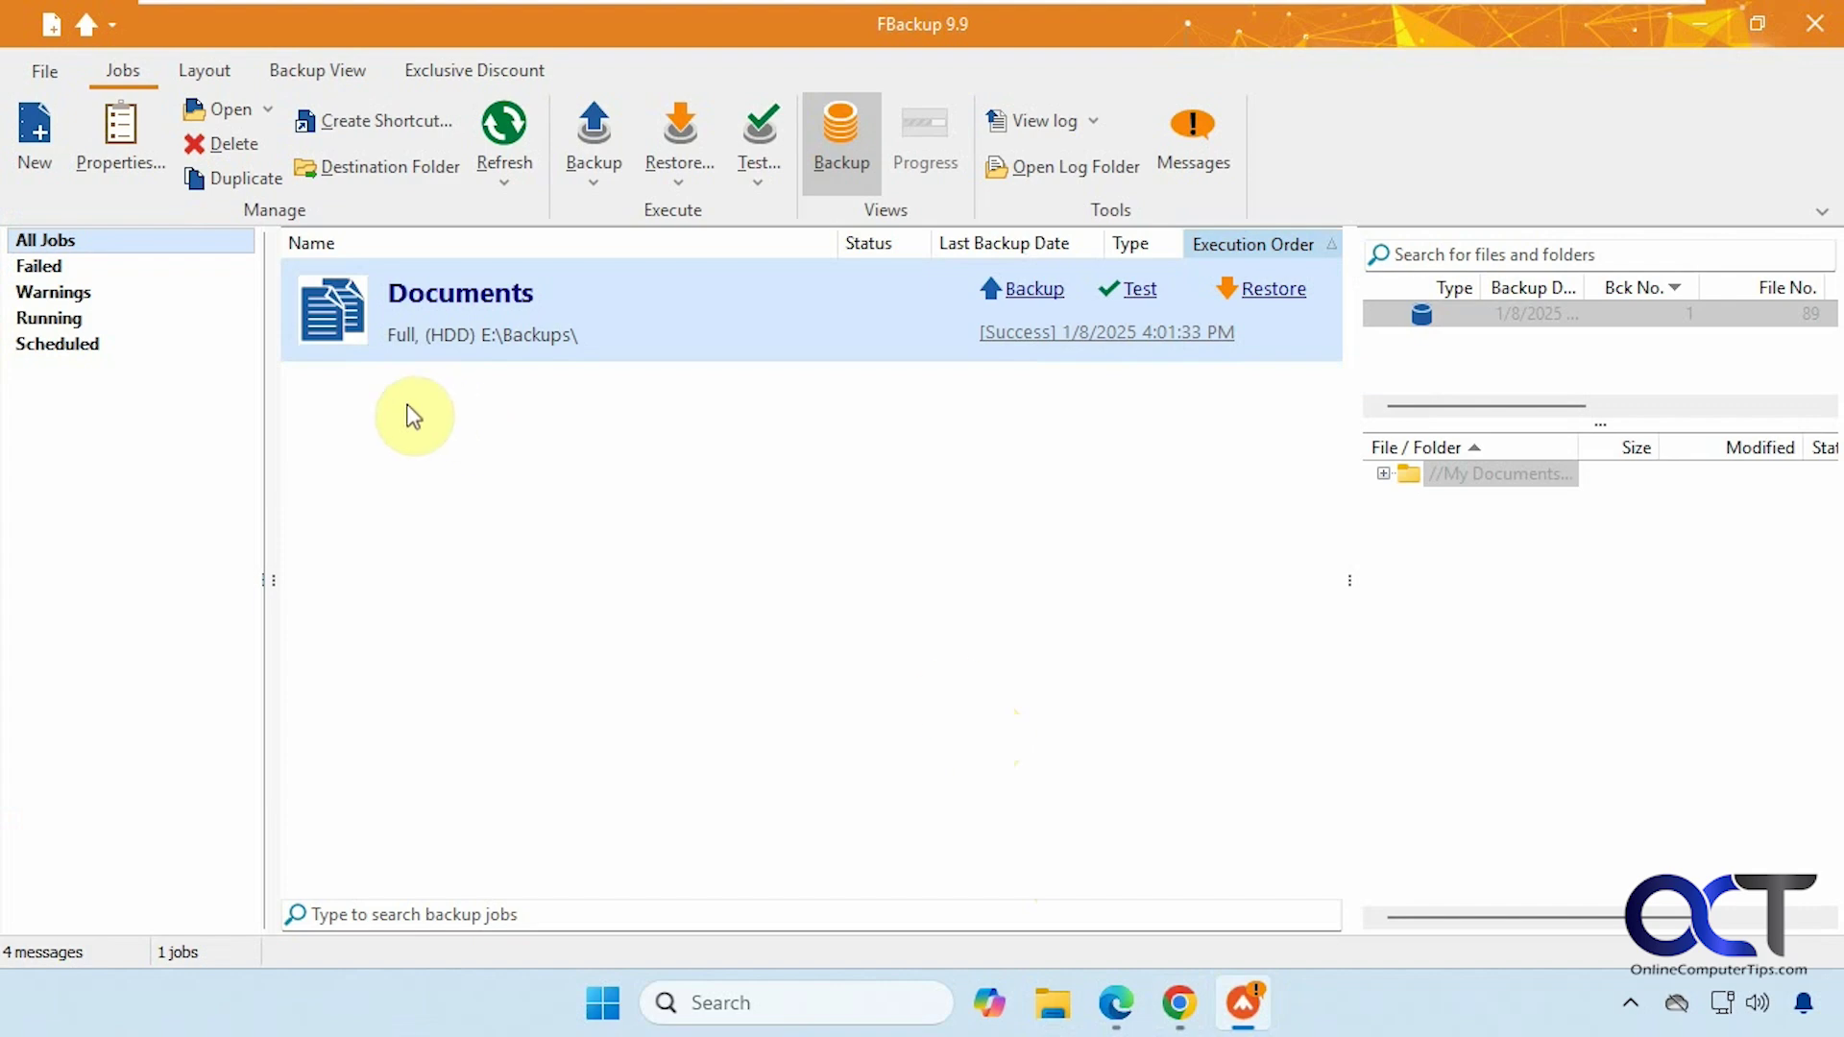
- Create a new backup job saving to E:\Backups and switch to Advanced mode properties
click(46, 169)
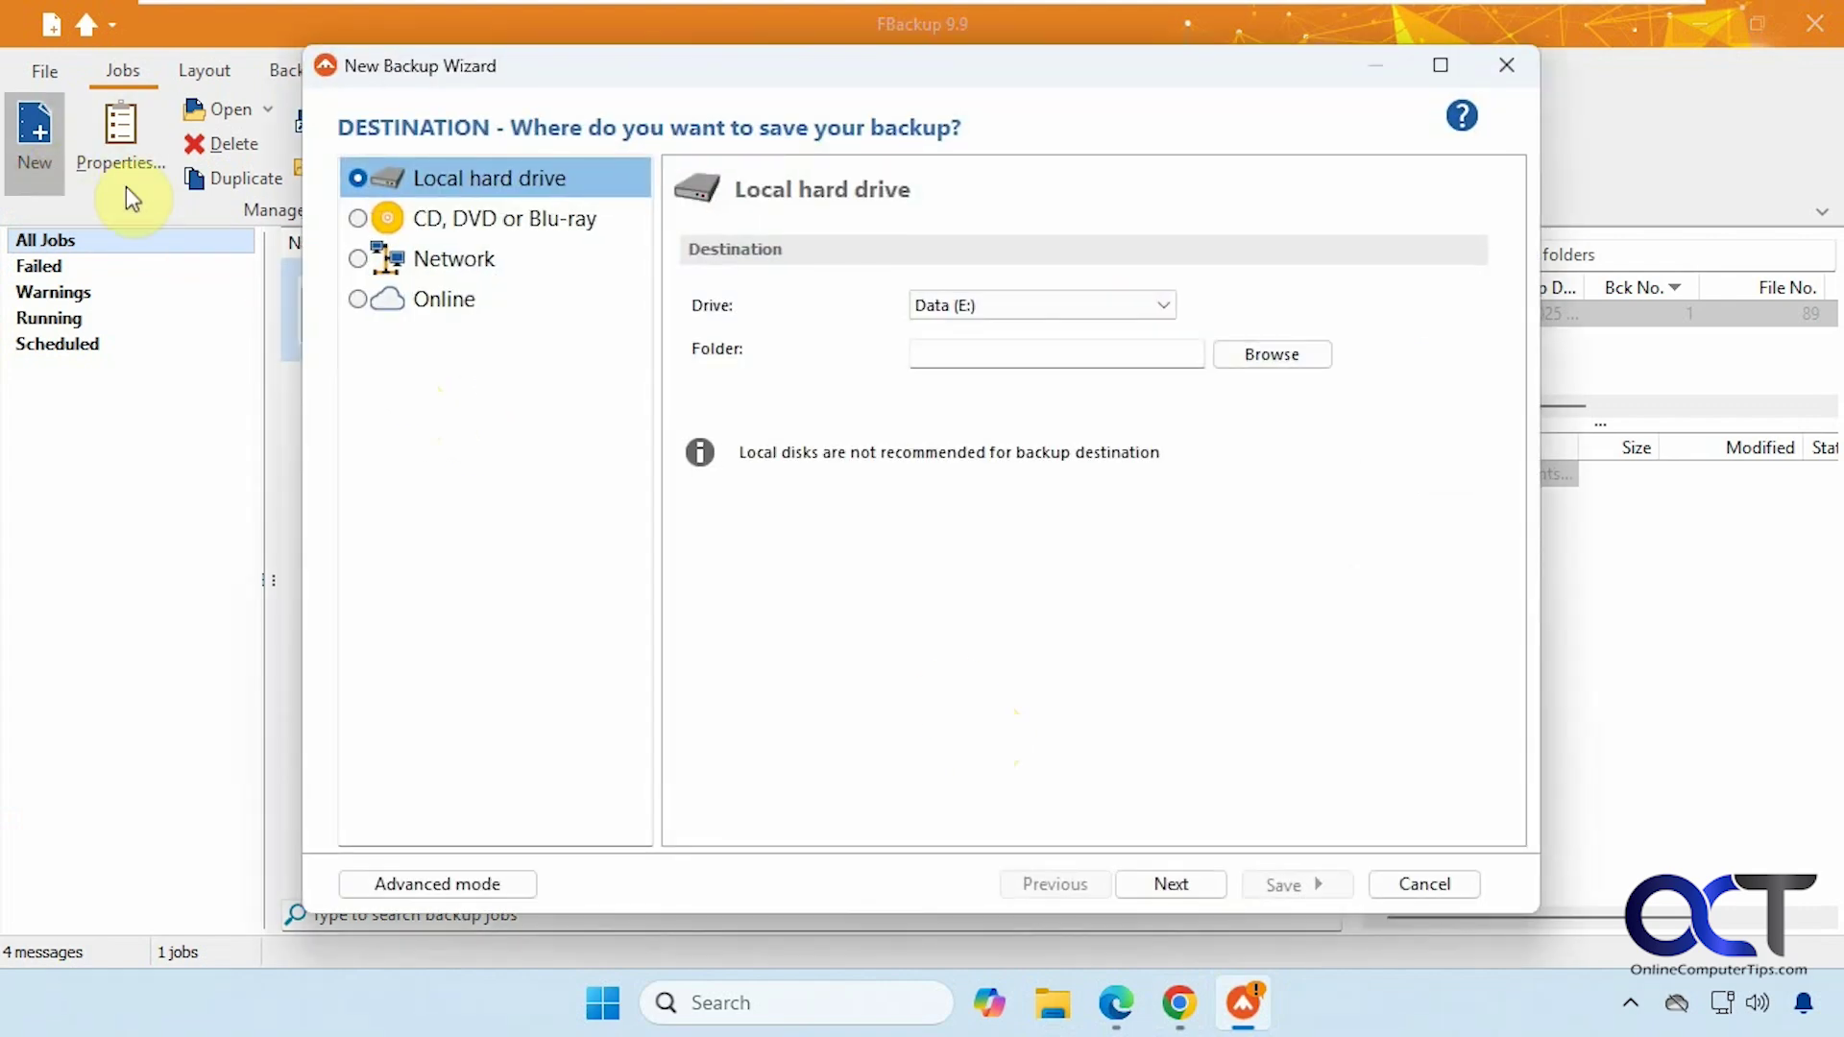
click(1273, 354)
double_click(809, 735)
click(816, 761)
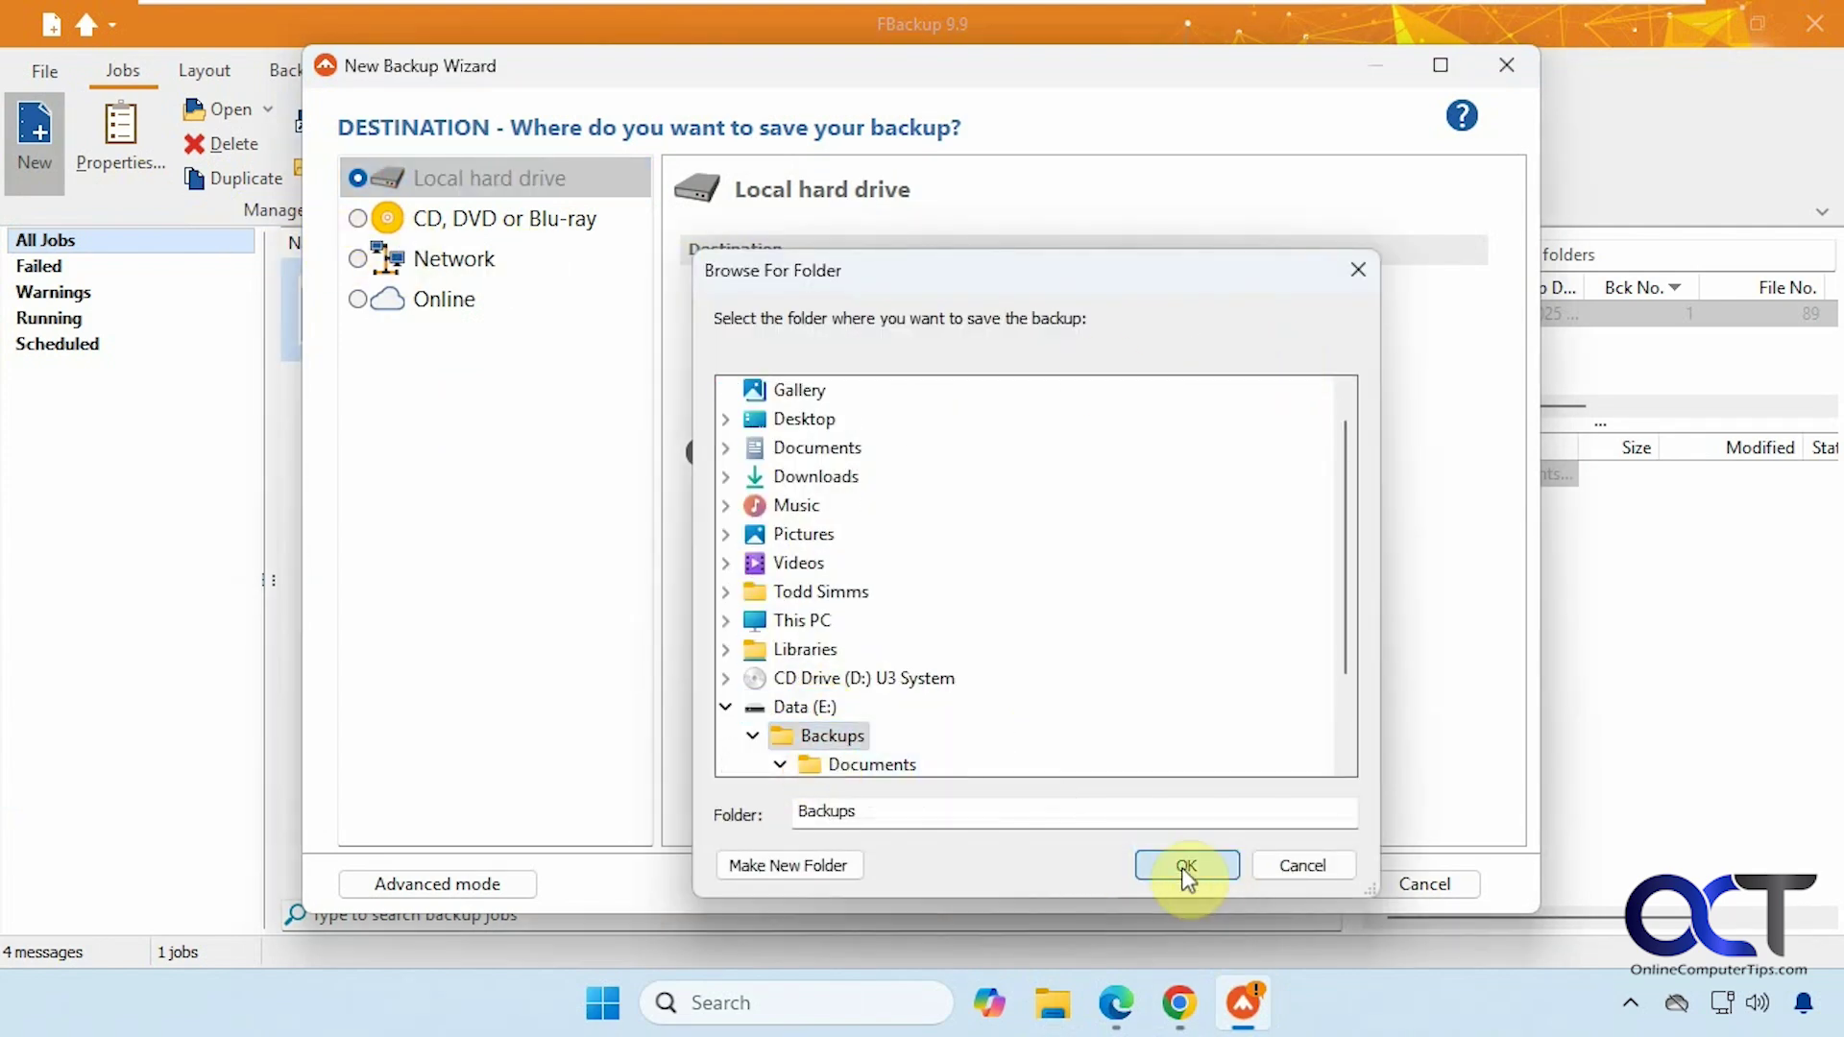
click(1210, 870)
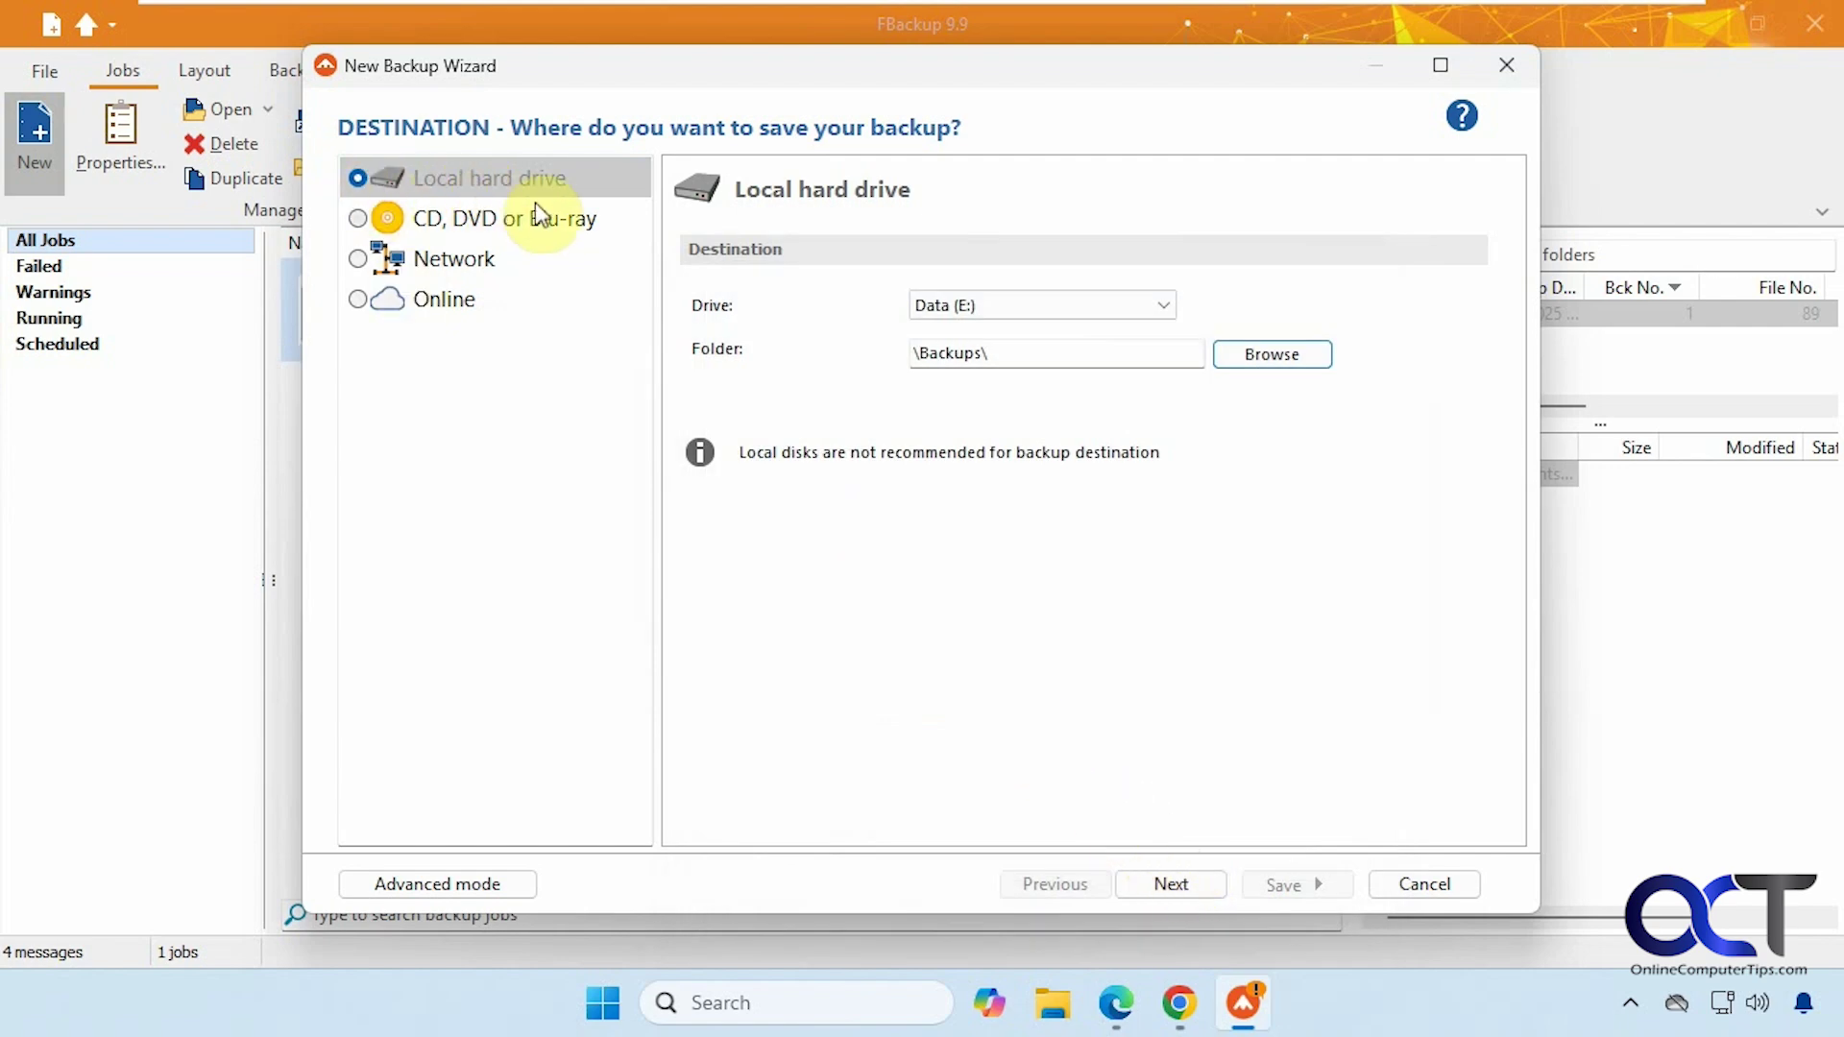
click(442, 881)
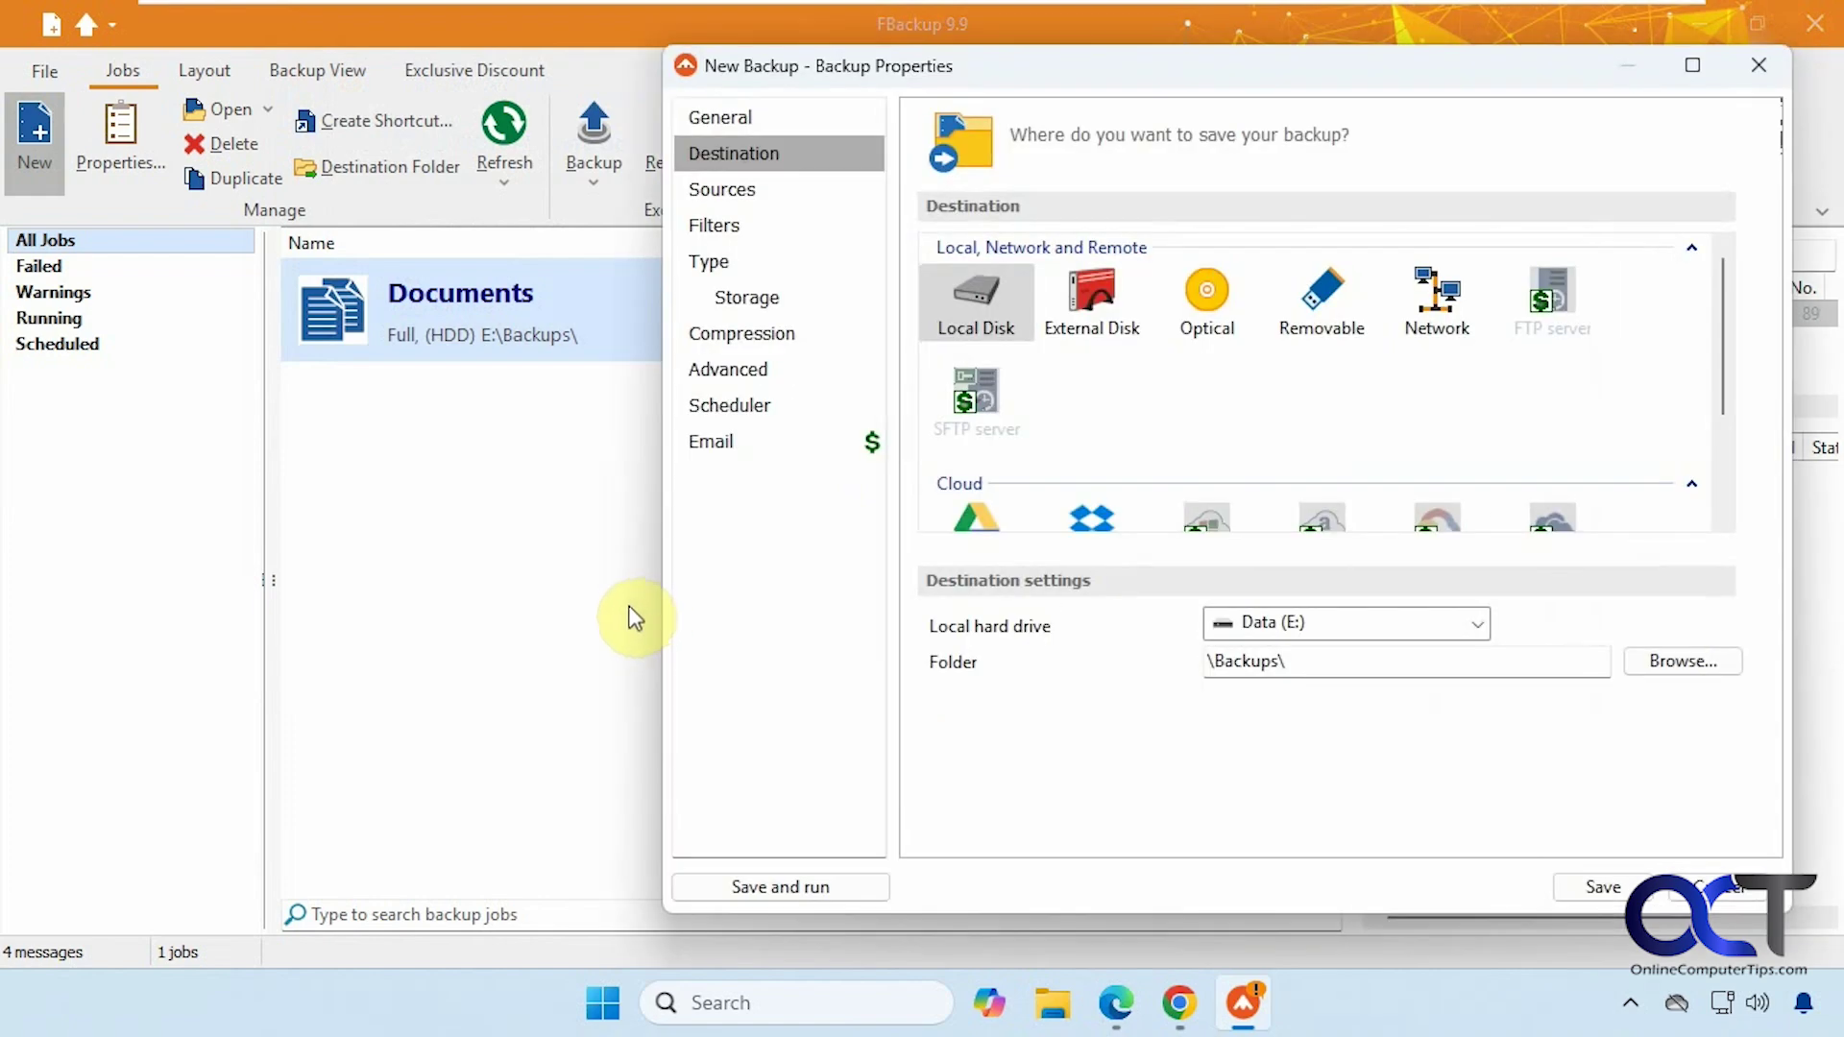
- Move the properties window aside and scroll the destination tiles to see the Cloud options
drag(1273, 84, 976, 102)
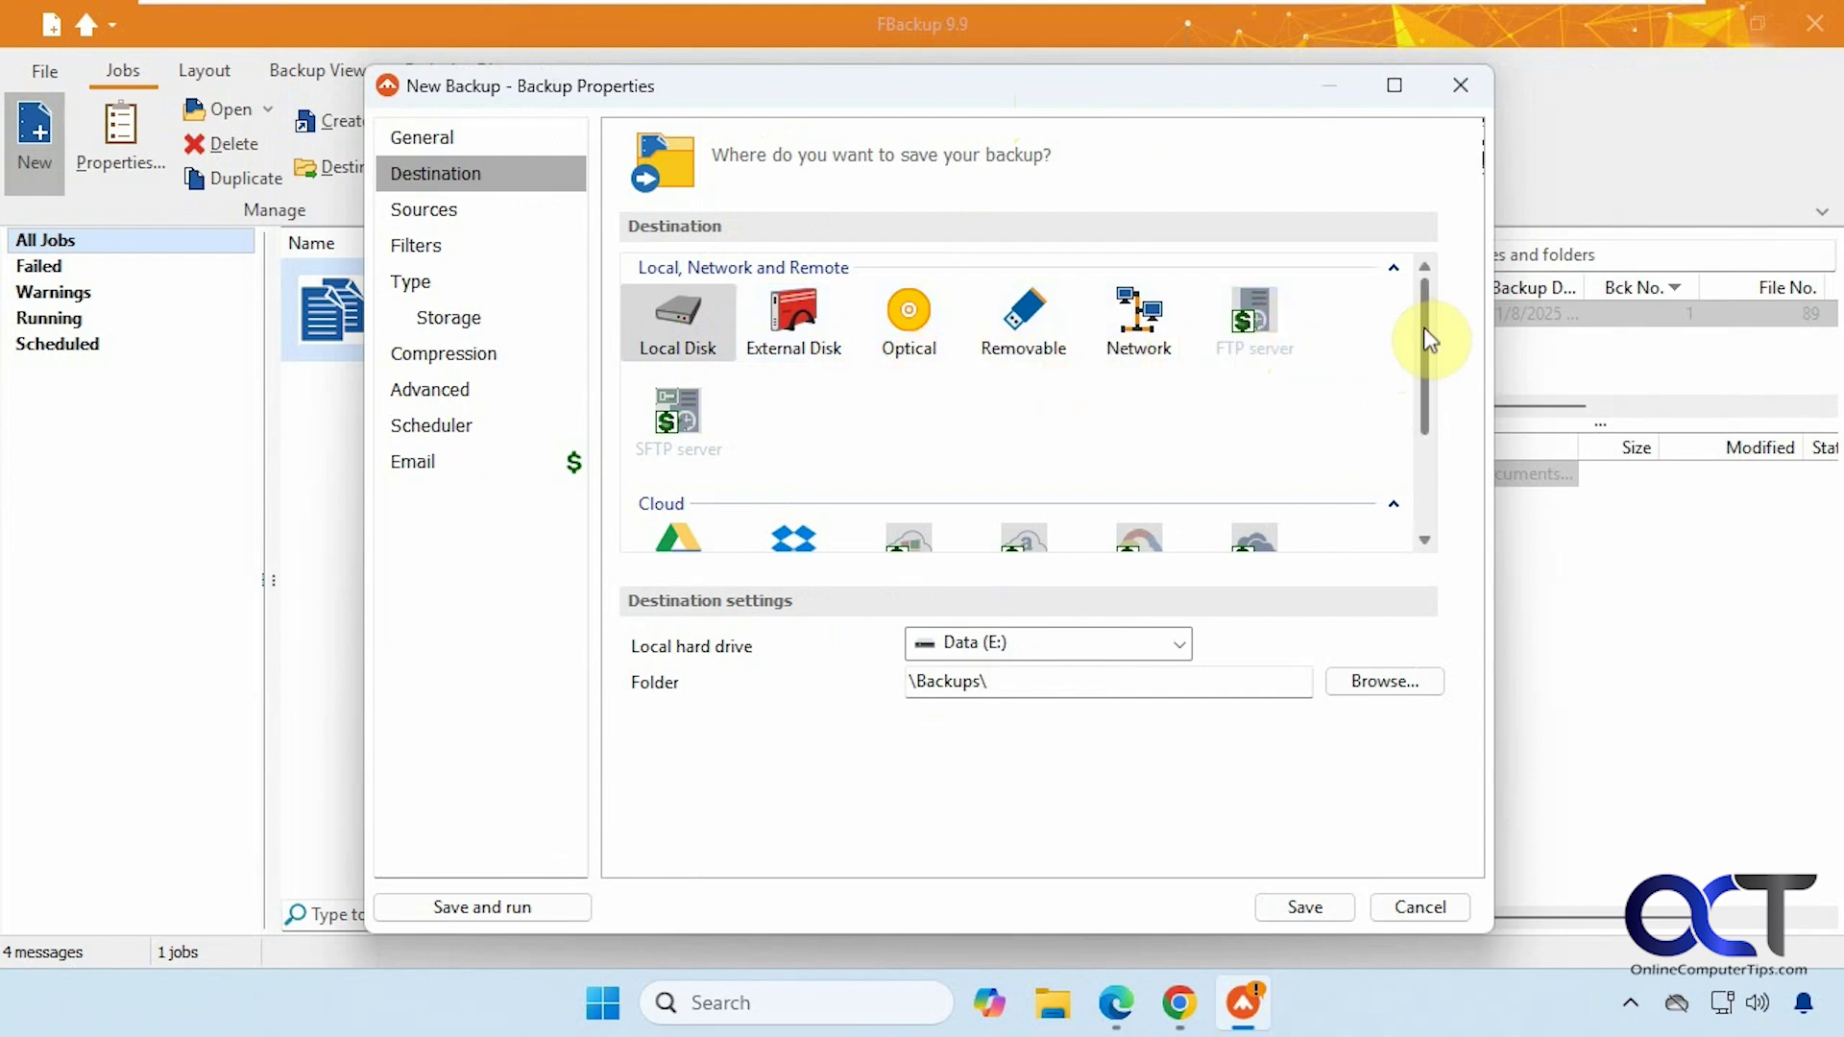
drag(1424, 326, 1425, 432)
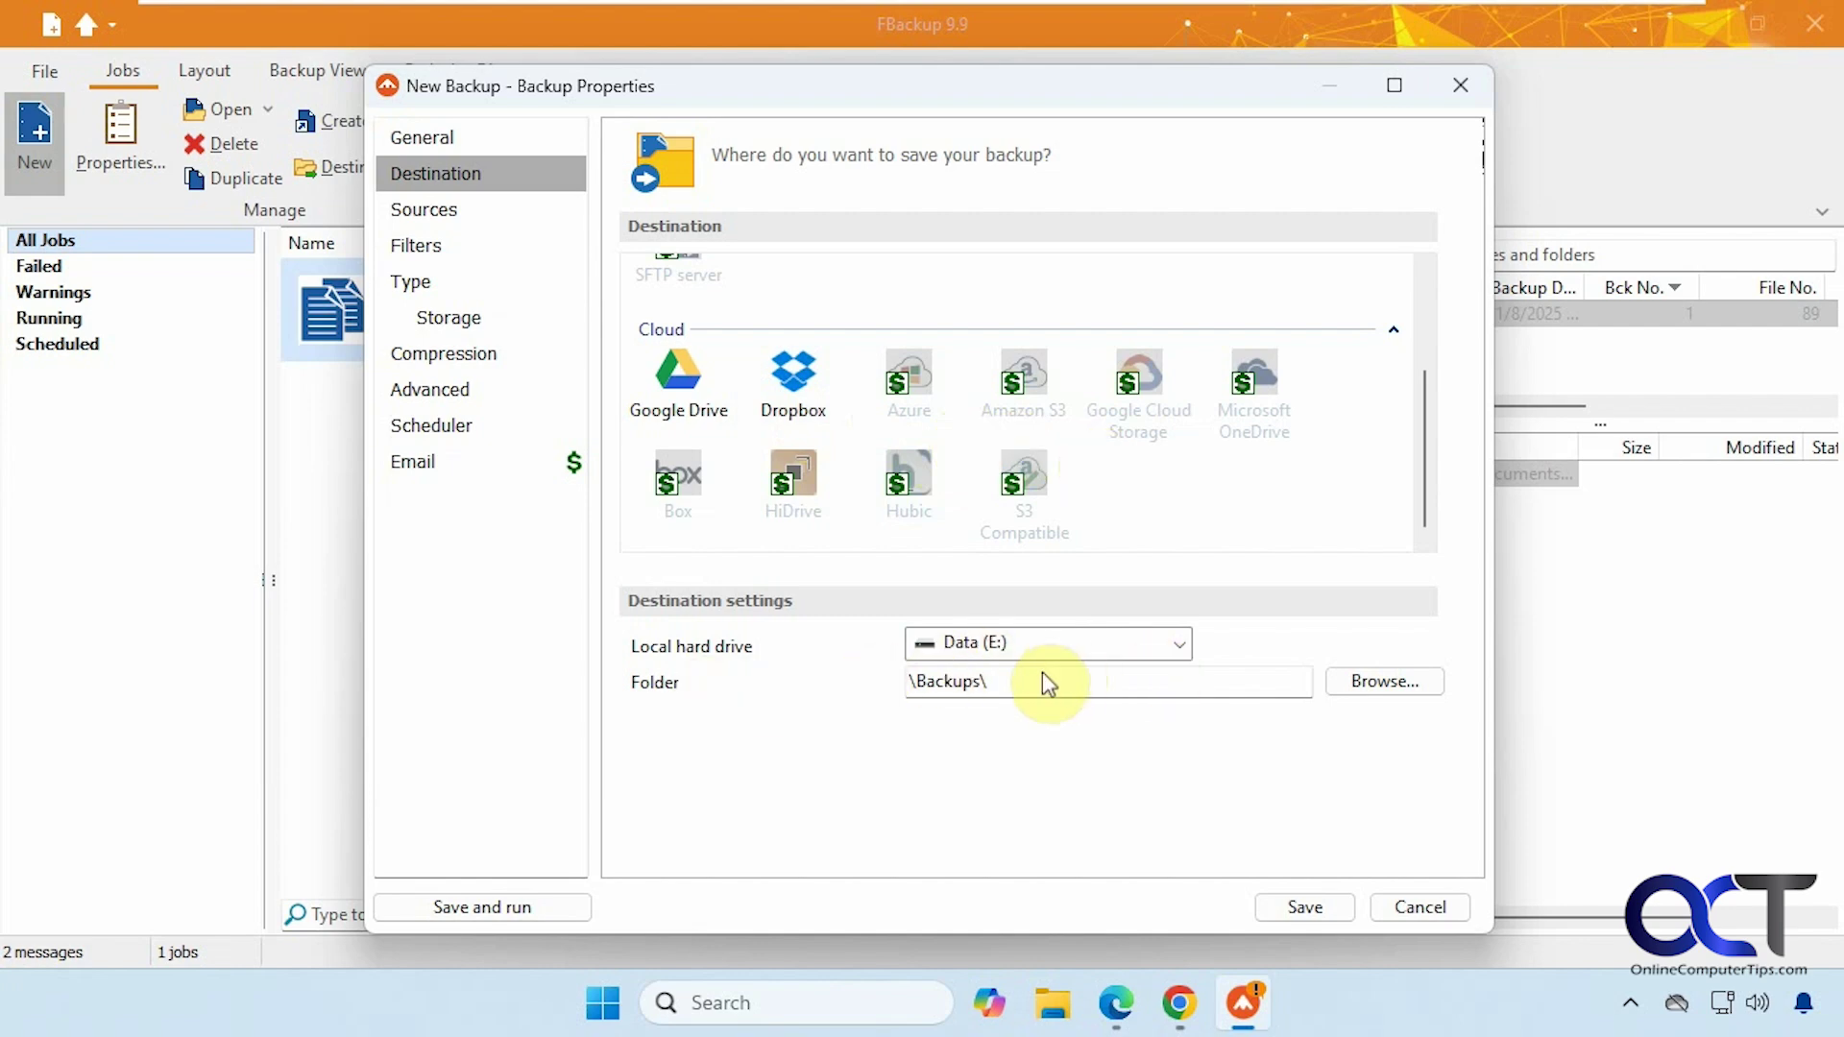
- Add the Pictures folder as the new job's backup source
click(453, 215)
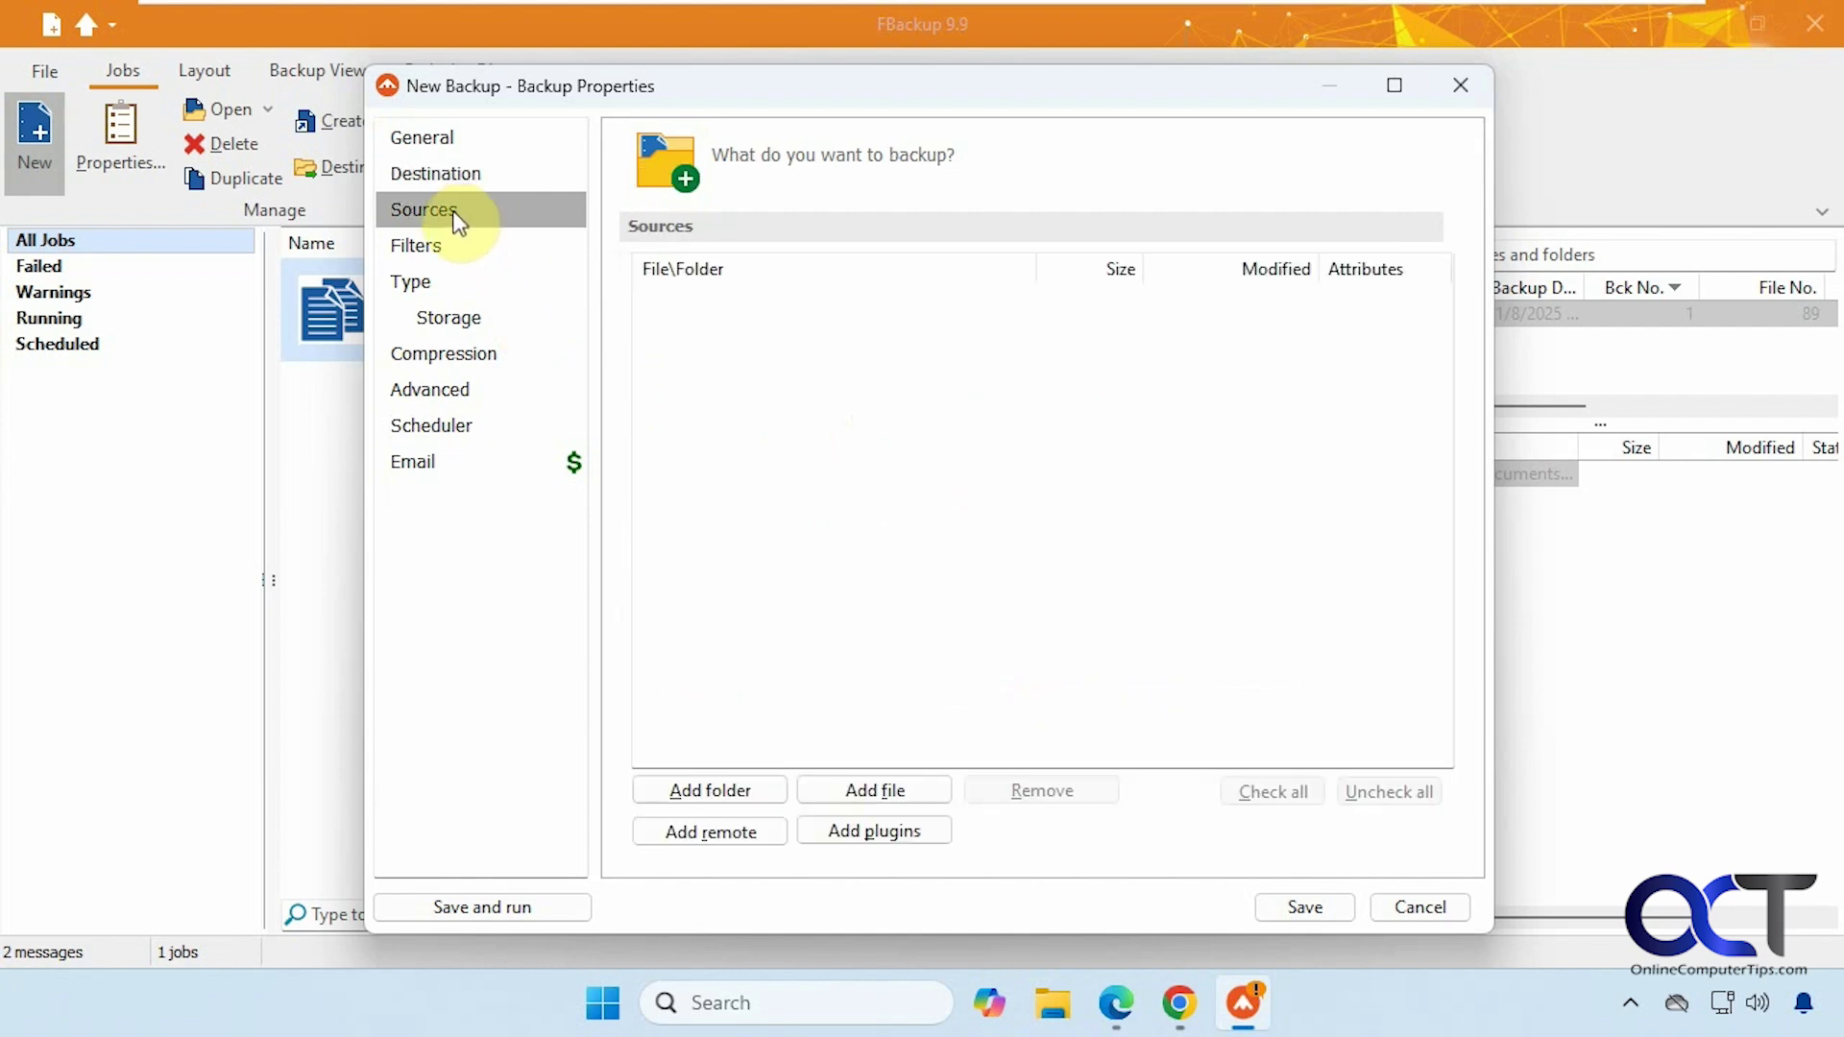
click(732, 792)
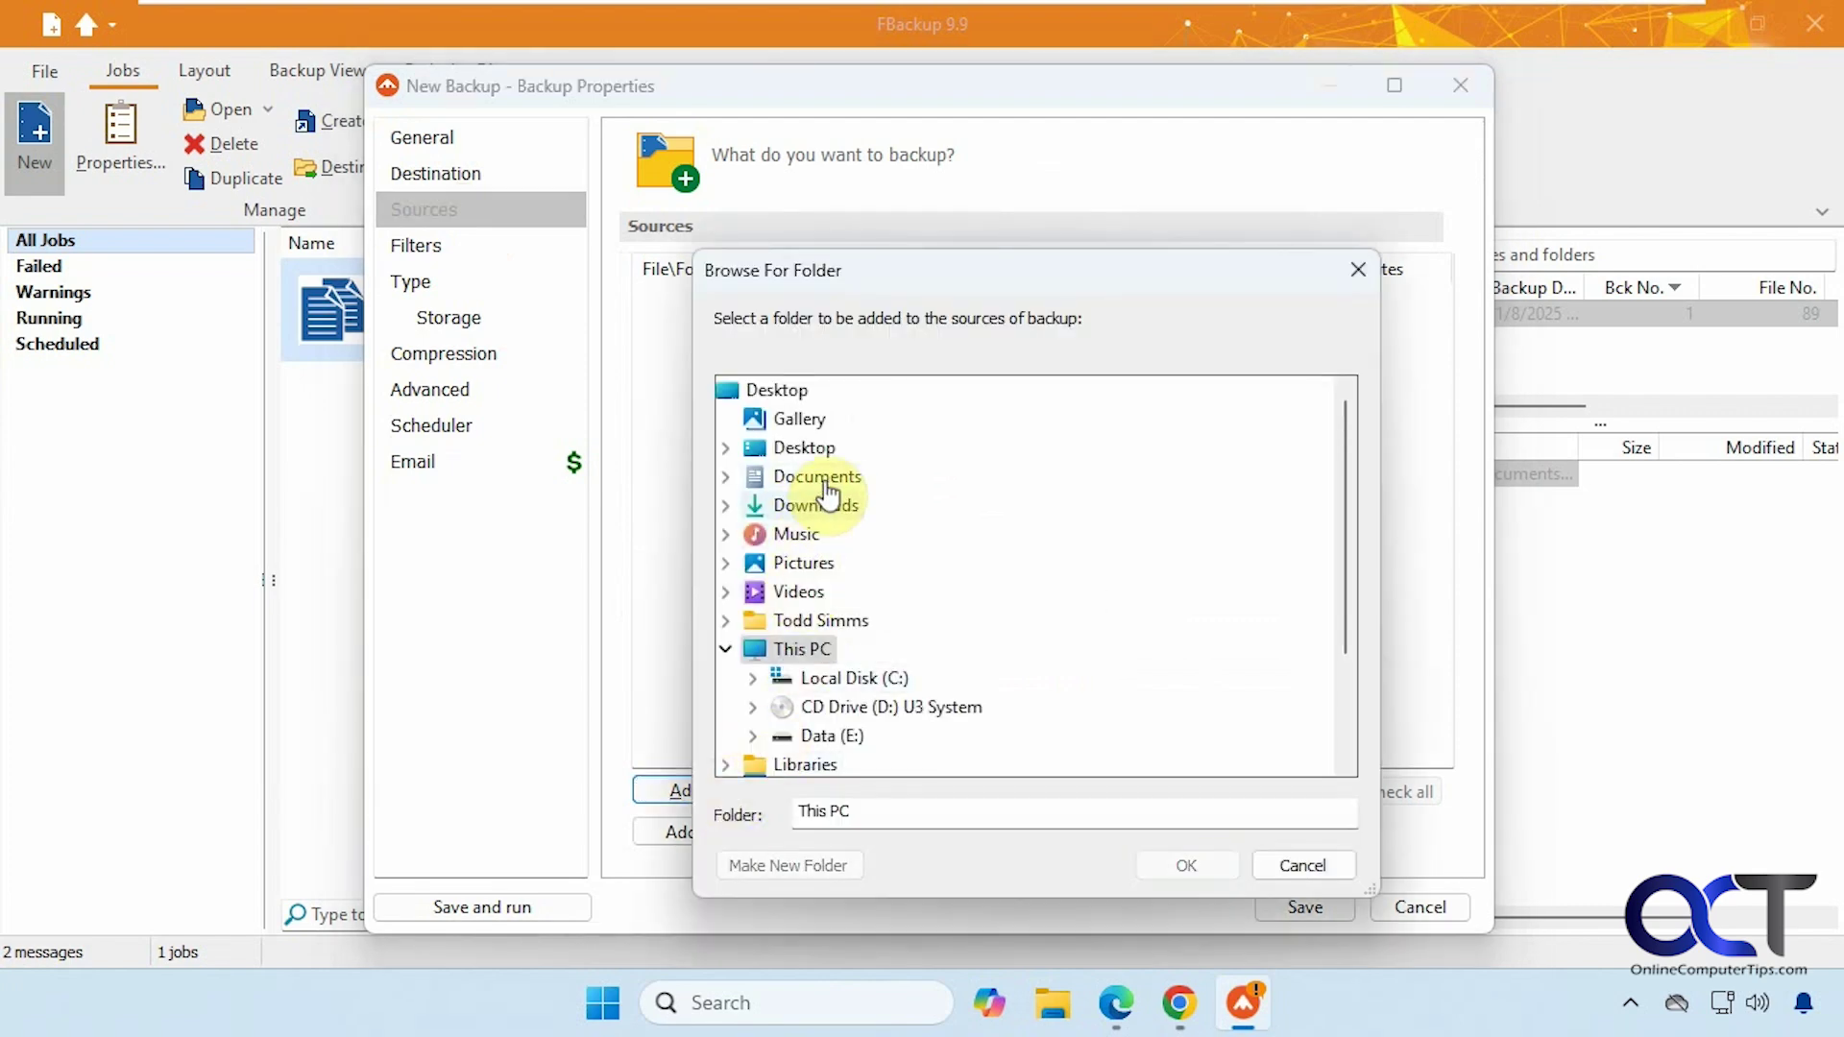
click(803, 565)
click(1184, 866)
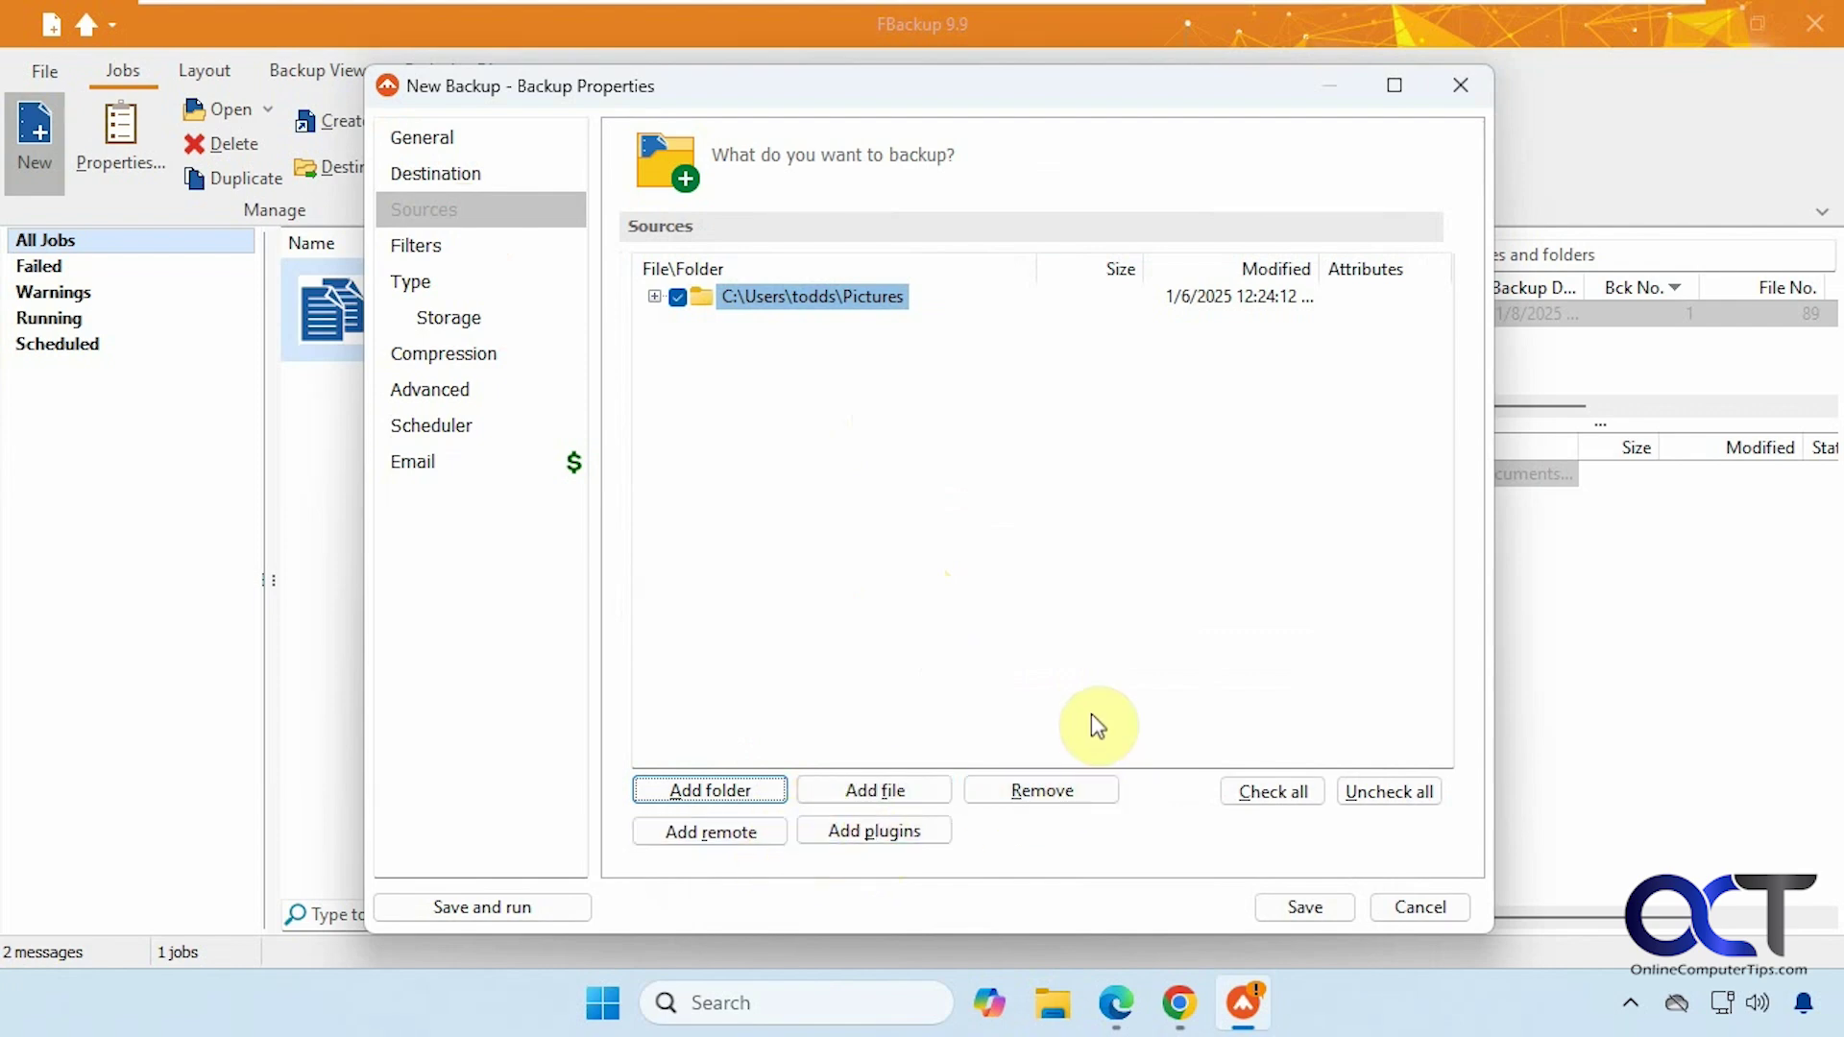
- Review the job's Filters, backup Type and Storage file-naming settings
click(416, 247)
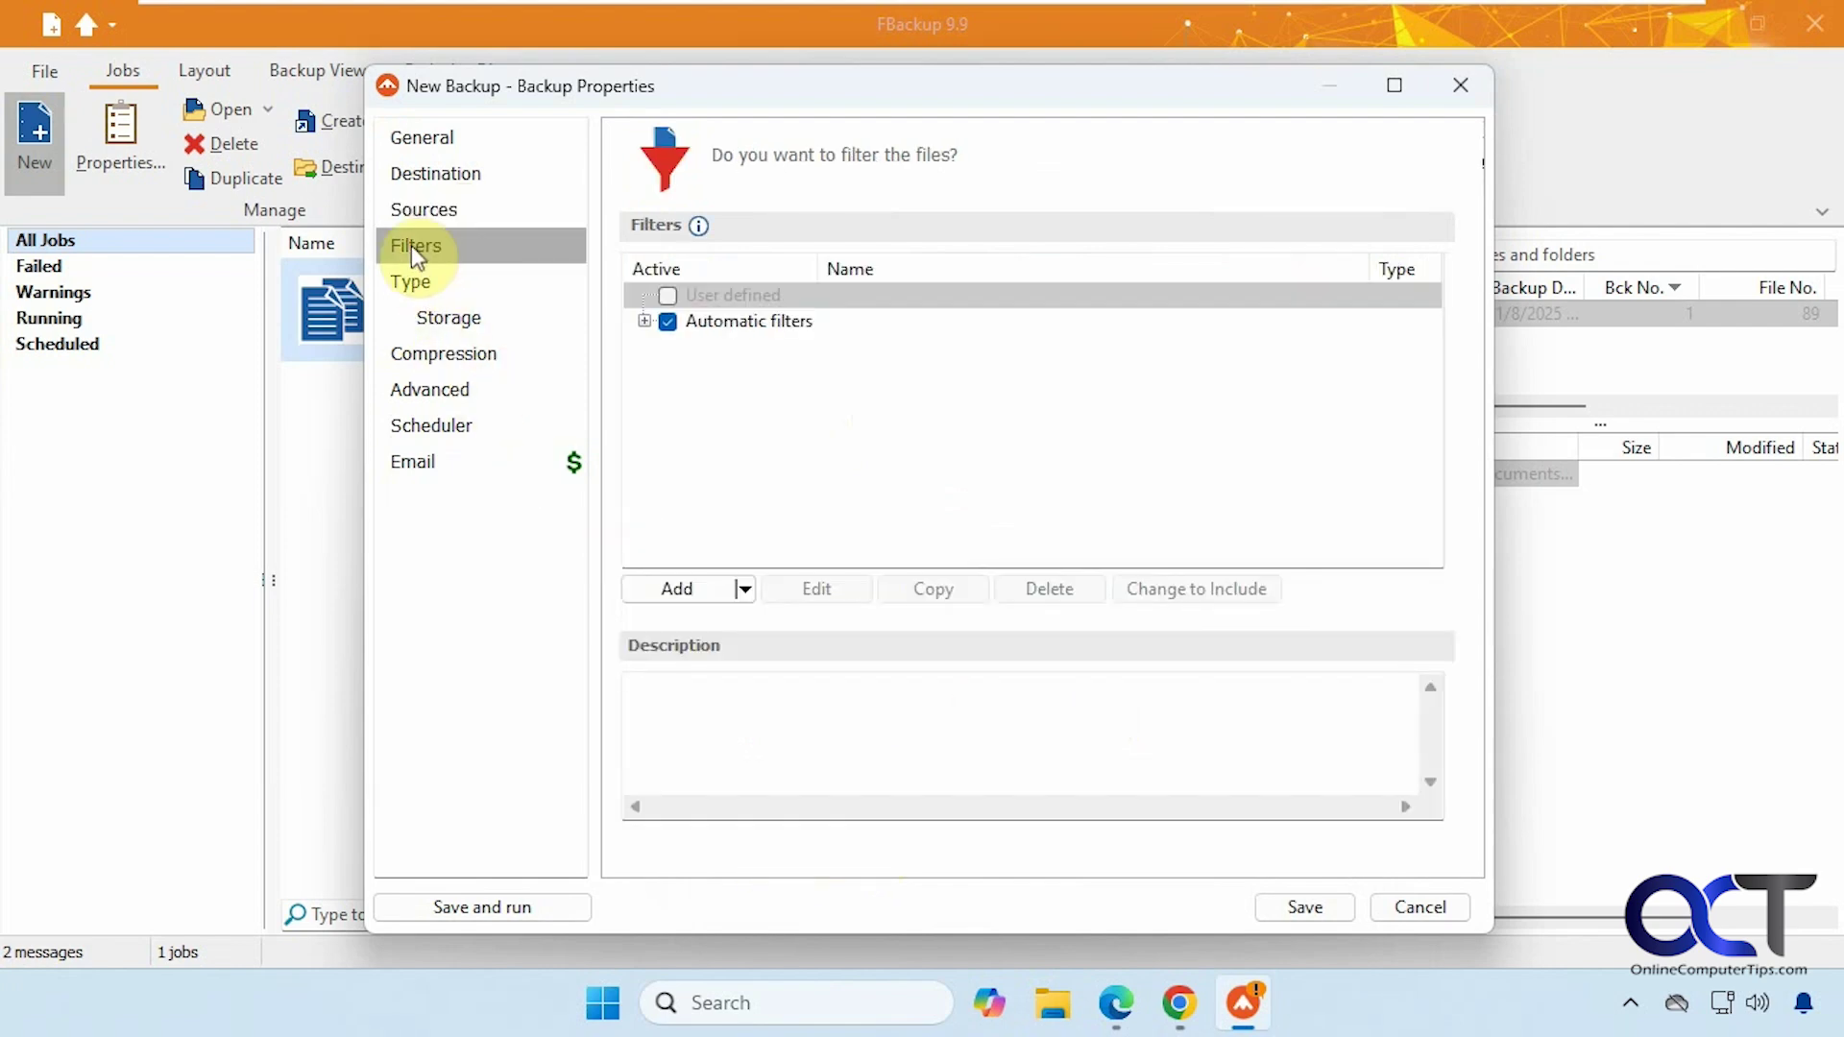
click(645, 322)
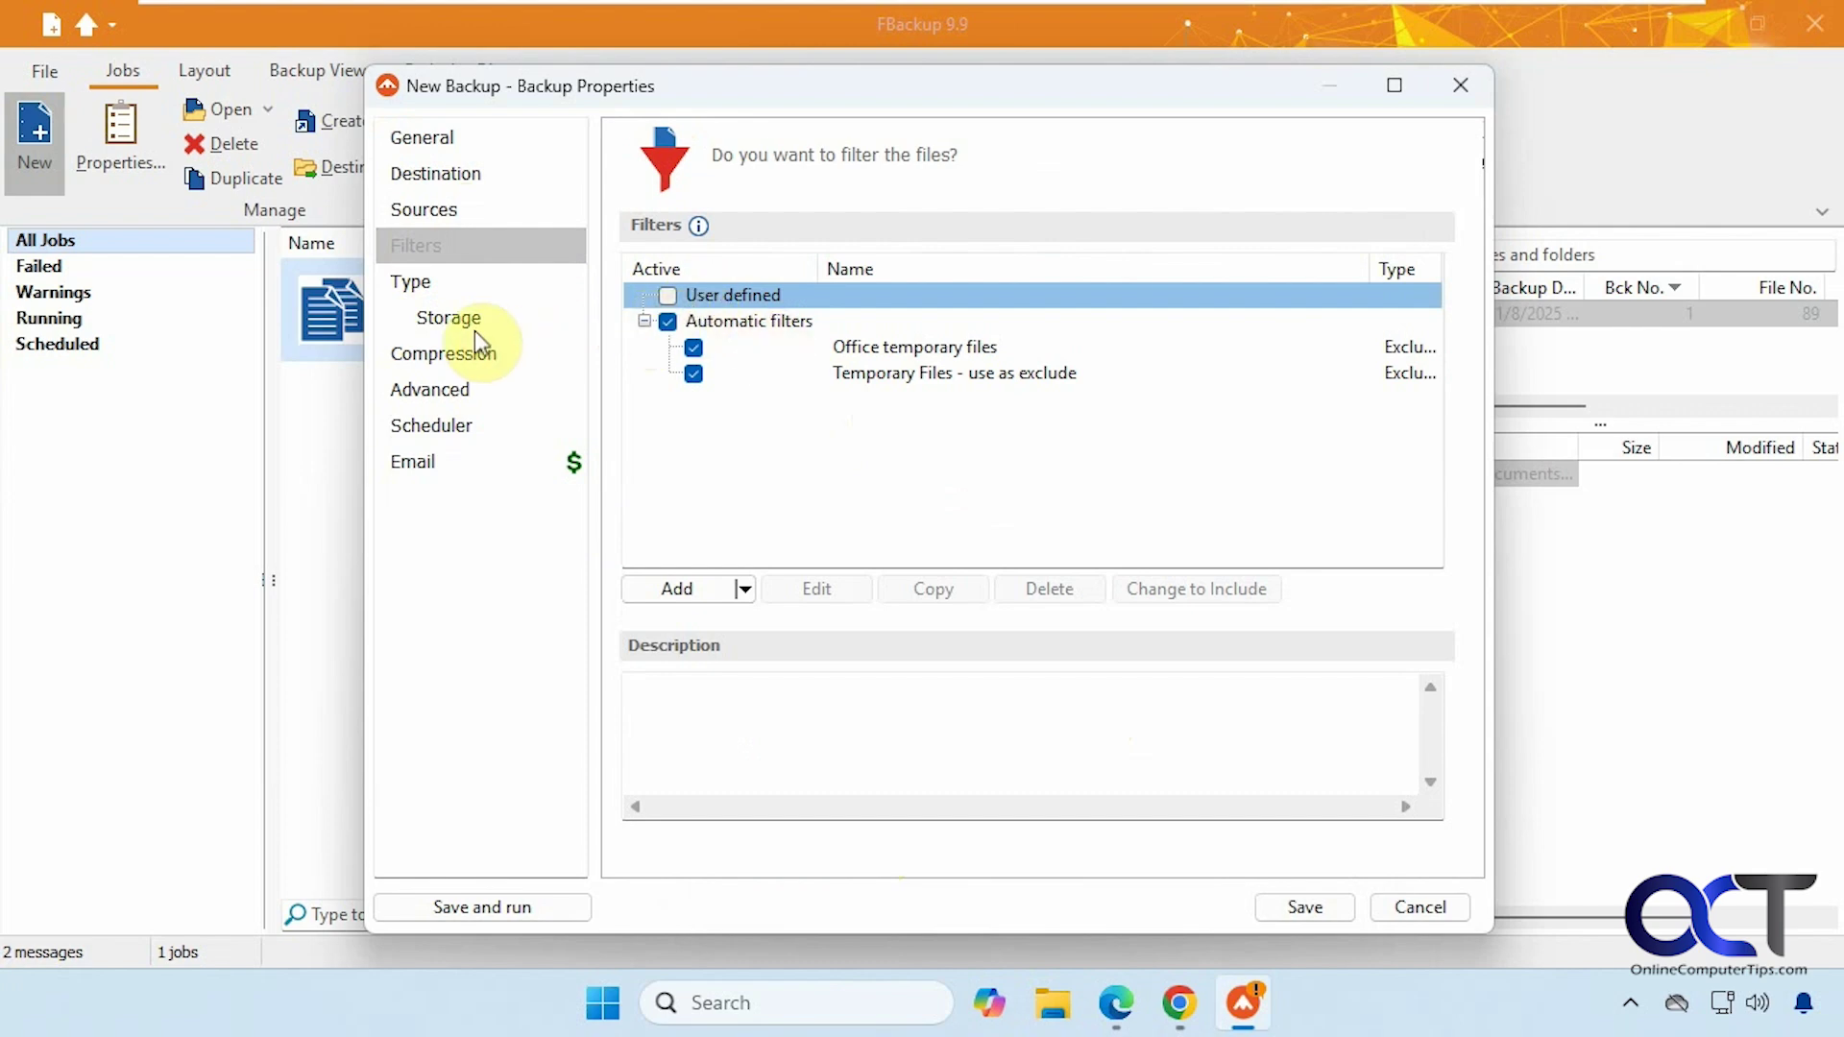
click(424, 290)
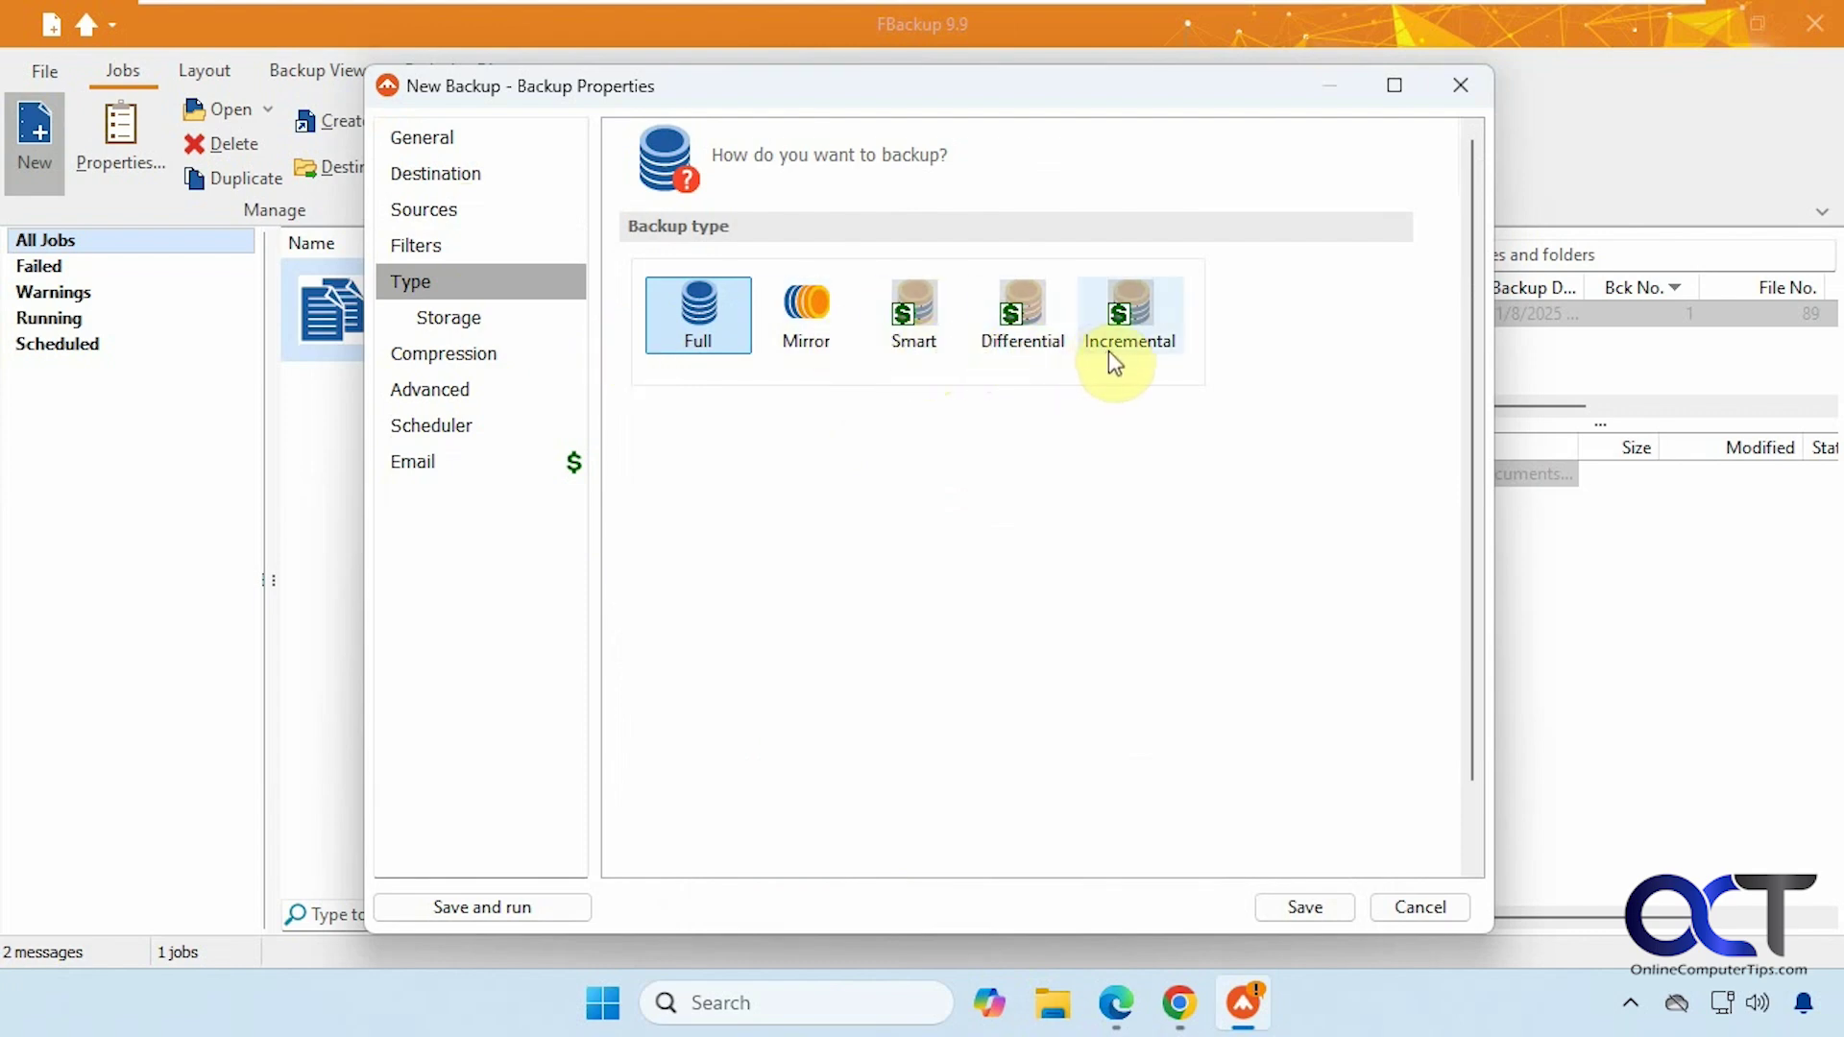
click(460, 325)
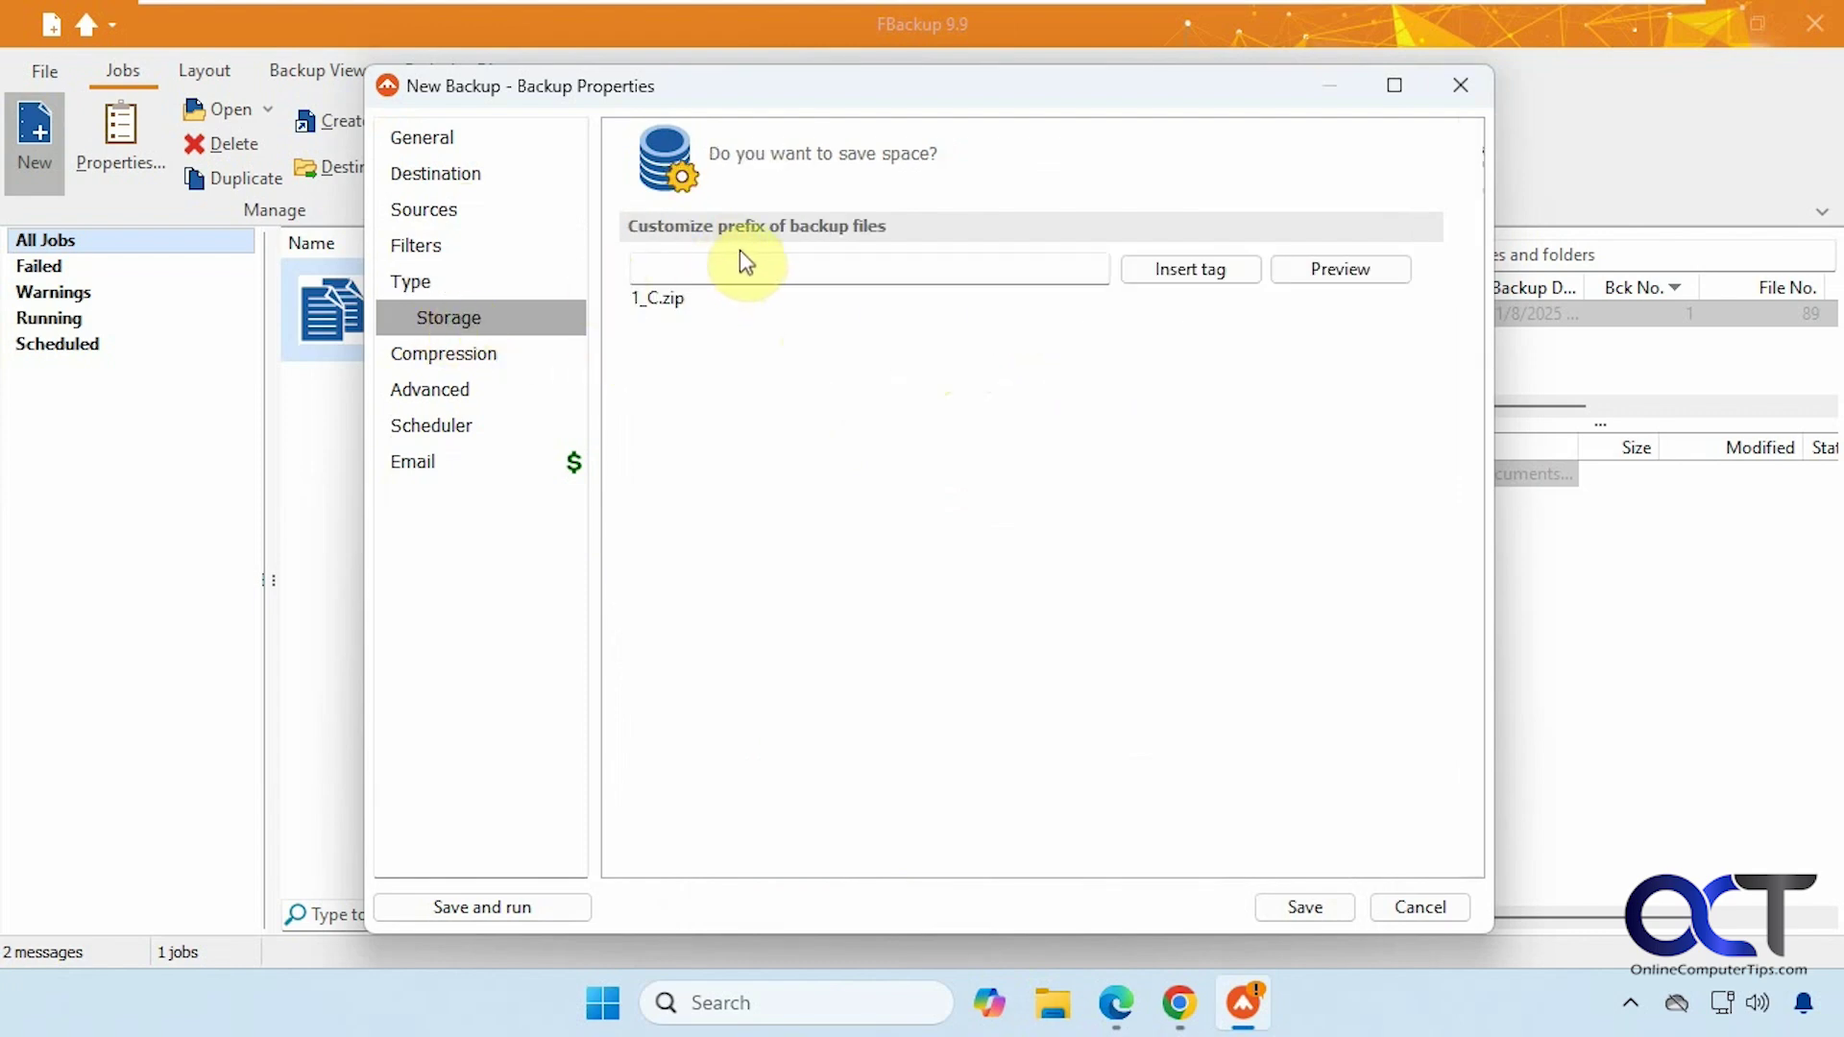
- Check the existing Documents backup in E:\Backups using File Explorer, then minimize Explorer
click(1054, 1003)
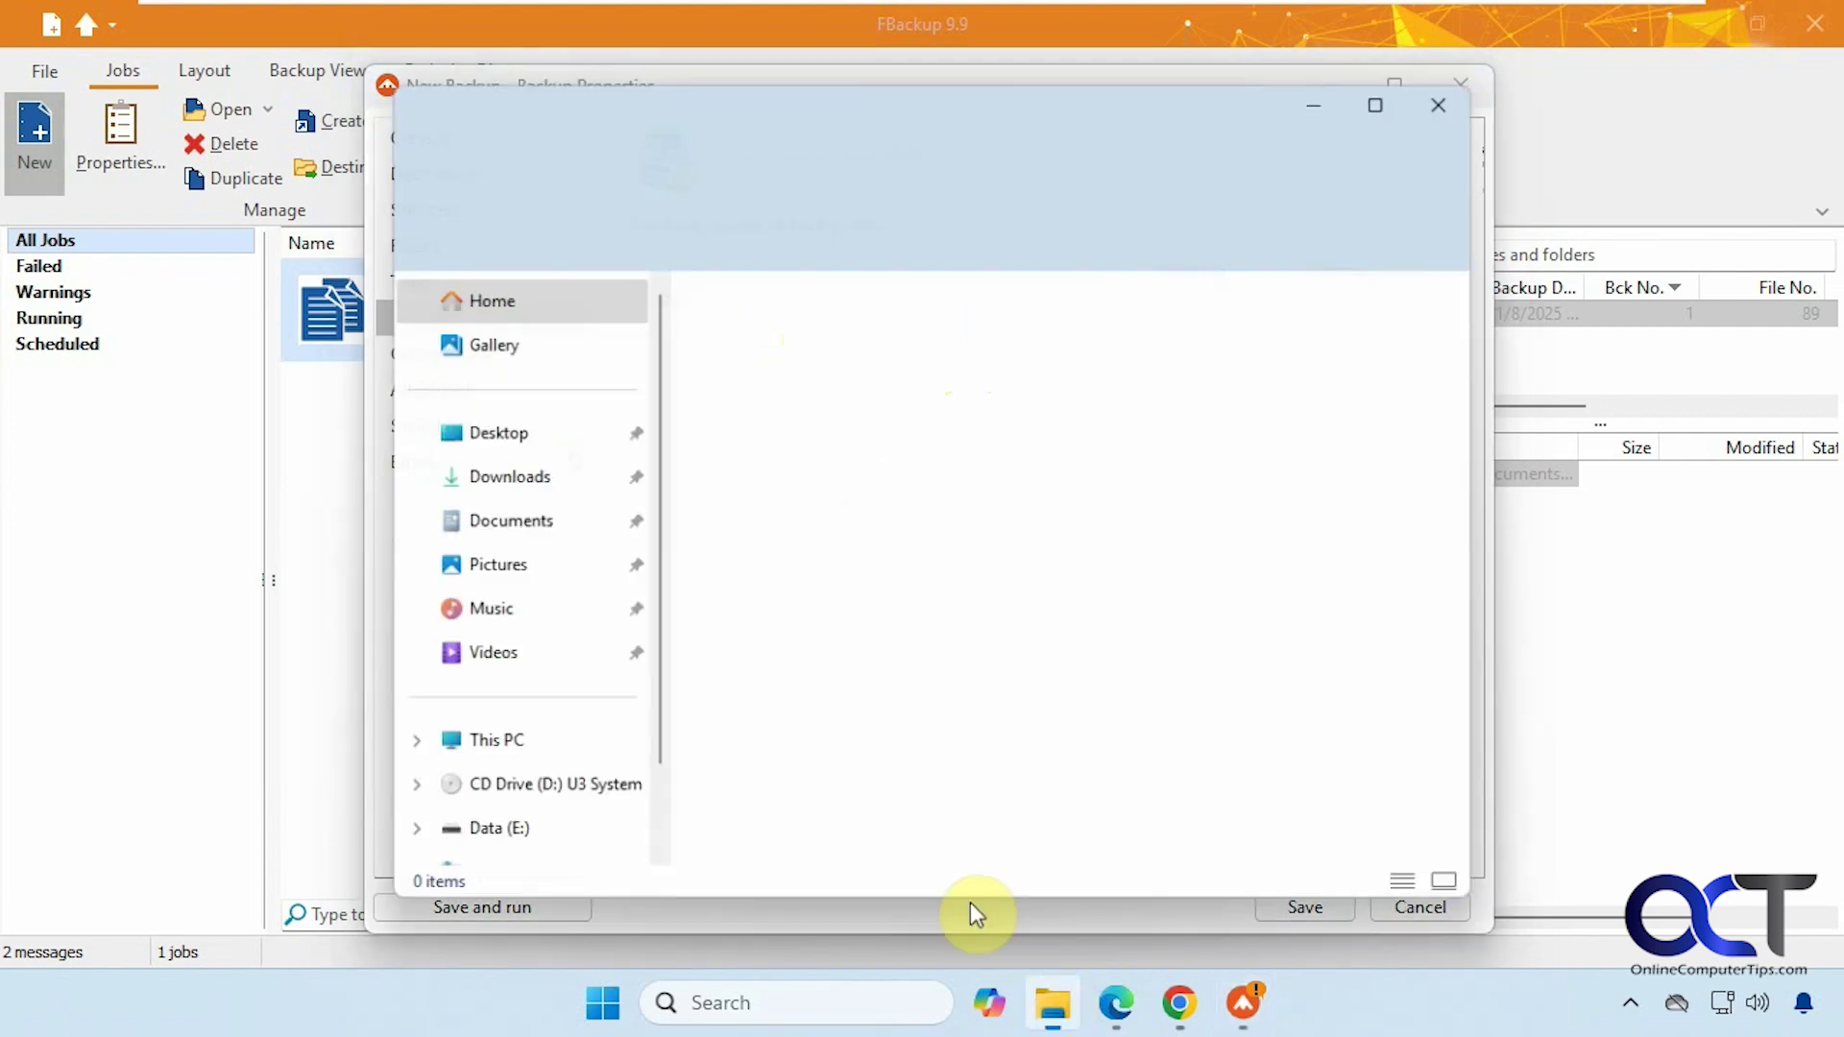
click(492, 755)
double_click(820, 430)
double_click(769, 326)
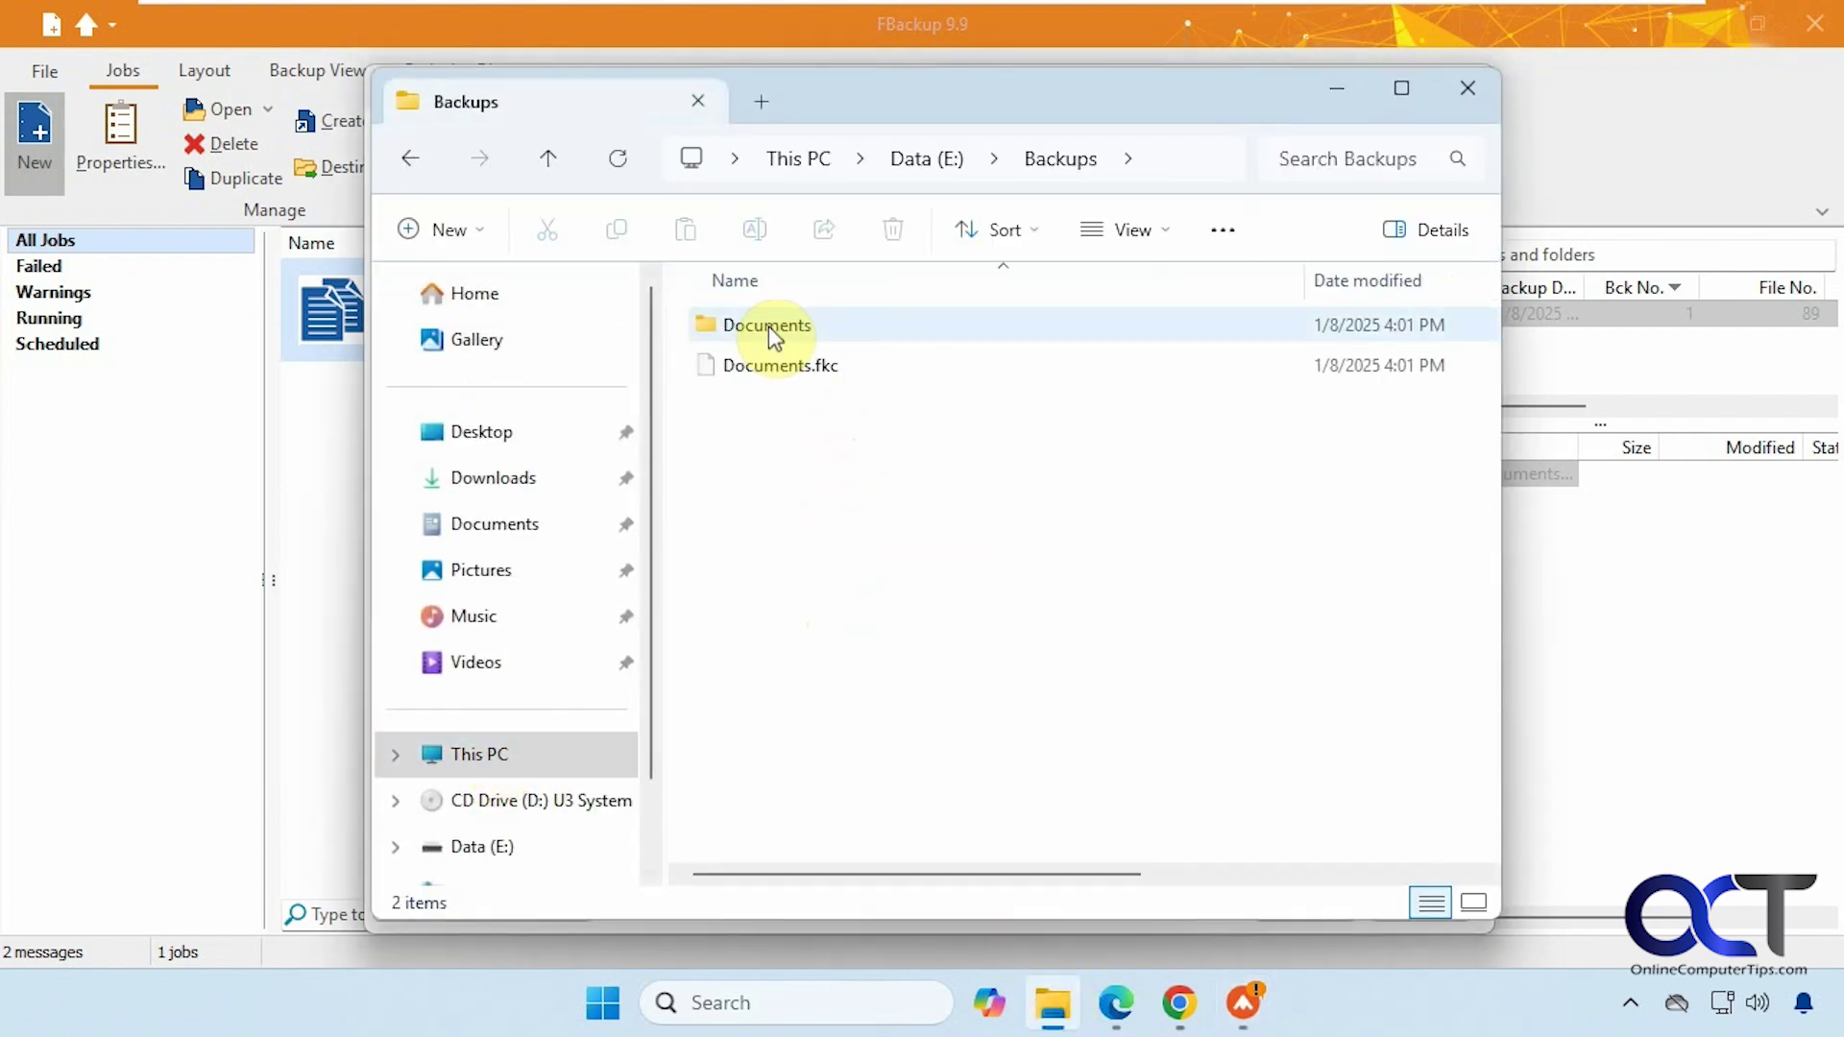
double_click(769, 326)
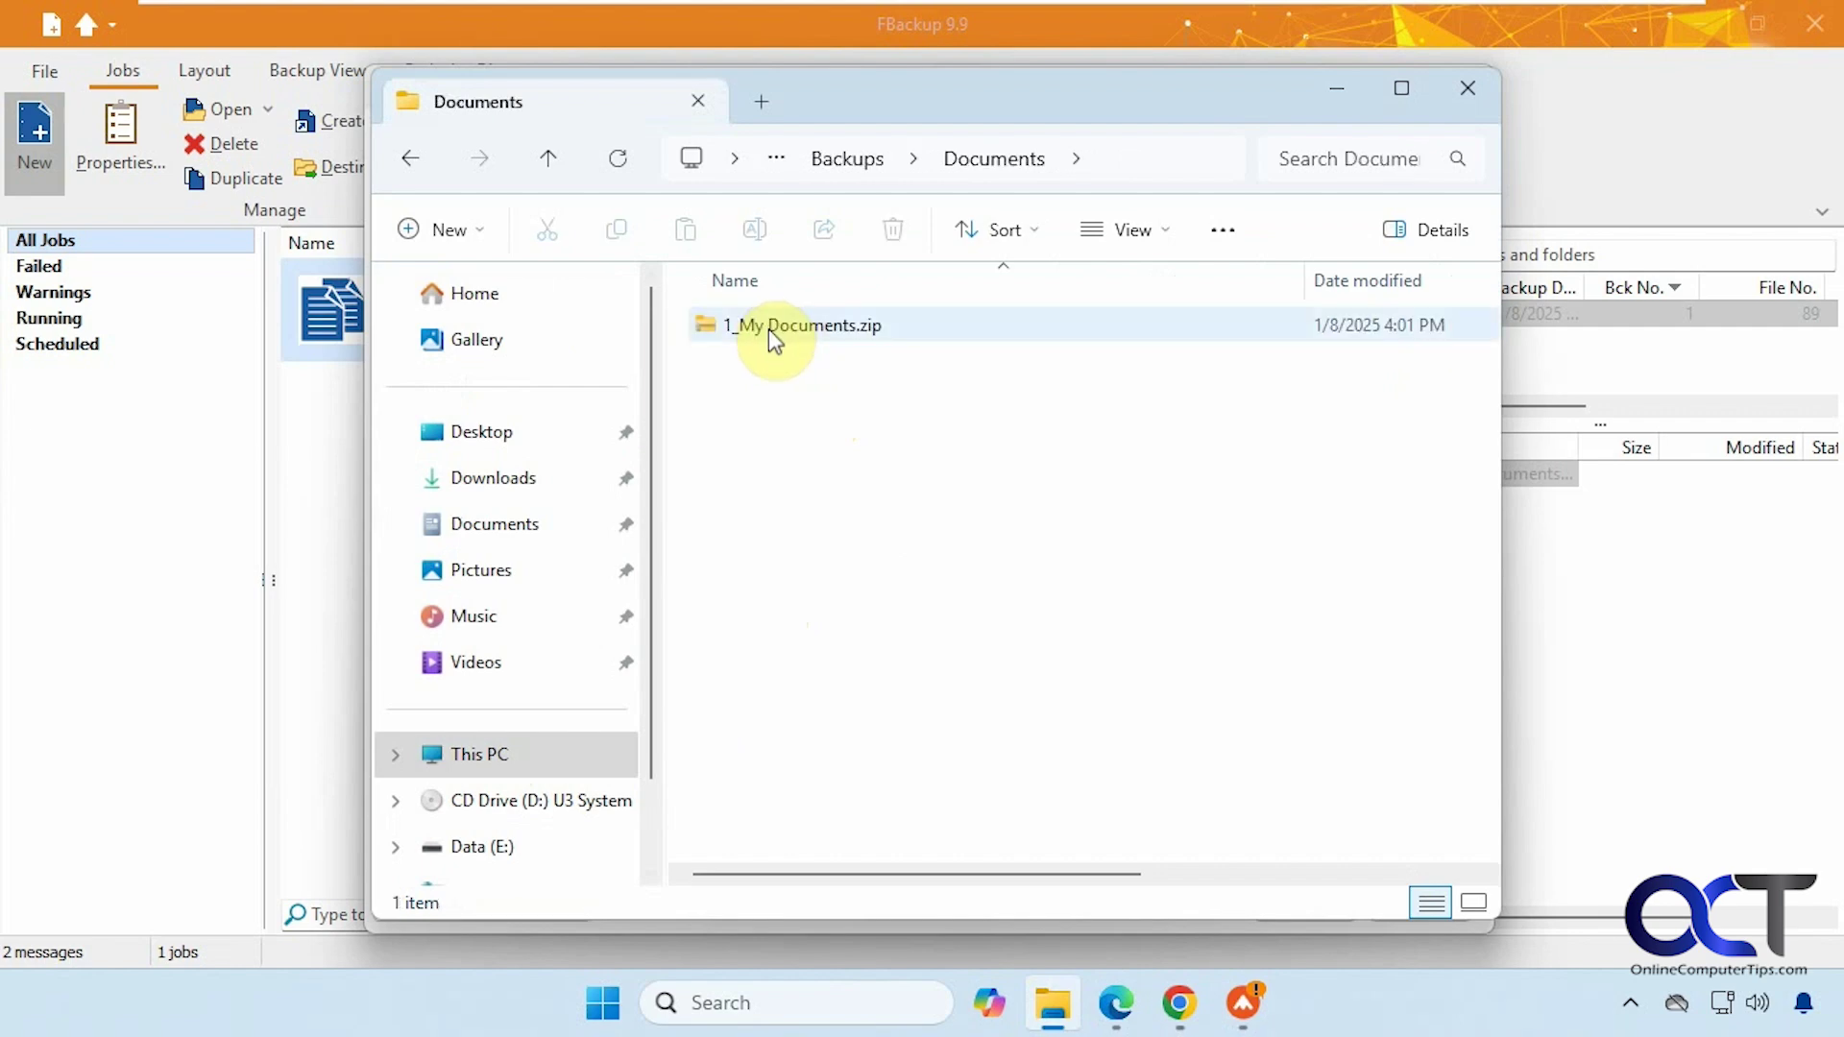
click(1337, 90)
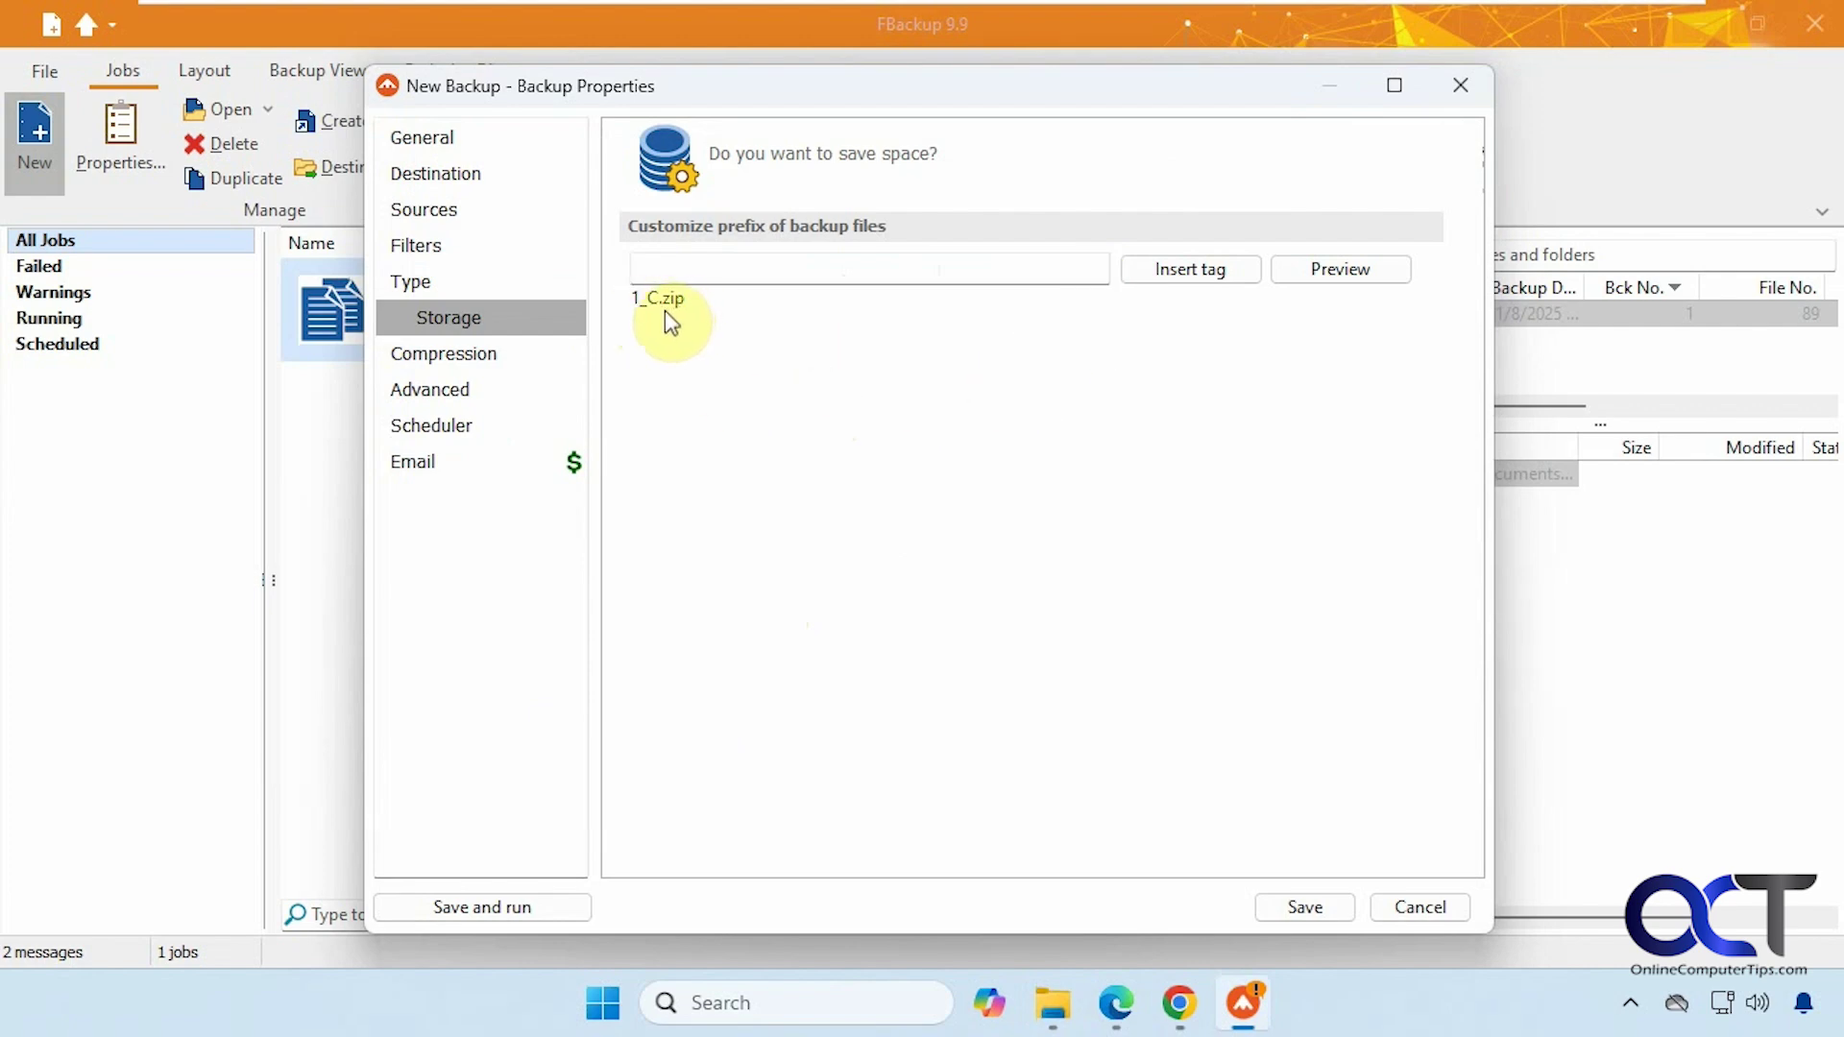
- Review Compression settings and turn off Test after backup on the Advanced page
click(474, 355)
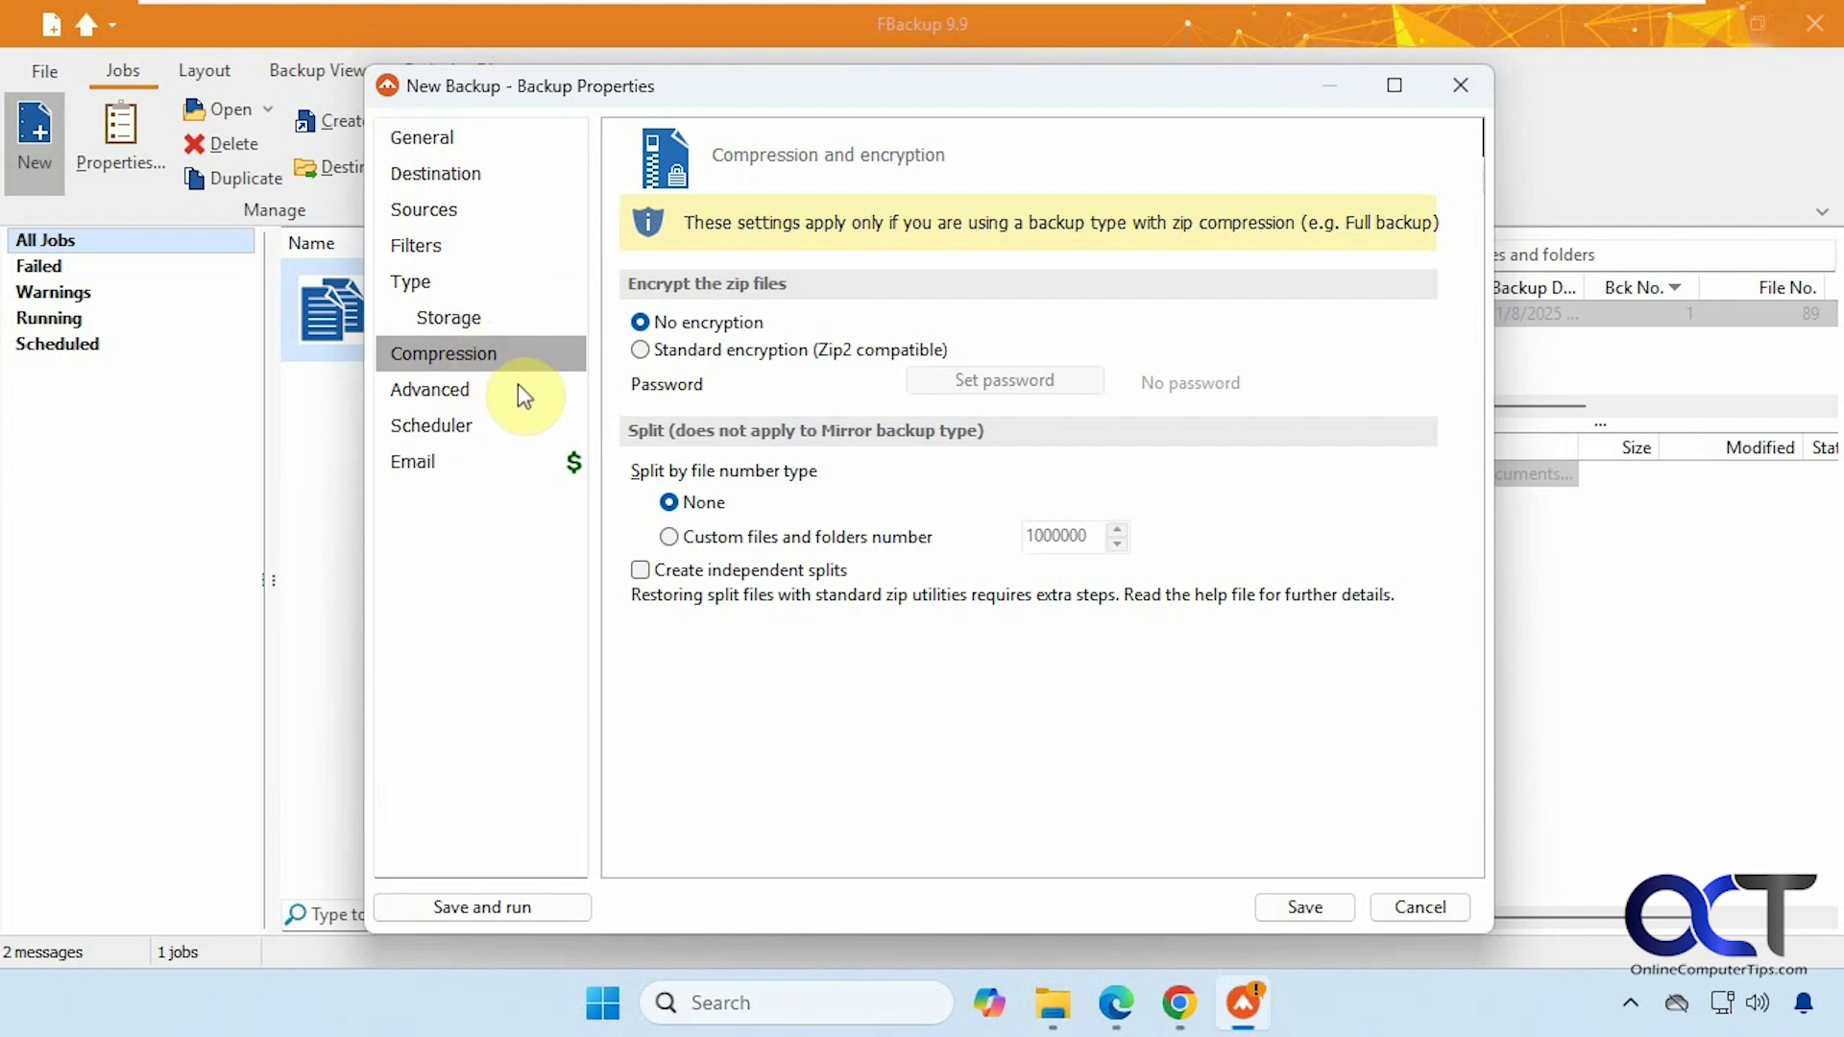
click(459, 386)
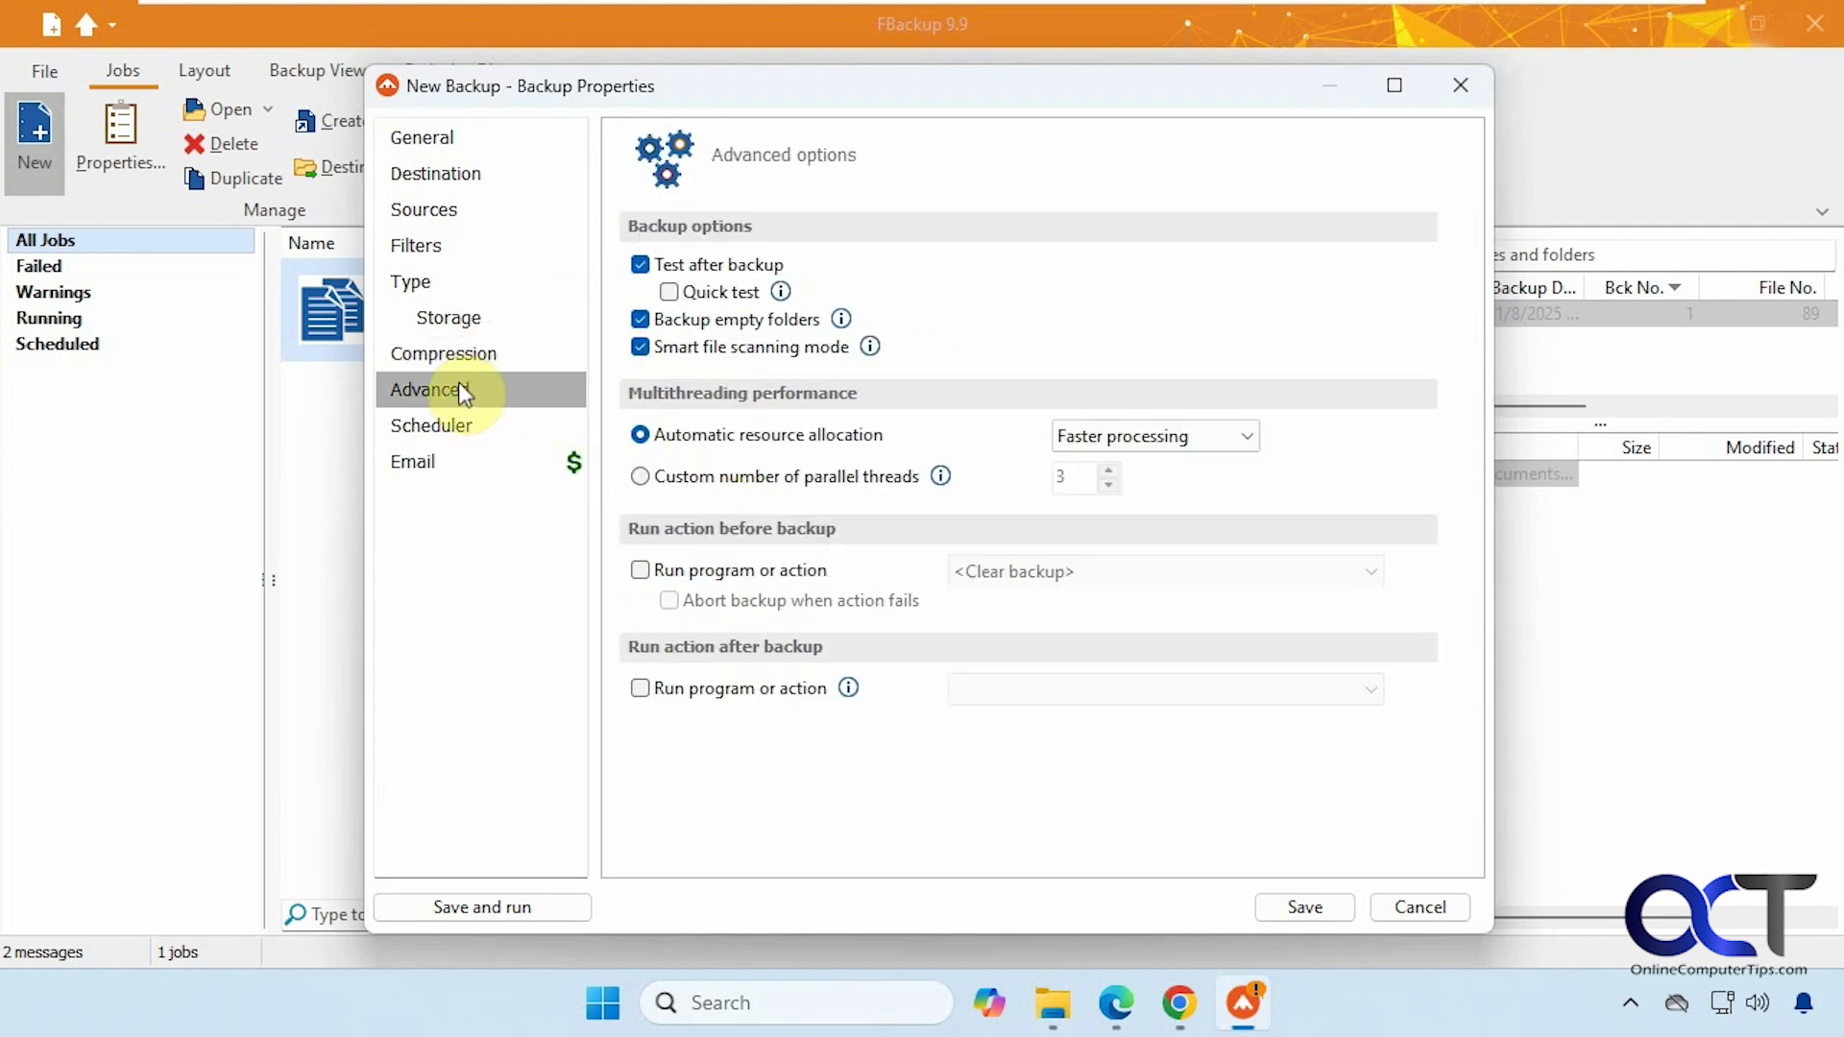
click(716, 268)
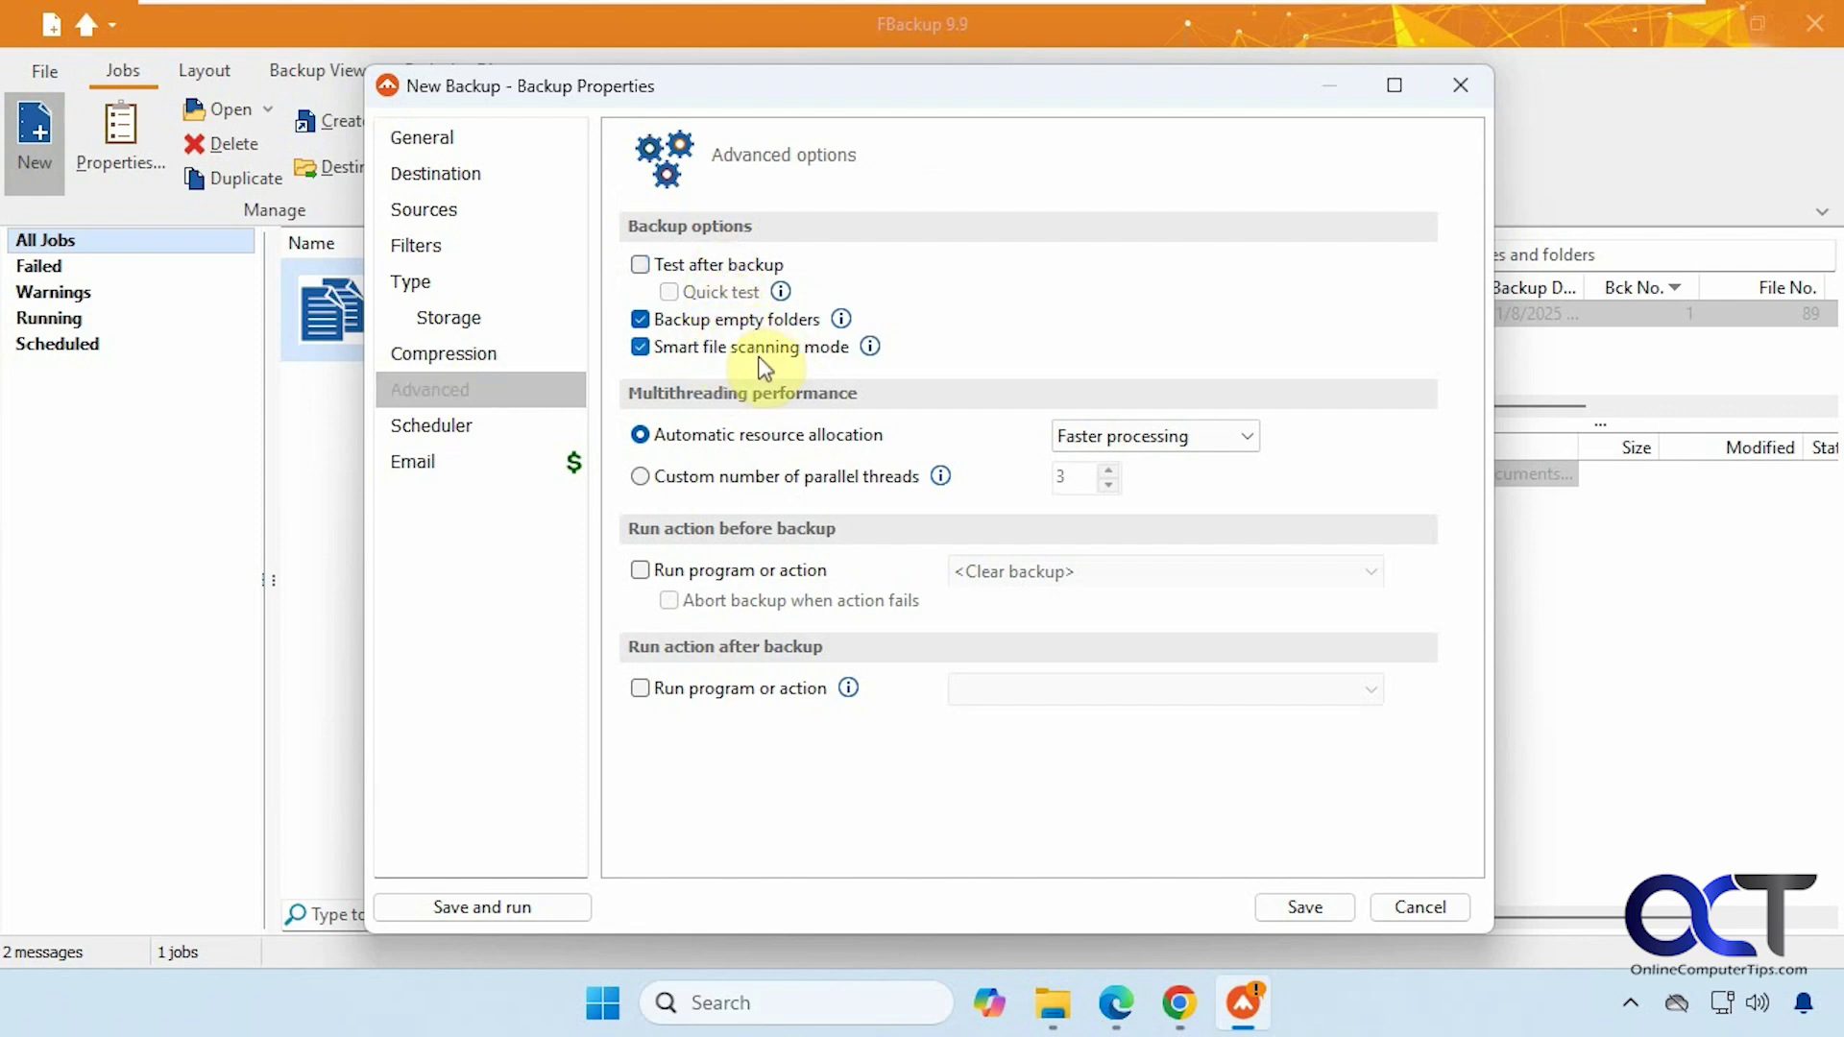
click(478, 423)
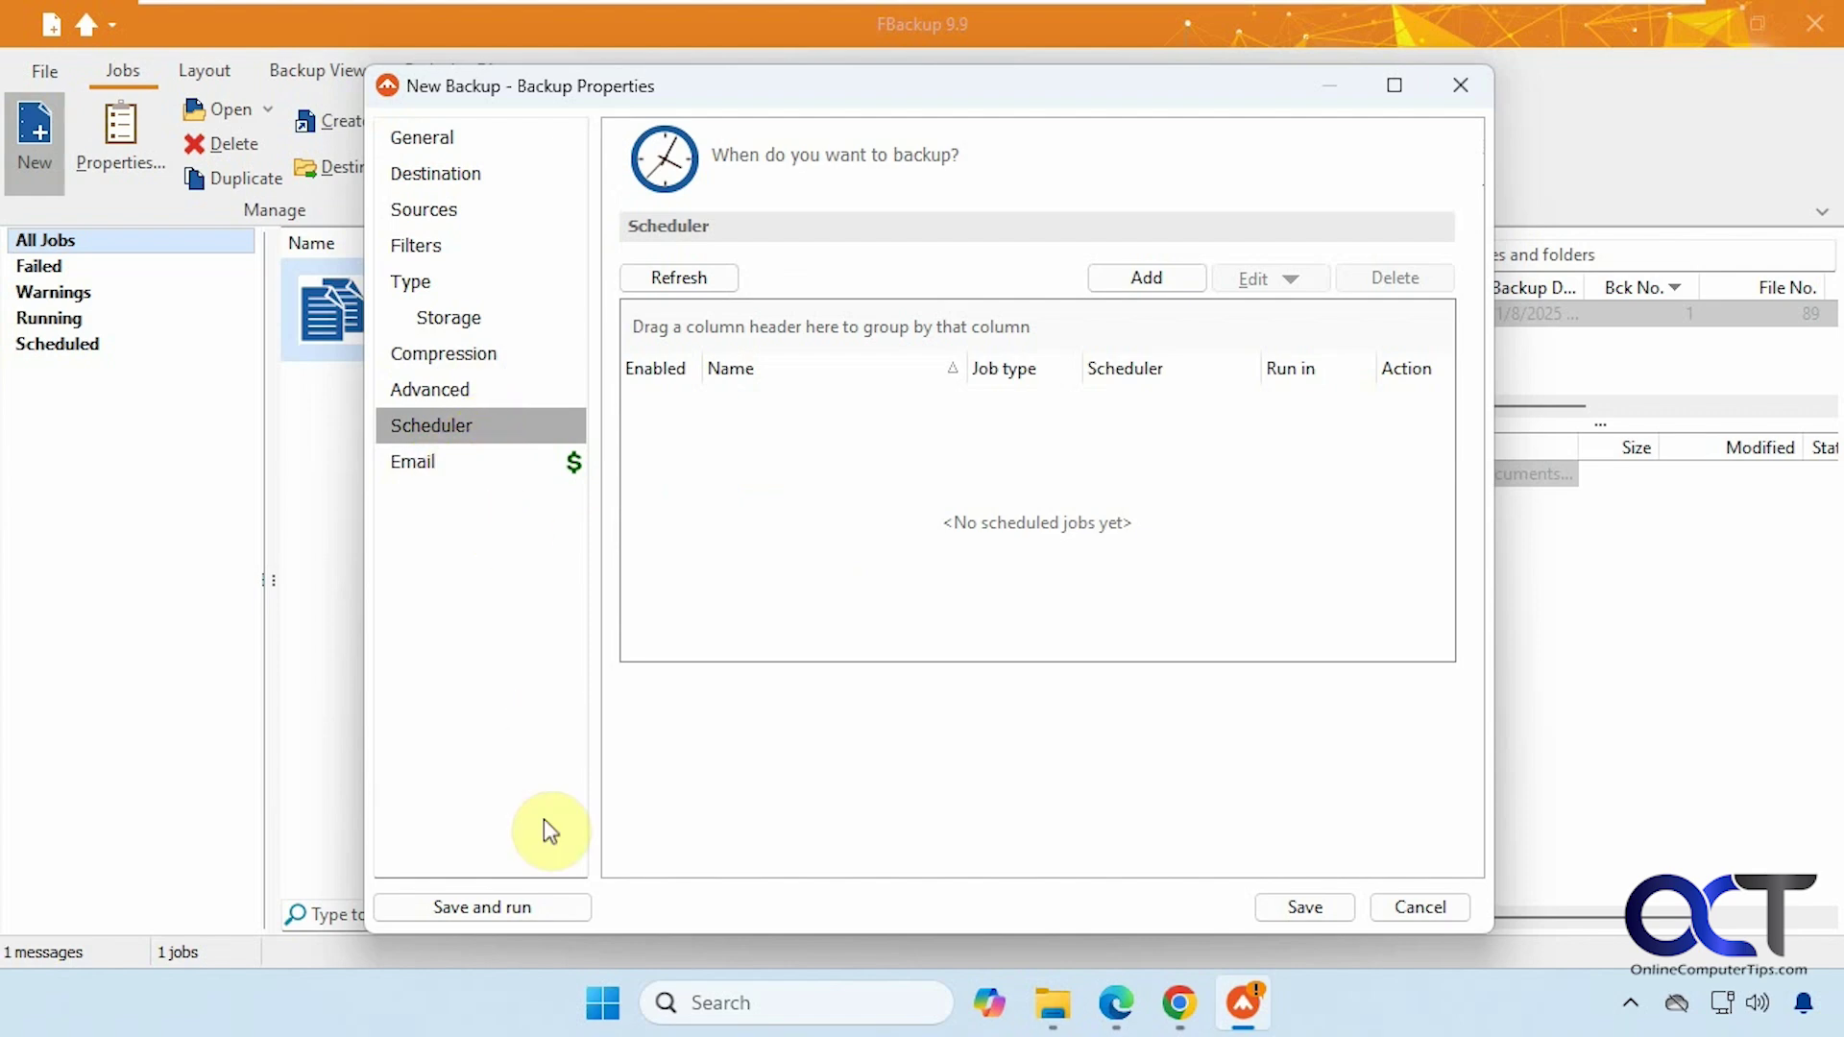
- Save and run the New Backup job, then open and cancel its Restore Wizard
click(511, 907)
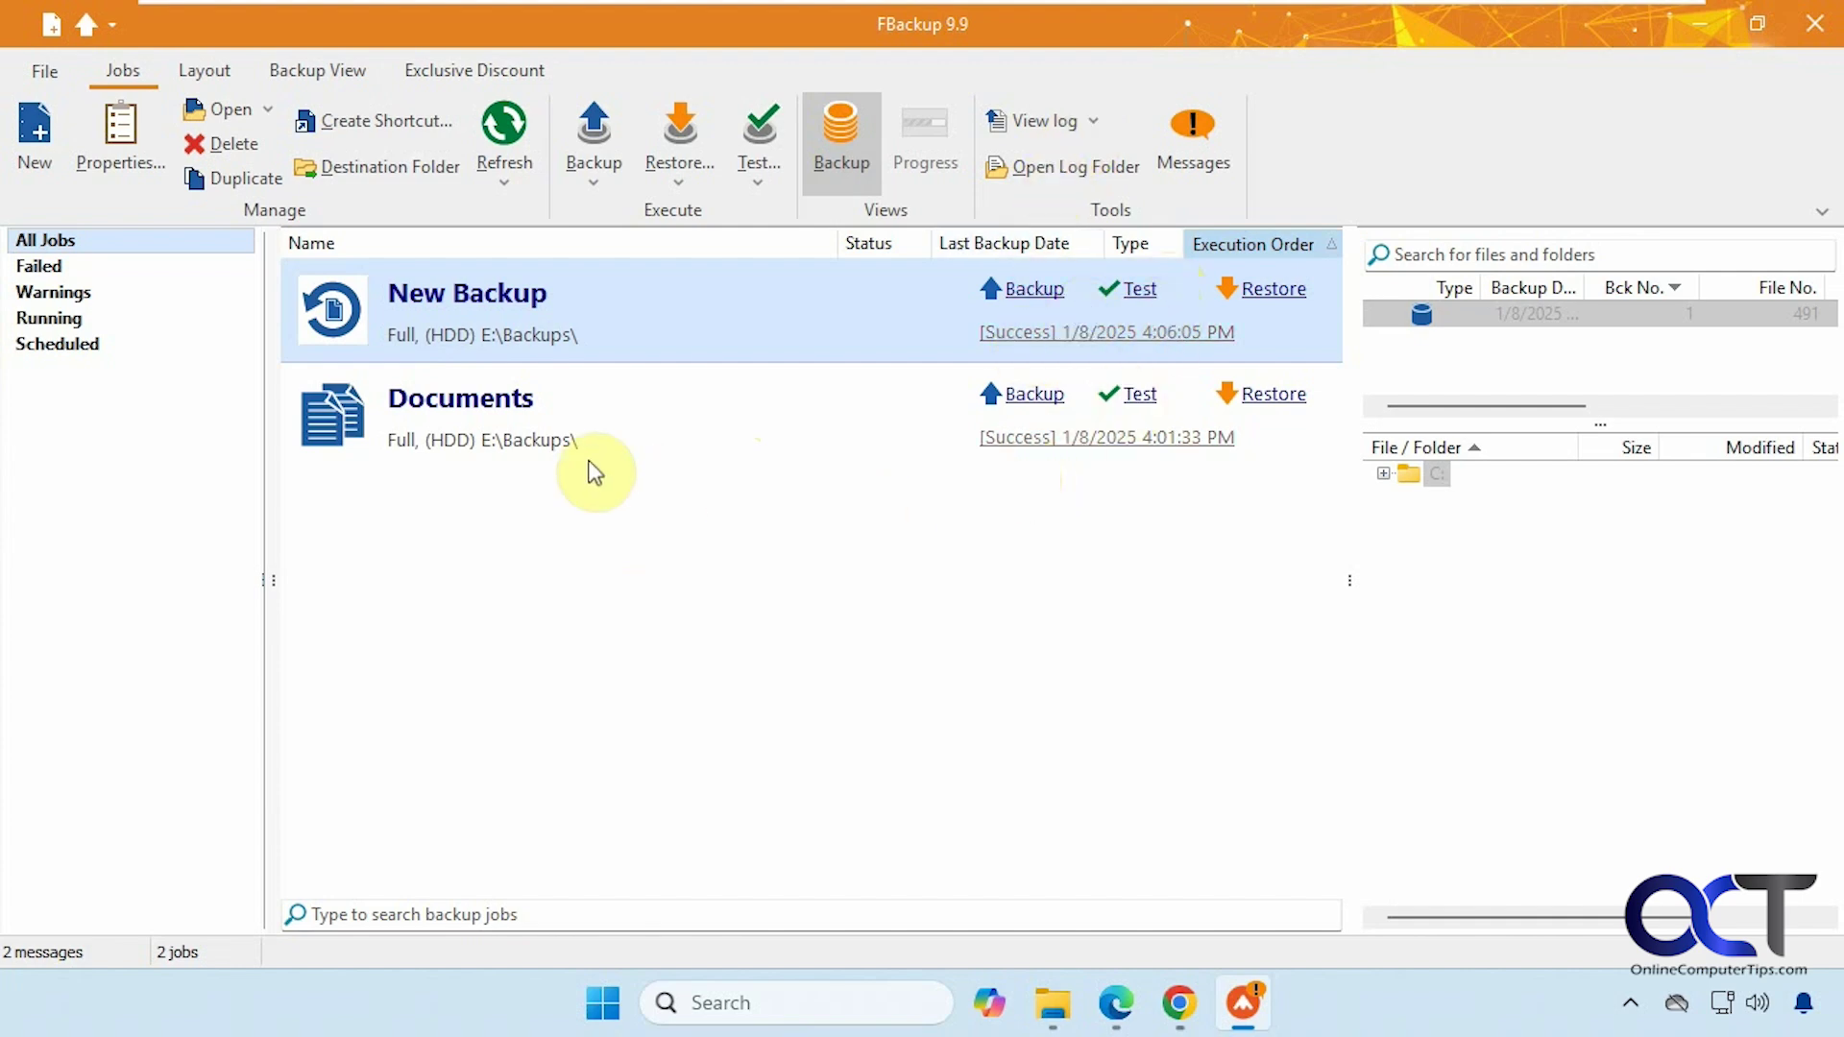
click(1268, 290)
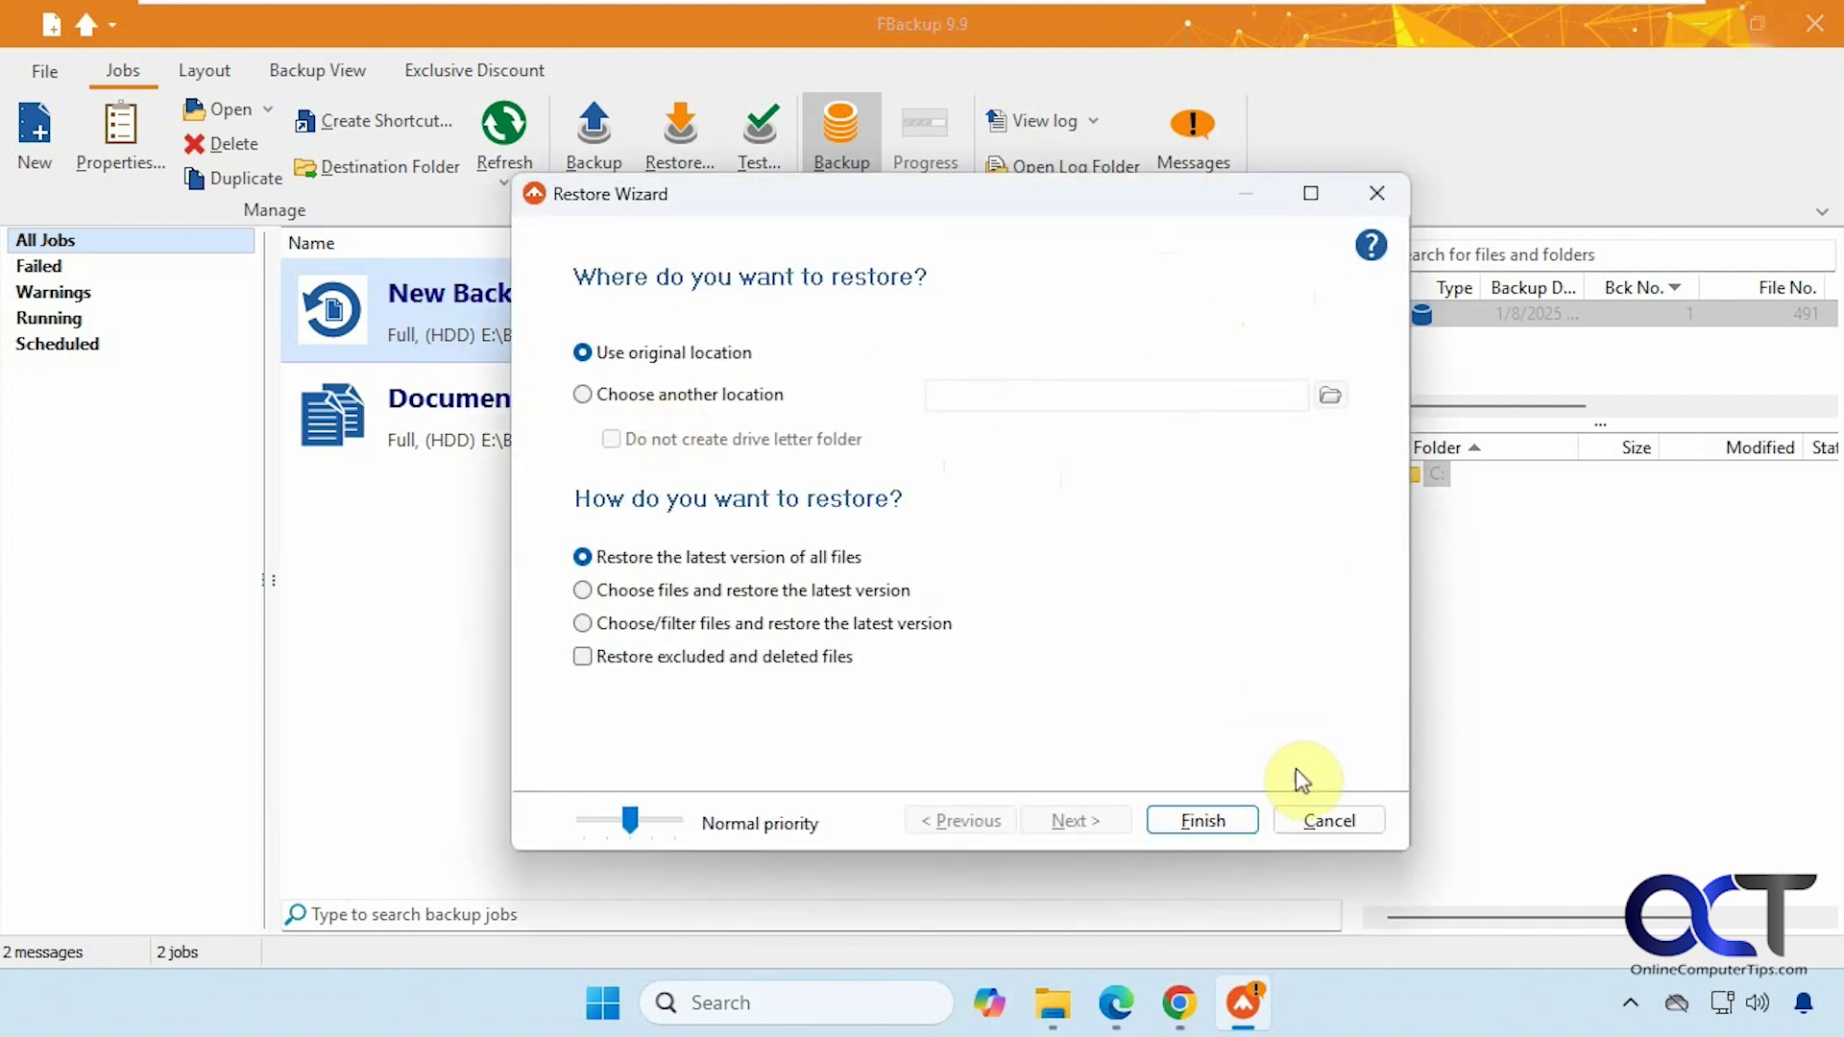
click(1316, 815)
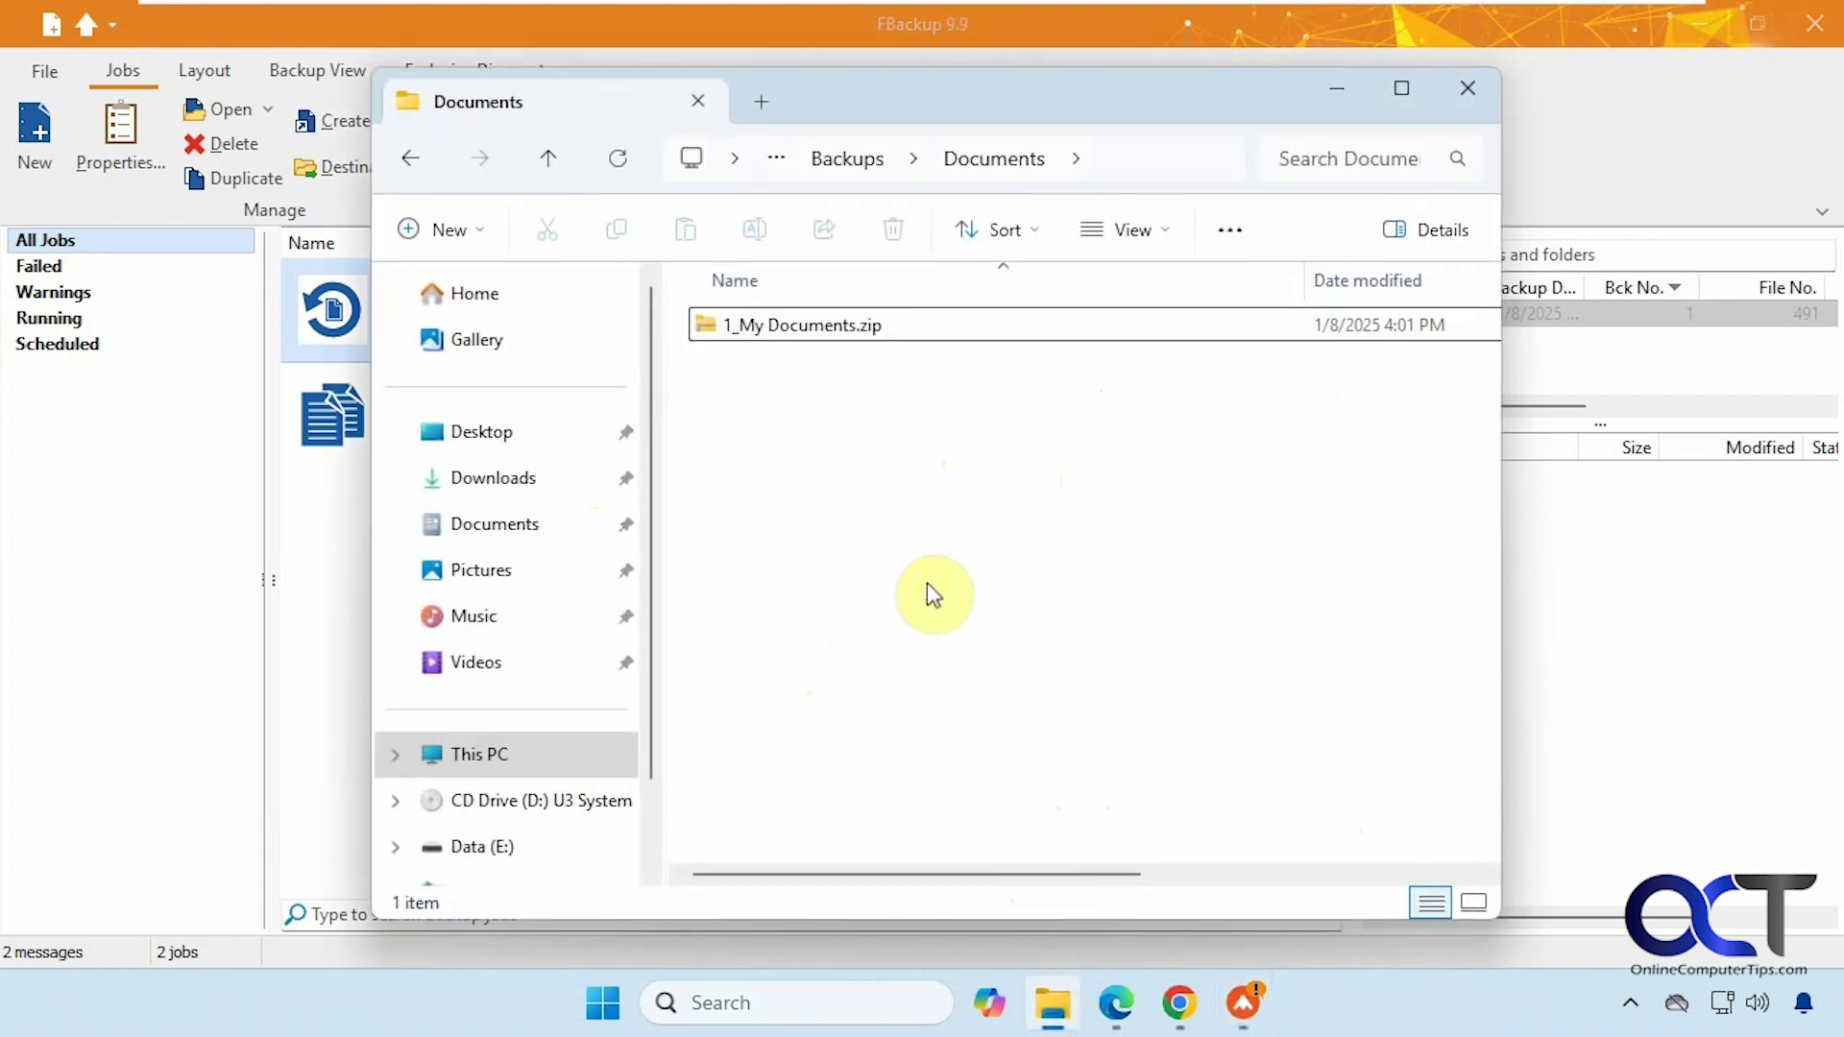
- Confirm E:\Backups\New Backup holds 1_C.zip, then minimize File Explorer
click(847, 158)
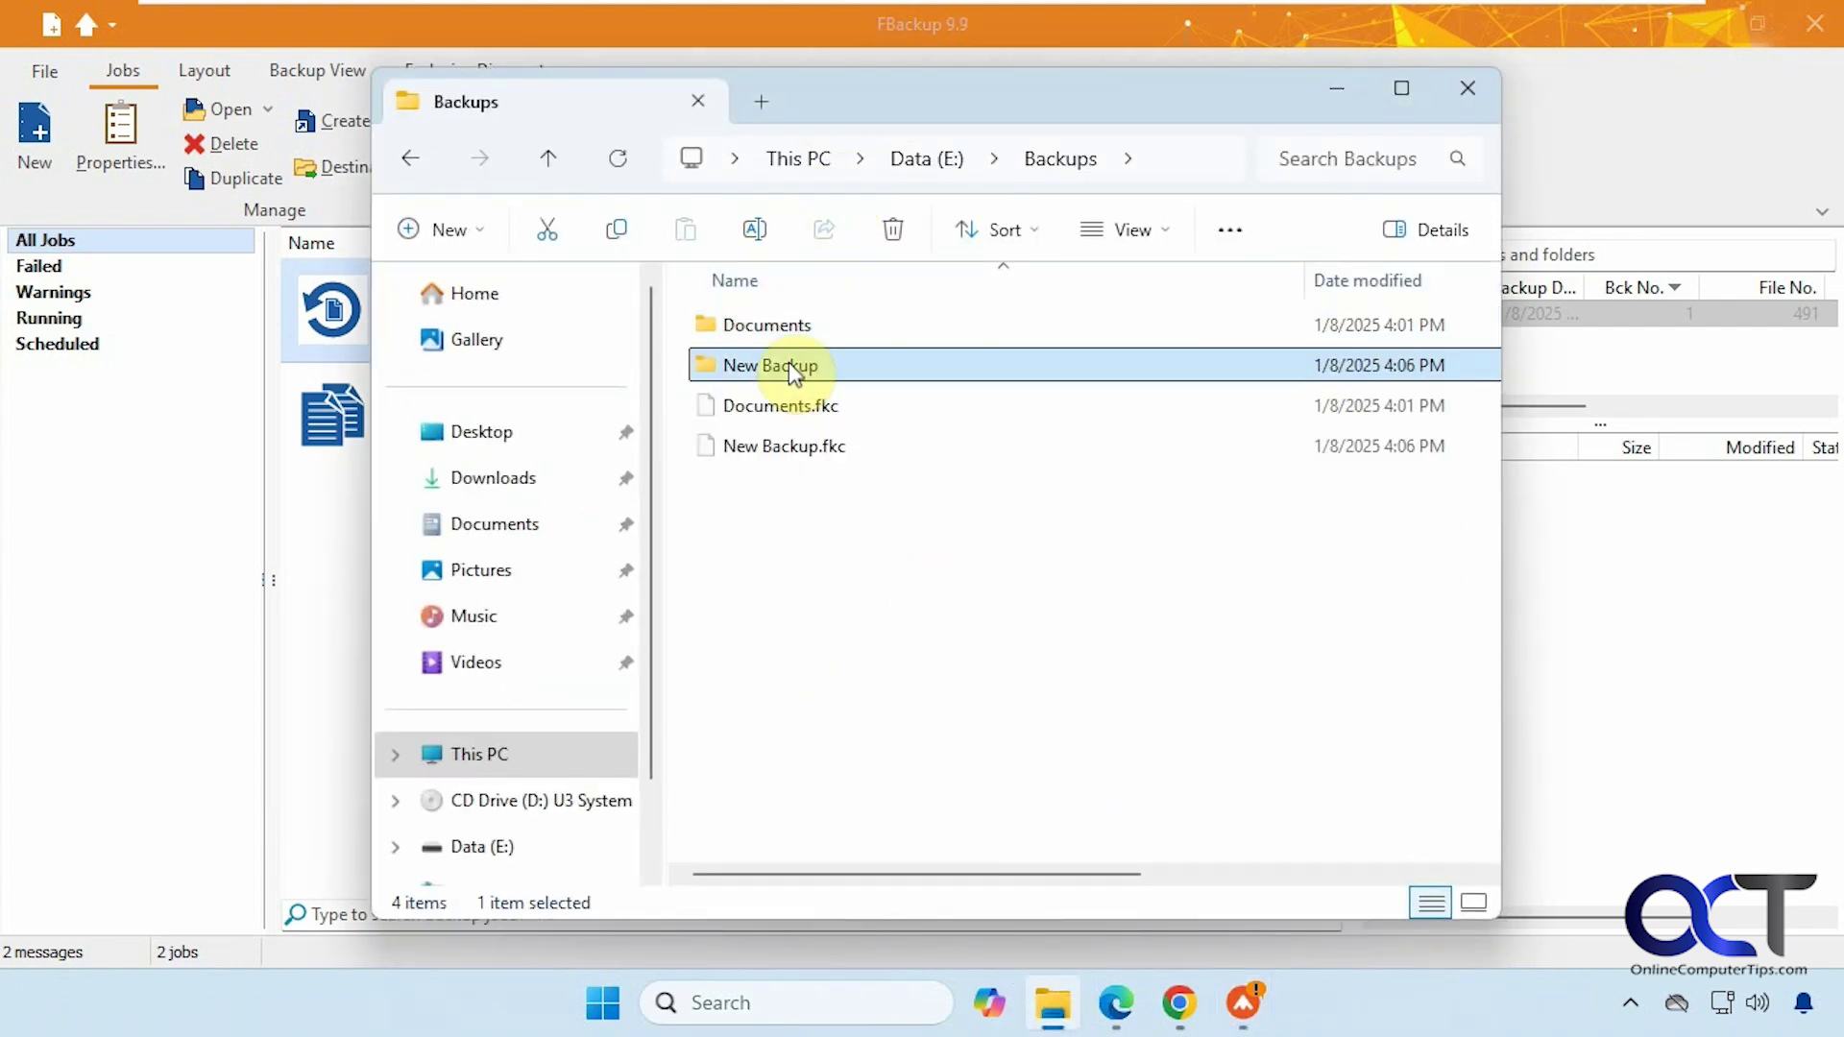
double_click(788, 361)
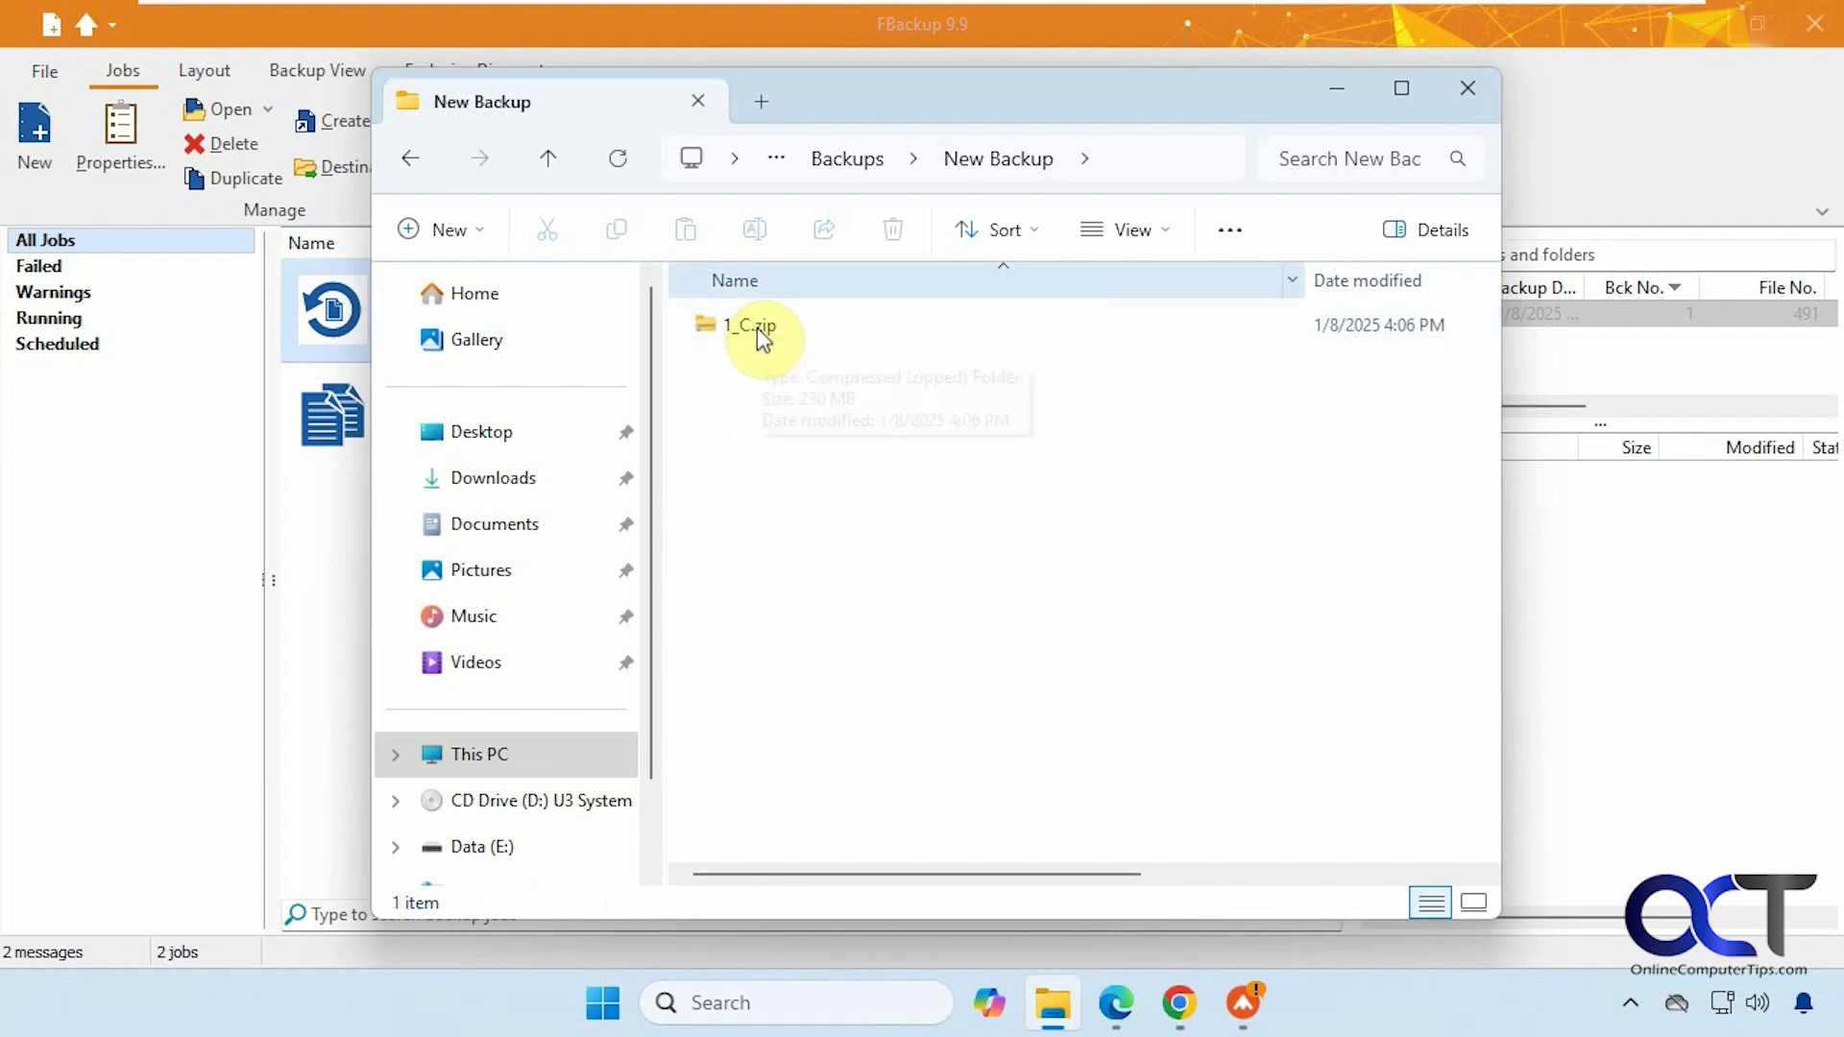
click(411, 158)
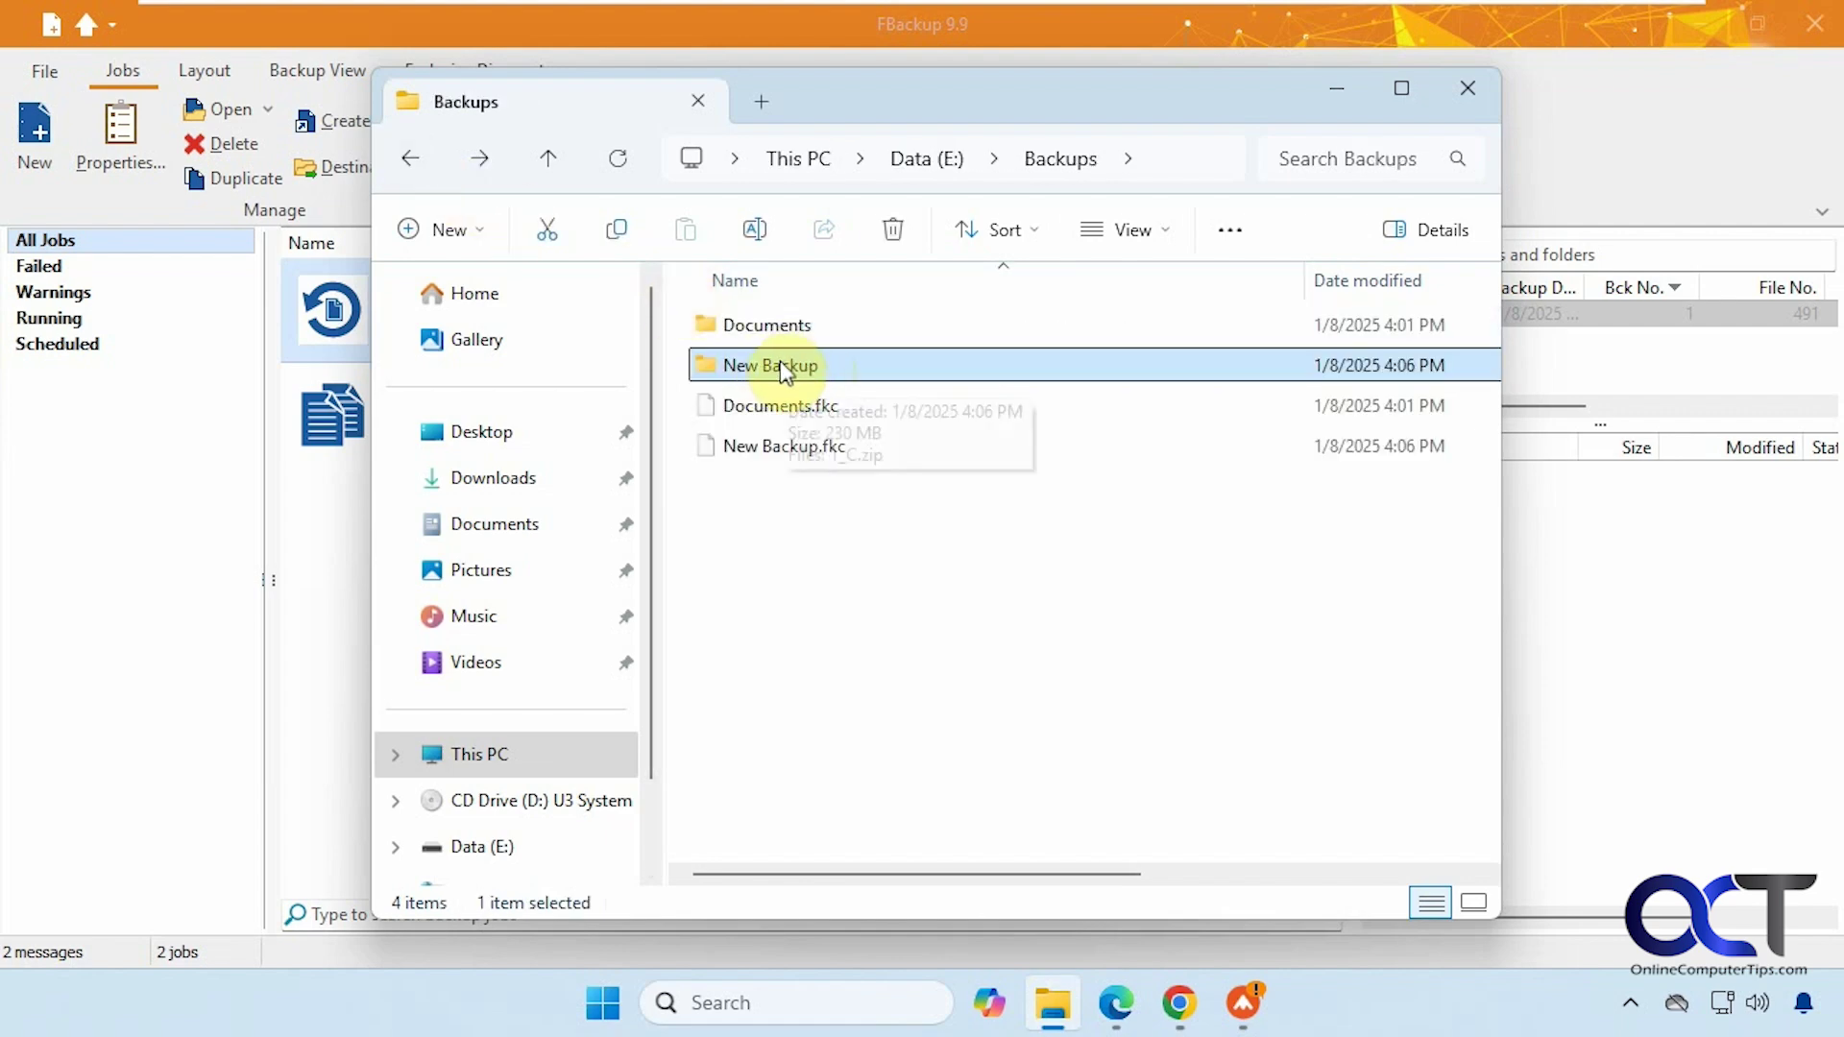
double_click(777, 363)
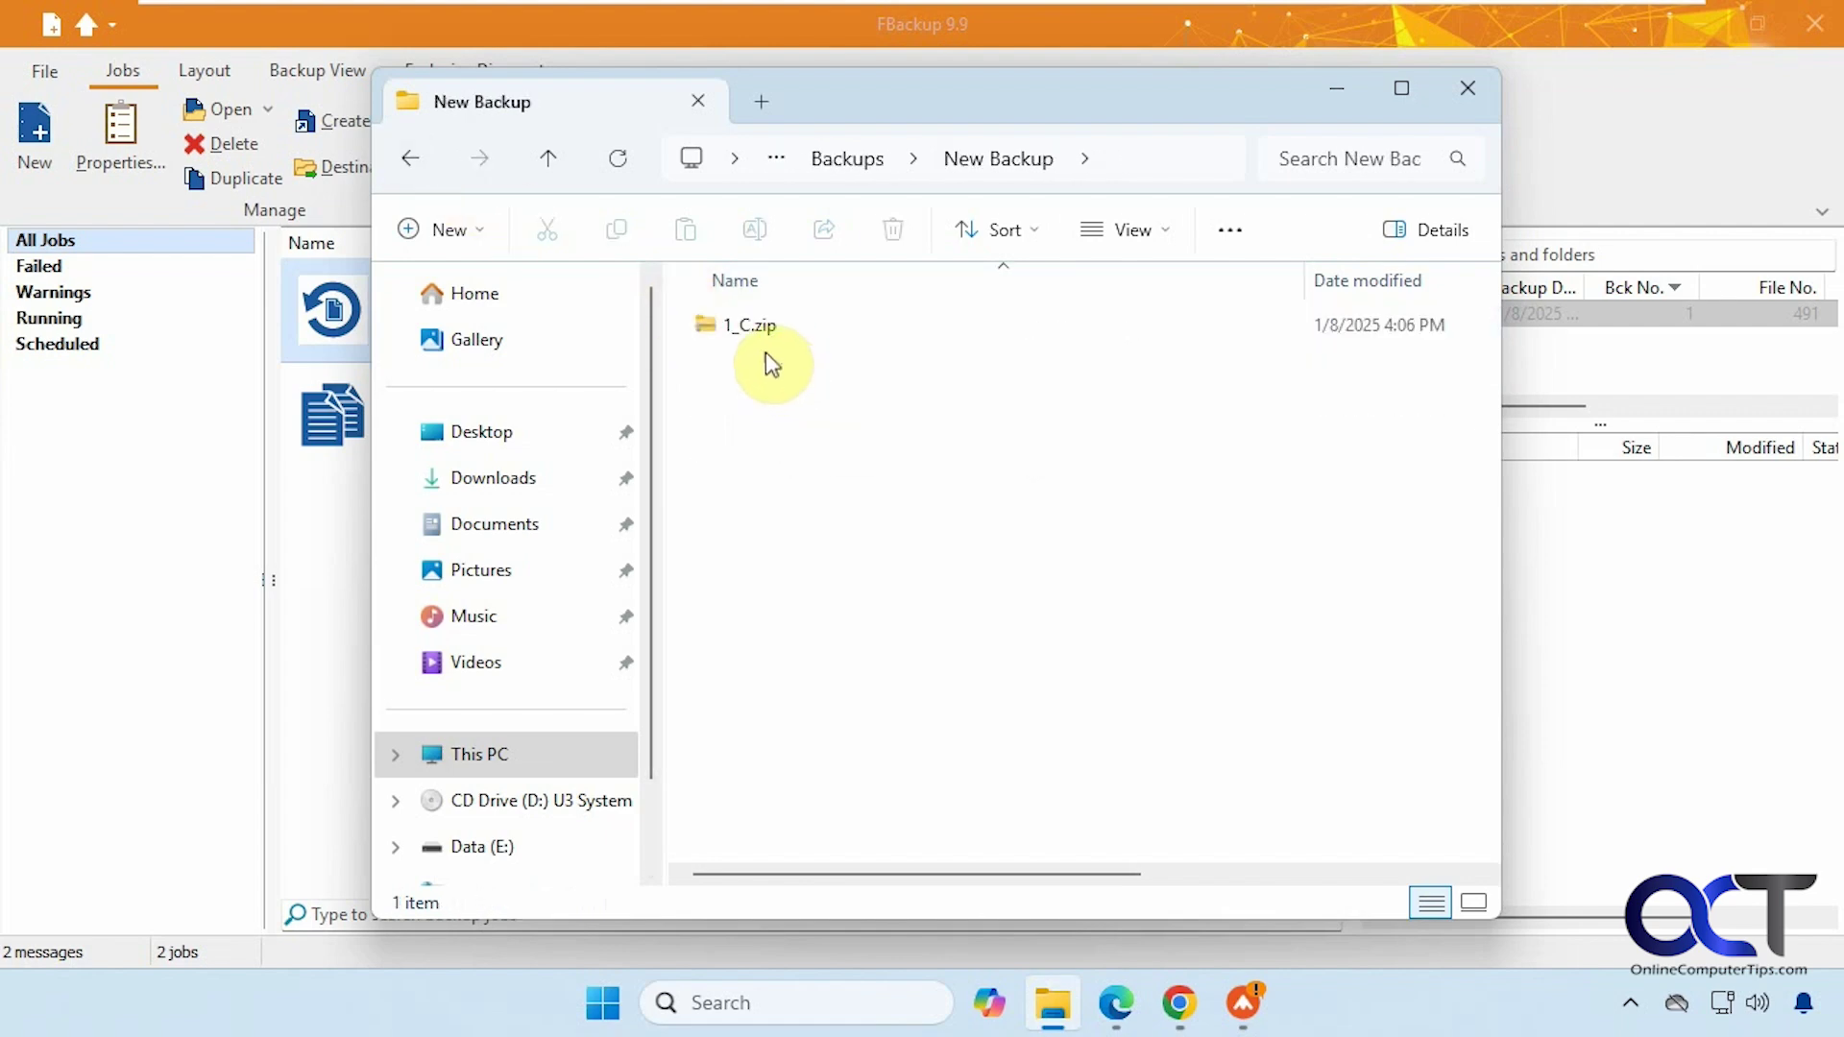
click(417, 158)
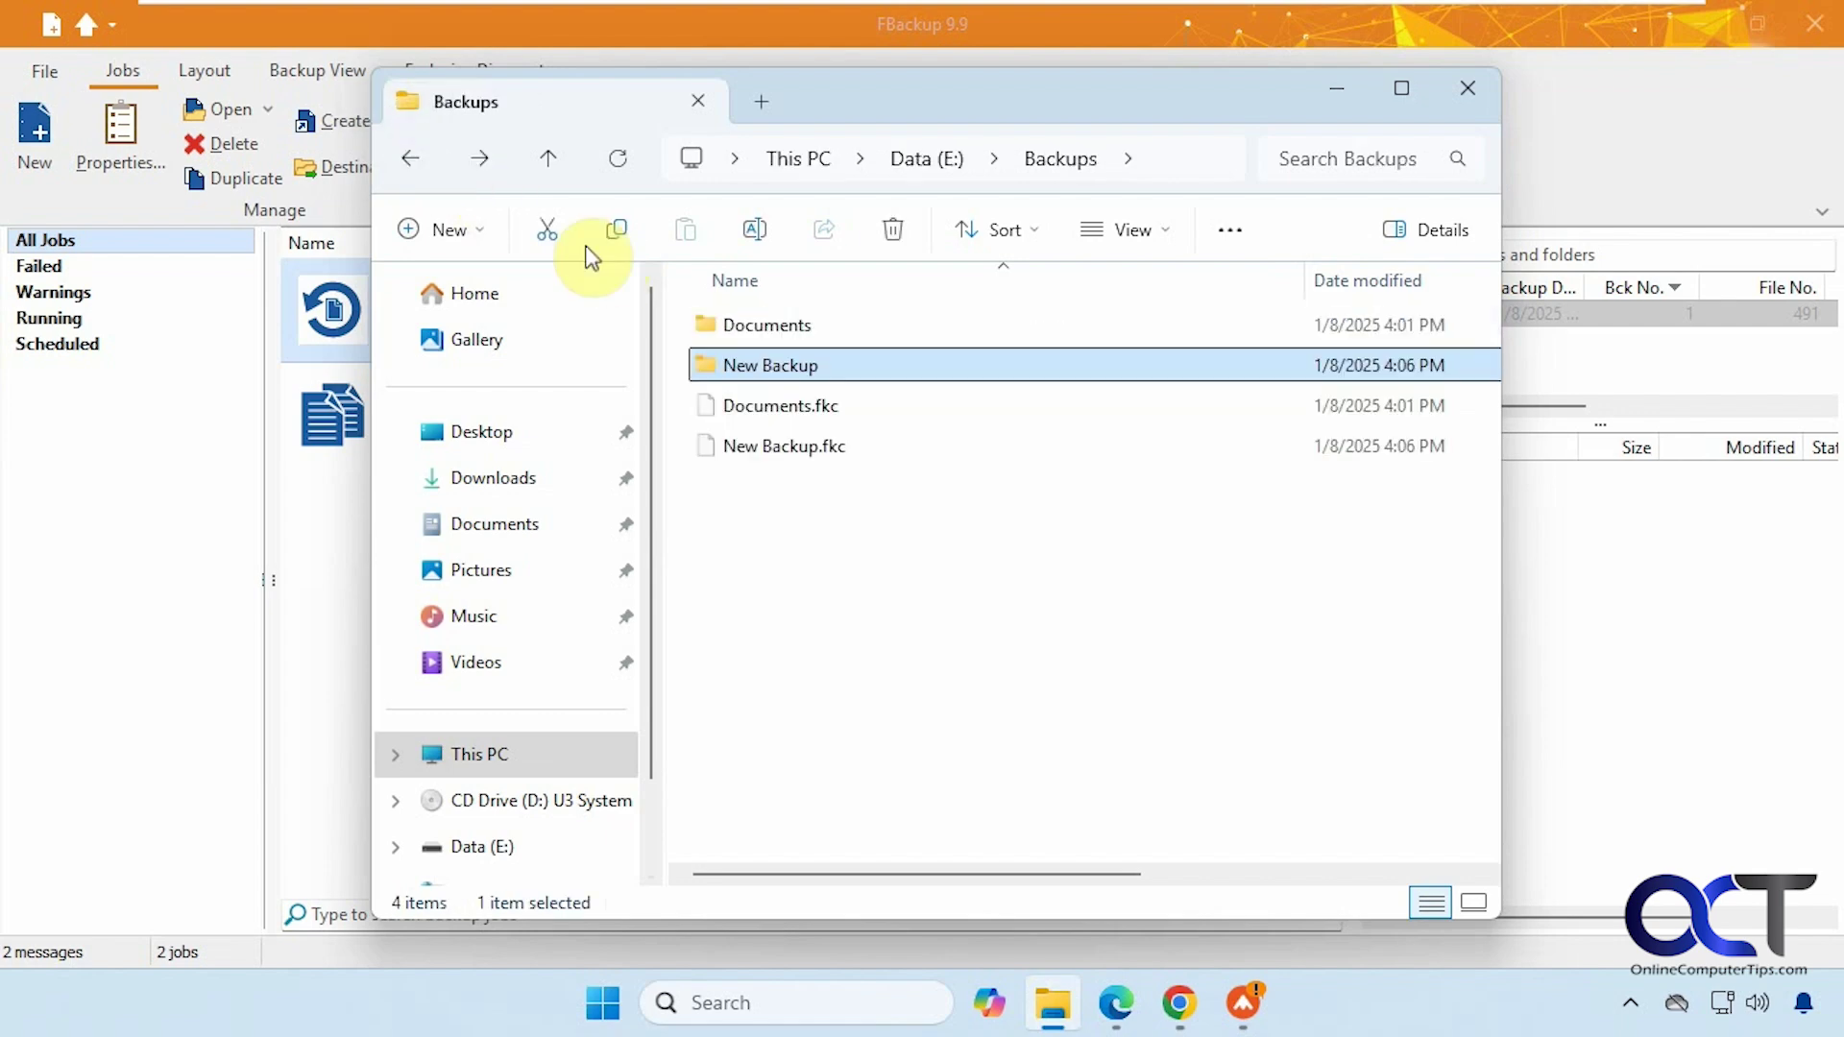
click(1340, 104)
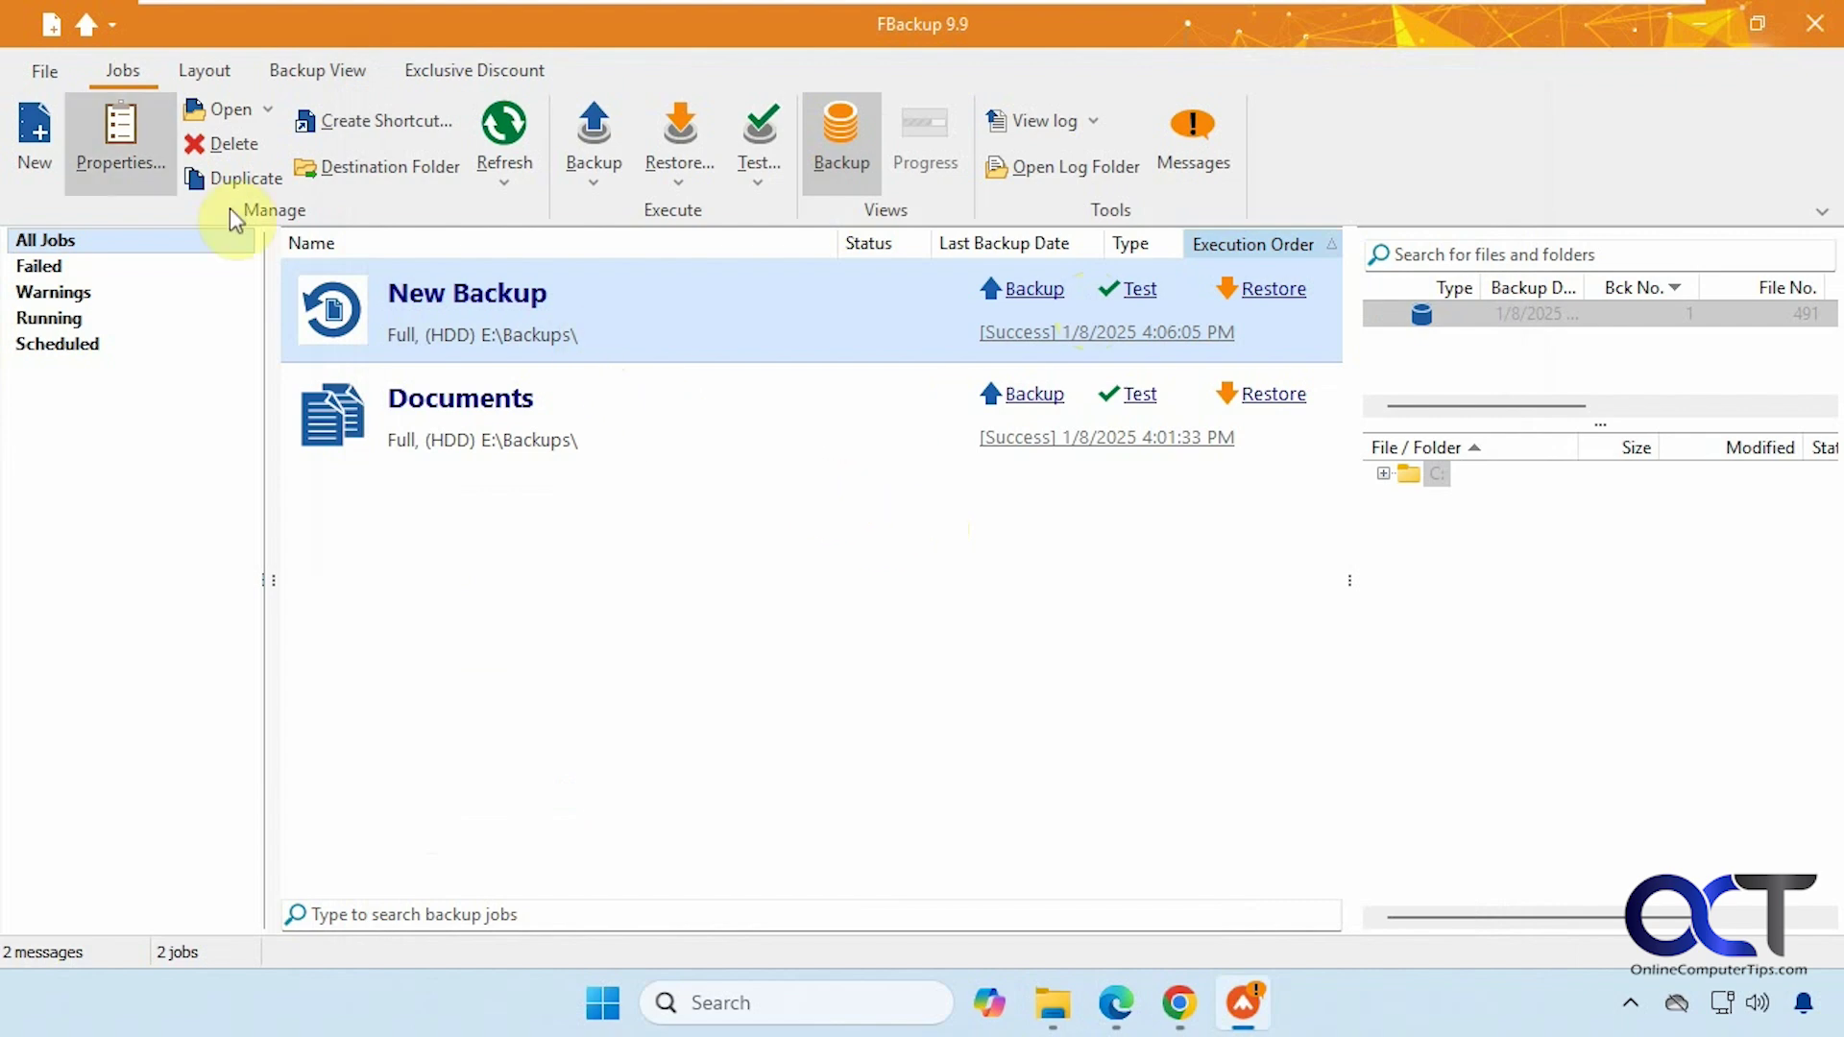
- Give the New Backup job the red arrow icon in its General properties
click(121, 130)
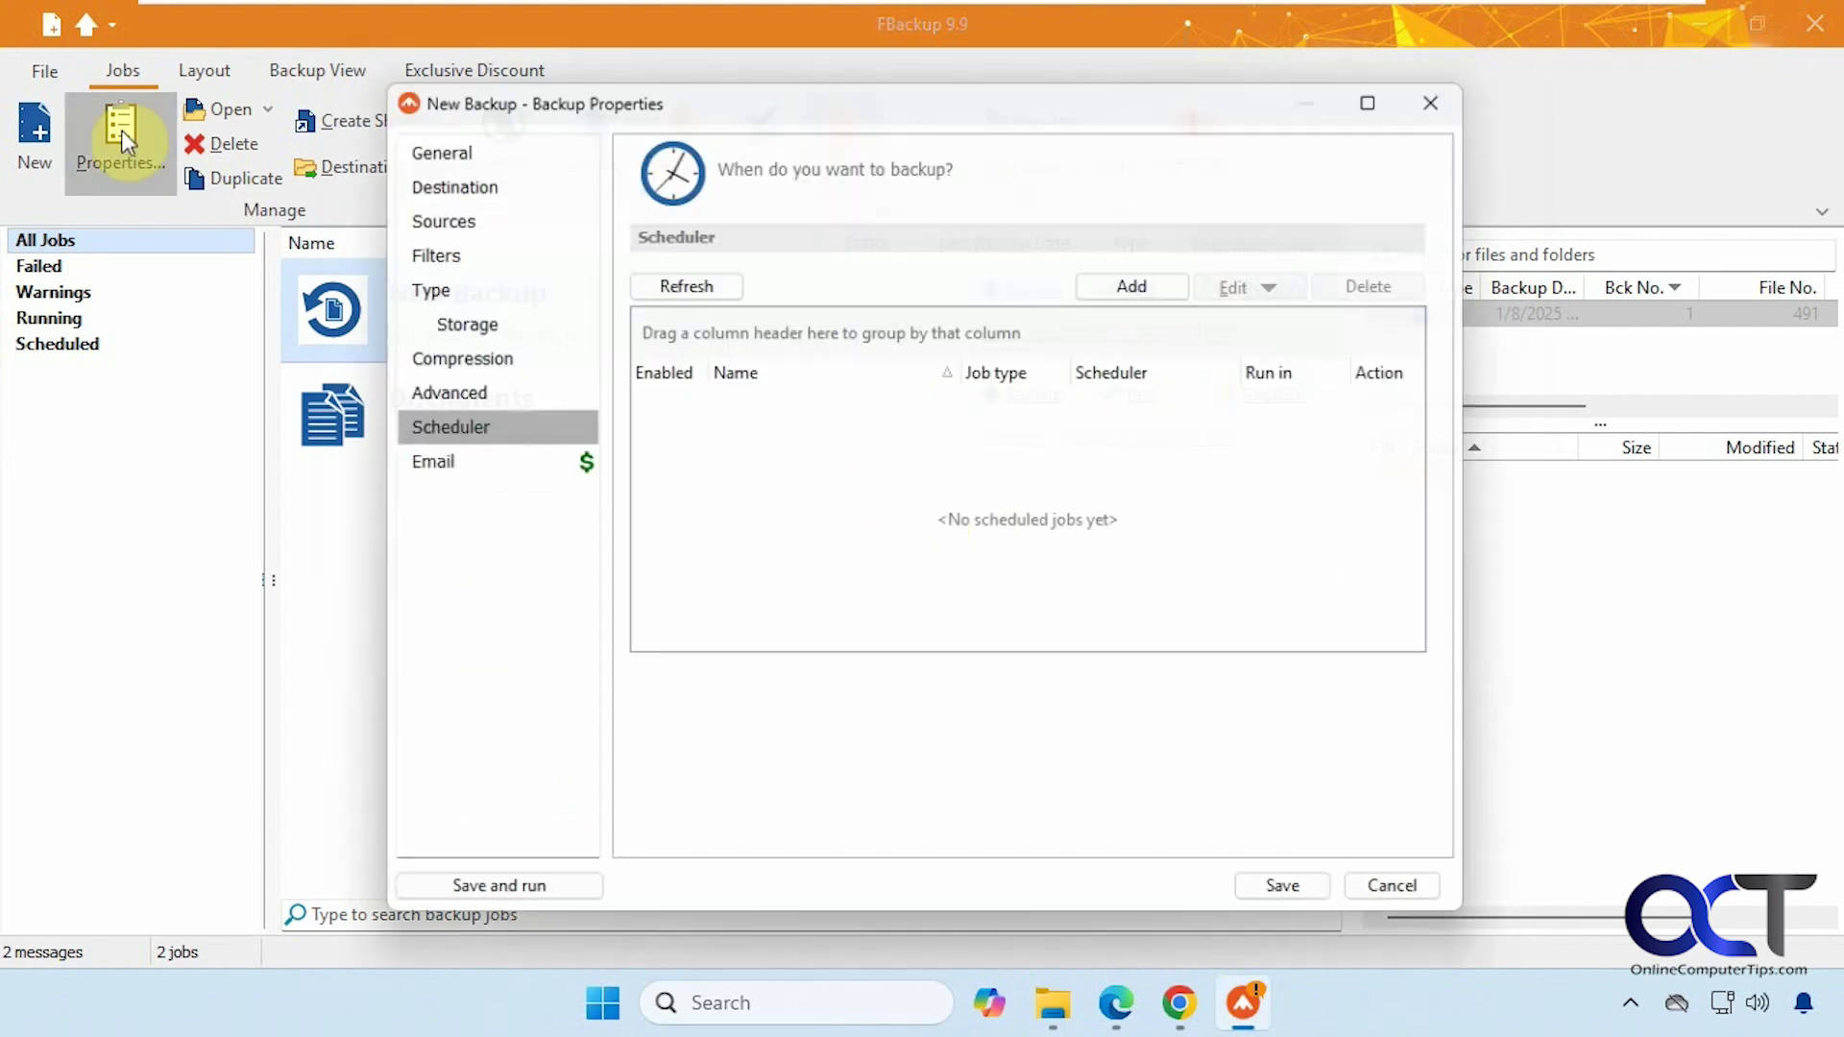
click(423, 139)
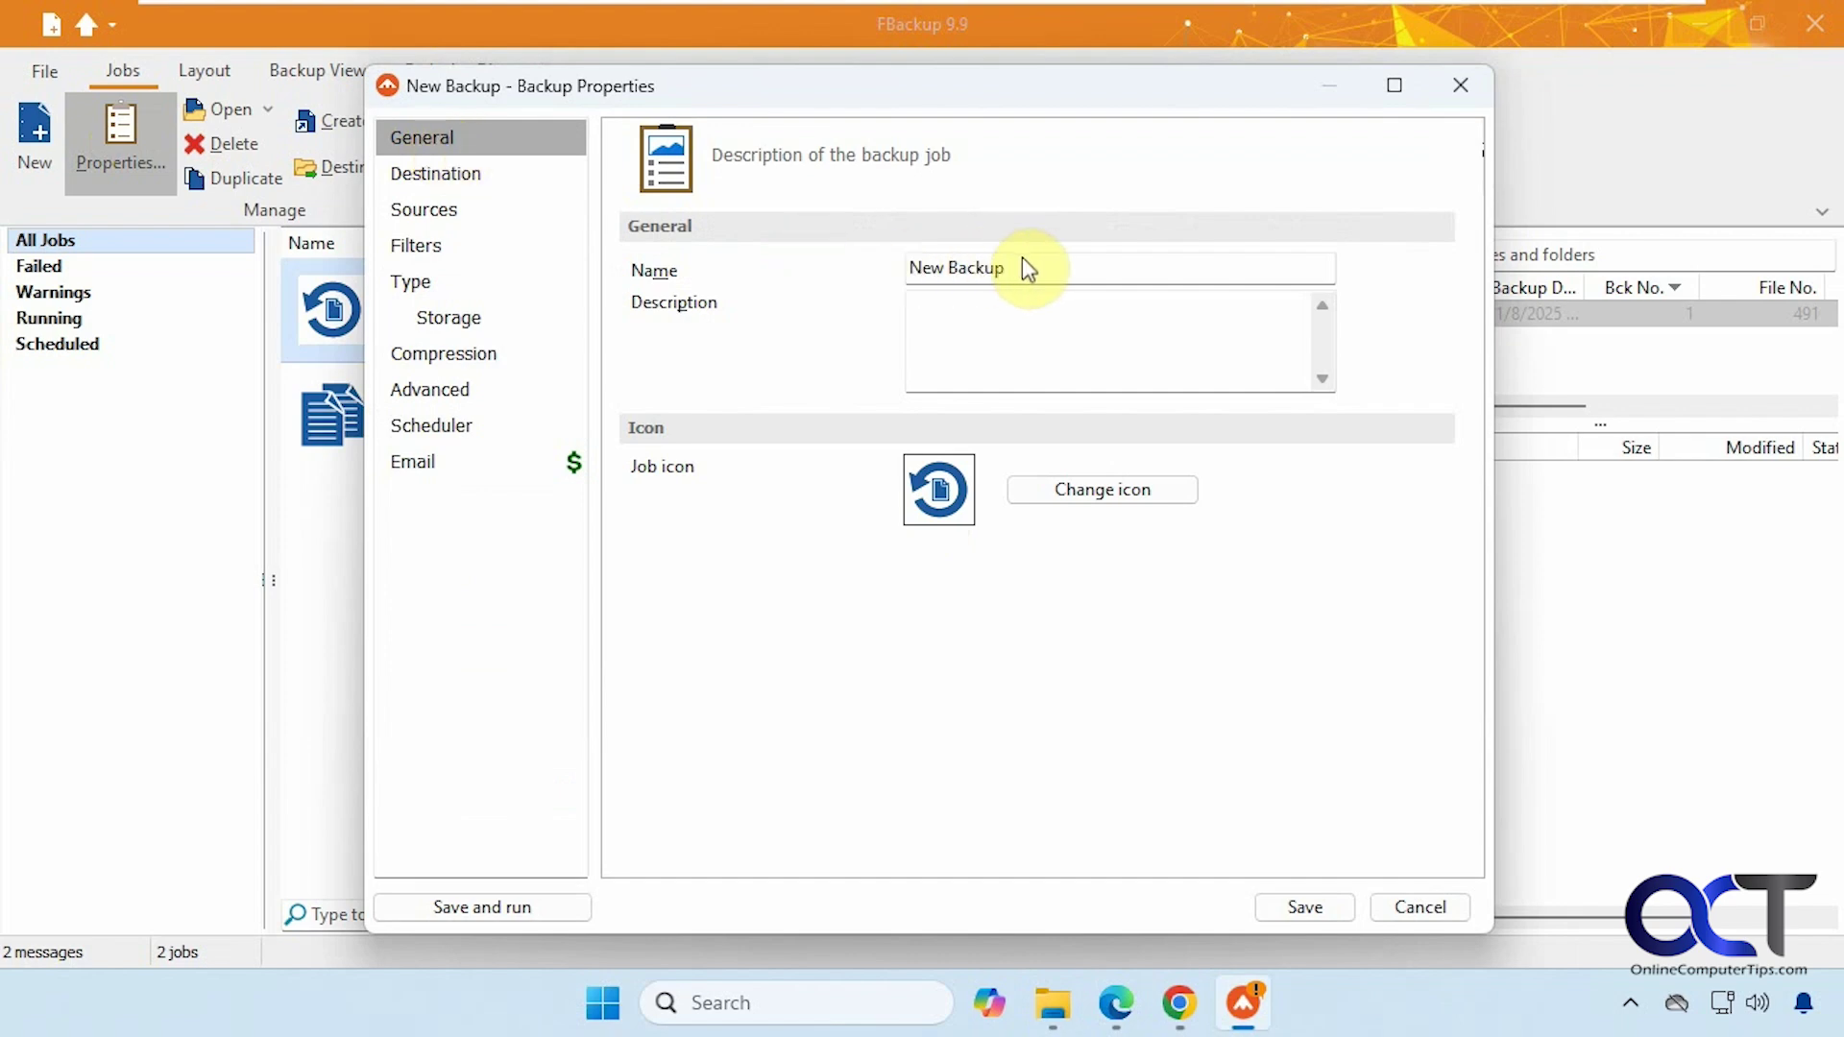
click(939, 490)
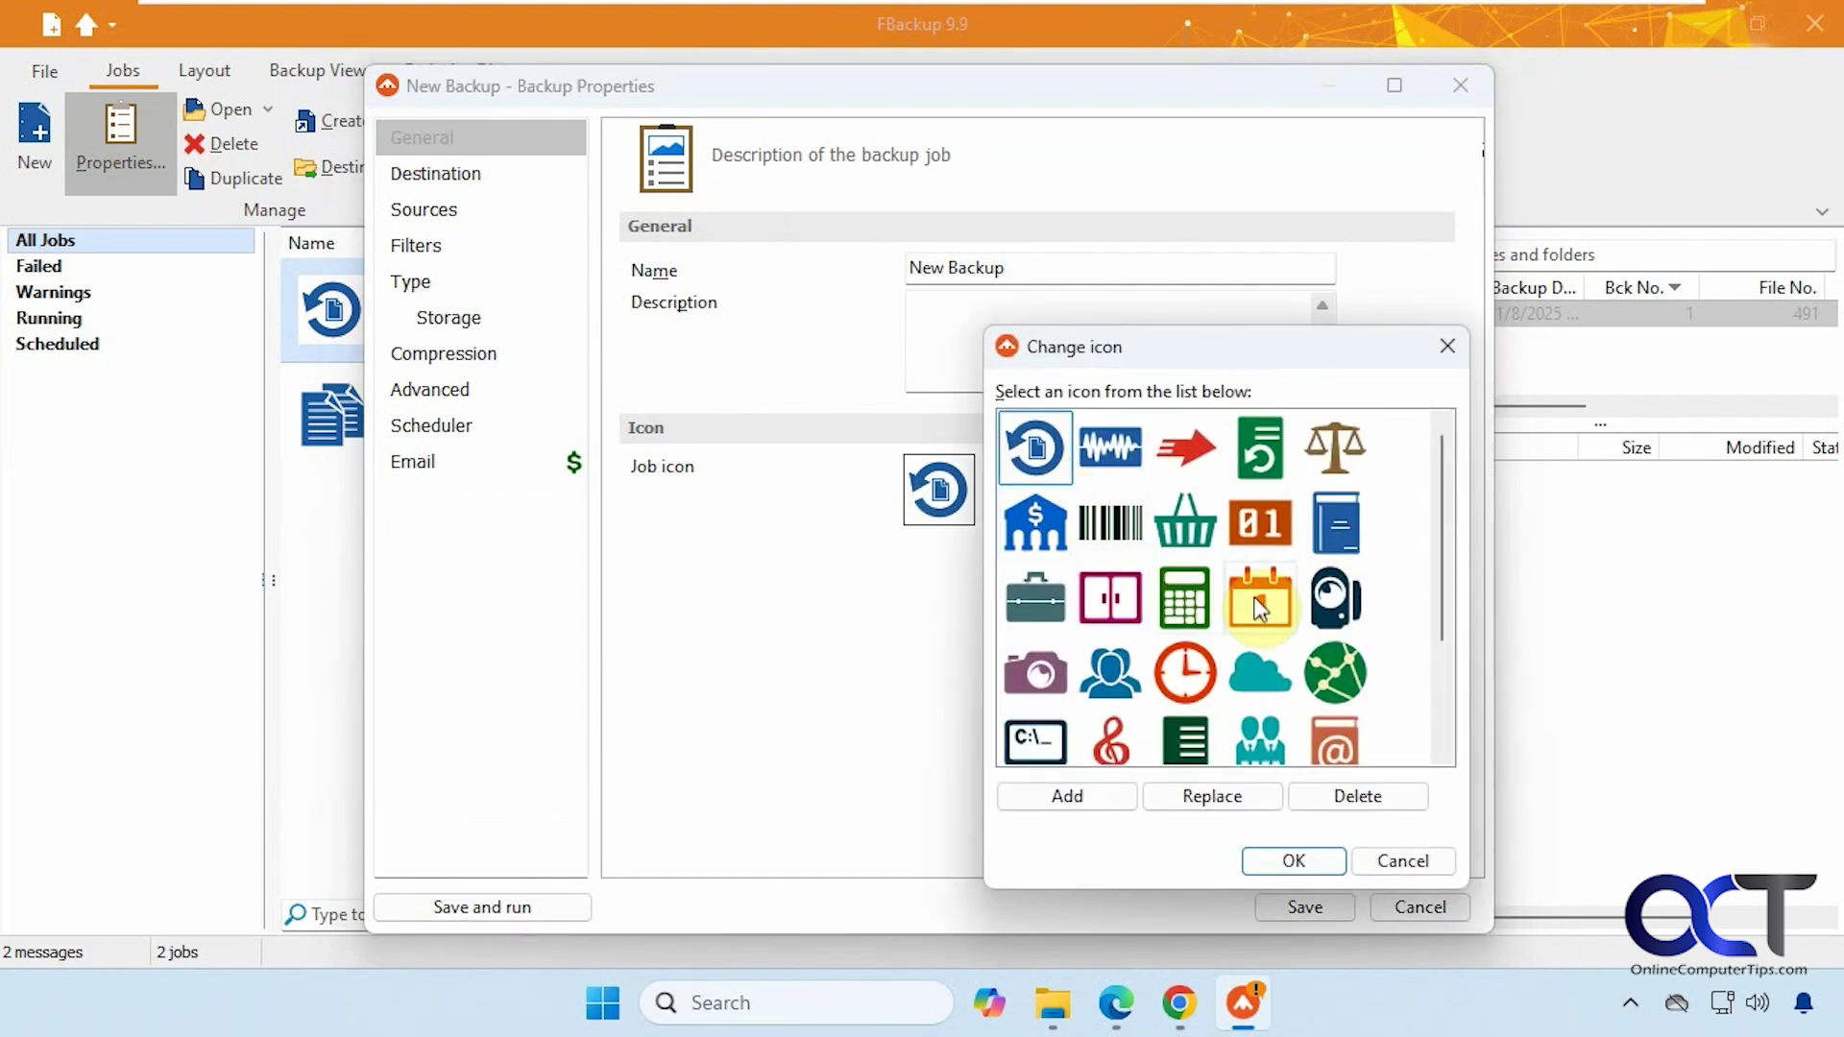
scroll(1384, 650, down, 3)
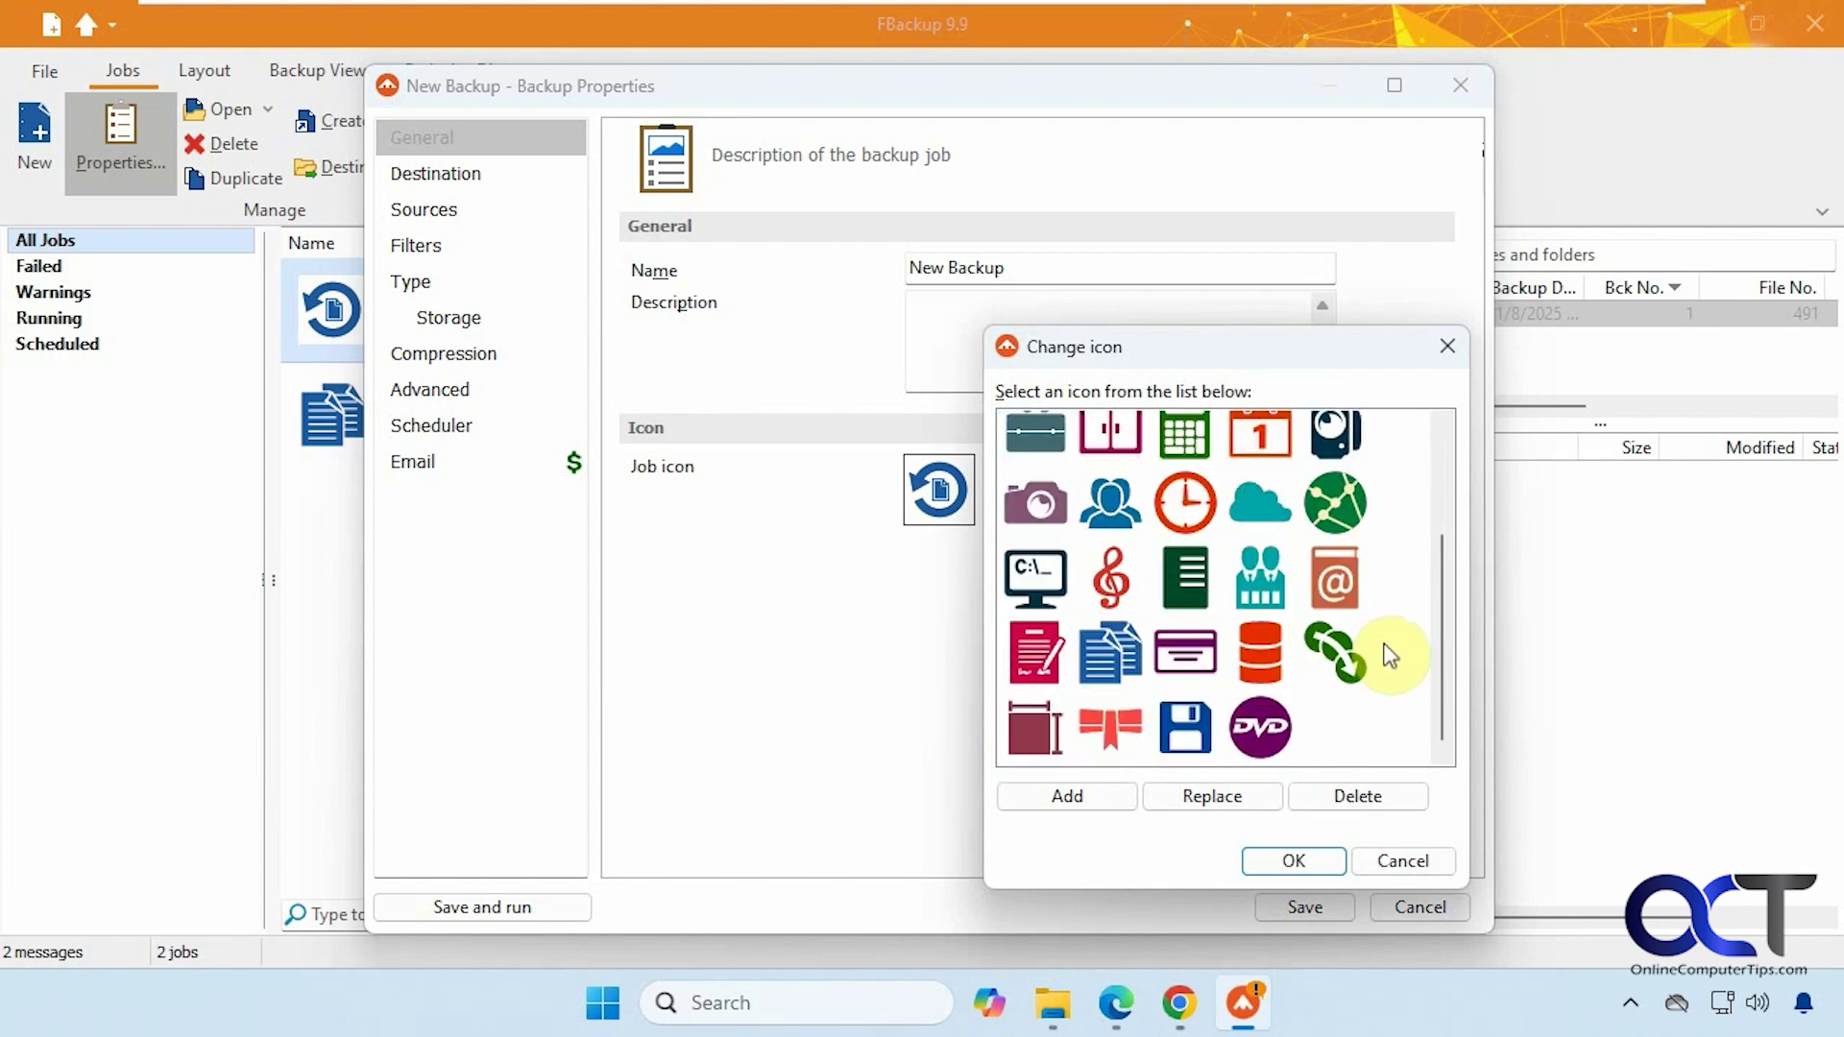
scroll(1390, 656, up, 2)
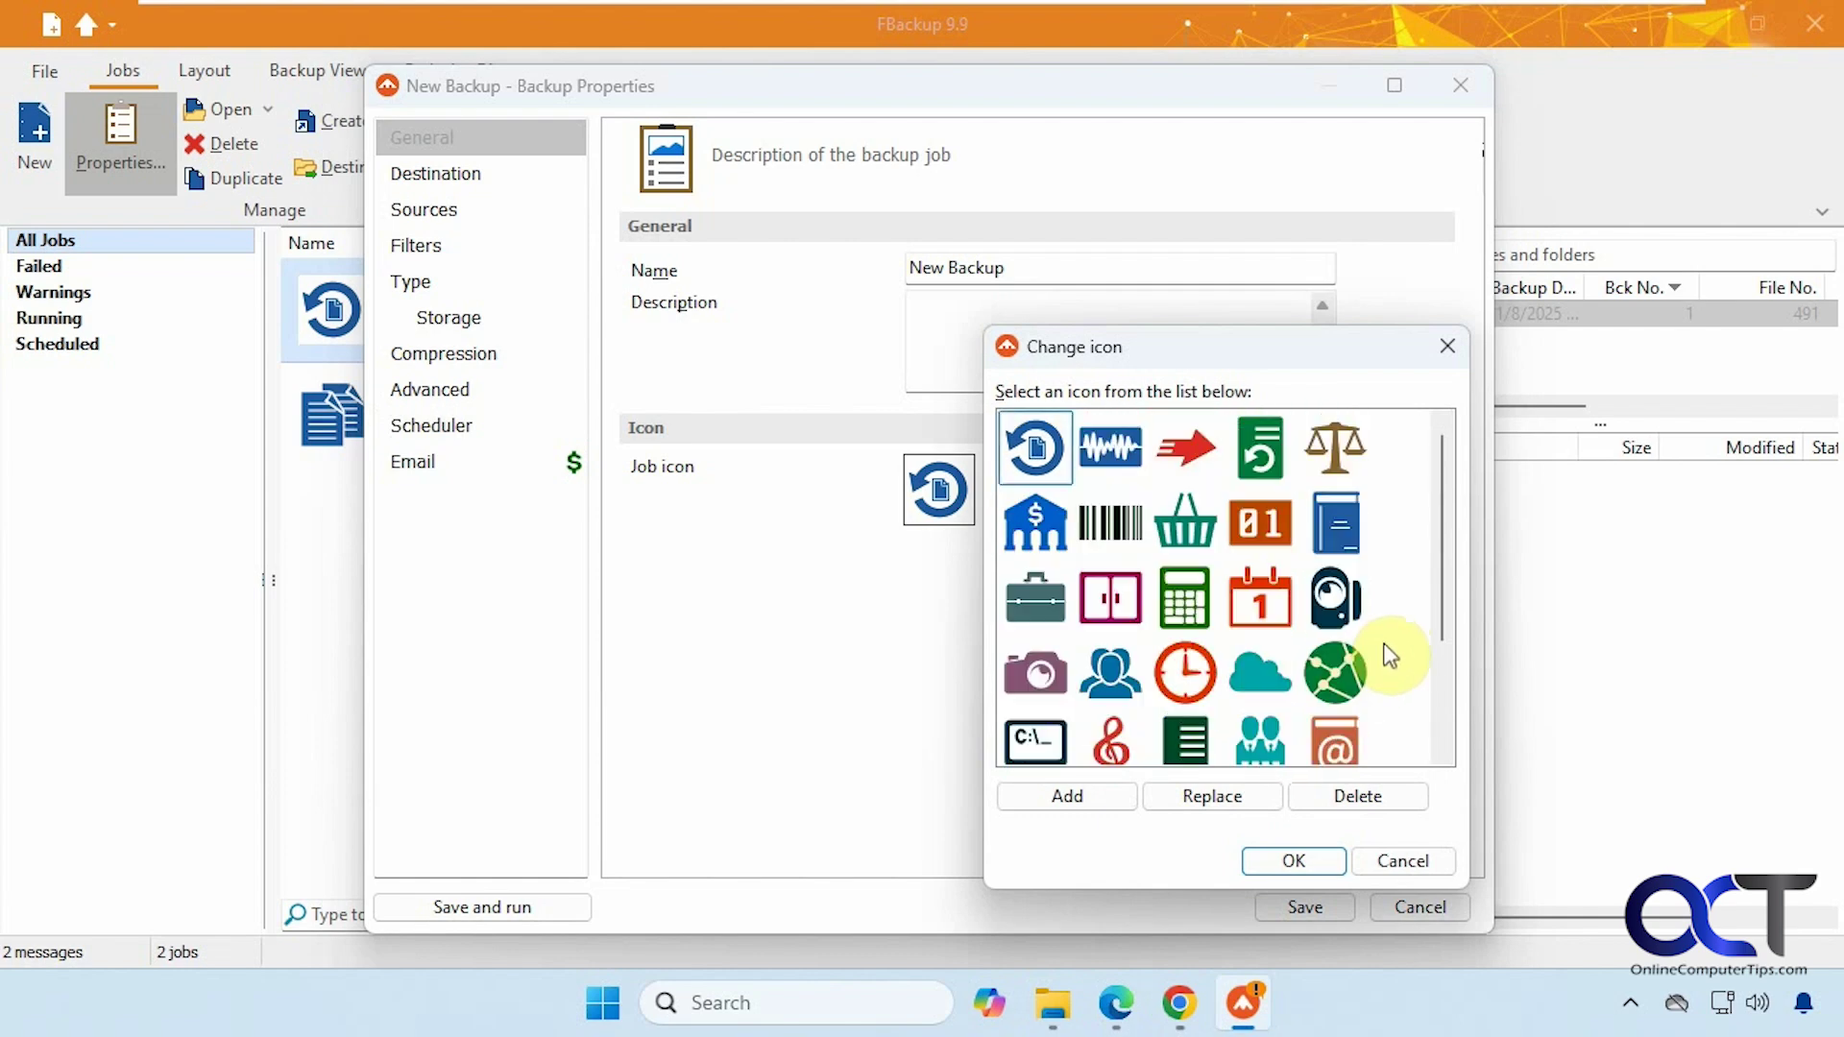
click(1118, 795)
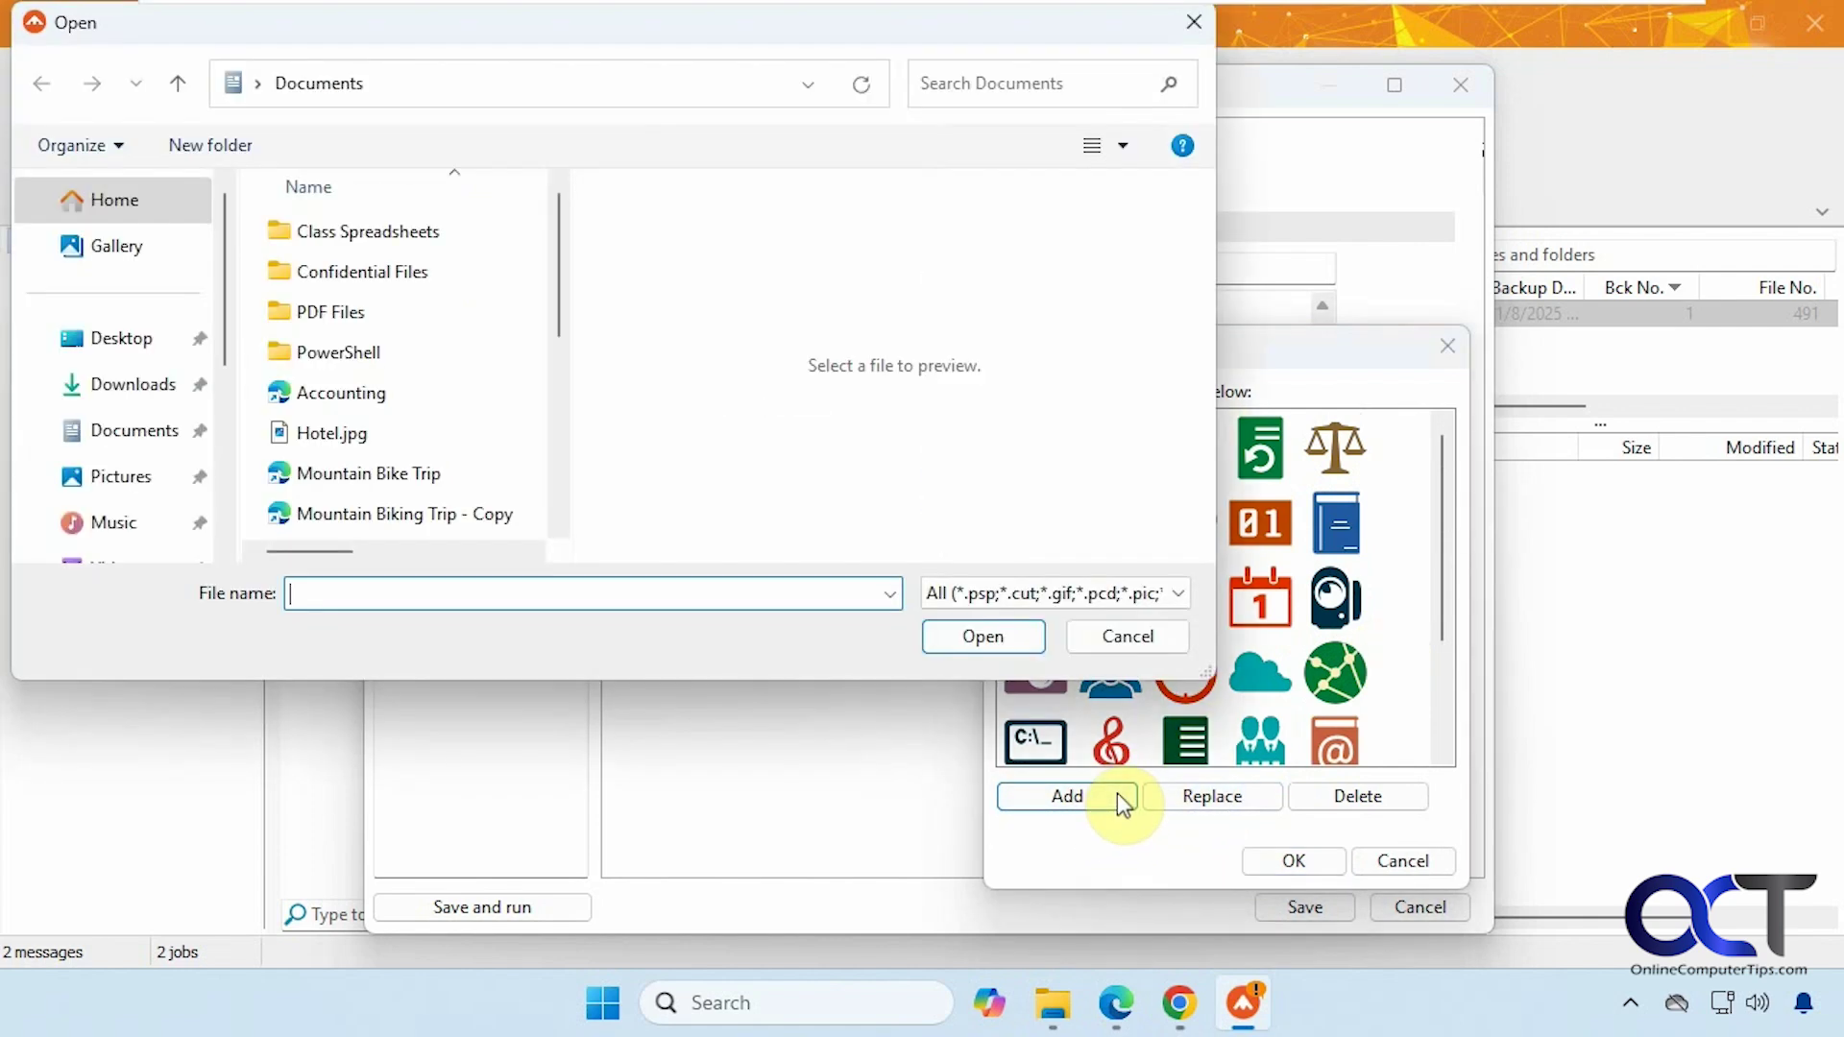
click(1109, 638)
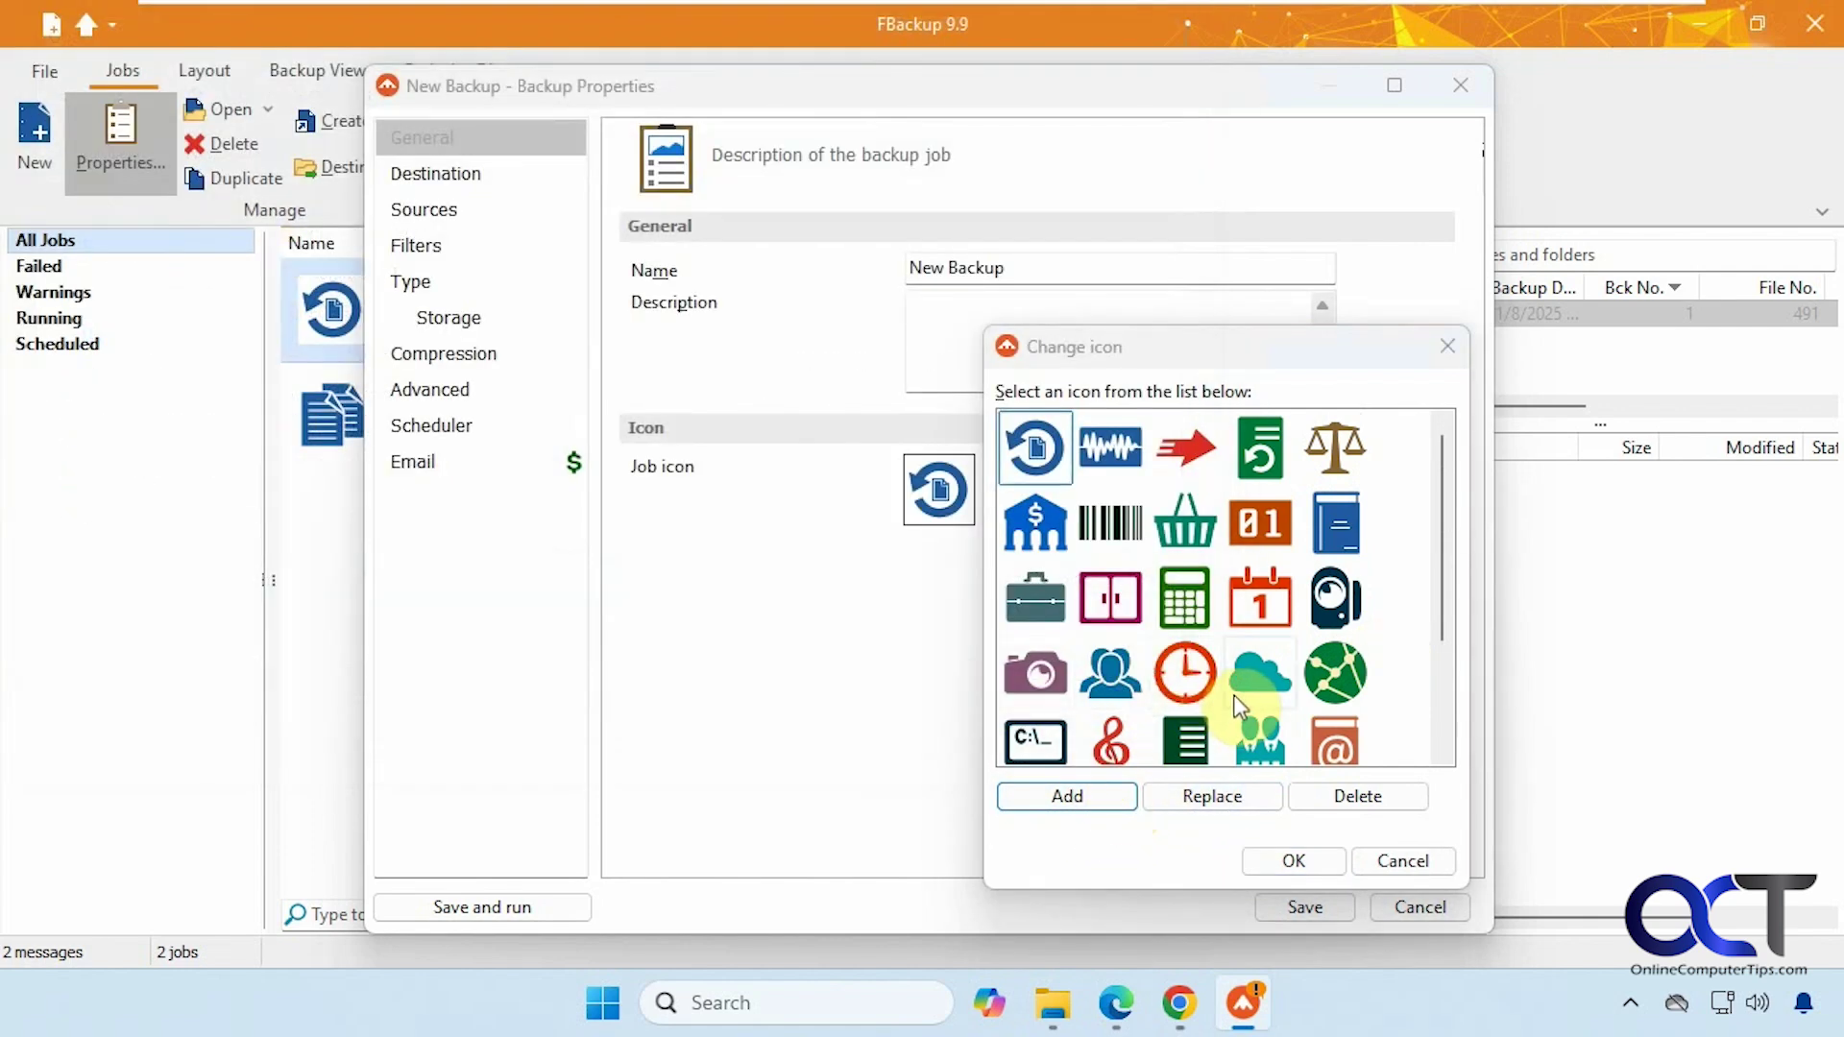
click(1189, 449)
click(1270, 859)
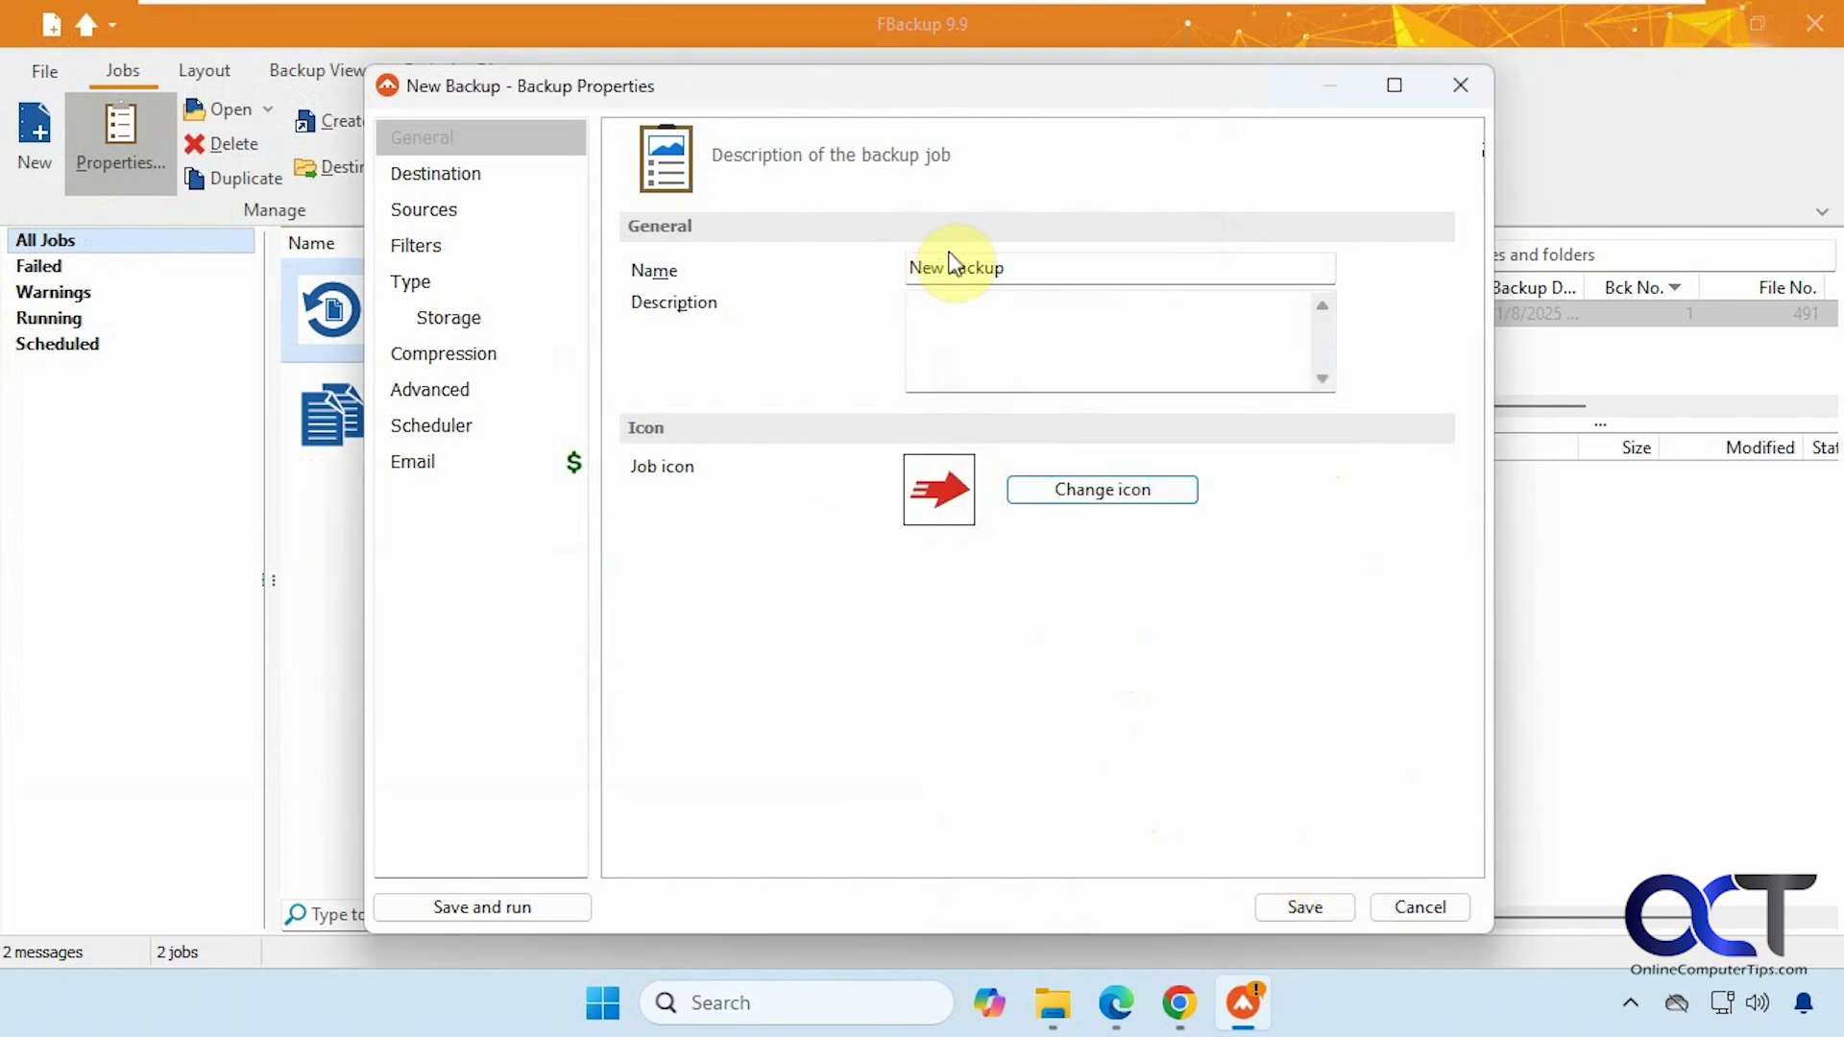
- Rename the job to 'Pictures' and save it
drag(1016, 267, 807, 271)
text(Pictures)
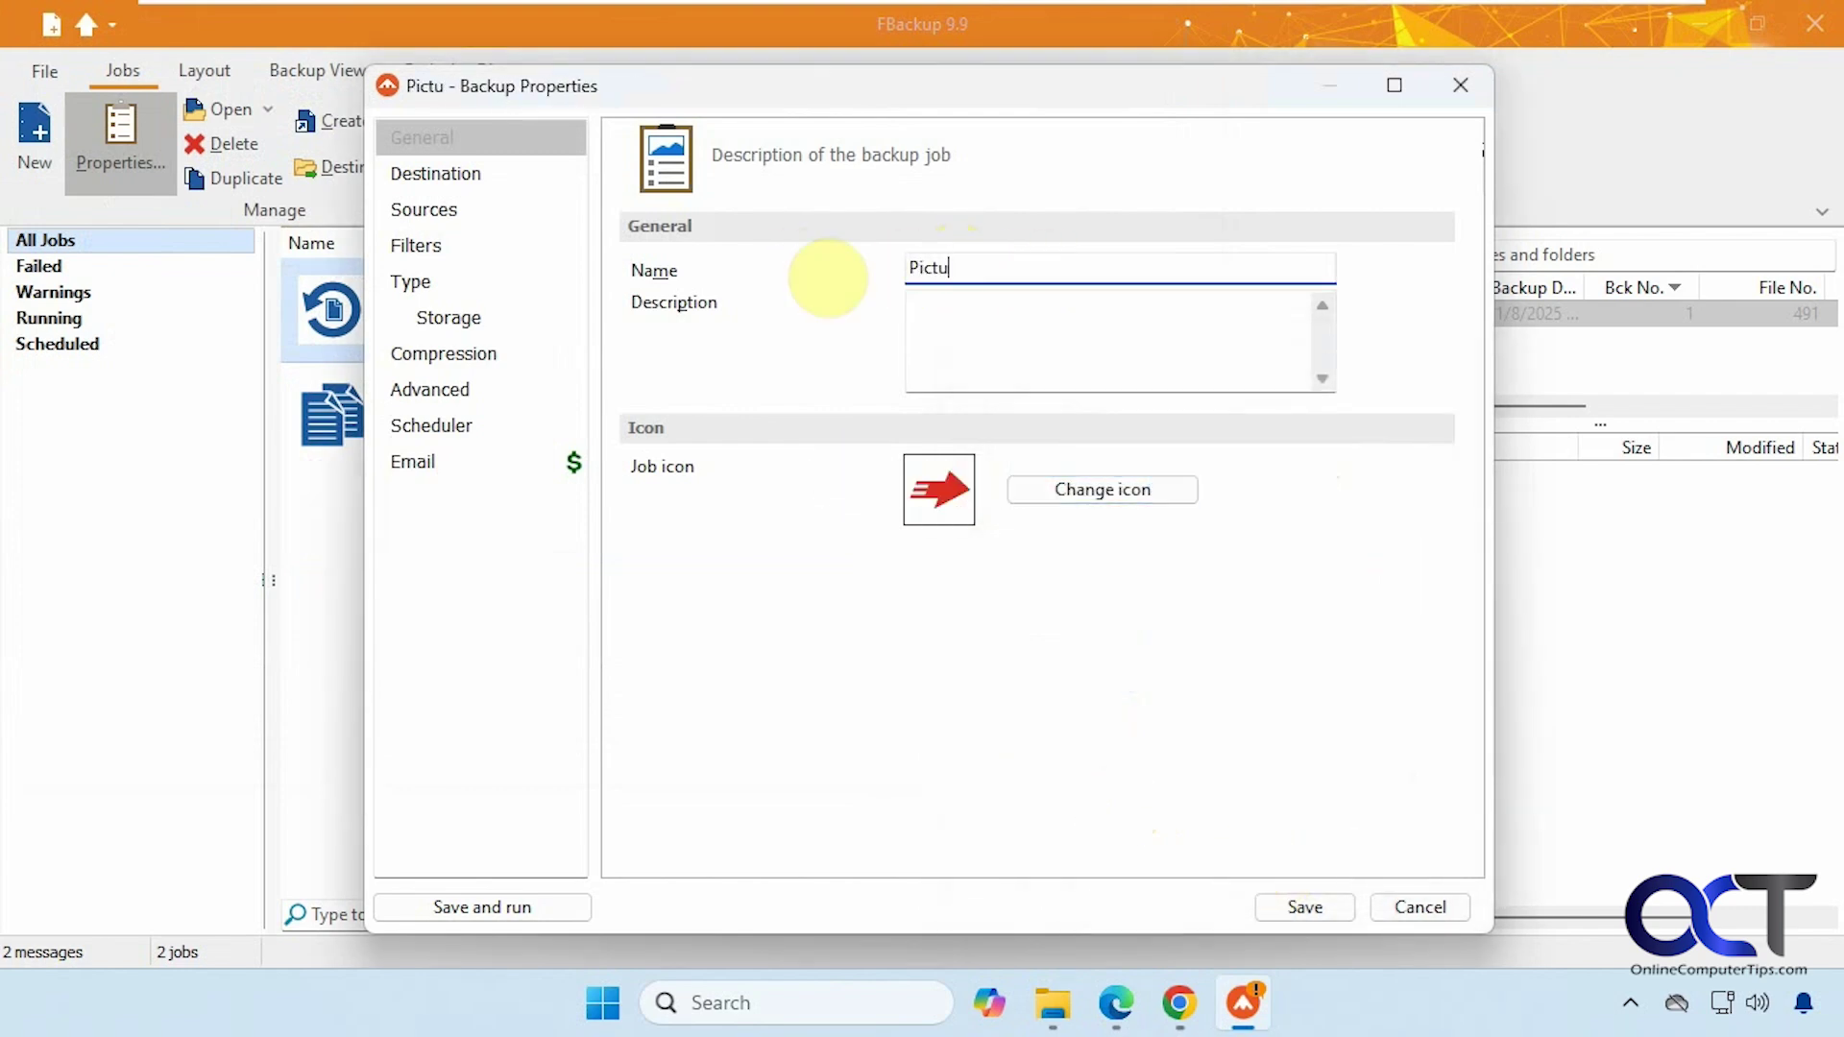
click(1304, 907)
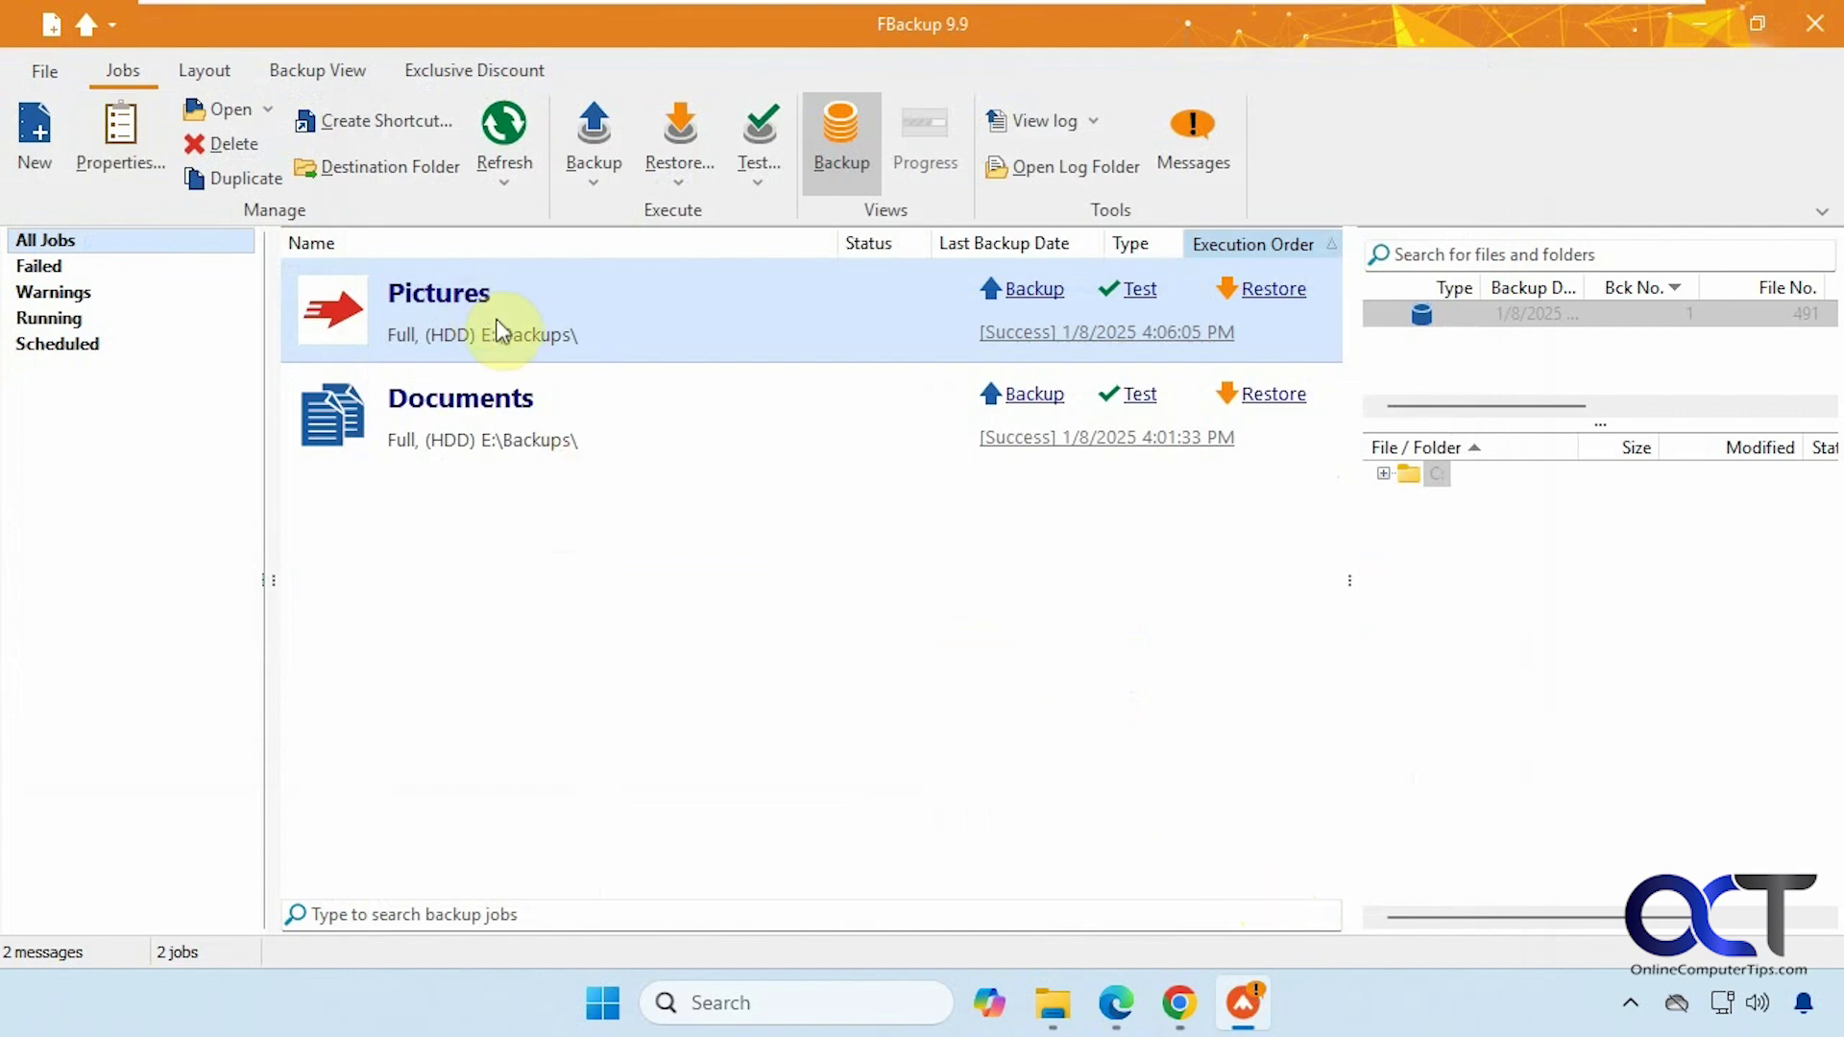
click(1056, 1009)
click(1056, 1013)
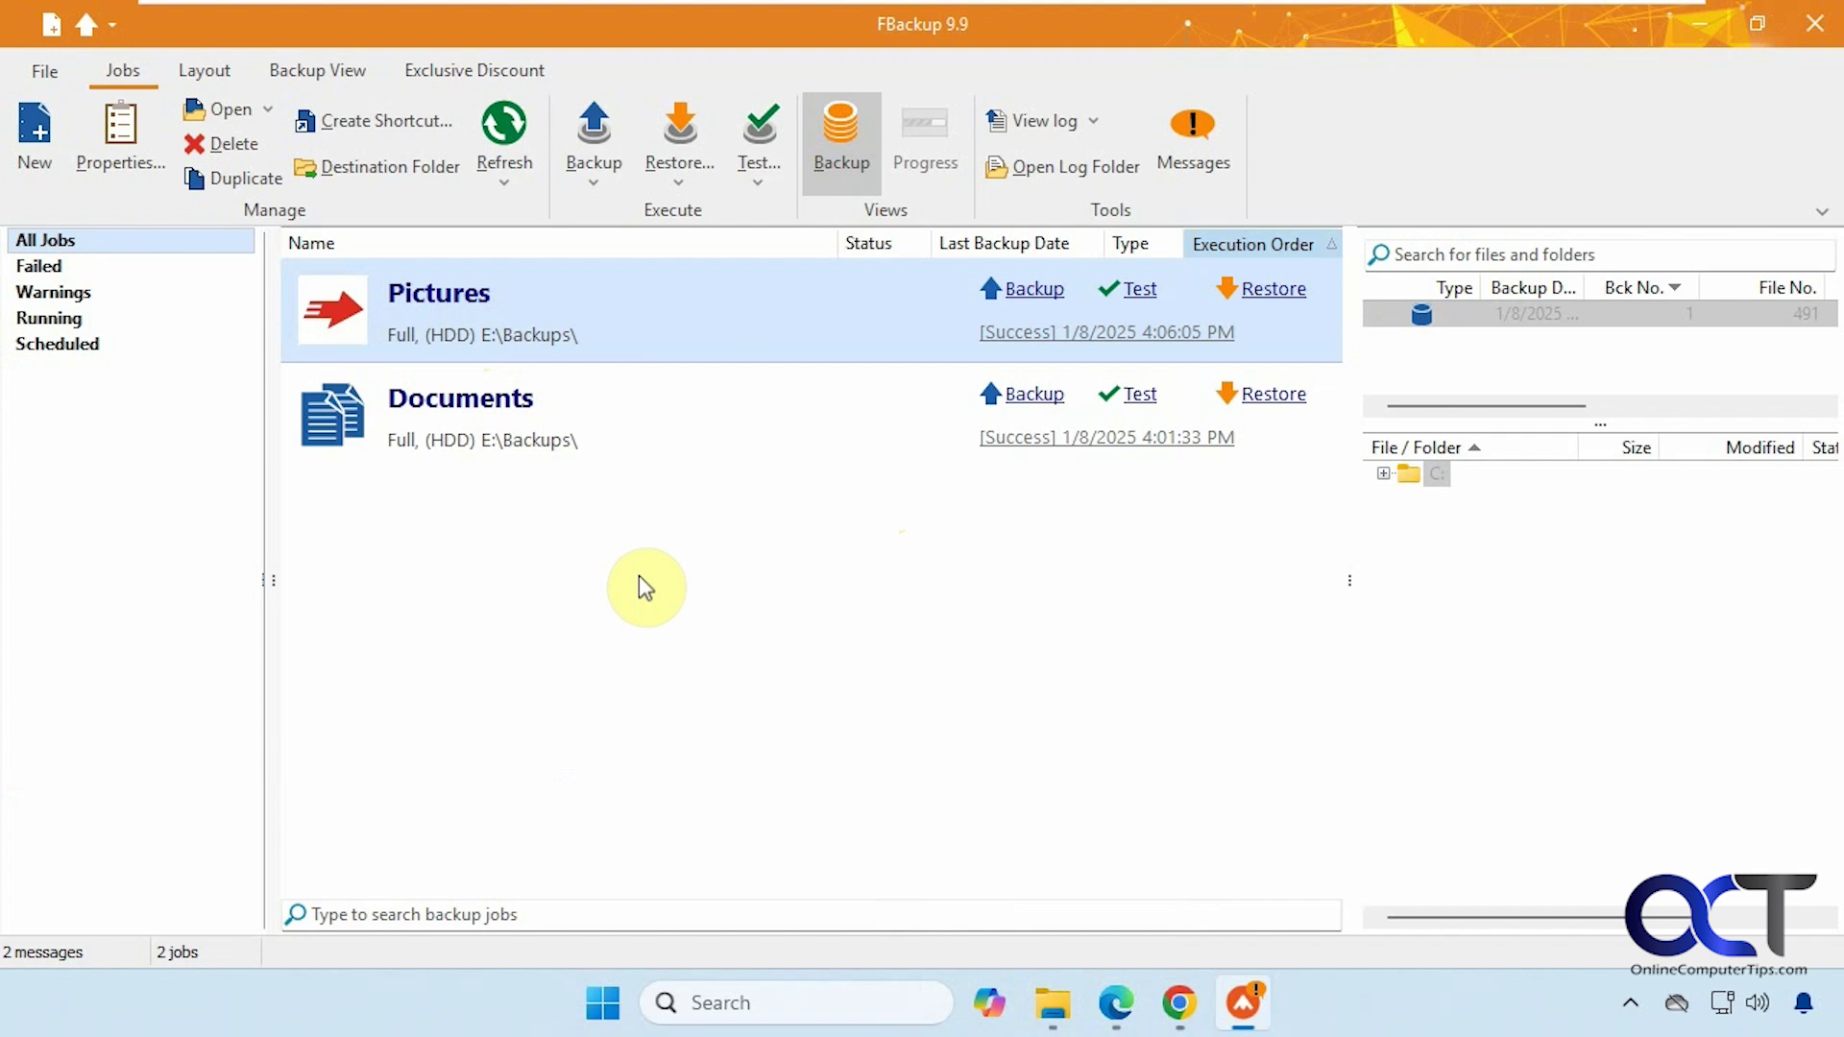
click(48, 269)
click(56, 293)
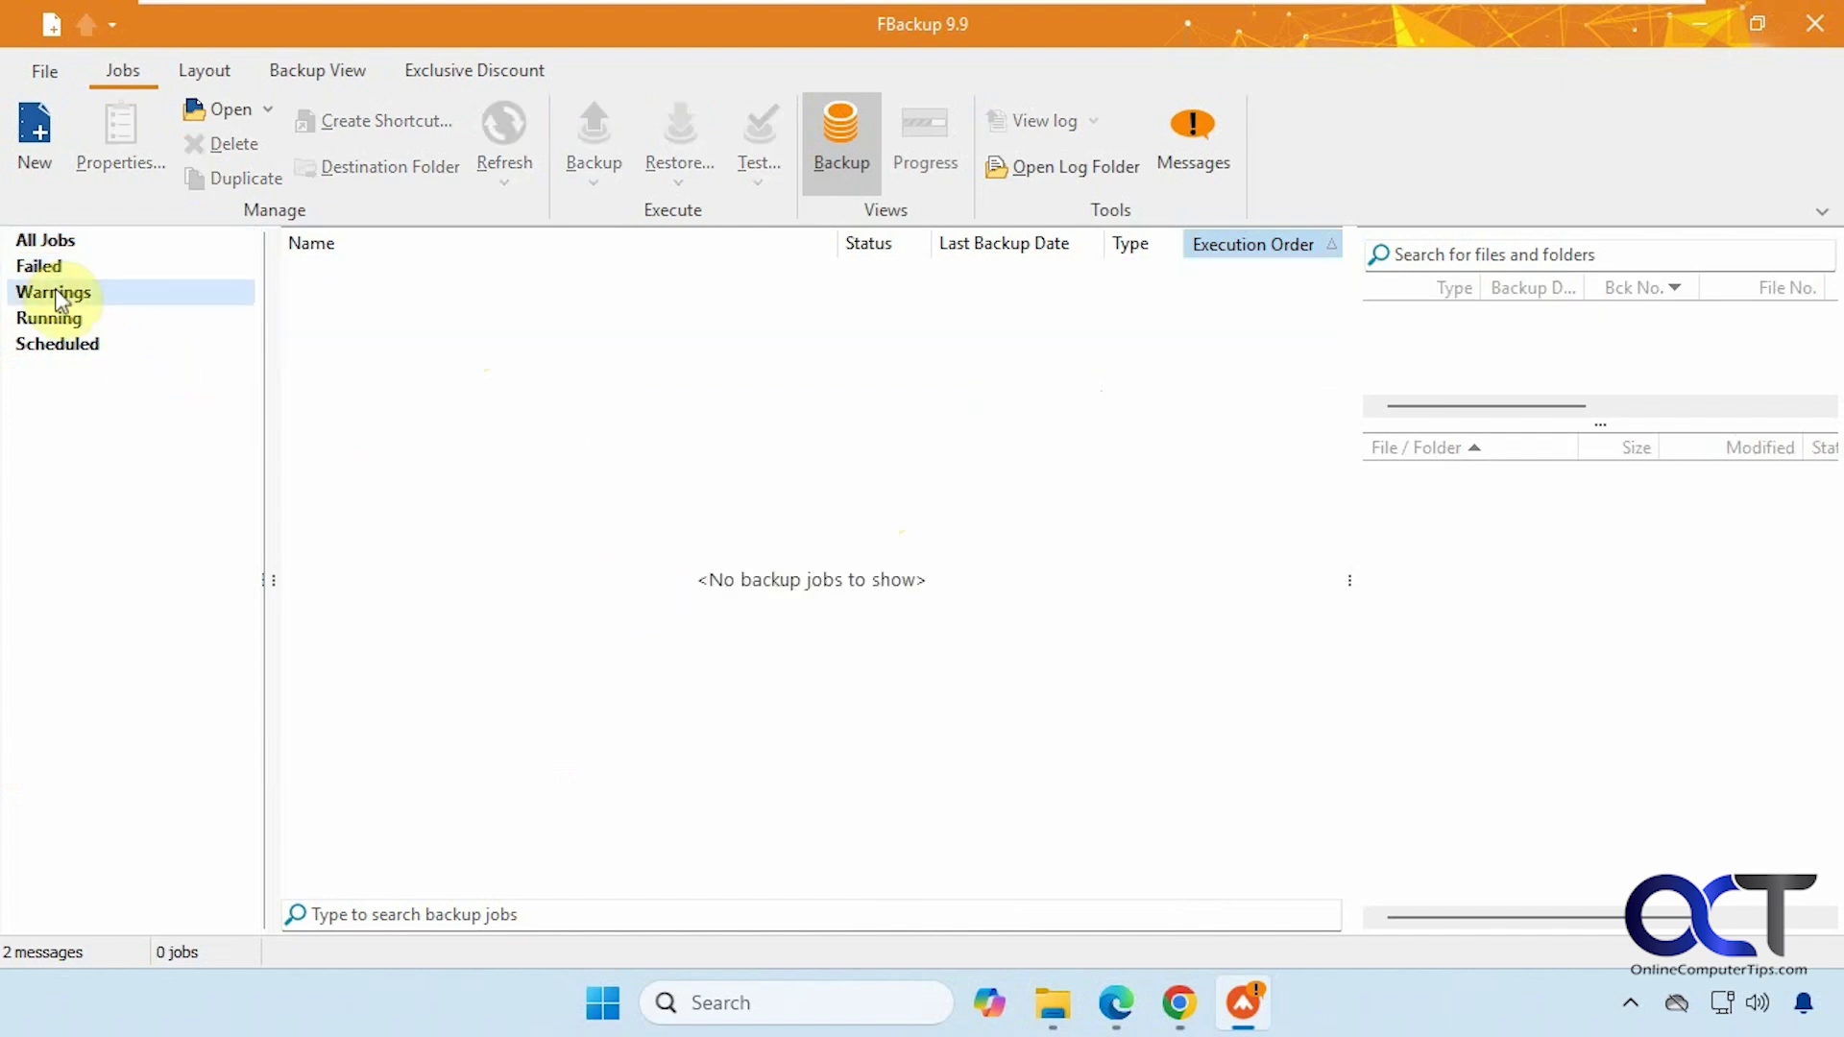
click(69, 318)
click(71, 346)
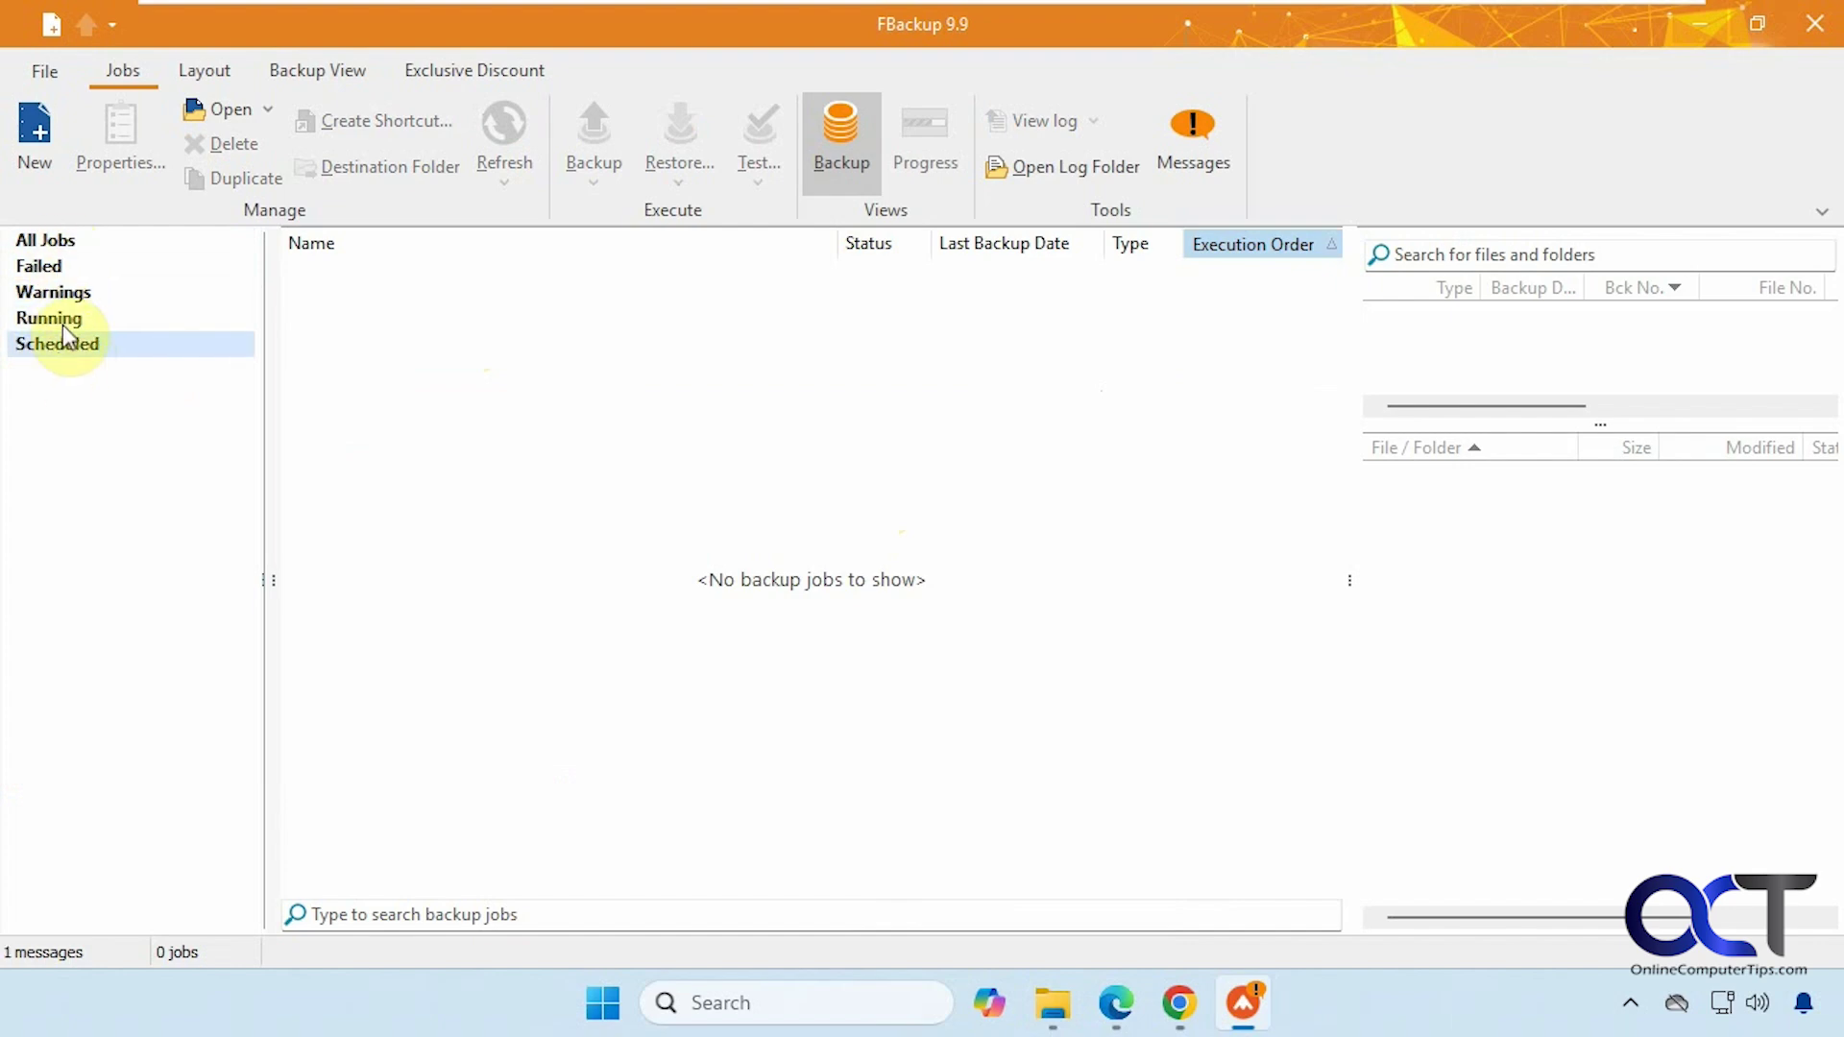
click(61, 240)
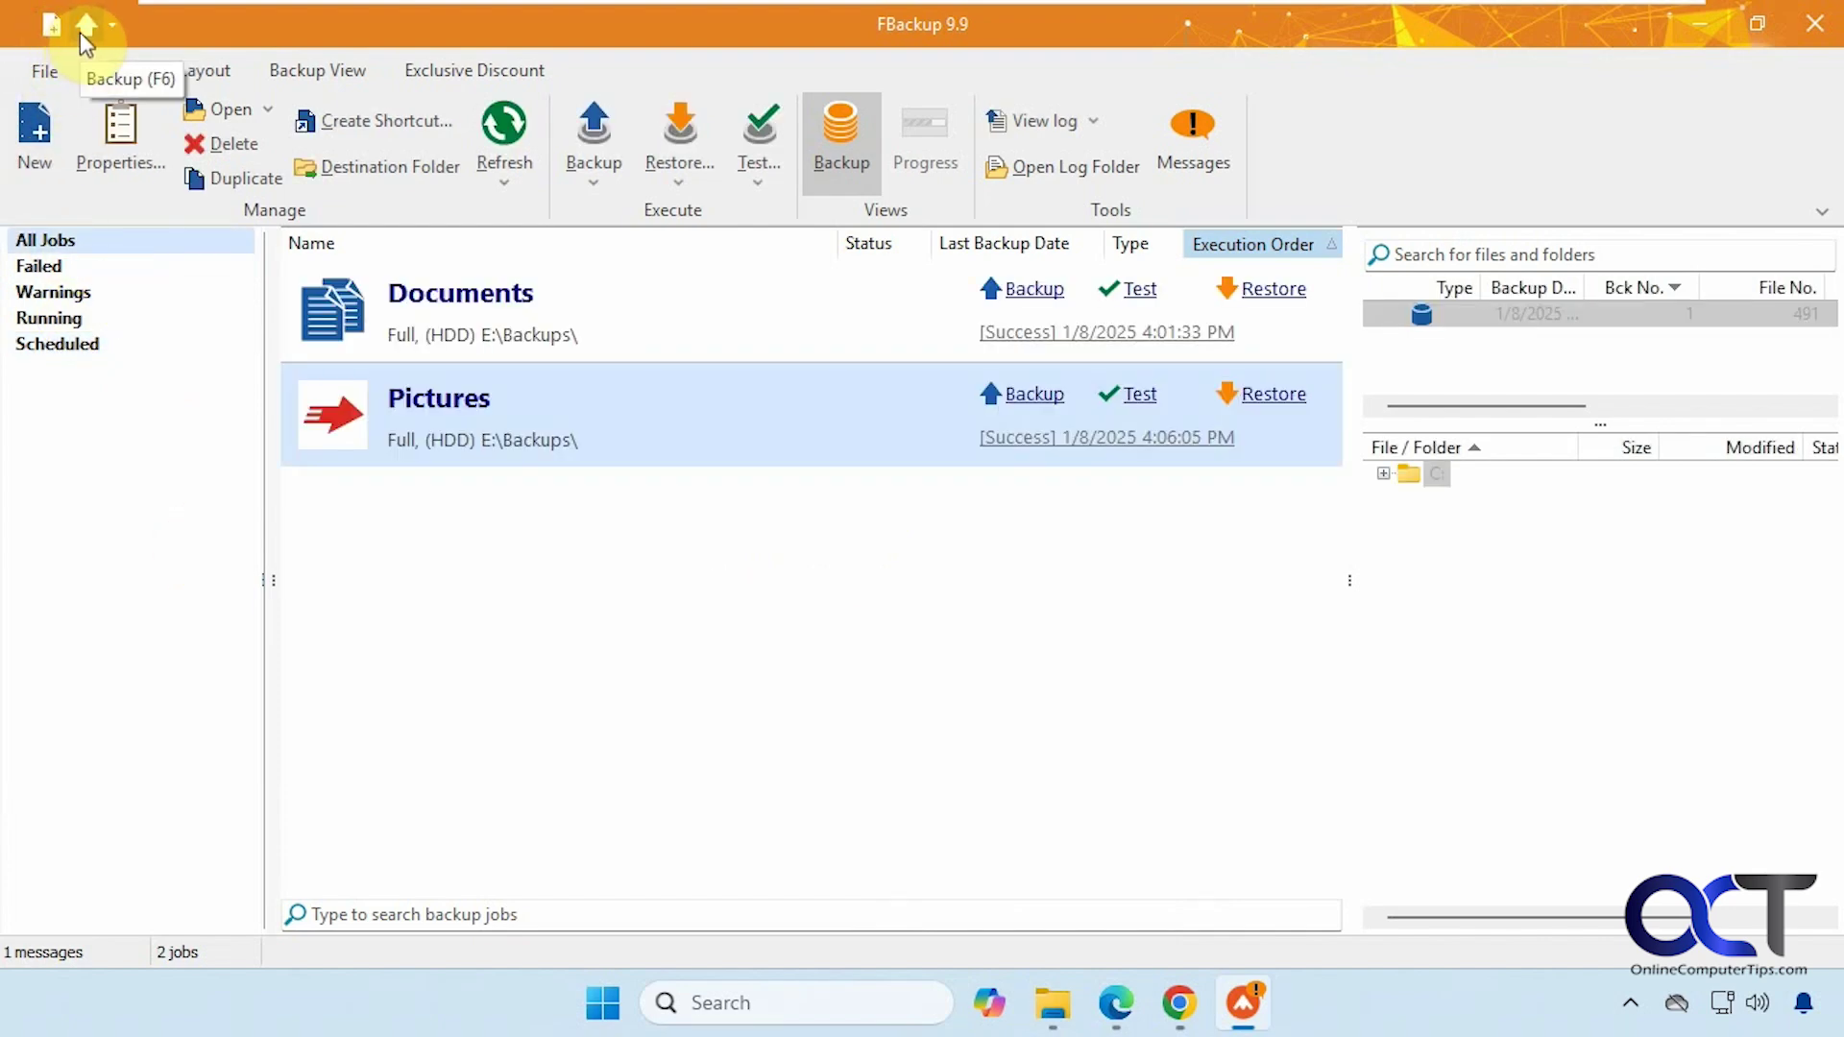
- Add the Test command to the Quick Access Toolbar via Customize Quick Access Toolbar
click(111, 26)
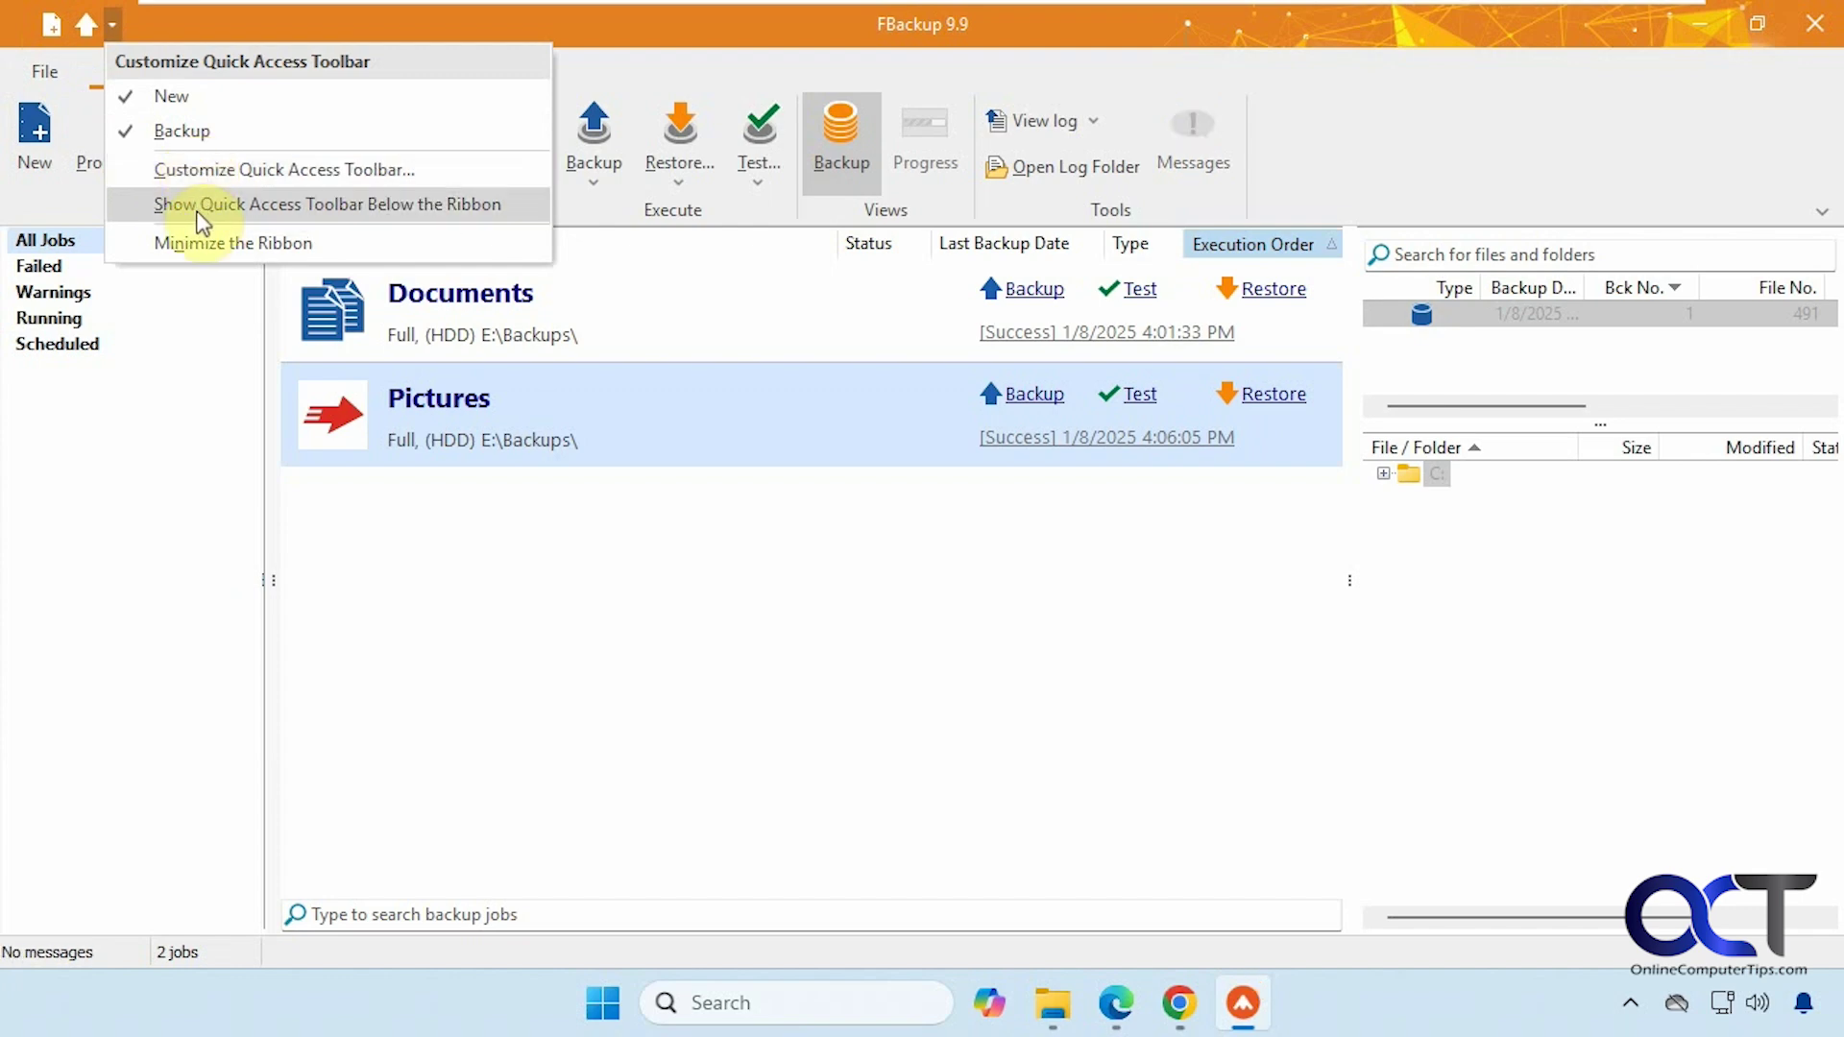
click(240, 179)
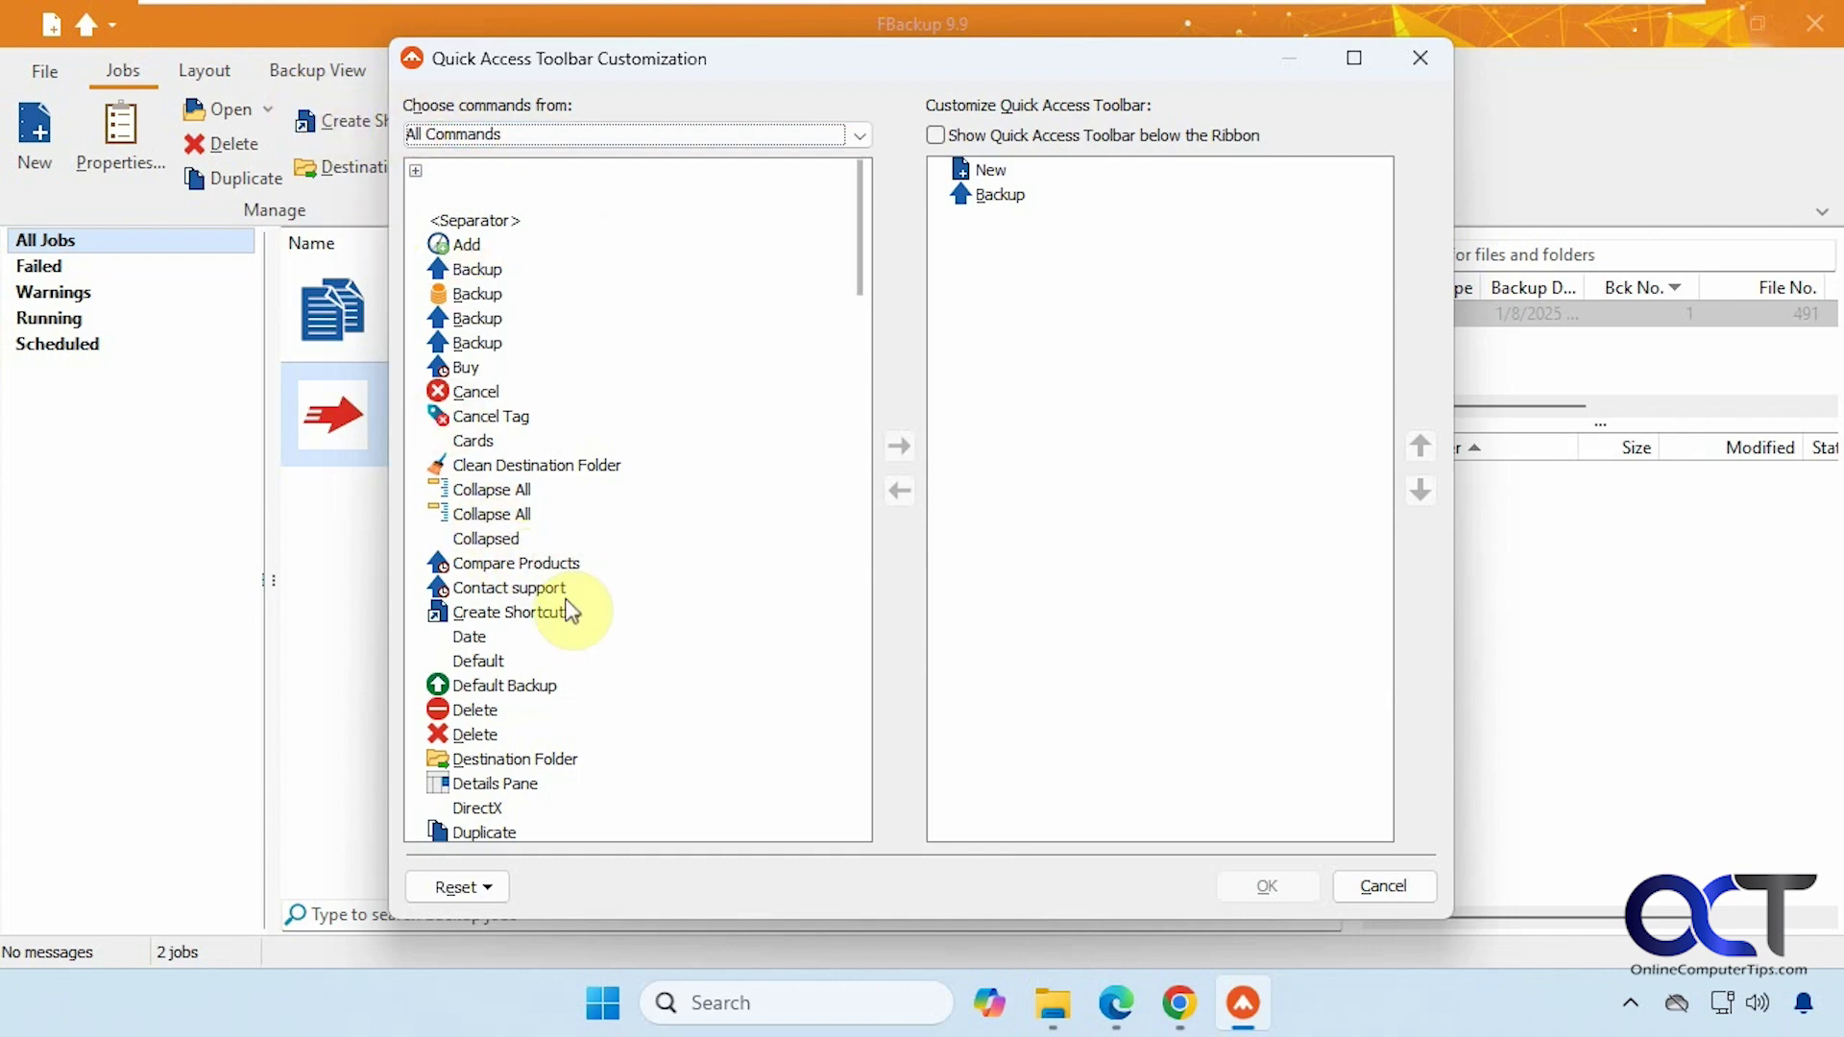
scroll(567, 599, down, 4)
scroll(567, 598, down, 15)
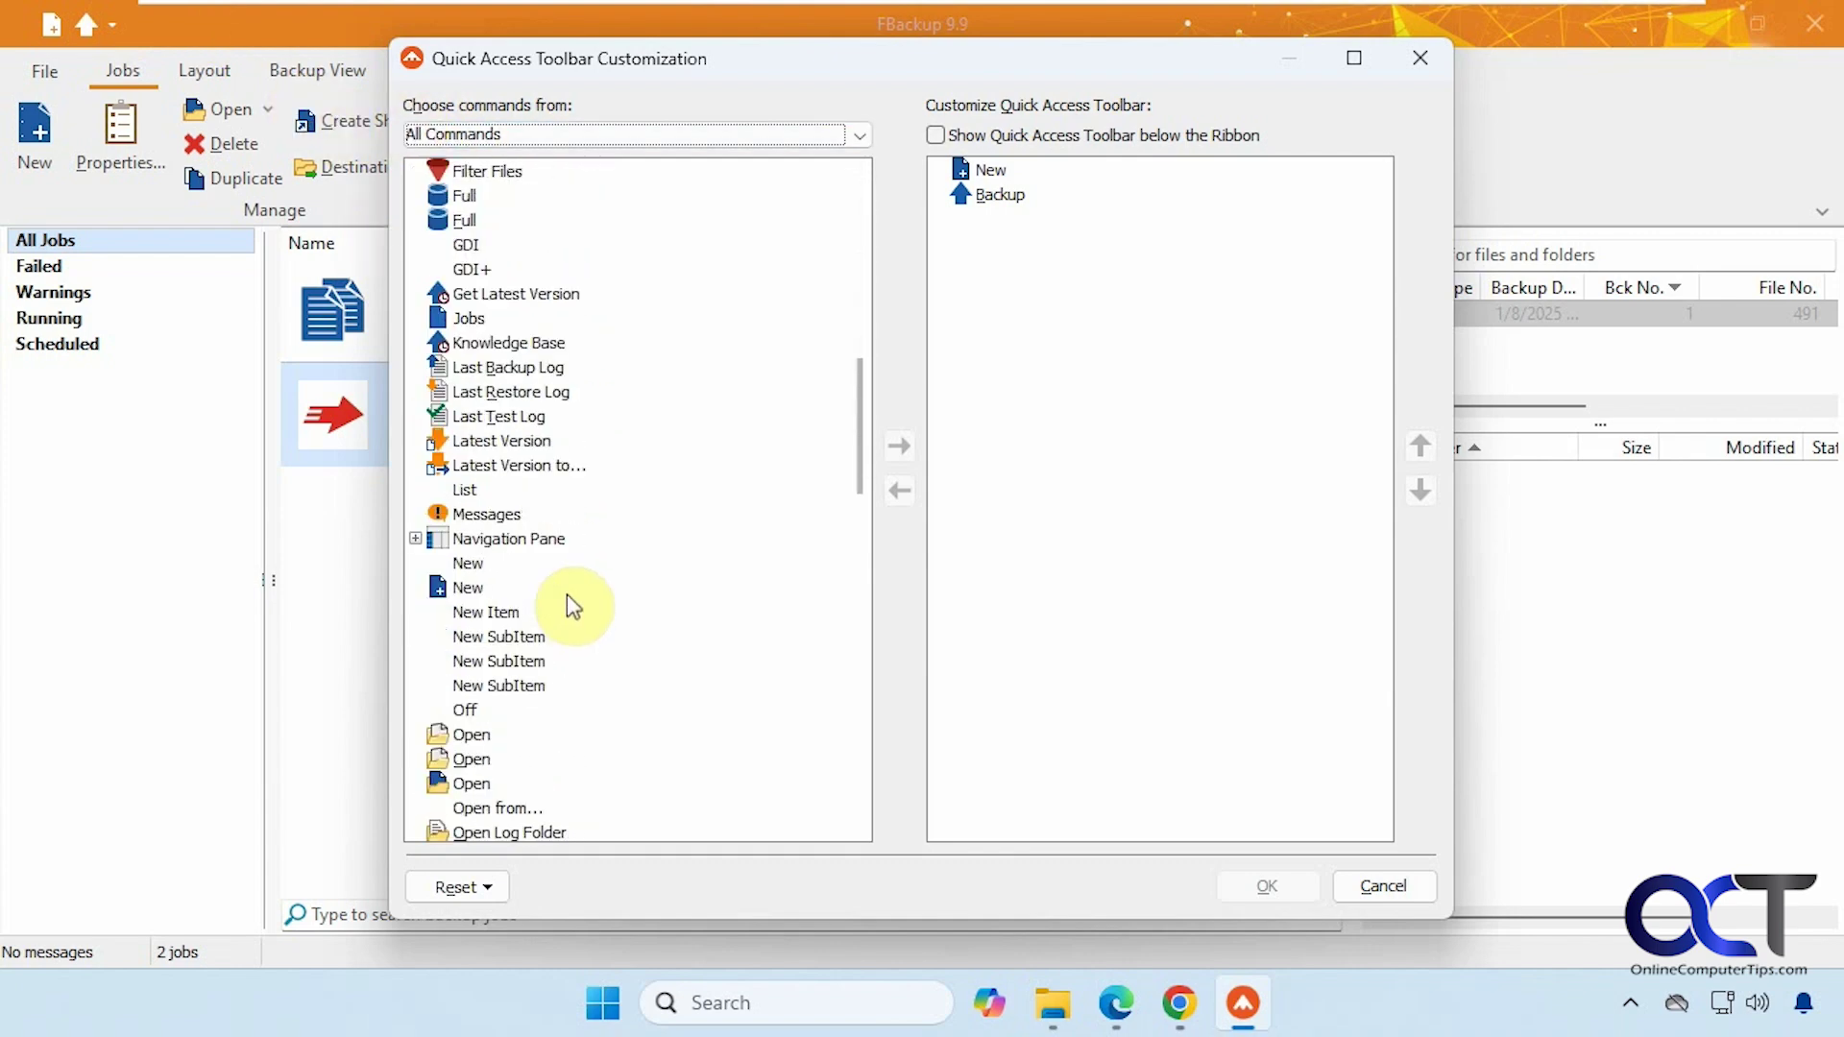
scroll(569, 604, down, 2)
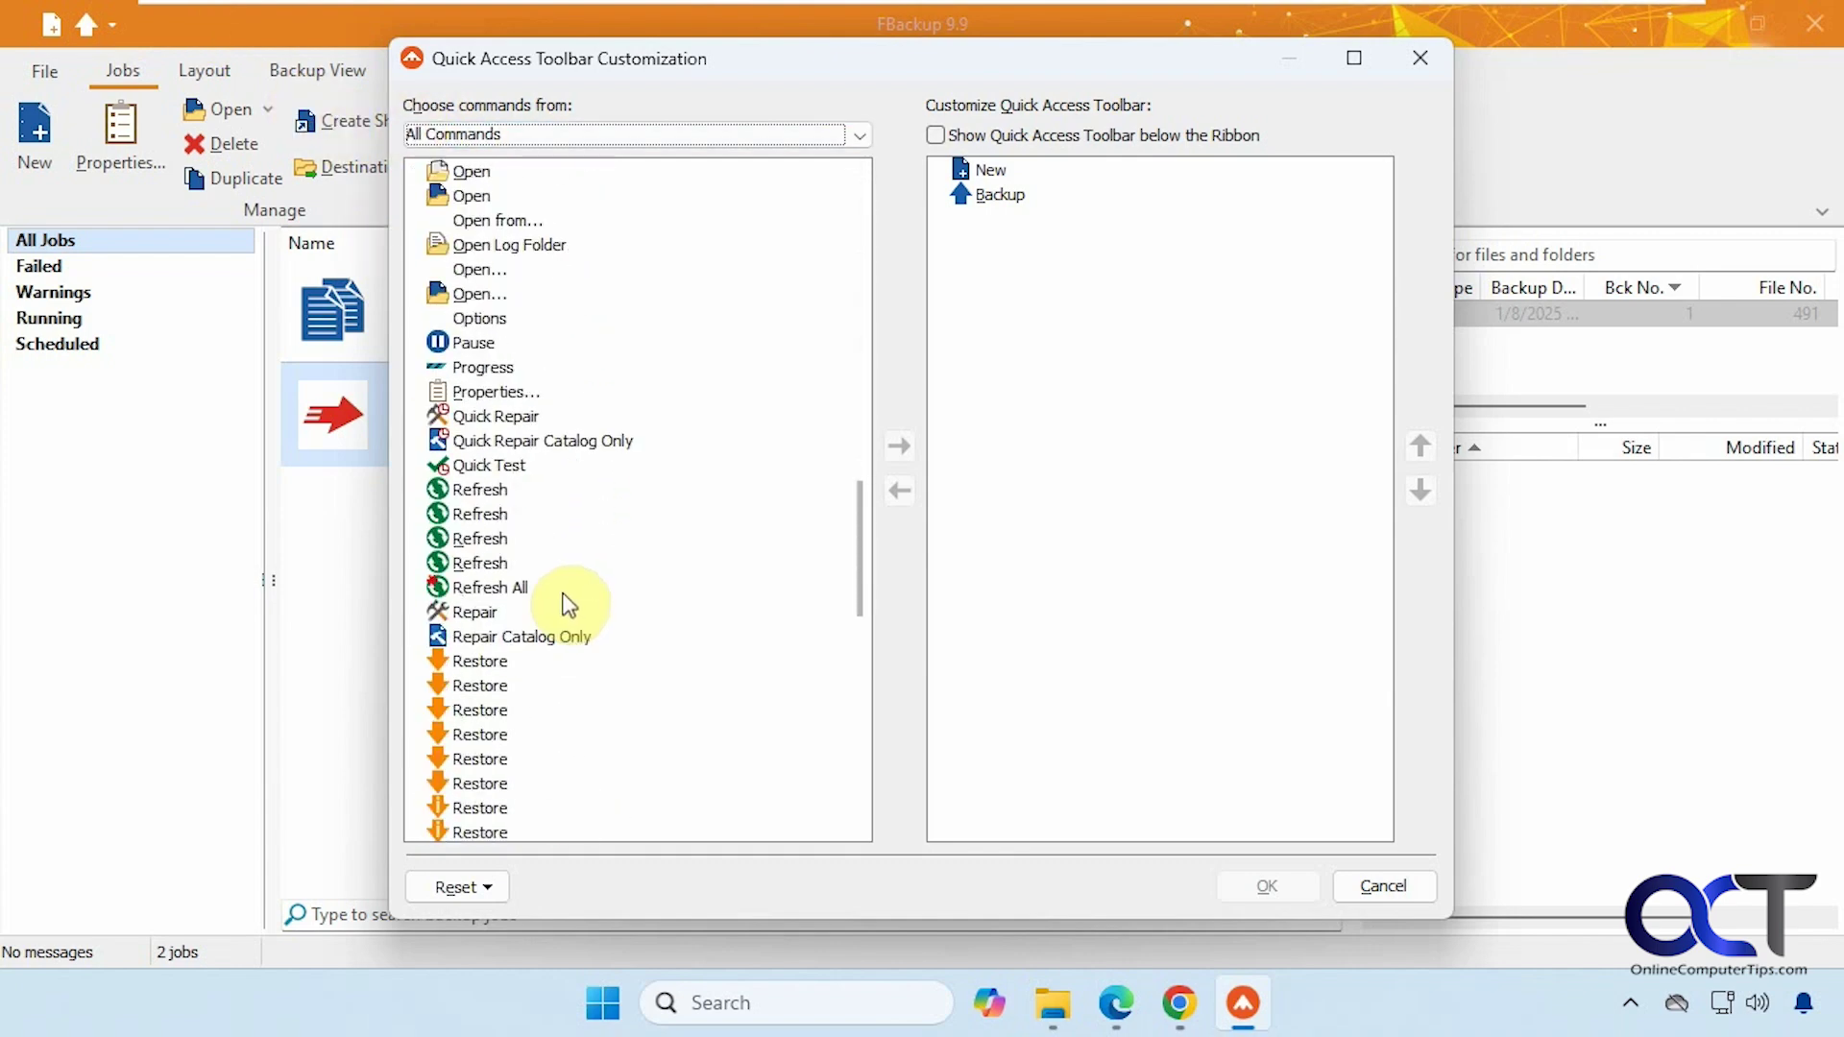
scroll(569, 603, down, 7)
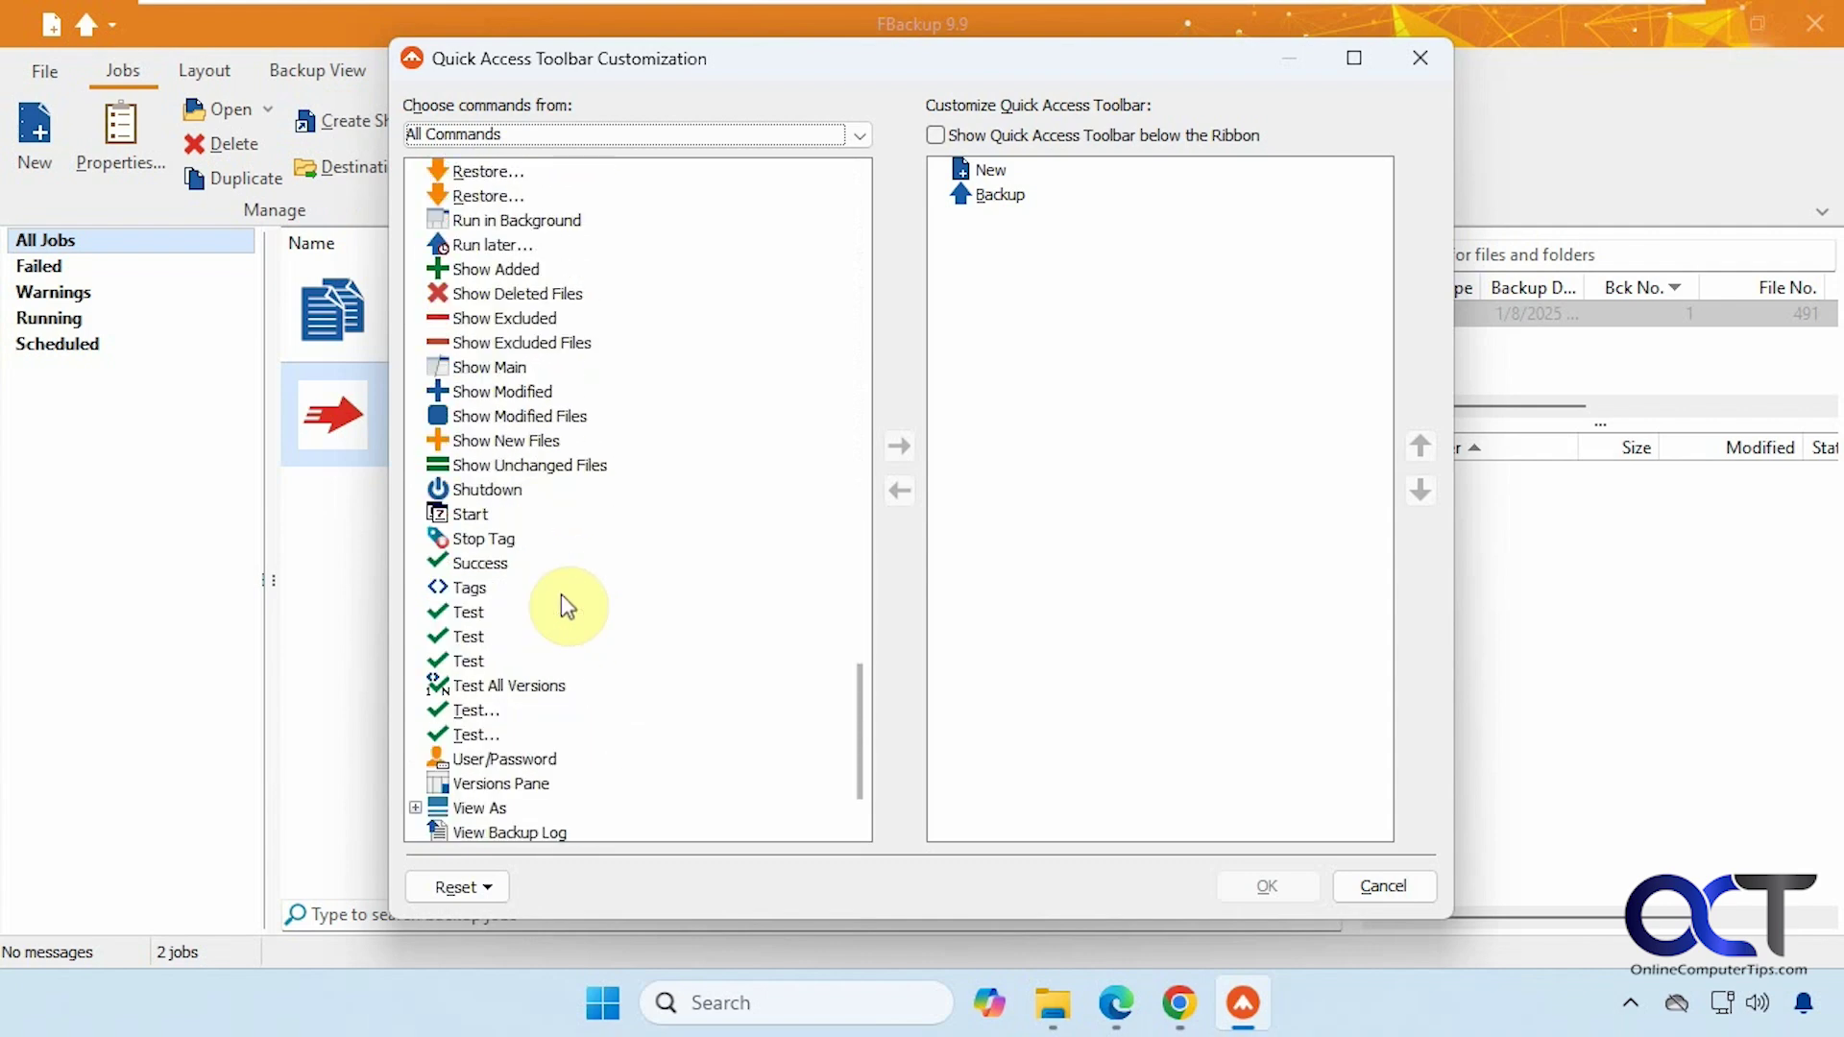
scroll(565, 598, down, 3)
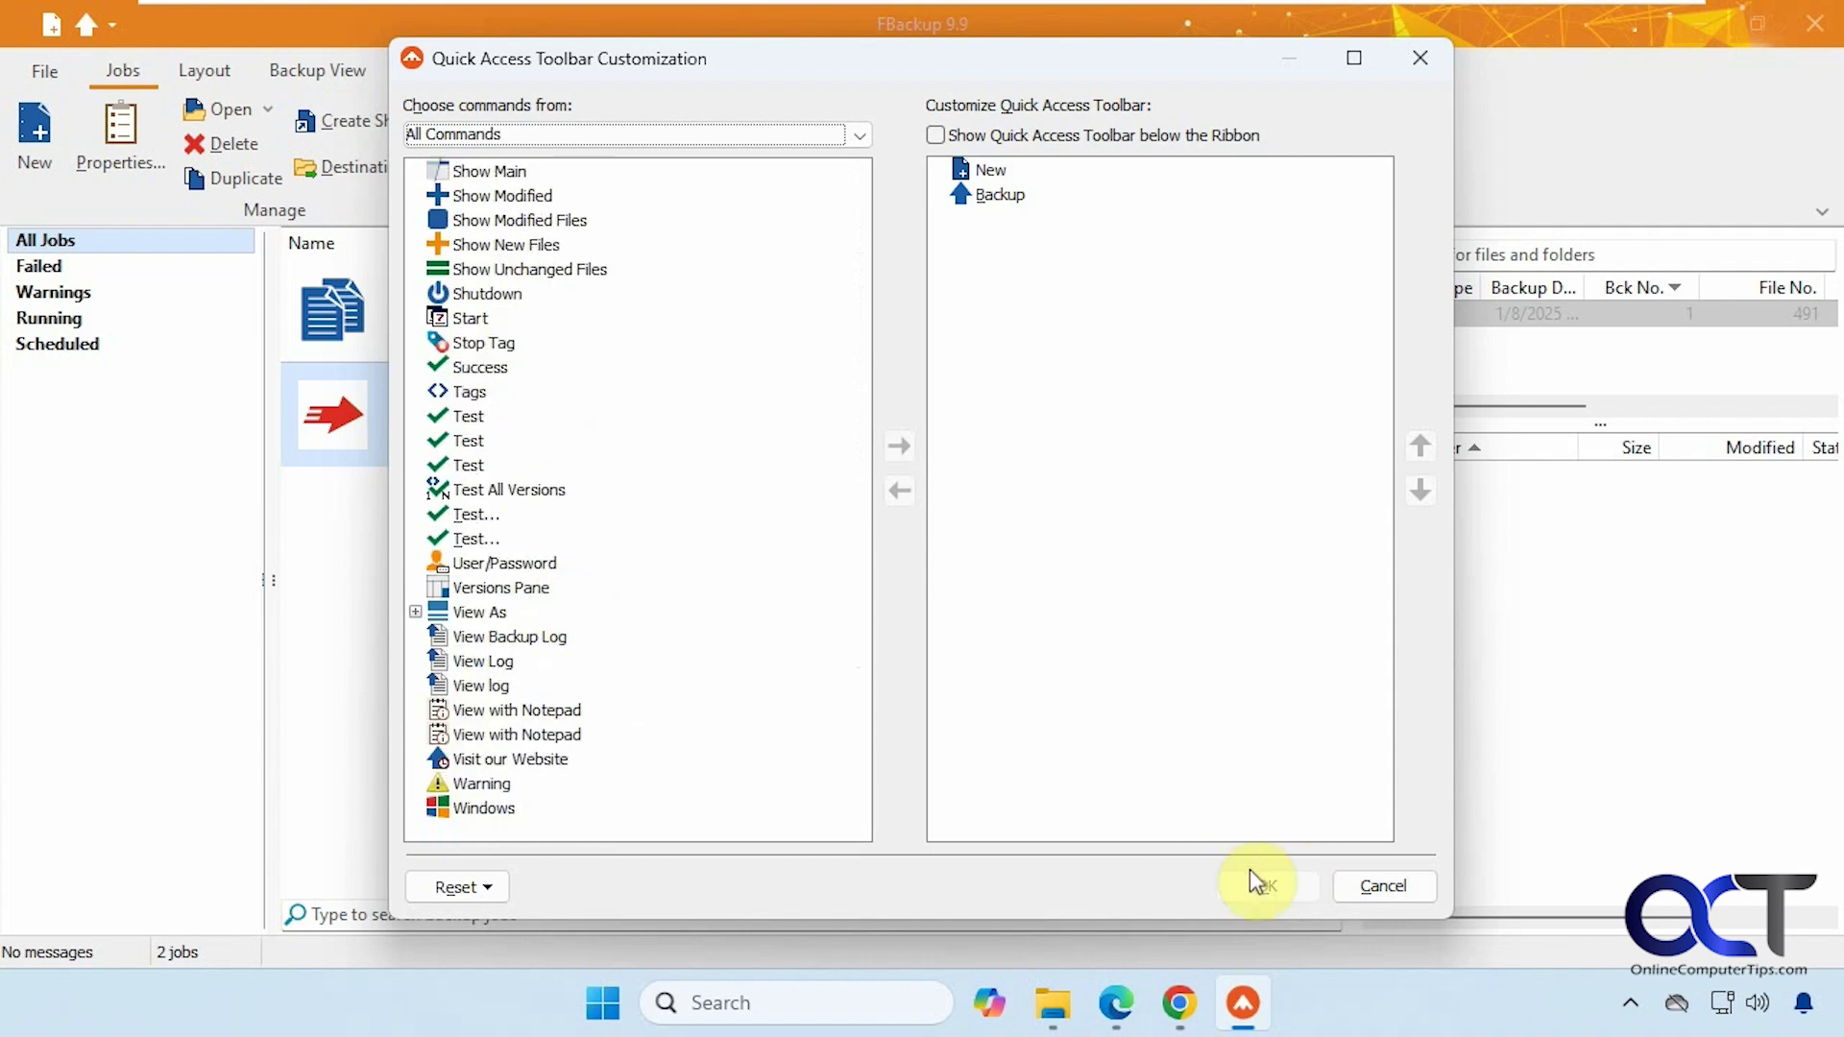
click(468, 423)
click(899, 448)
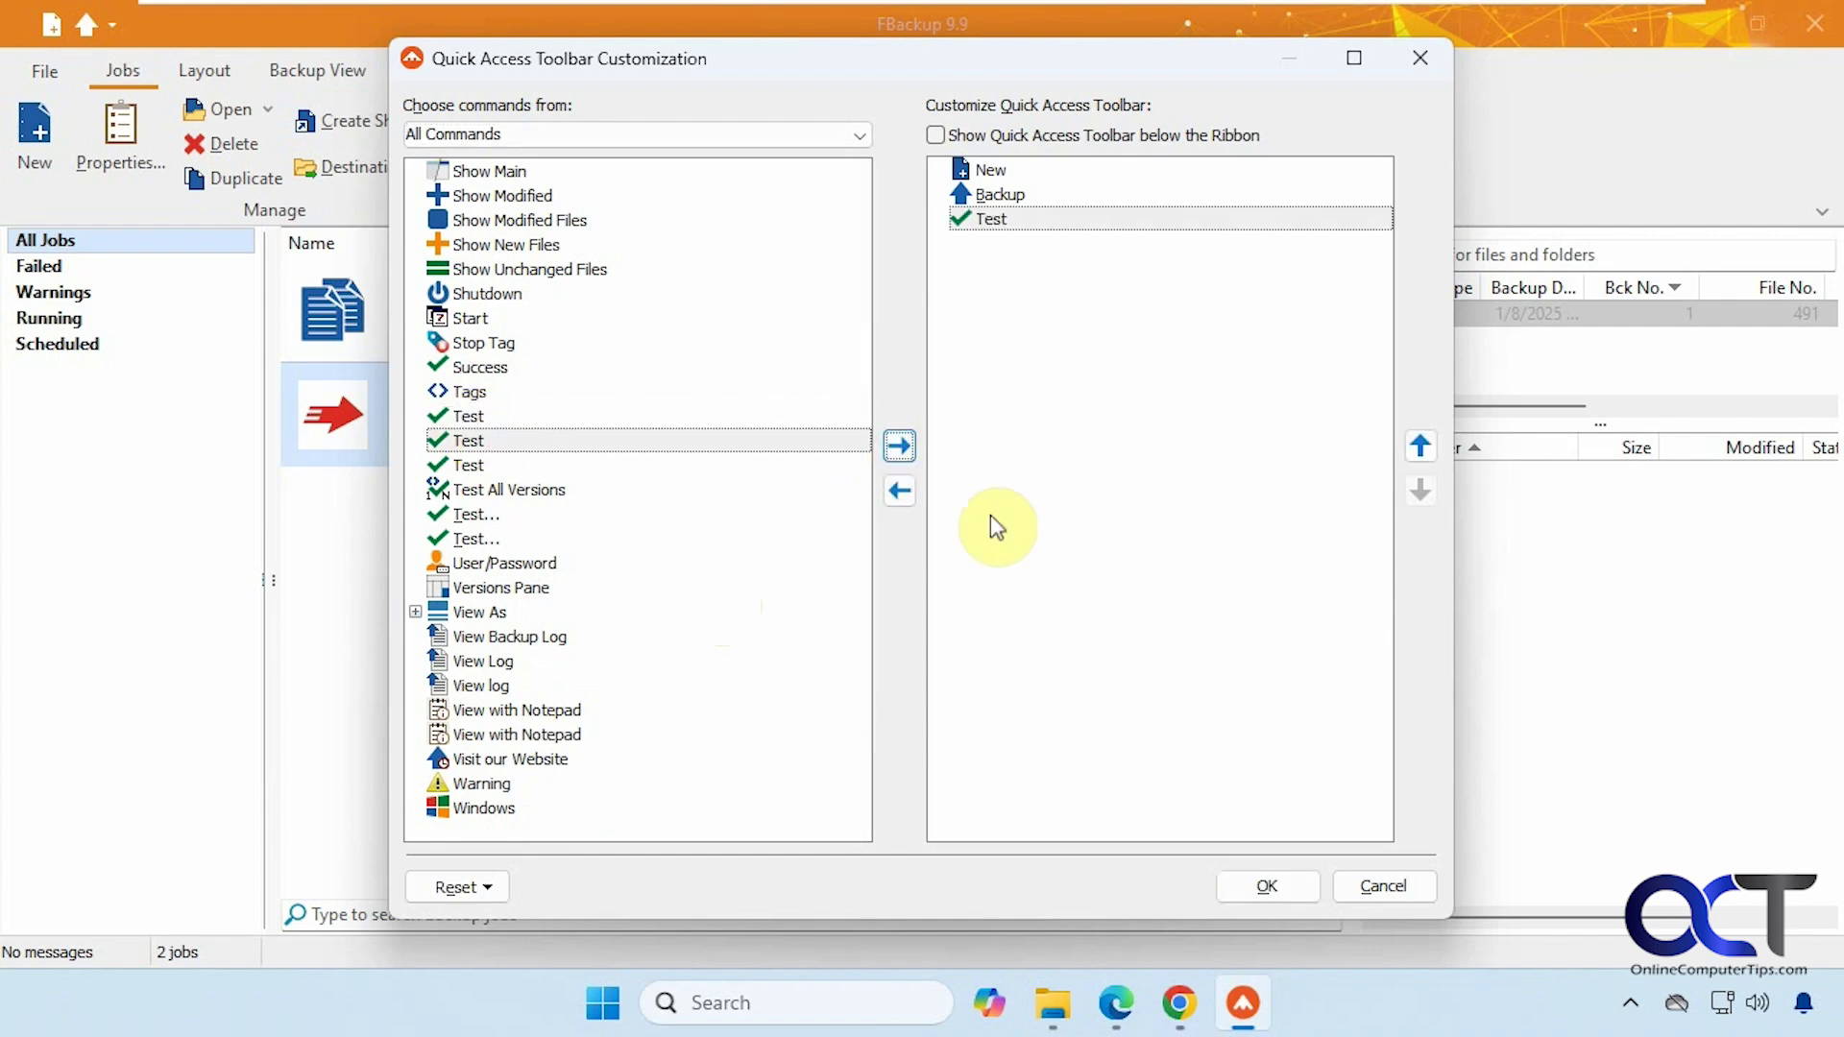
click(1268, 882)
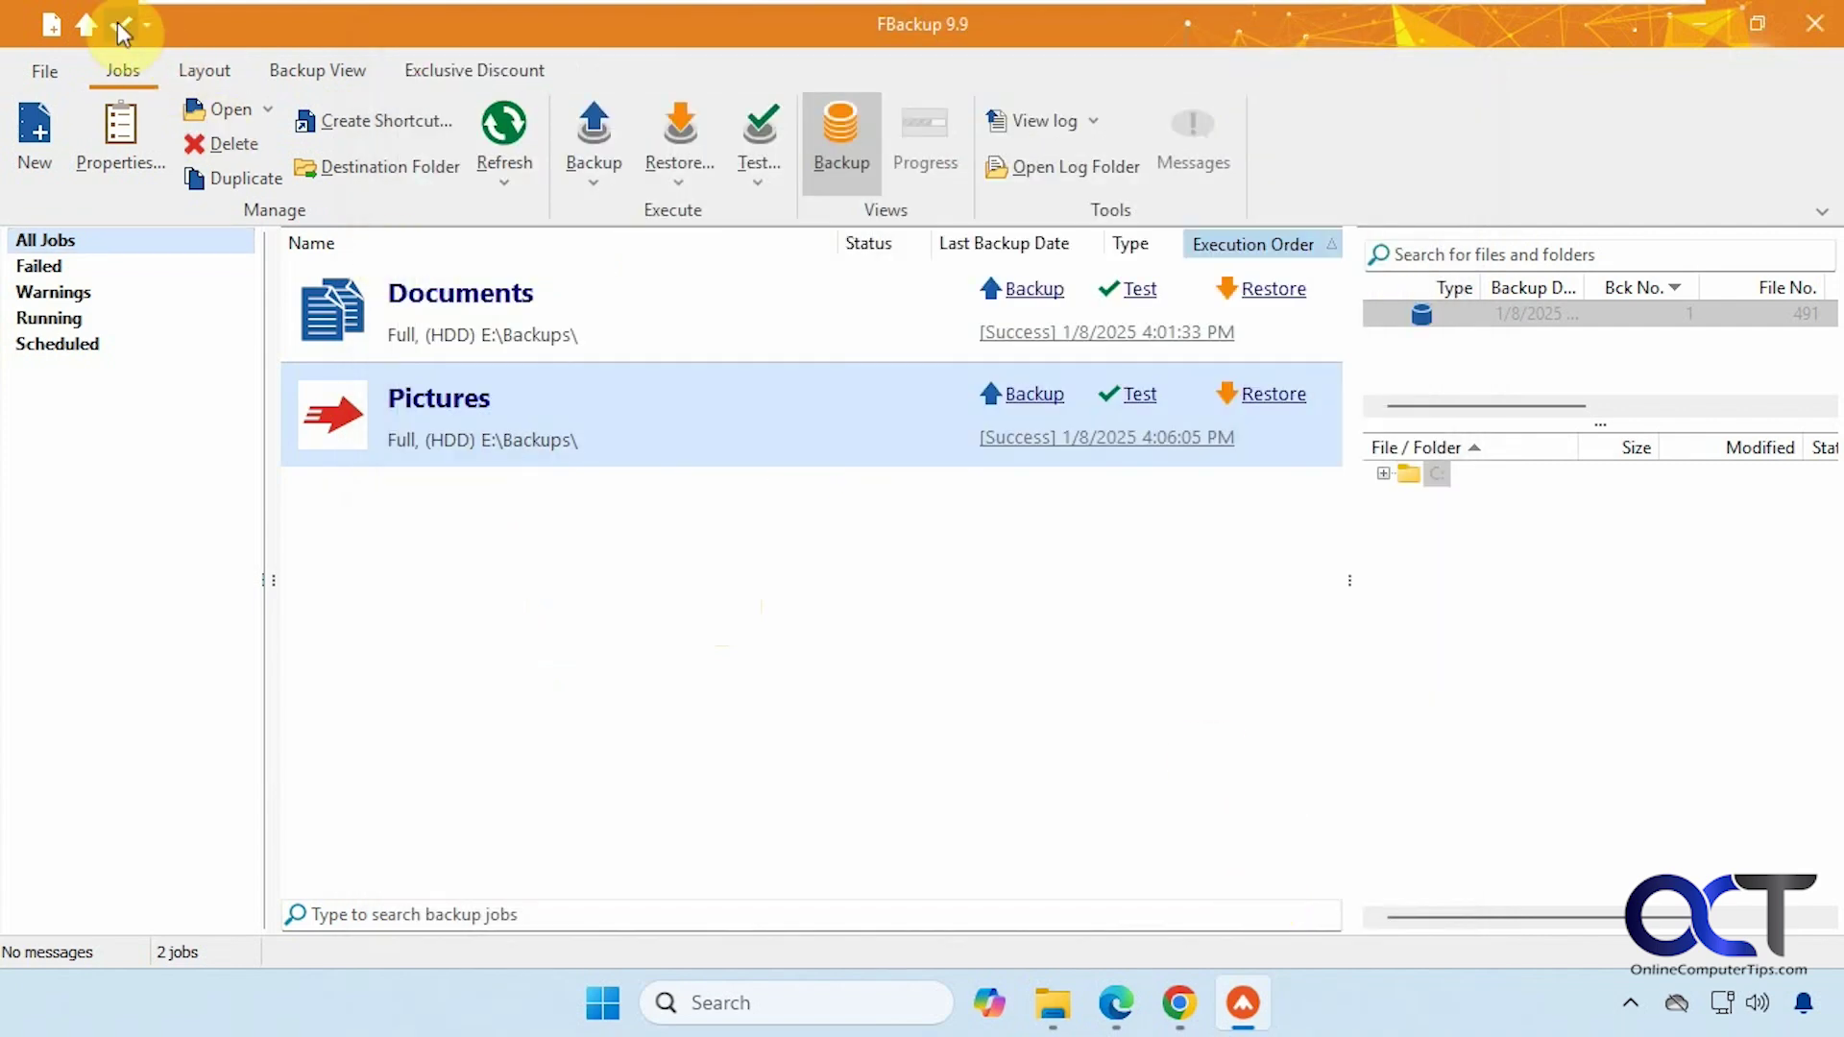